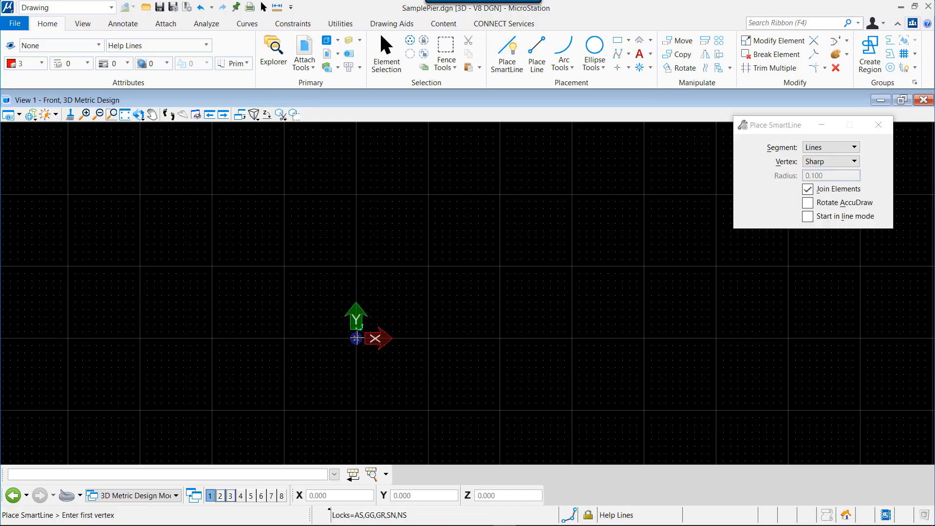
# Draw two help lines from the origin: a vertical one about 3 units up and a horizontal one 9 units towards positive X
pyautogui.scroll(-2, 358, 156)
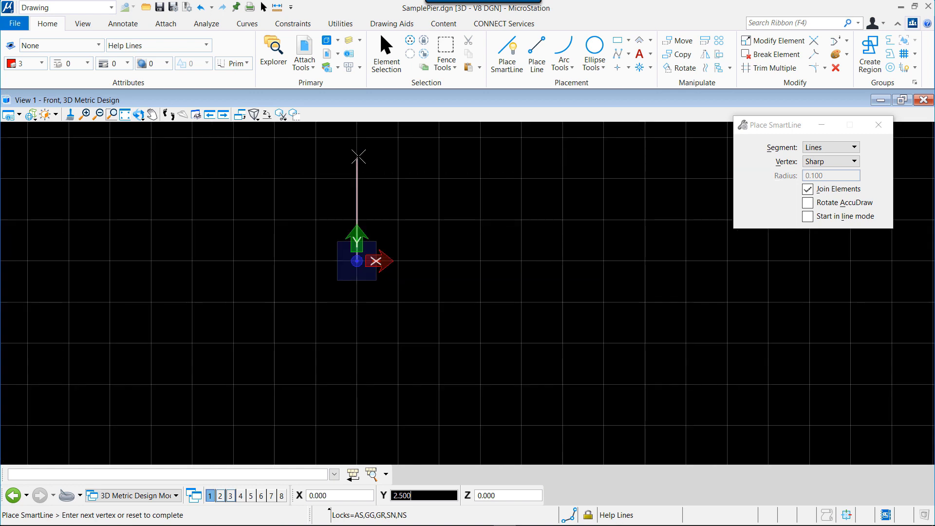
pyautogui.click(357, 139)
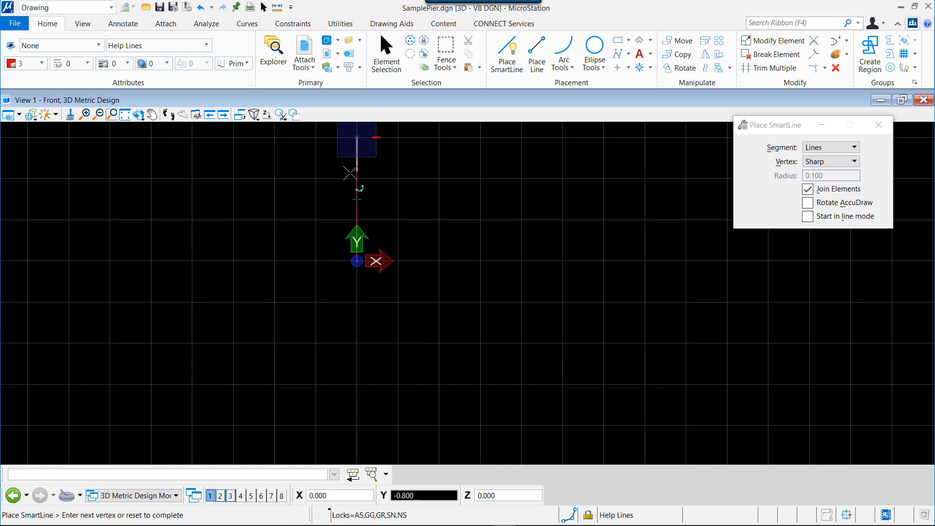
pyautogui.rightClick(381, 219)
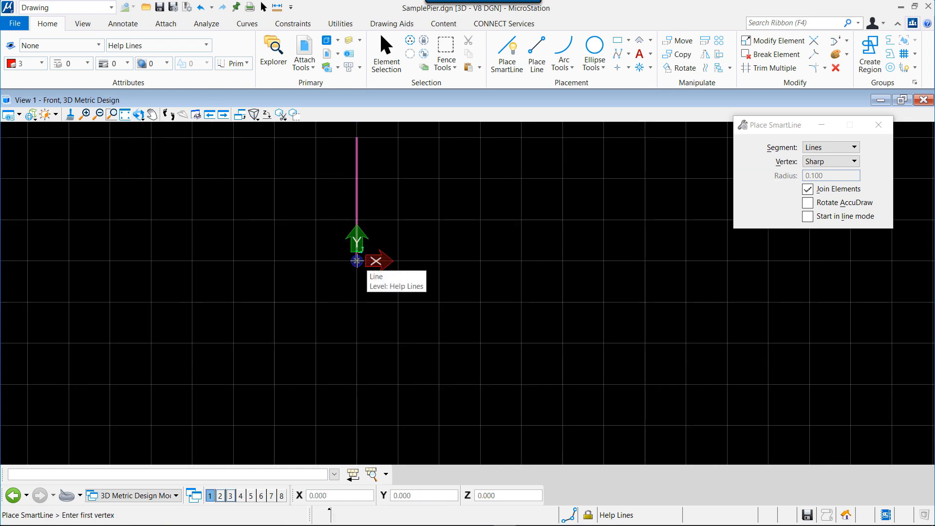
pyautogui.click(357, 261)
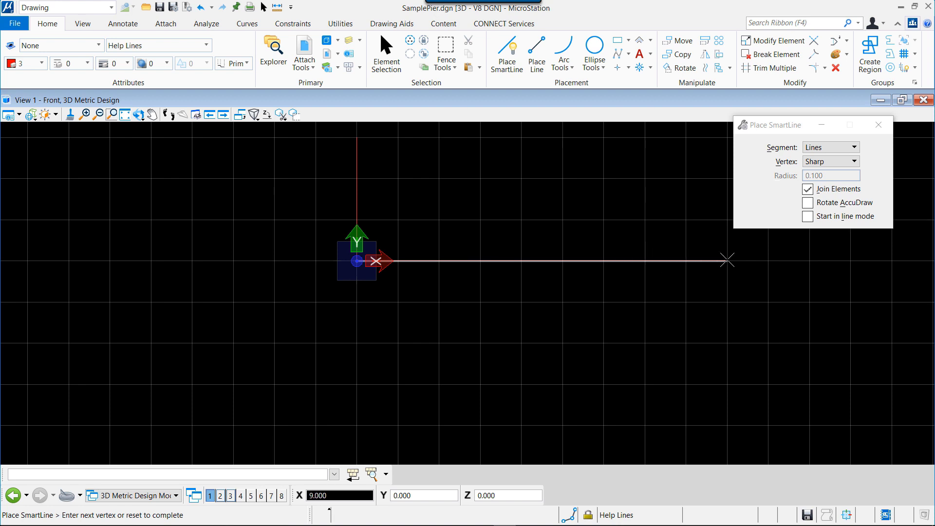
pyautogui.click(727, 261)
pyautogui.rightClick(614, 239)
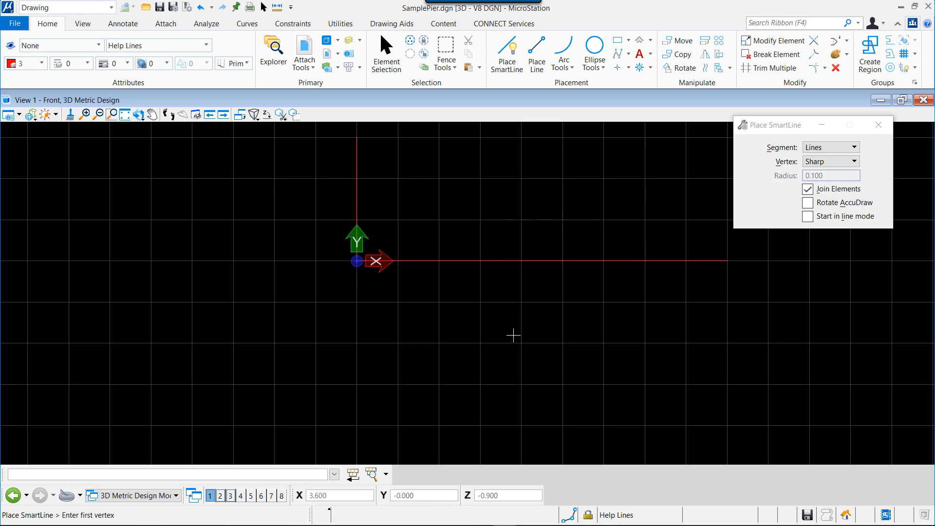
# Draw a sloped help line from the origin, ending about 8.8 units across and 0.7 units up
pyautogui.scroll(2, 457, 231)
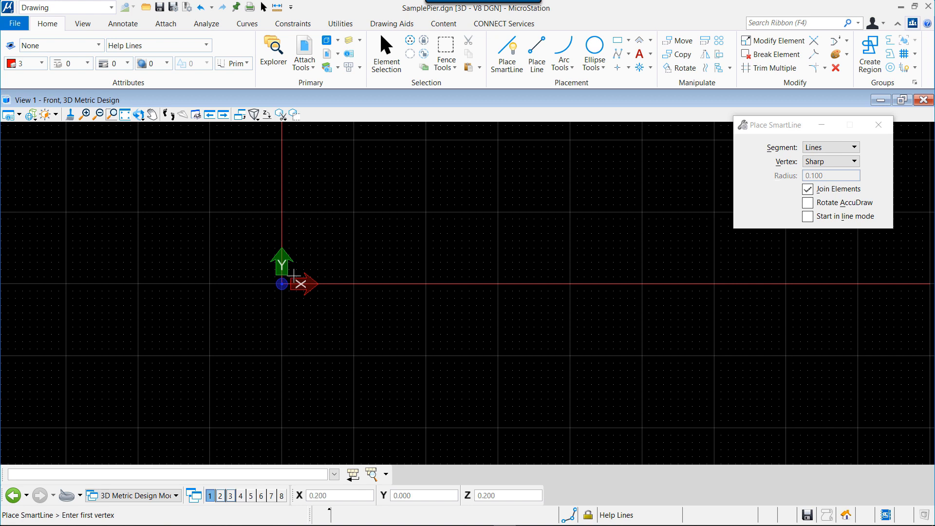
pyautogui.click(281, 283)
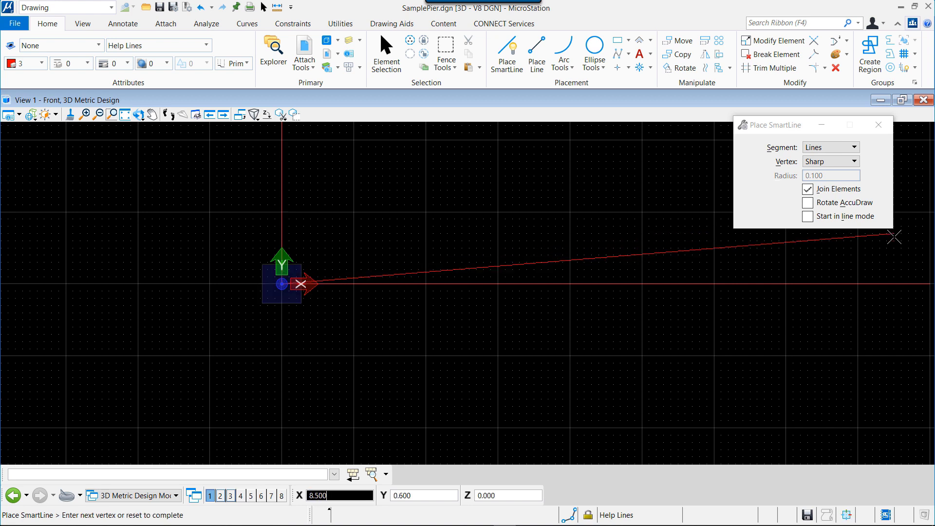
pyautogui.click(917, 233)
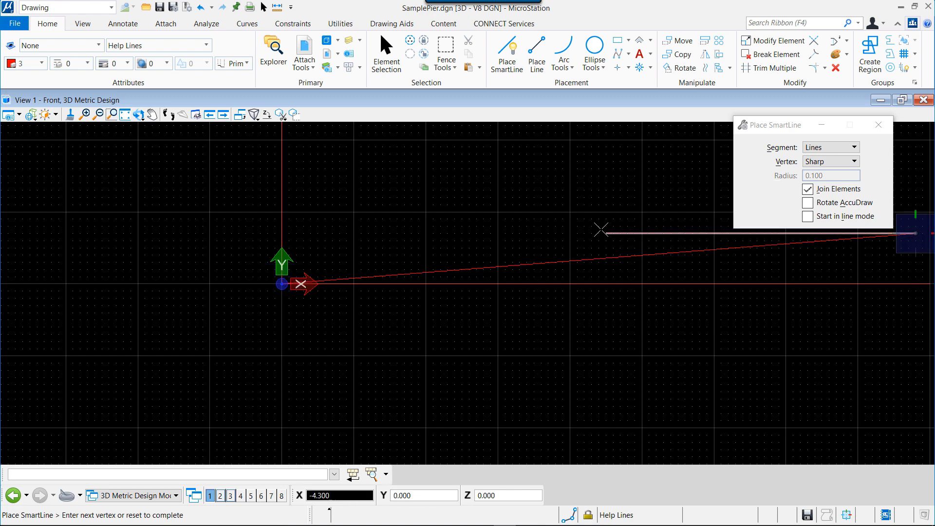
pyautogui.rightClick(594, 228)
# Draw a vertical help line about 2 units downwards, starting at X -3, Z -1
pyautogui.scroll(-2, 273, 336)
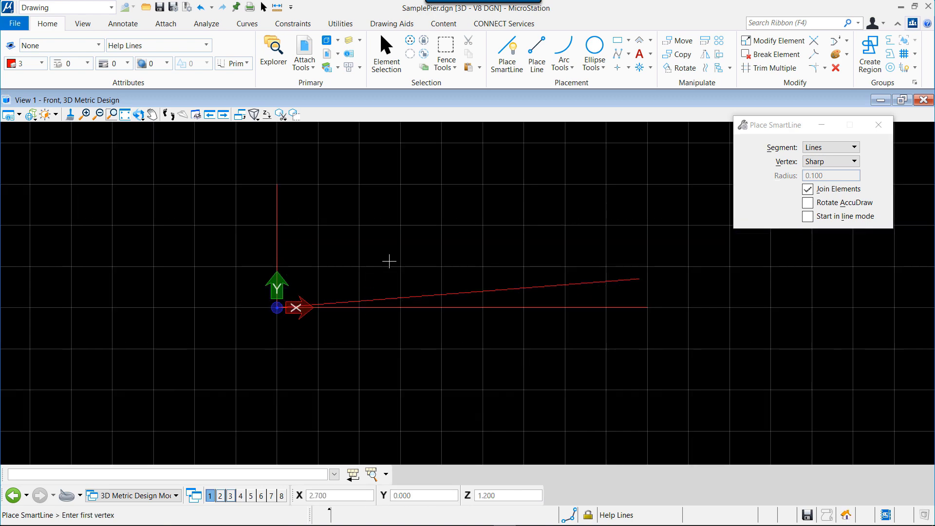
pyautogui.scroll(2, 265, 256)
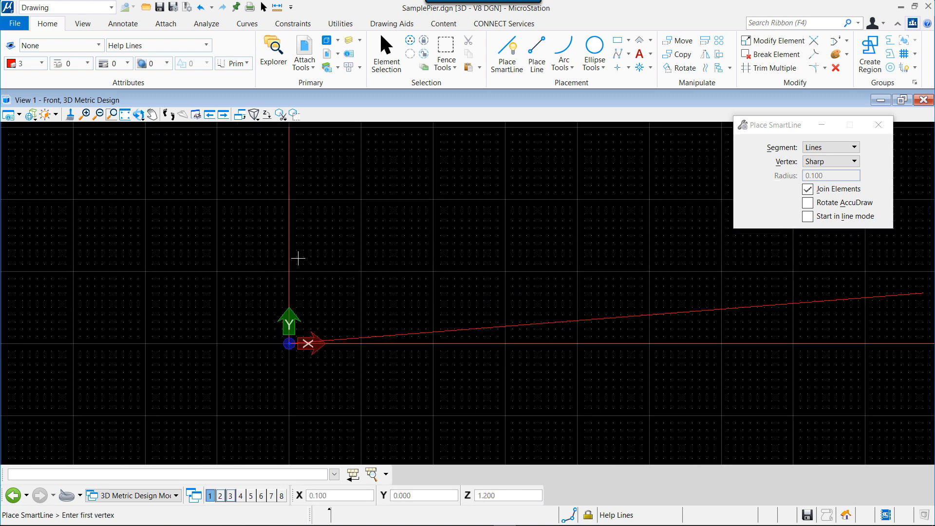
pyautogui.scroll(-2, 440, 211)
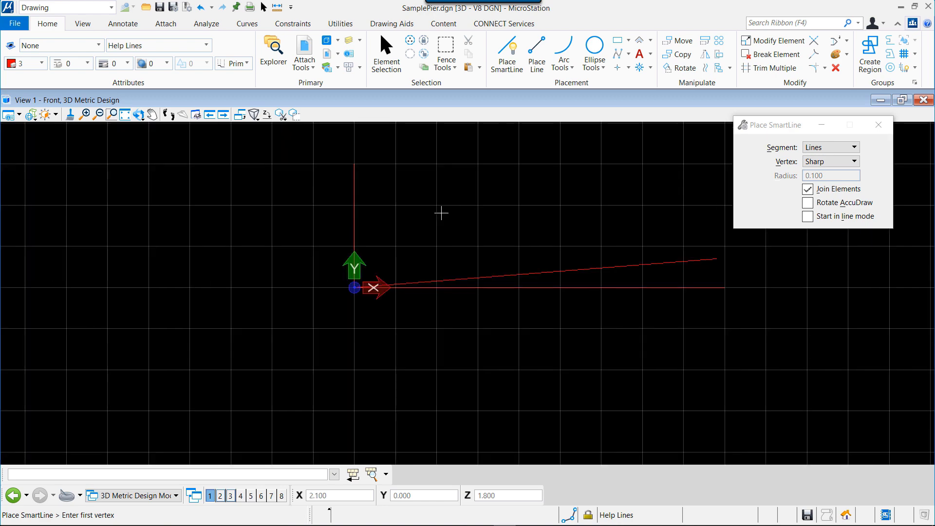
pyautogui.scroll(-2, 442, 213)
pyautogui.scroll(2, 440, 279)
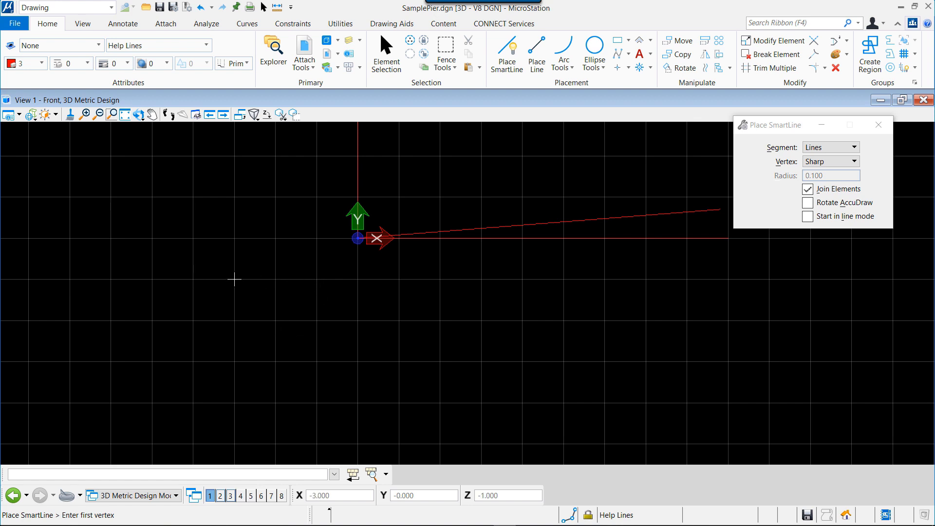
pyautogui.click(234, 279)
pyautogui.click(236, 361)
pyautogui.rightClick(235, 361)
# Draw a matching vertical help line about 2 units downwards, starting at X 3, Z -1
pyautogui.click(483, 279)
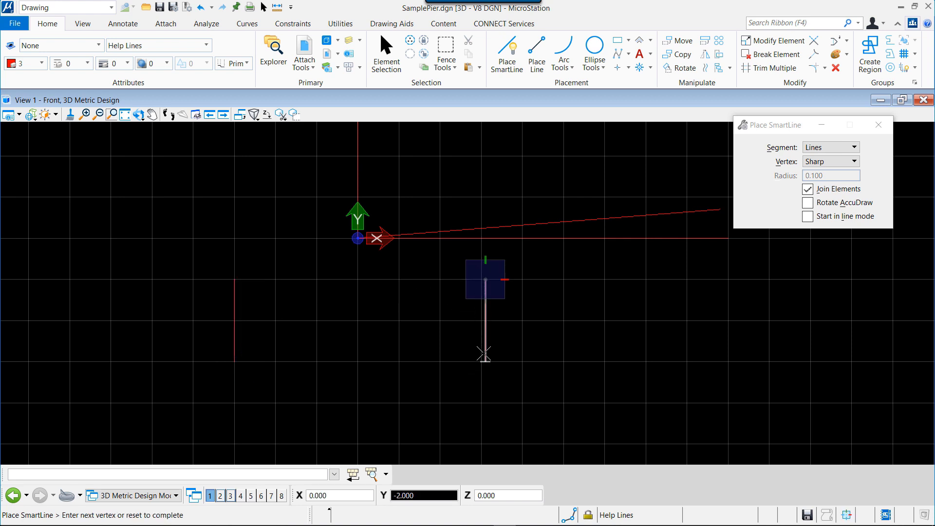
pyautogui.rightClick(481, 292)
pyautogui.click(480, 279)
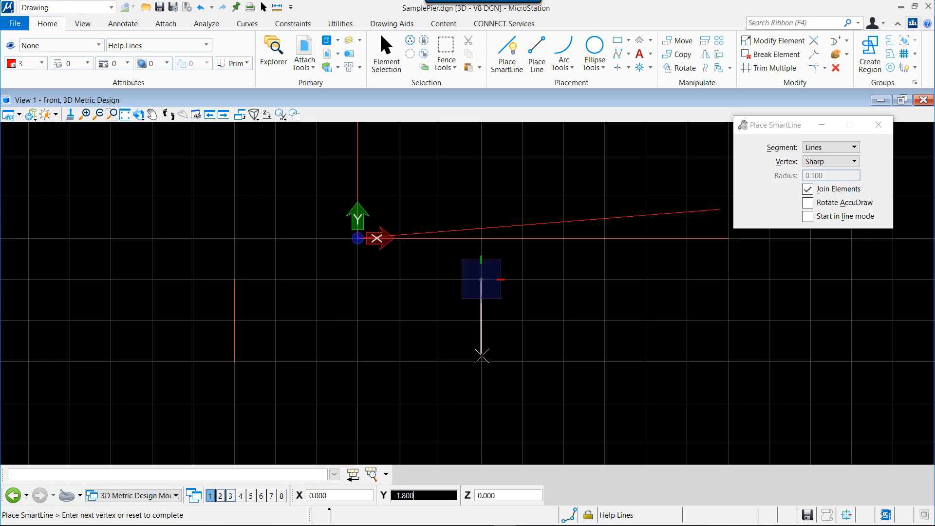
pyautogui.click(482, 361)
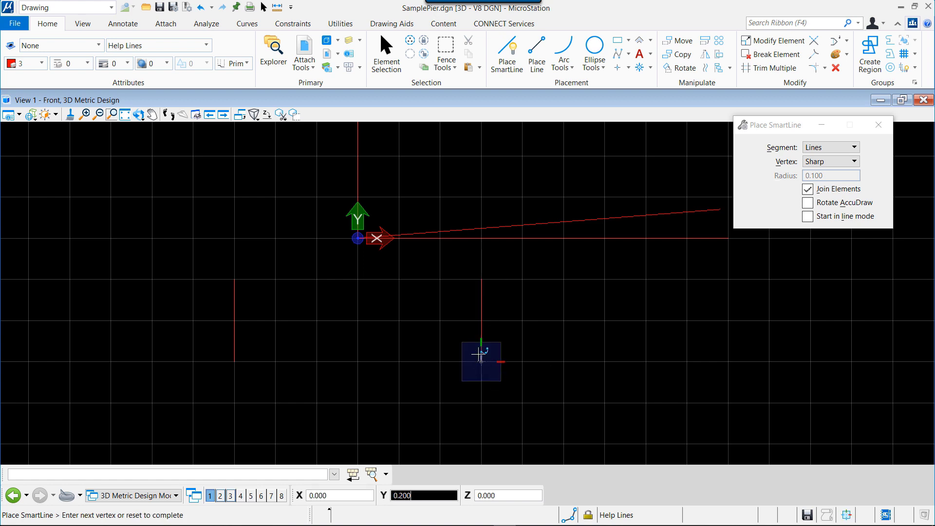
pyautogui.rightClick(482, 362)
# Join the upper ends of the two short vertical lines with a horizontal help line
pyautogui.scroll(-2, 441, 346)
pyautogui.click(323, 307)
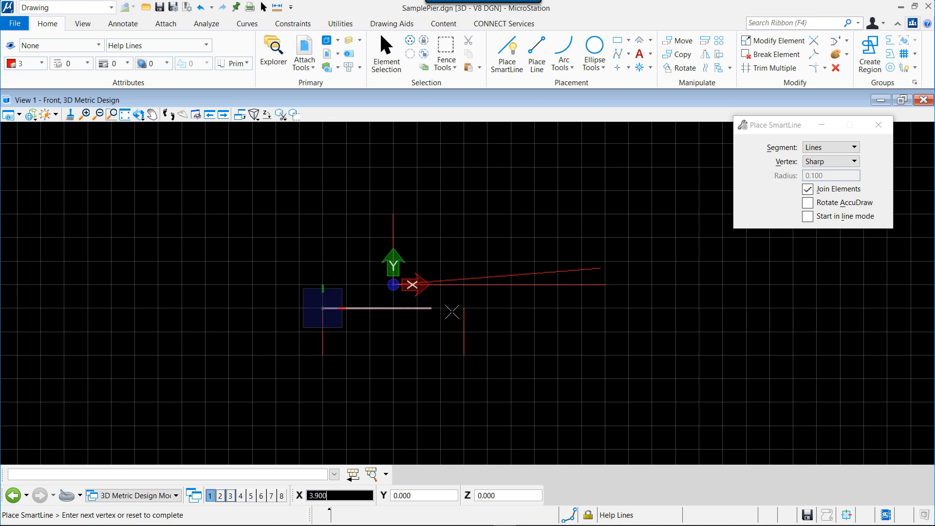
pyautogui.click(463, 308)
pyautogui.rightClick(436, 321)
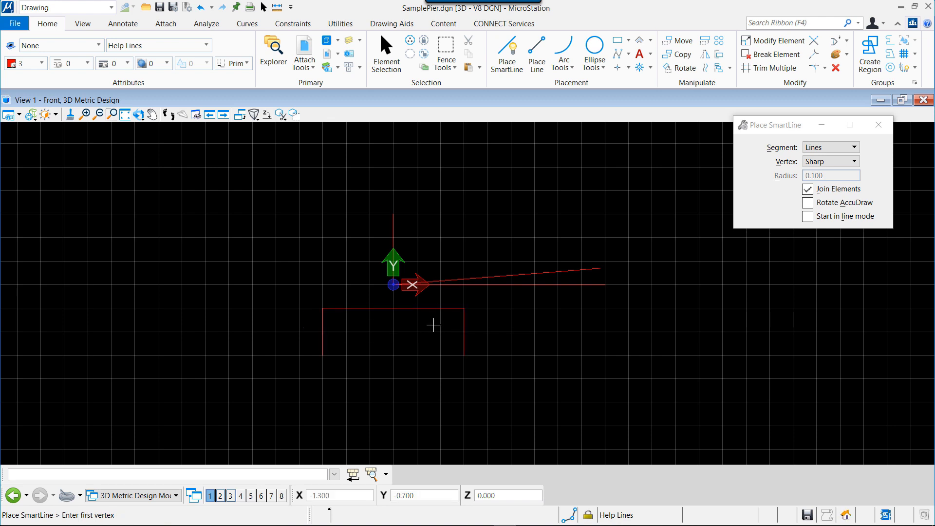
# Draw a horizontal help line 4 units long for the lower edge, starting at X -2, Z -8
pyautogui.scroll(-2, 415, 344)
pyautogui.scroll(2, 410, 364)
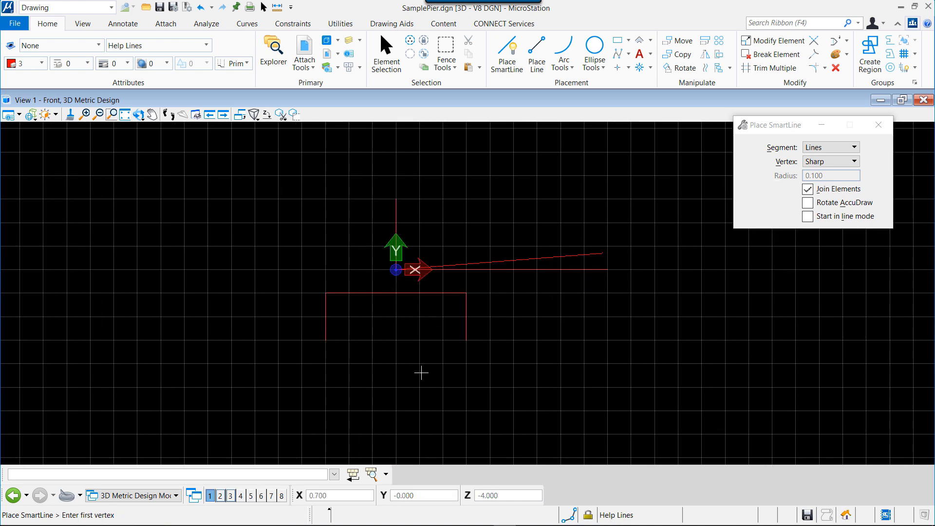
pyautogui.scroll(-2, 398, 370)
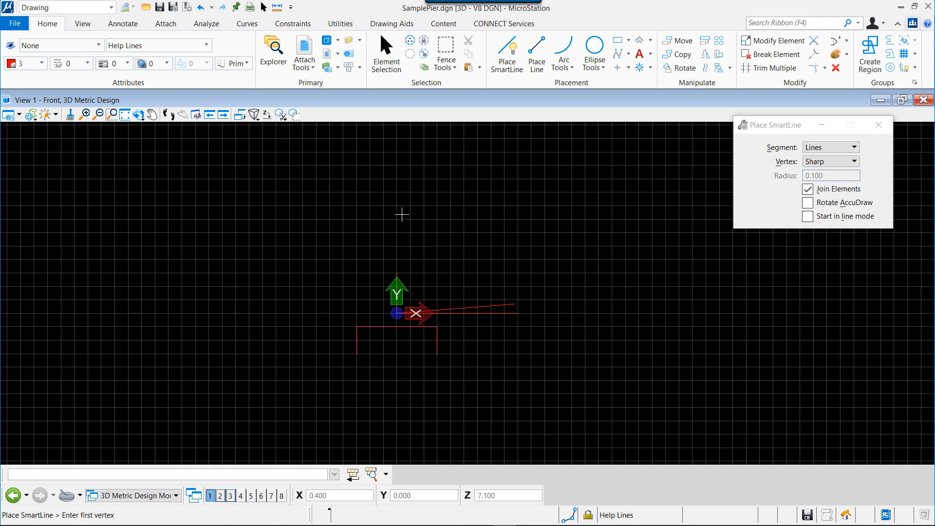
pyautogui.scroll(-2, 401, 213)
pyautogui.scroll(2, 412, 393)
pyautogui.scroll(1, 411, 354)
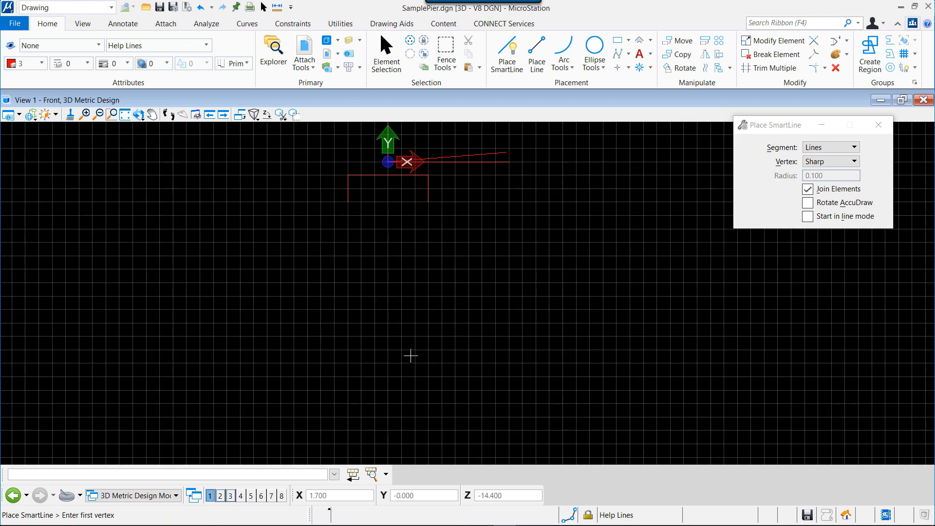
pyautogui.scroll(1, 394, 246)
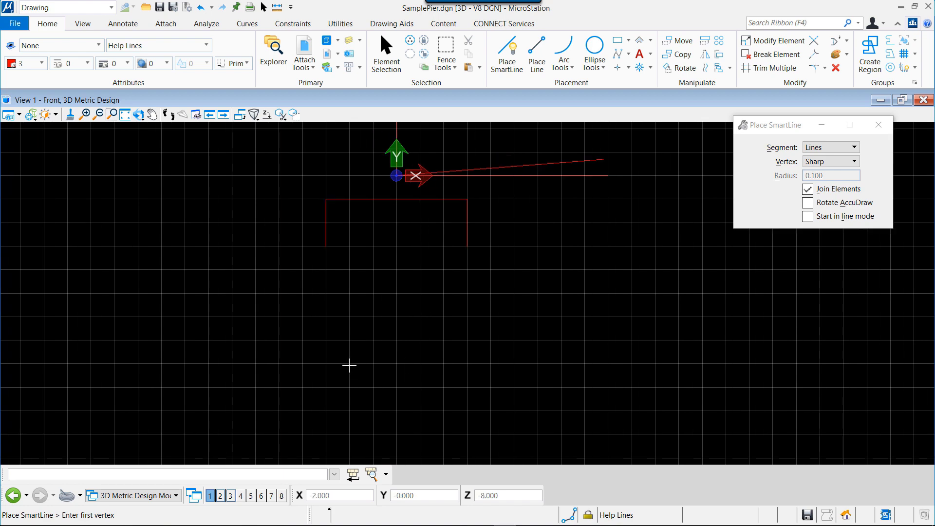
pyautogui.click(349, 363)
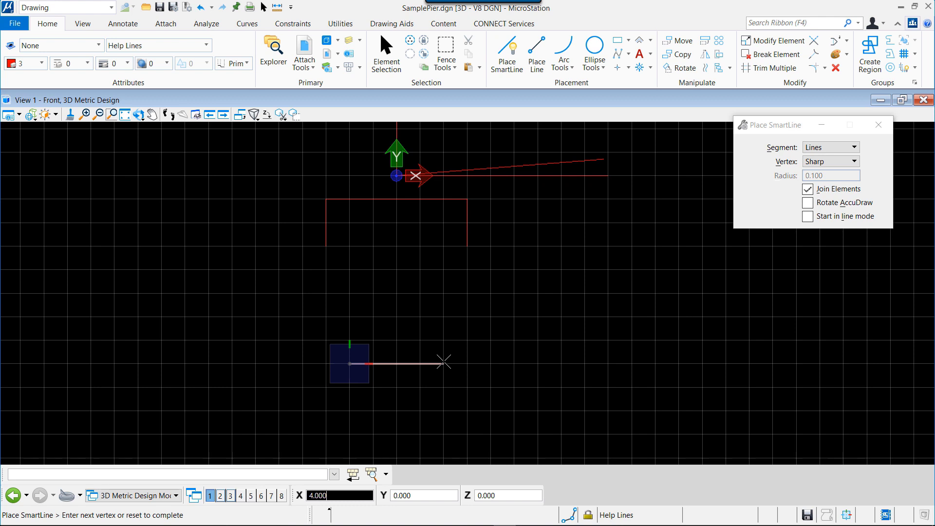
pyautogui.click(443, 361)
pyautogui.rightClick(444, 361)
# Draw a vertical help line about 2 units upwards from each end of the lower horizontal line
pyautogui.click(349, 362)
pyautogui.click(349, 317)
pyautogui.rightClick(349, 317)
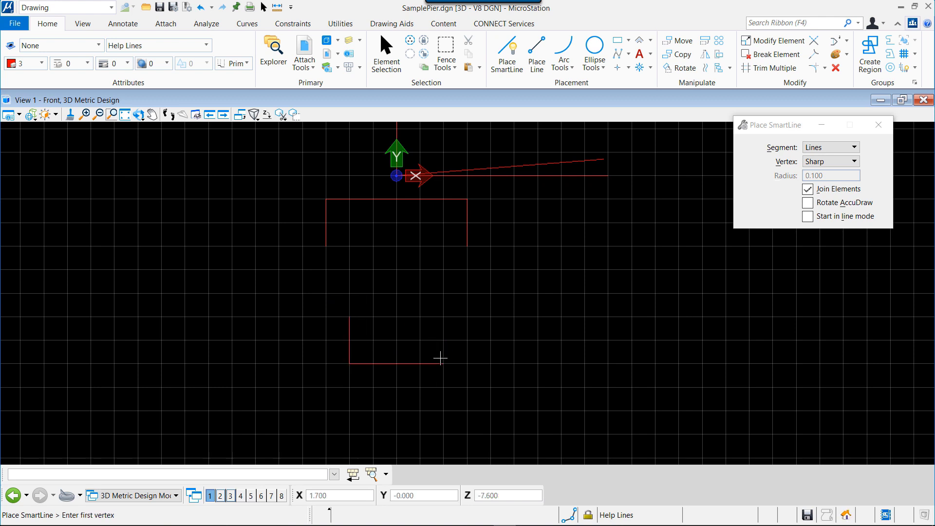
pyautogui.click(443, 363)
pyautogui.click(443, 316)
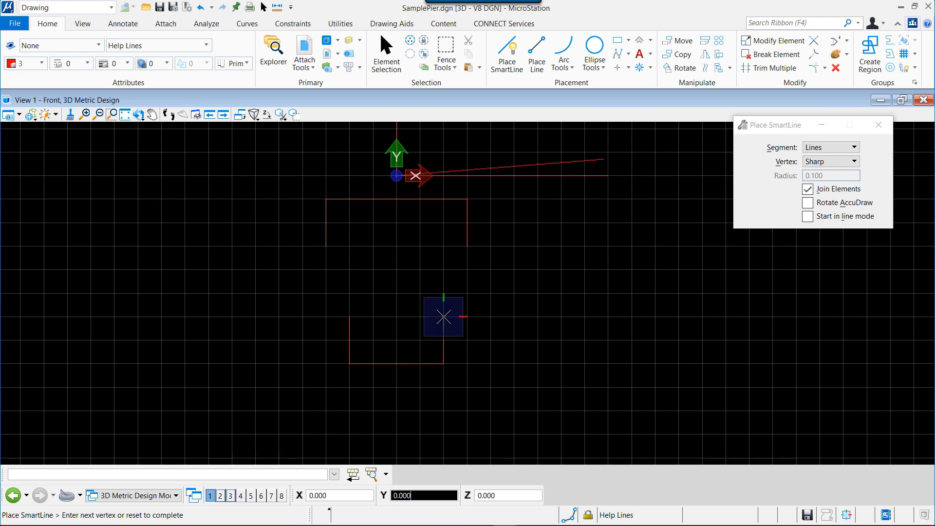
pyautogui.rightClick(444, 316)
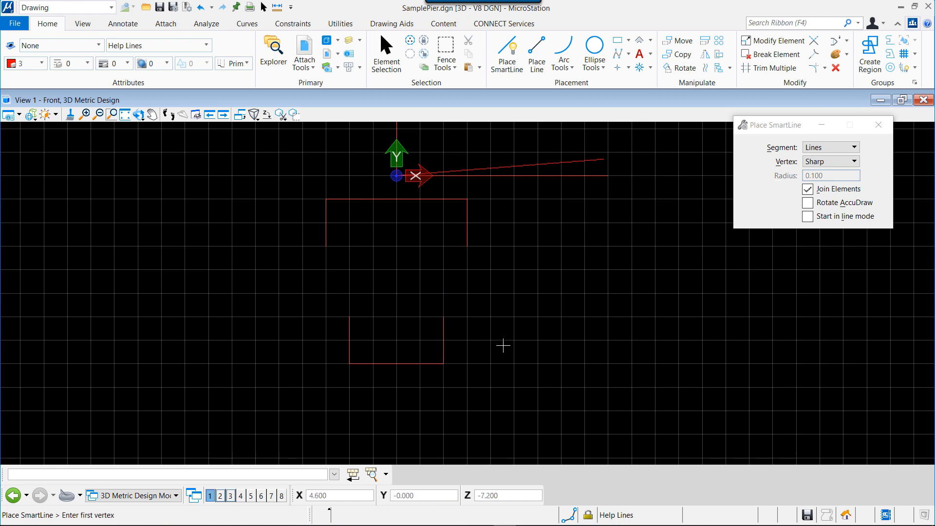
# Connect the upper corners to the corresponding lower corners with slanted help lines, forming a tapered outline
pyautogui.scroll(-2, 506, 310)
pyautogui.scroll(2, 502, 200)
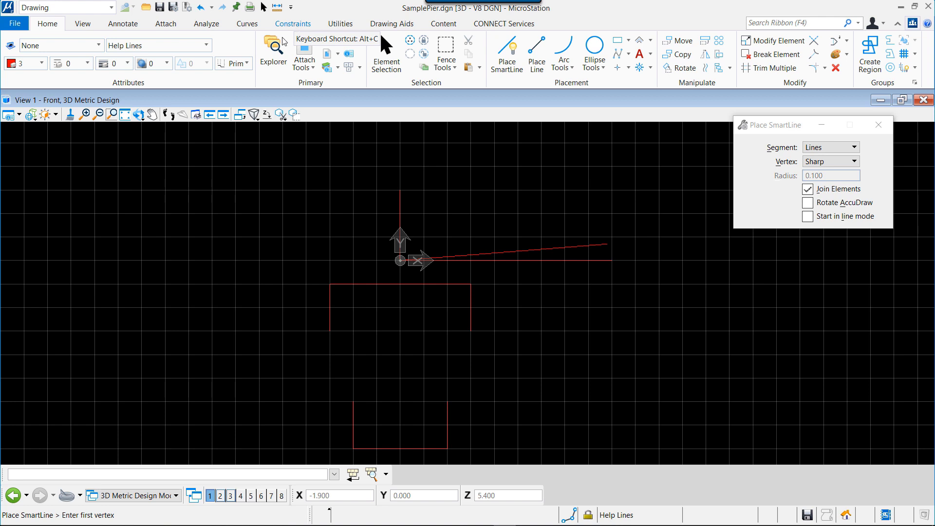
pyautogui.click(330, 283)
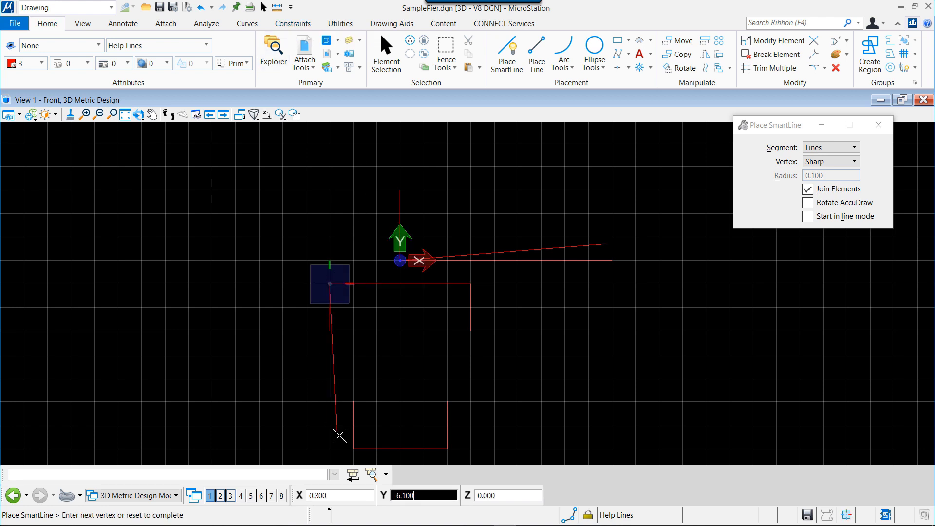
pyautogui.click(353, 447)
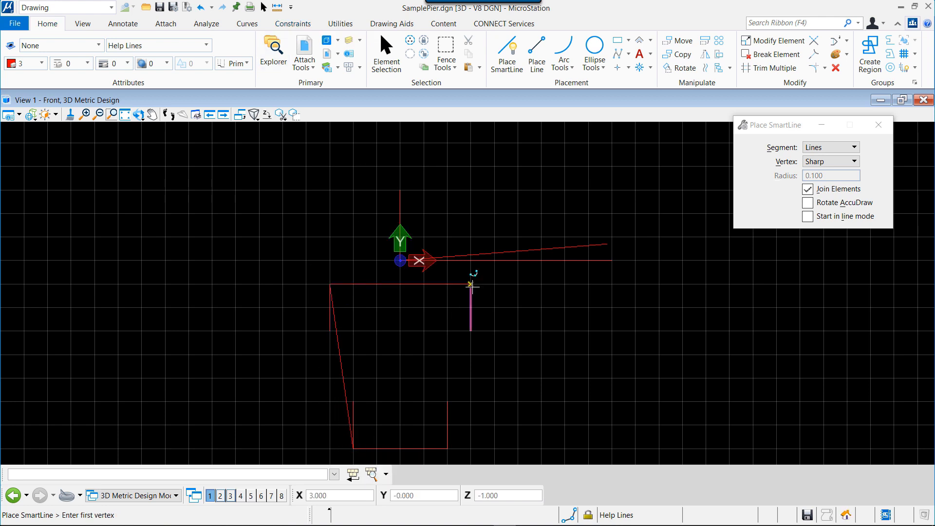
pyautogui.click(471, 284)
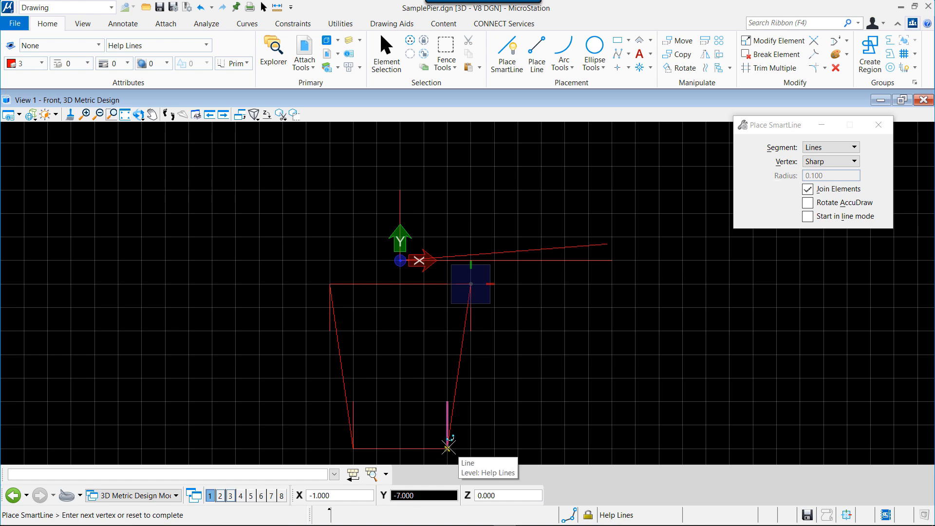
pyautogui.click(447, 447)
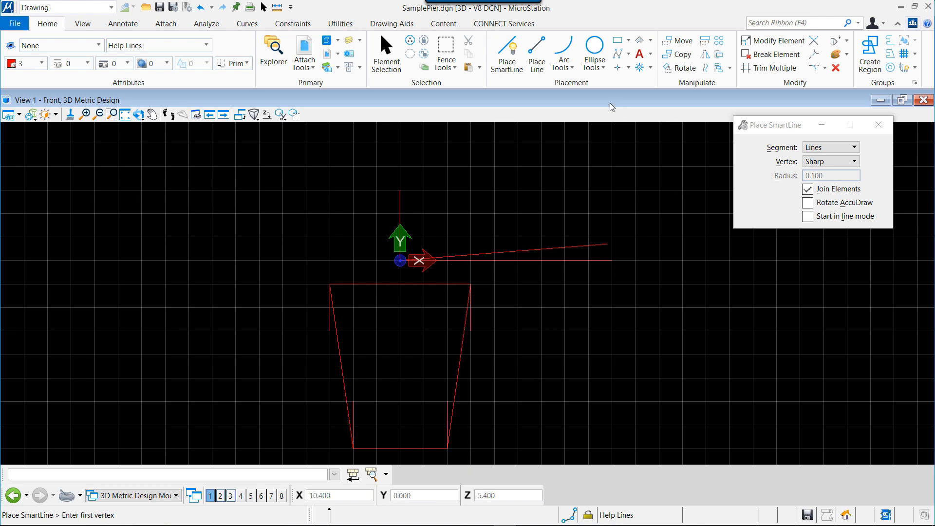
# Make Pier the active level
pyautogui.click(267, 114)
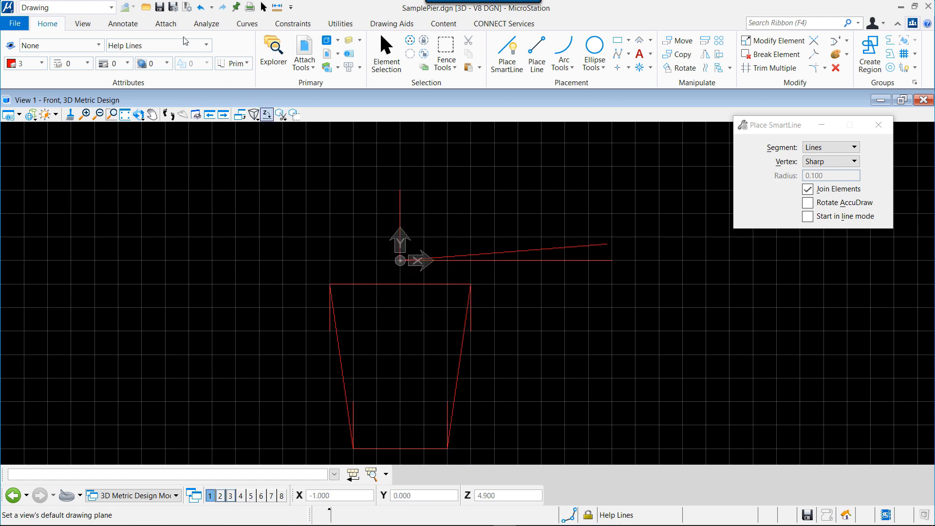
pyautogui.click(208, 46)
pyautogui.click(132, 142)
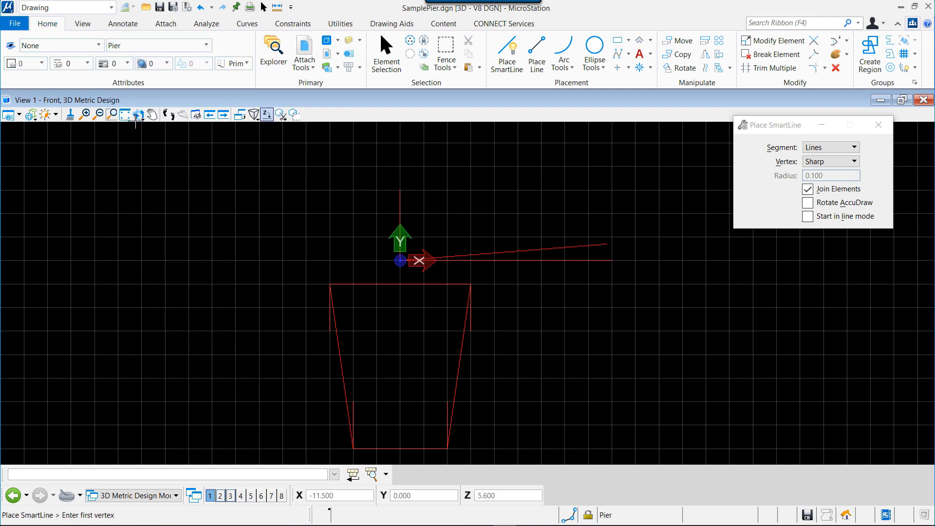
# Place an orthogonal block about 10.2 units wide and 3 units high over the top of the tapered outline, its upper edge on the horizontal axis line
pyautogui.click(617, 40)
pyautogui.click(280, 261)
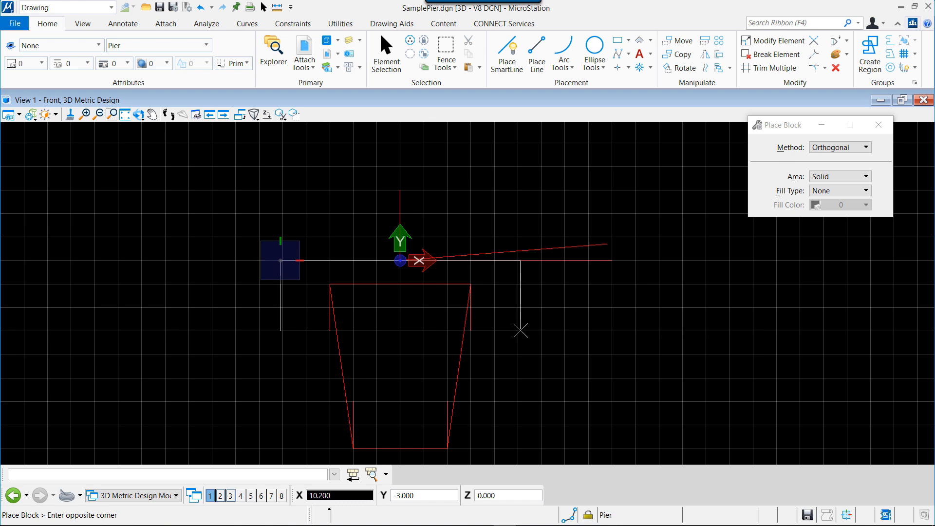
pyautogui.click(521, 330)
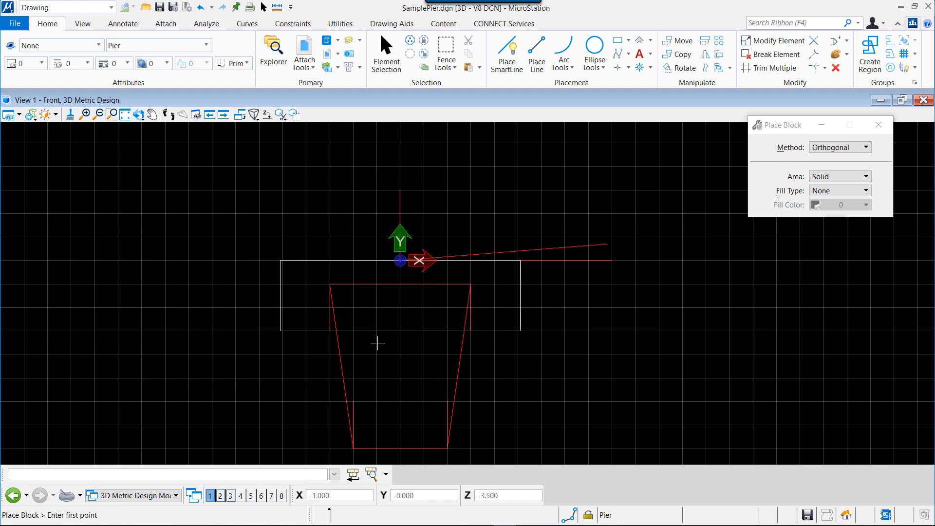
# Place an orthogonal block about 7.2 units wide and 2 units high over the base of the tapered outline
pyautogui.scroll(-1, 375, 340)
pyautogui.scroll(1, 377, 343)
pyautogui.click(306, 424)
pyautogui.scroll(-1, 427, 438)
pyautogui.scroll(1, 430, 443)
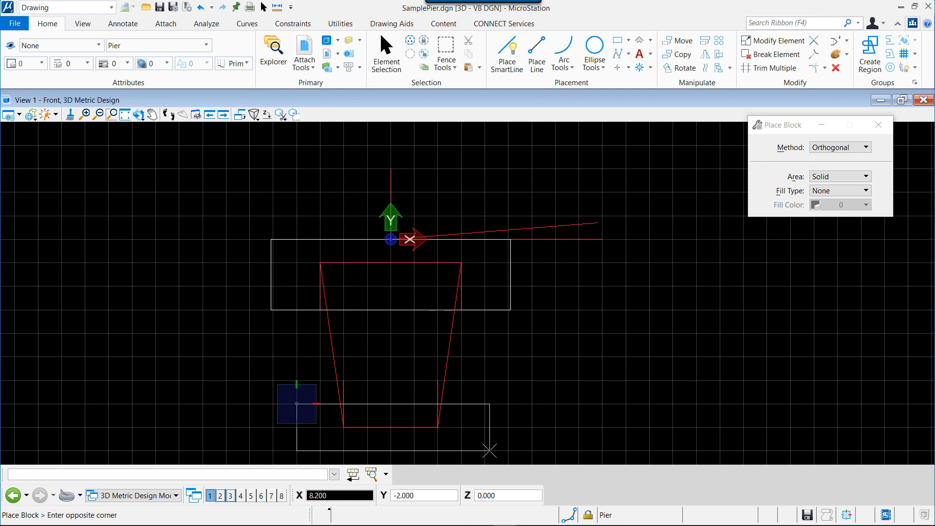
pyautogui.click(465, 451)
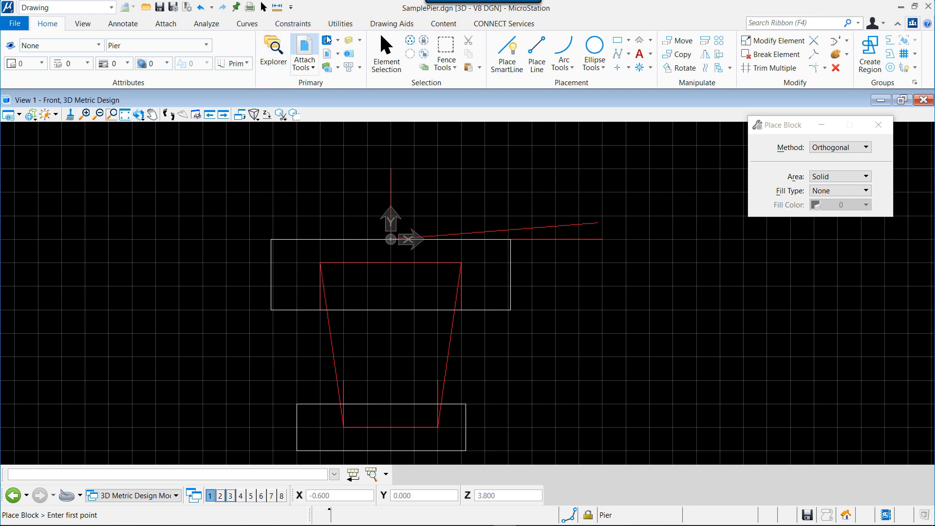
# Apply fixed 2D constraints to both endpoints of the vertical axis help line
pyautogui.click(293, 24)
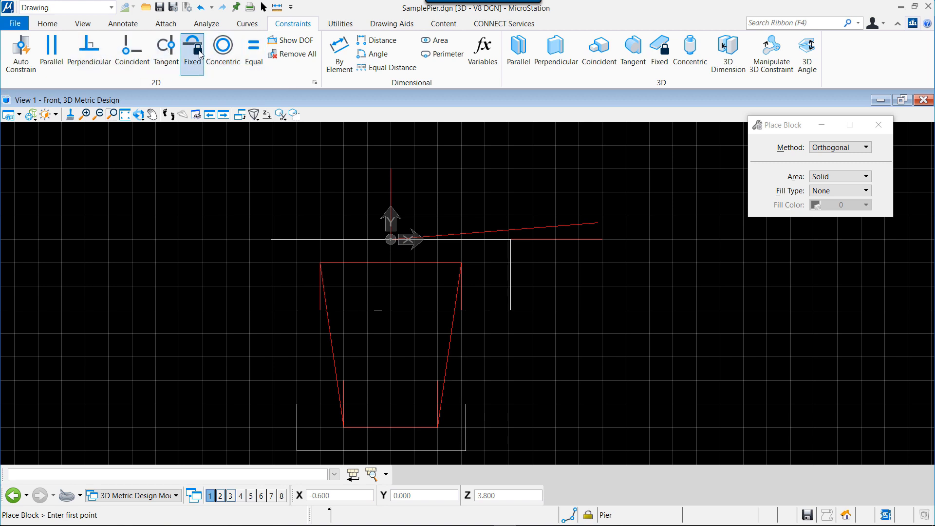
pyautogui.click(200, 63)
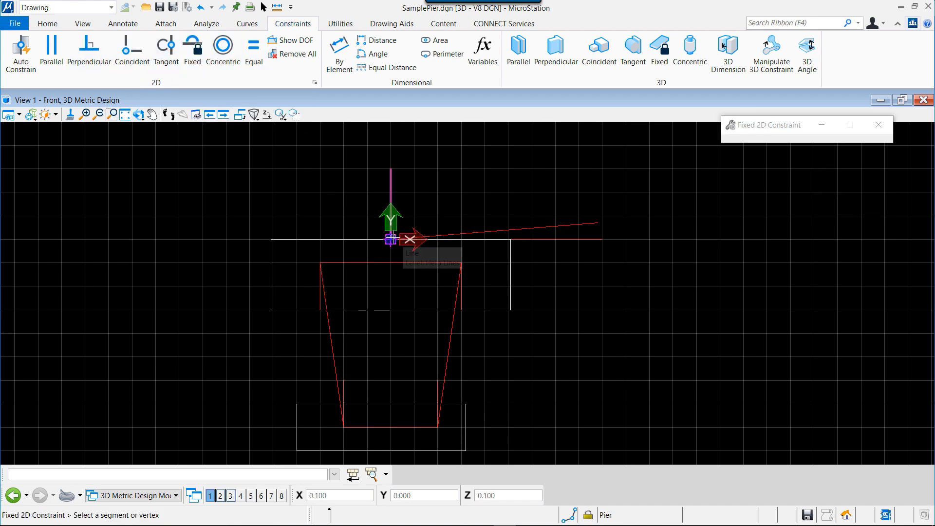
pyautogui.click(391, 239)
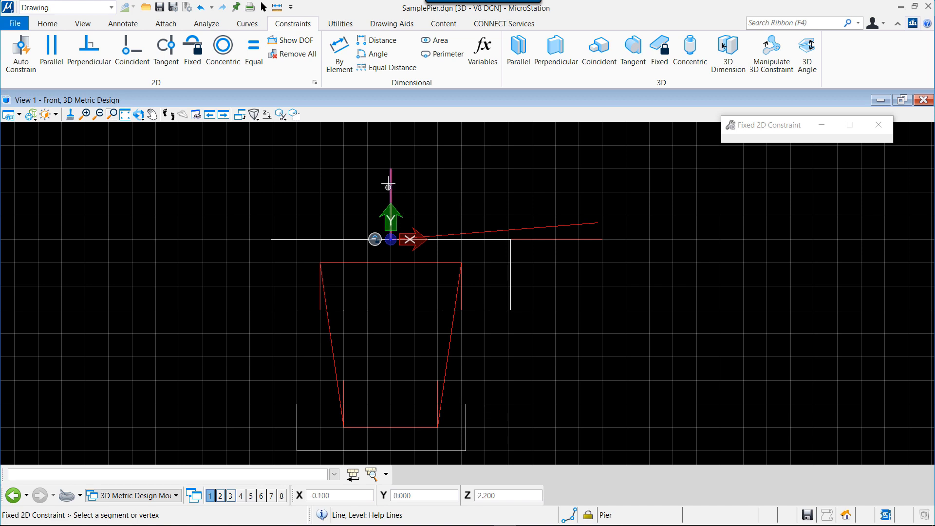
pyautogui.click(390, 170)
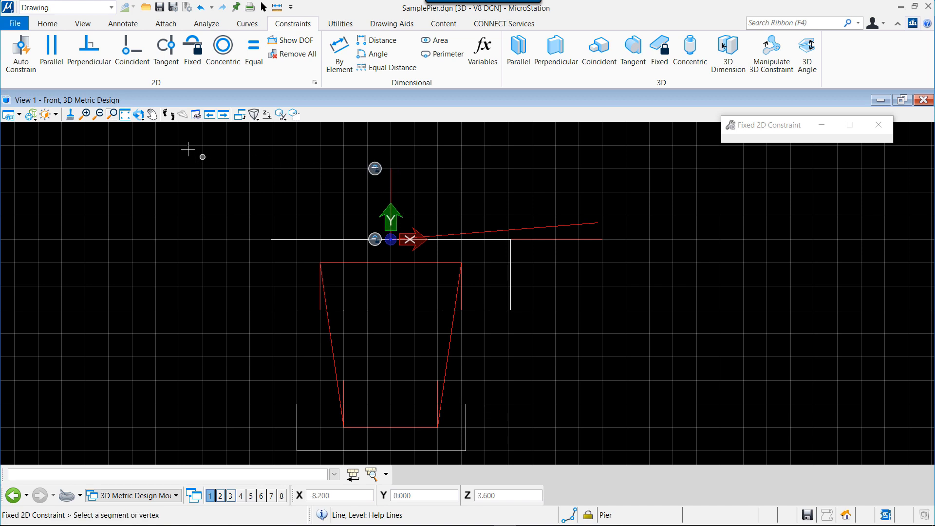
# Constrain the start points of the sloped and horizontal help lines coincident with the vertical axis line's lower end at the origin
pyautogui.click(132, 51)
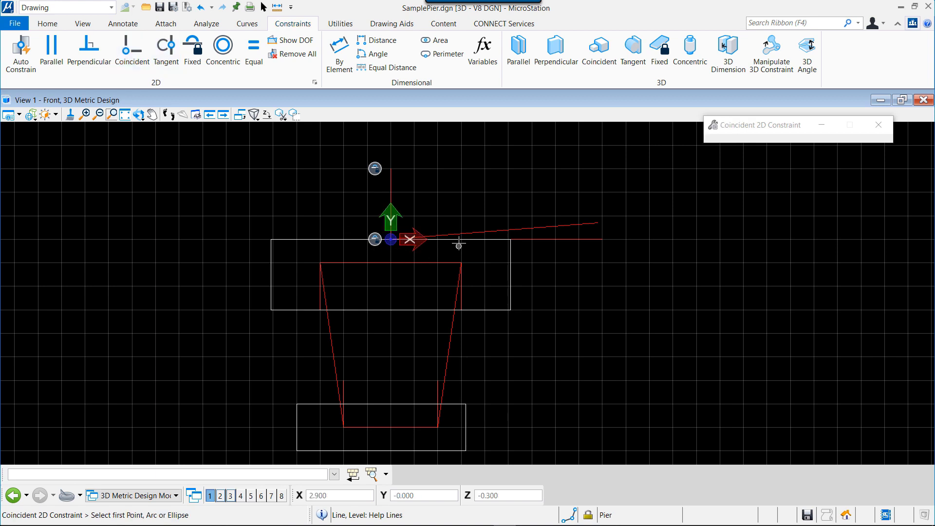
pyautogui.click(390, 239)
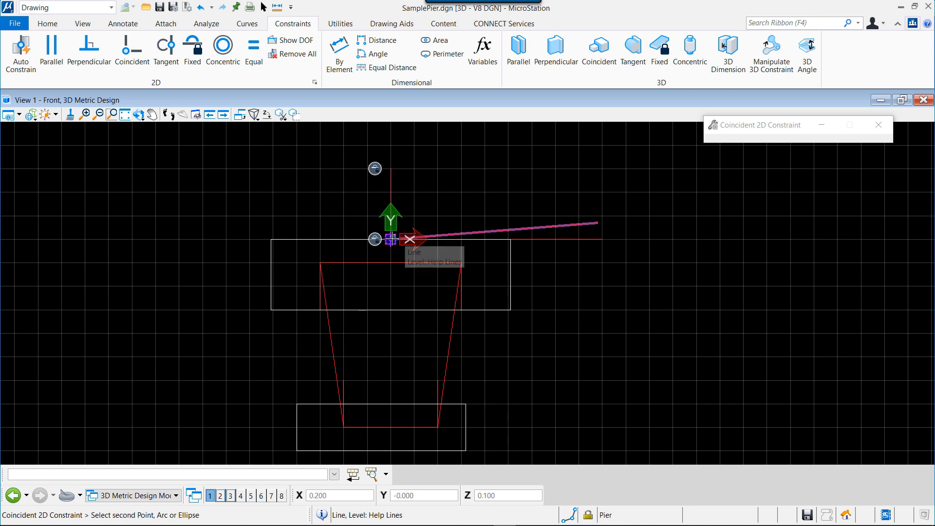
pyautogui.click(391, 239)
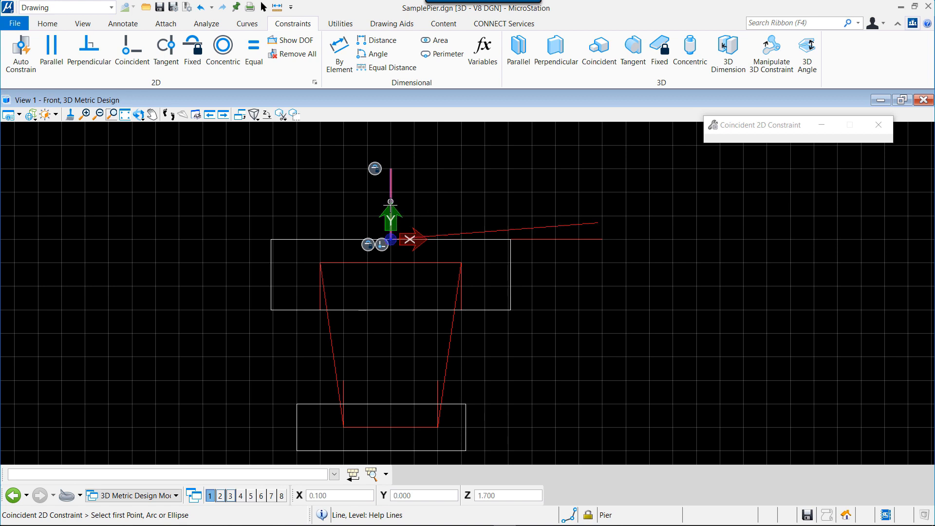
pyautogui.click(390, 239)
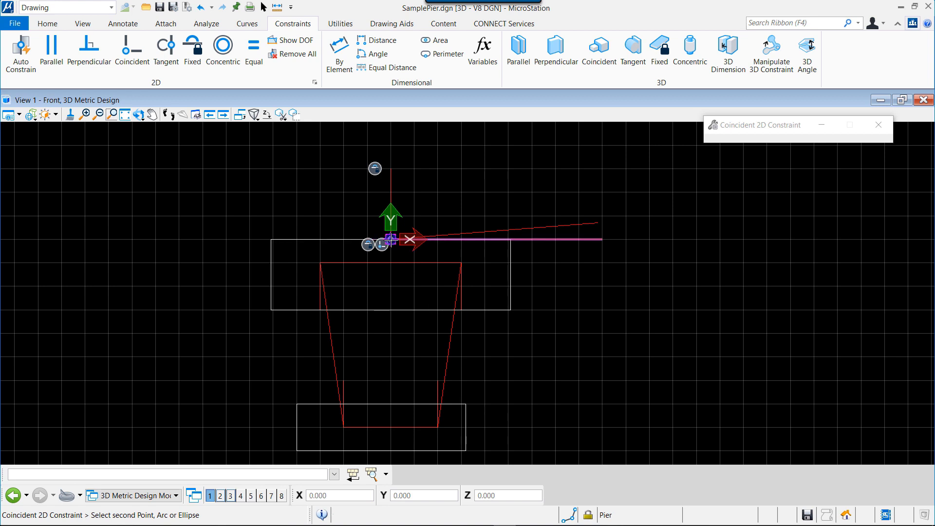
pyautogui.click(390, 239)
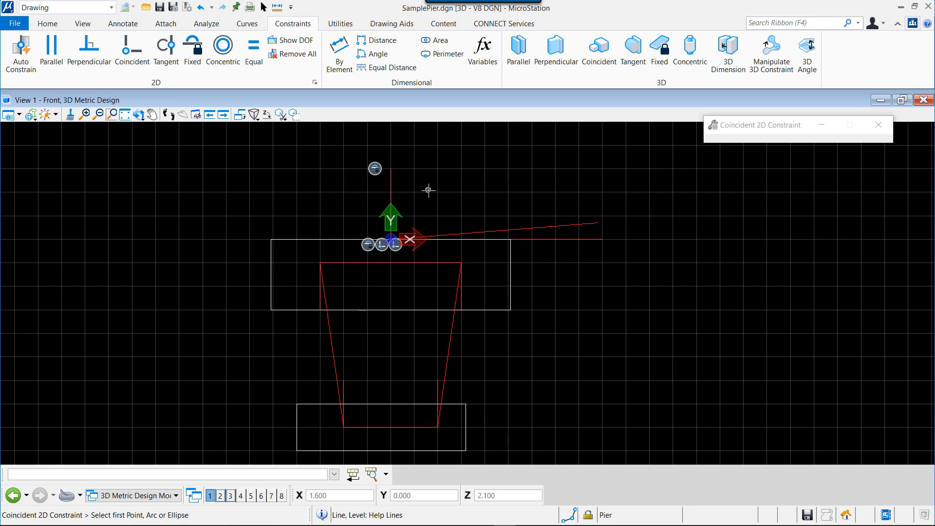
# Add coincident 2D constraints between the horizontal, vertical and slanted help lines meeting at both upper corners of the tapered outline
pyautogui.click(321, 263)
pyautogui.click(319, 263)
pyautogui.click(321, 263)
pyautogui.click(321, 264)
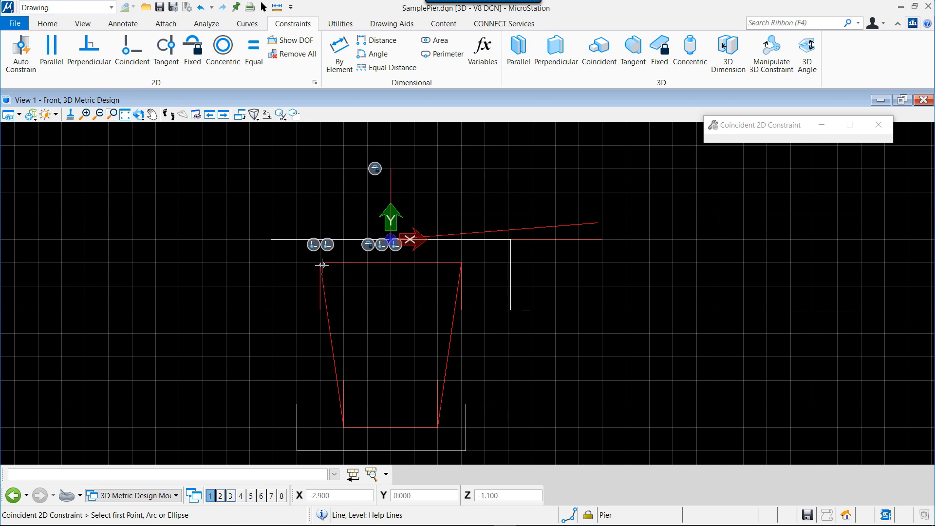
pyautogui.click(460, 262)
pyautogui.click(460, 263)
pyautogui.click(461, 263)
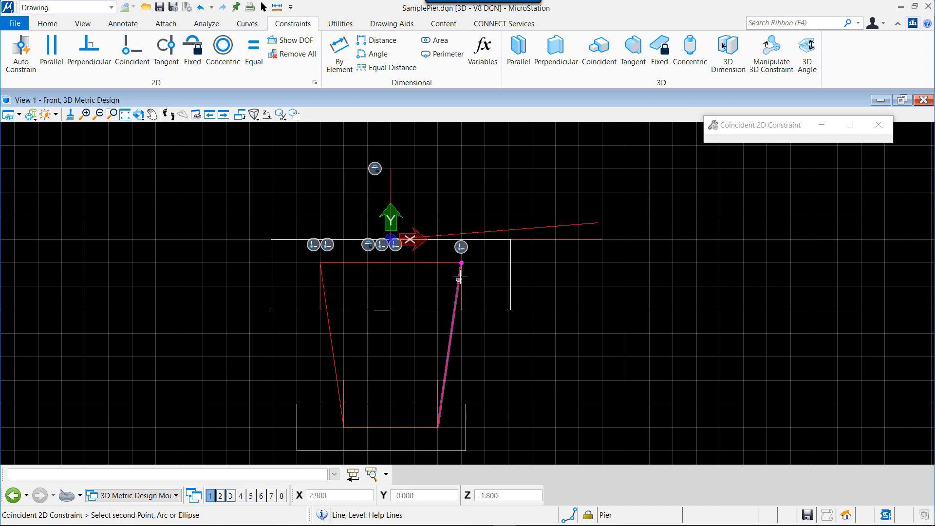
pyautogui.click(459, 279)
pyautogui.click(460, 279)
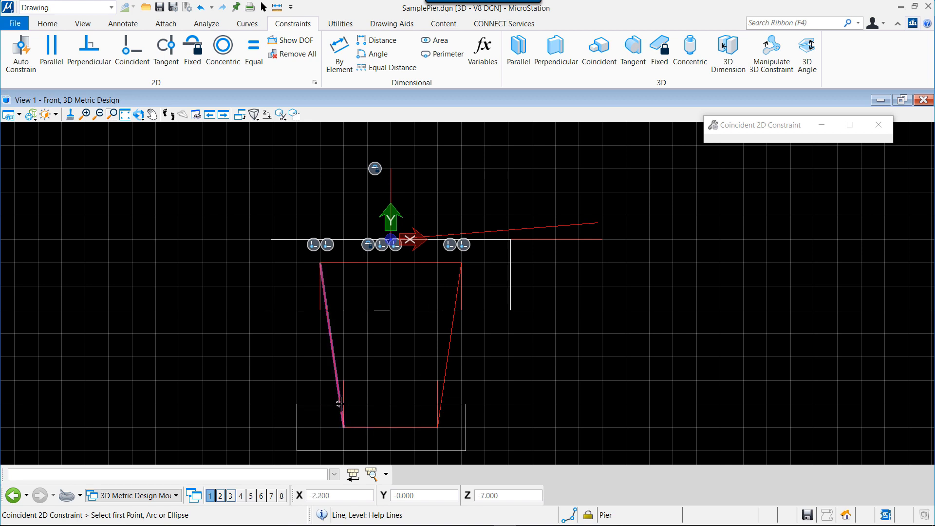
# Add coincident 2D constraints between the help lines meeting at both lower corners of the tapered outline
pyautogui.click(344, 424)
pyautogui.click(343, 426)
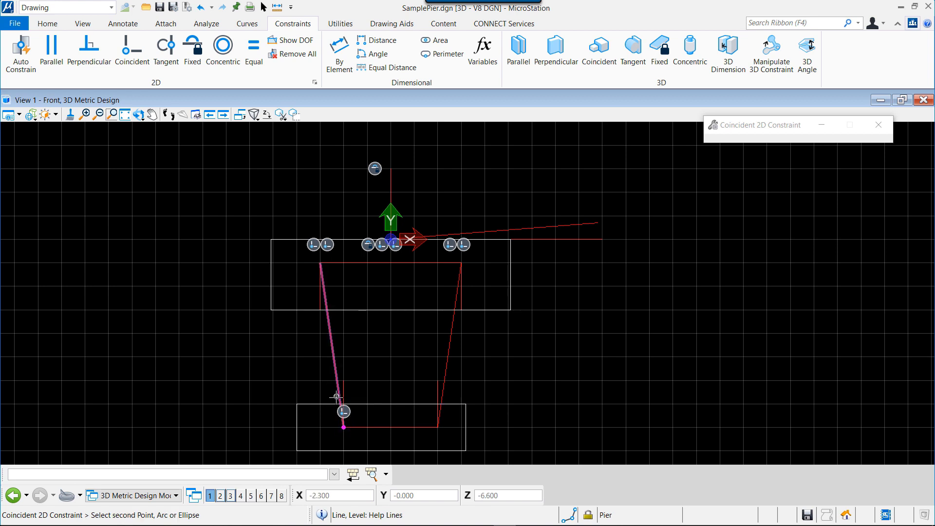
pyautogui.click(343, 427)
pyautogui.click(344, 427)
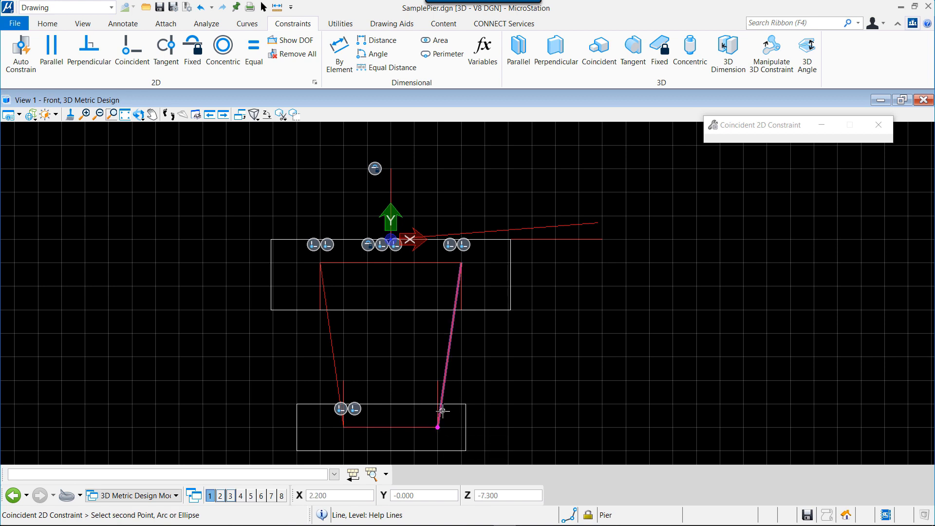
pyautogui.click(437, 427)
pyautogui.click(437, 409)
pyautogui.click(444, 405)
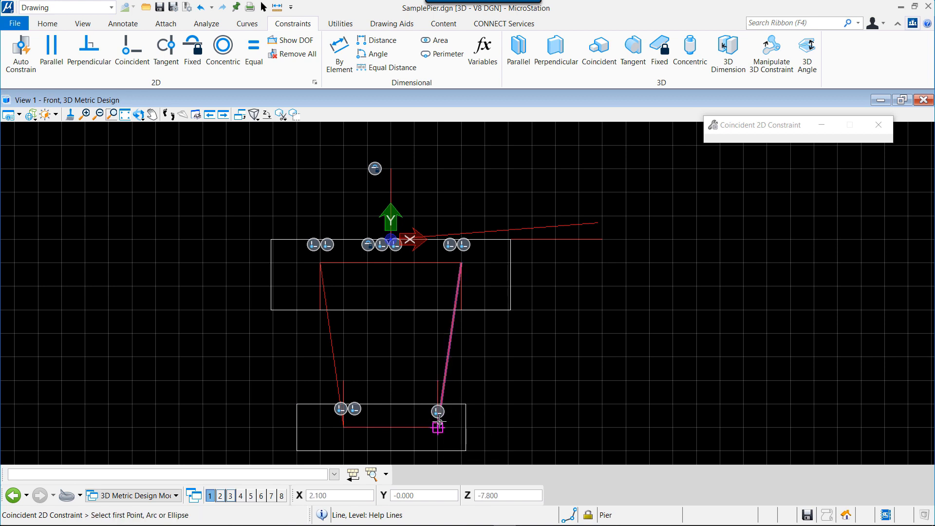
pyautogui.click(437, 427)
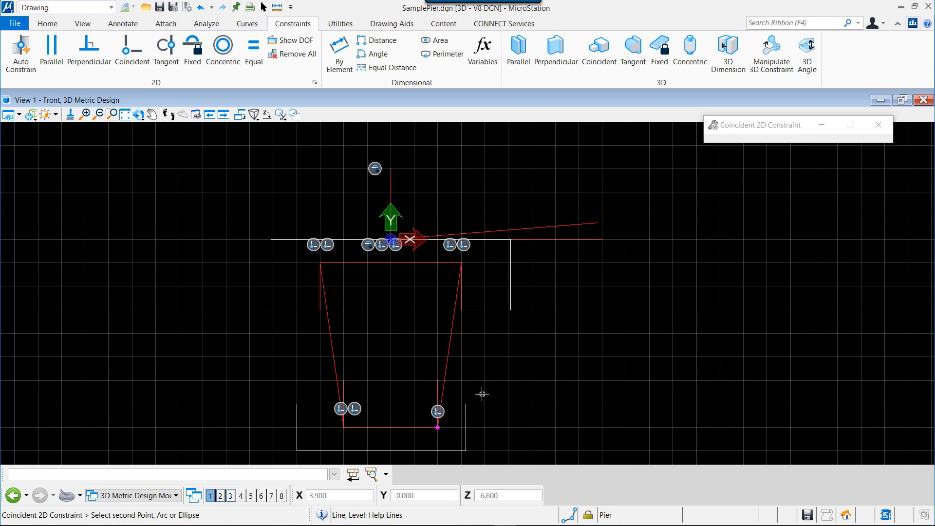
pyautogui.rightClick(481, 387)
pyautogui.click(437, 427)
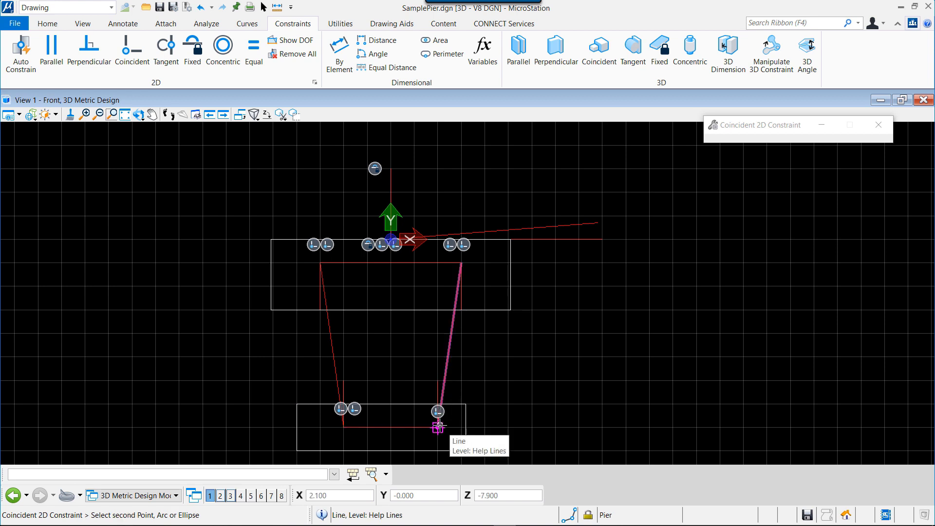
pyautogui.click(438, 426)
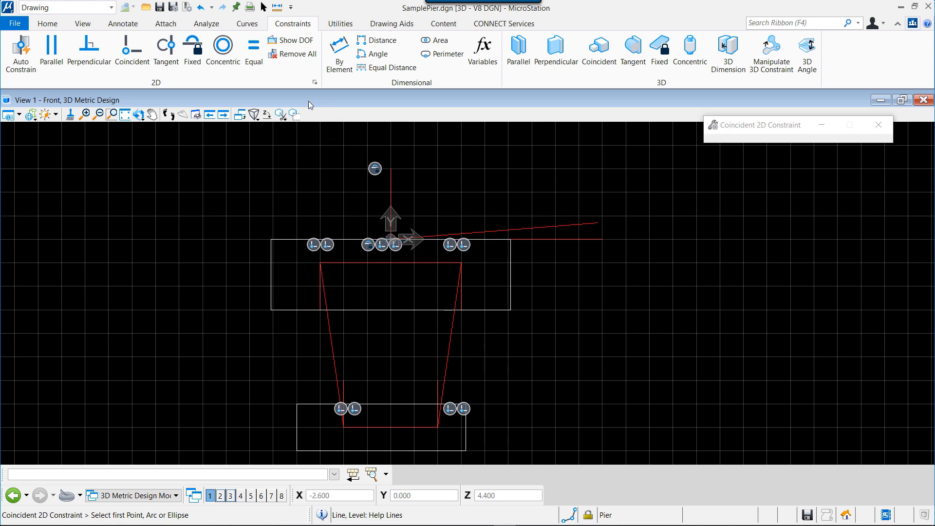
# Constrain both vertical sides of the upper block parallel to the vertical axis help line
pyautogui.click(51, 52)
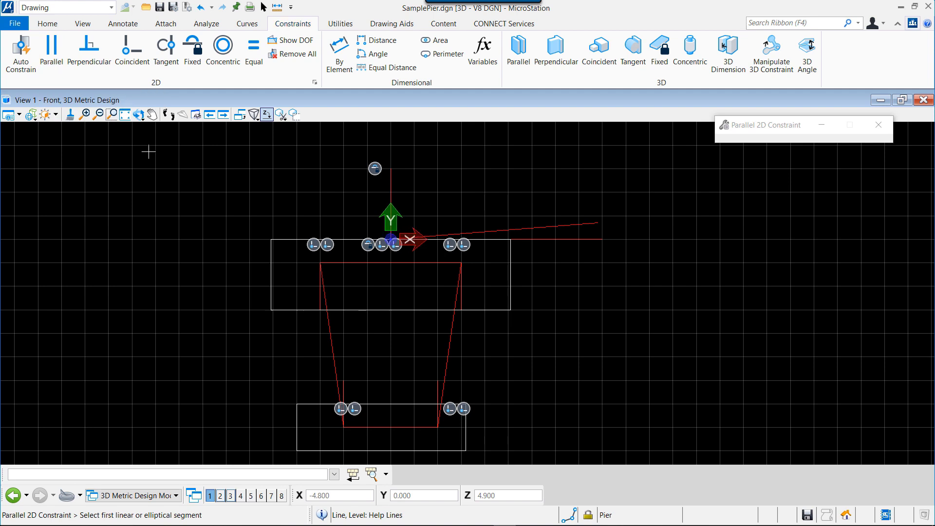
pyautogui.click(389, 185)
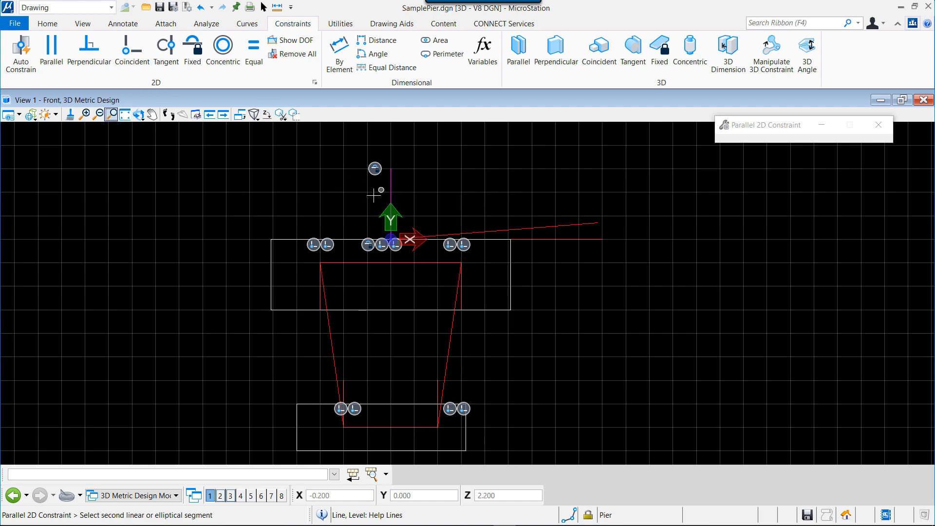
pyautogui.click(271, 271)
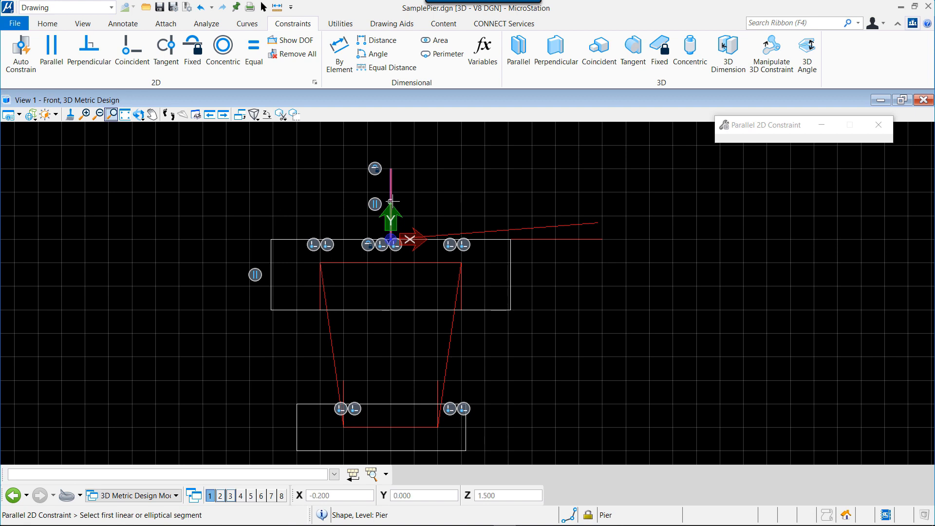
pyautogui.click(394, 199)
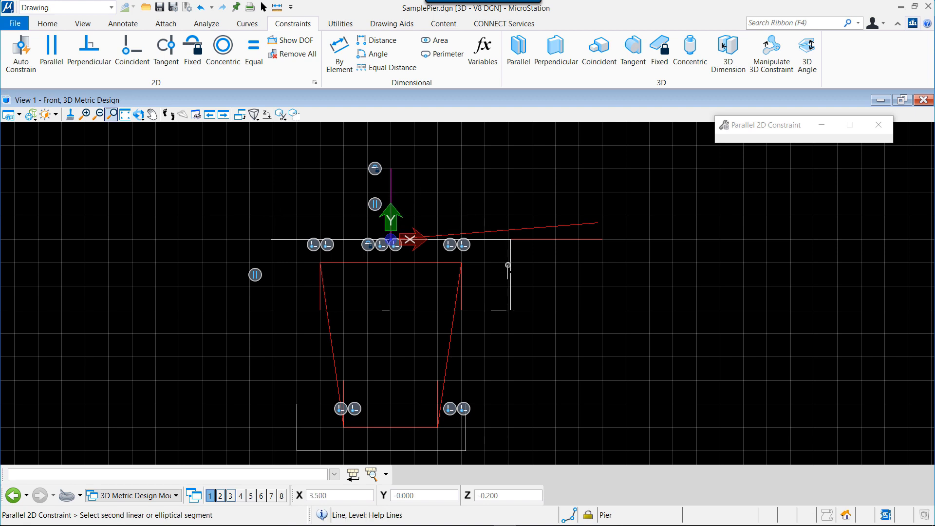
pyautogui.click(510, 274)
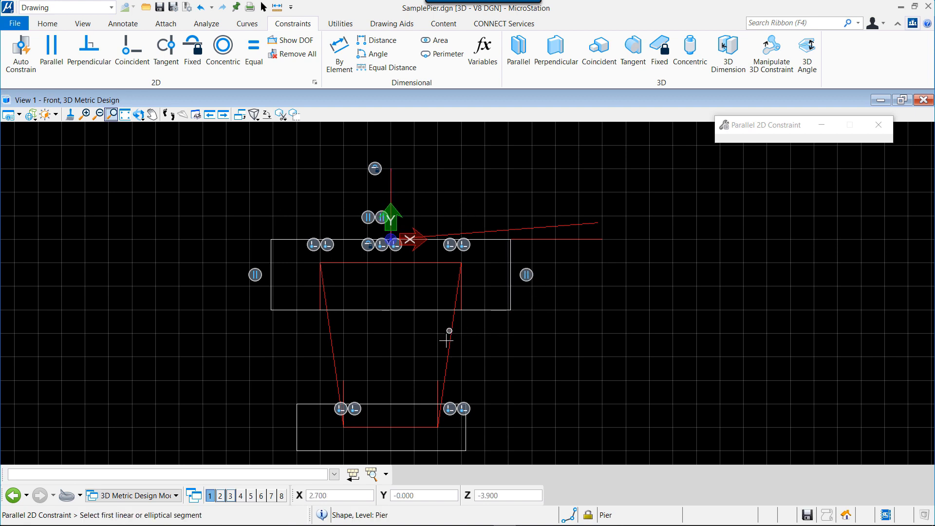
# Constrain both vertical sides of the lower block parallel to the vertical axis help line
pyautogui.click(390, 194)
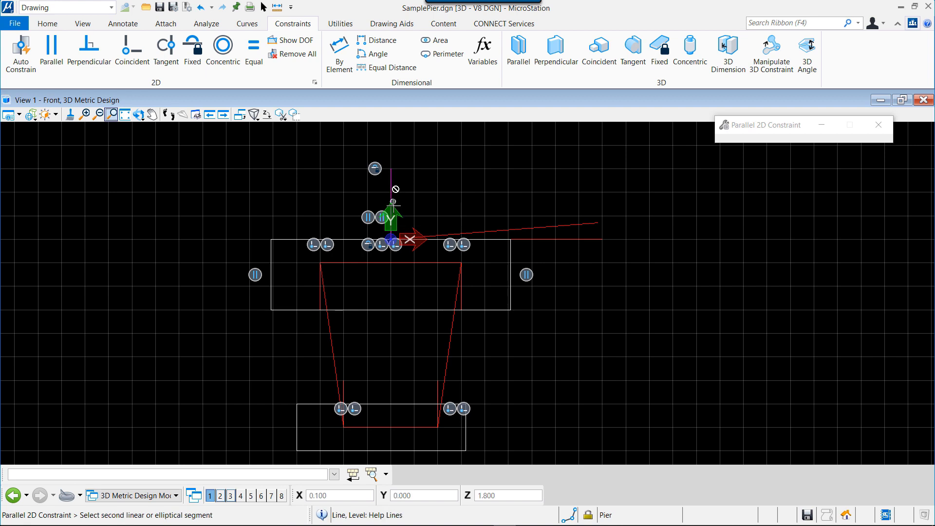
pyautogui.click(298, 427)
pyautogui.click(299, 426)
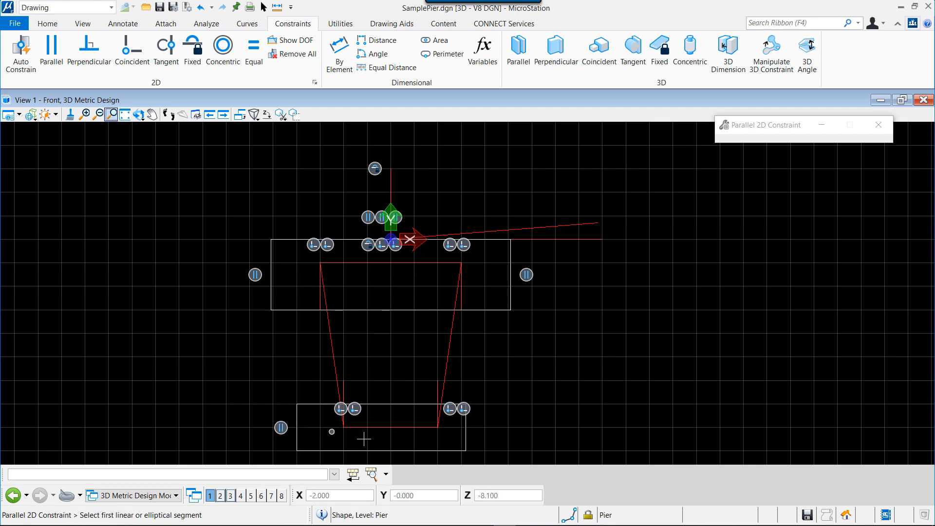
pyautogui.click(390, 195)
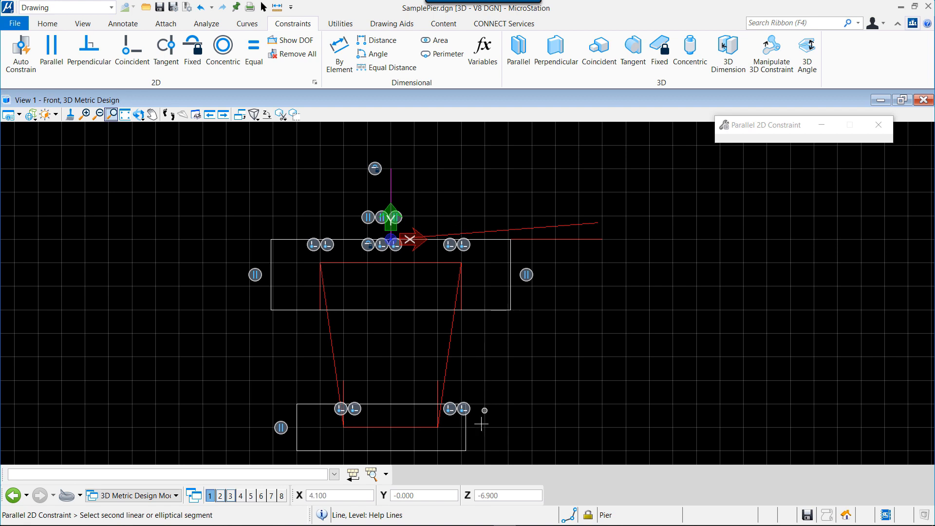
pyautogui.click(466, 434)
pyautogui.click(465, 433)
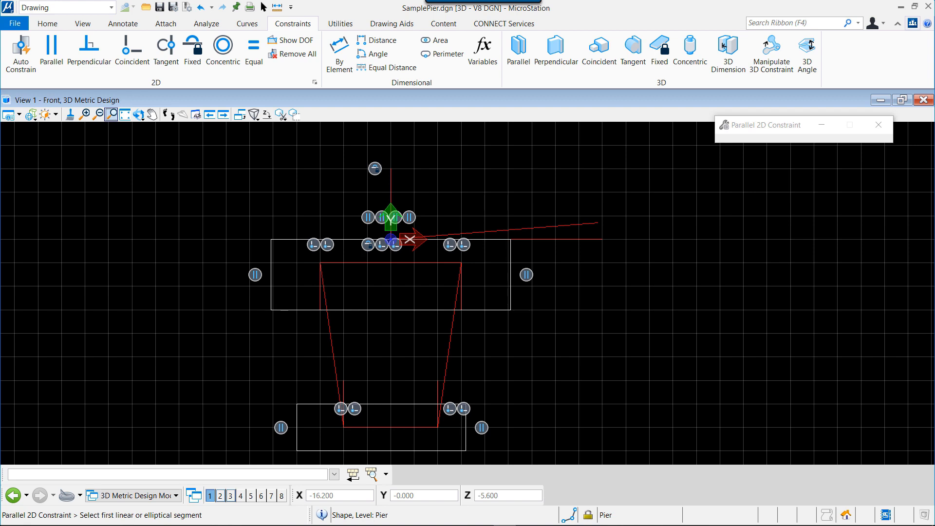
# Constrain the two short vertical help lines at the outline's upper corners parallel to the vertical axis help line
pyautogui.click(111, 114)
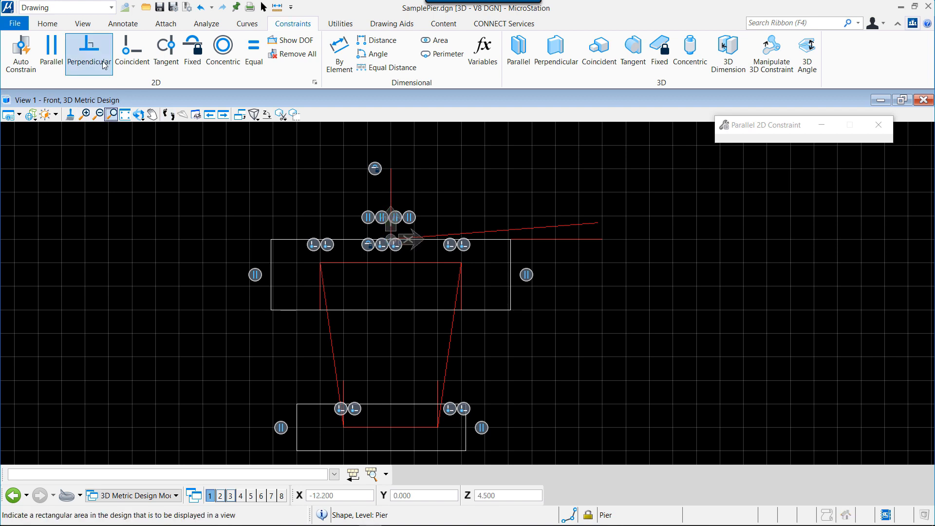
pyautogui.click(52, 55)
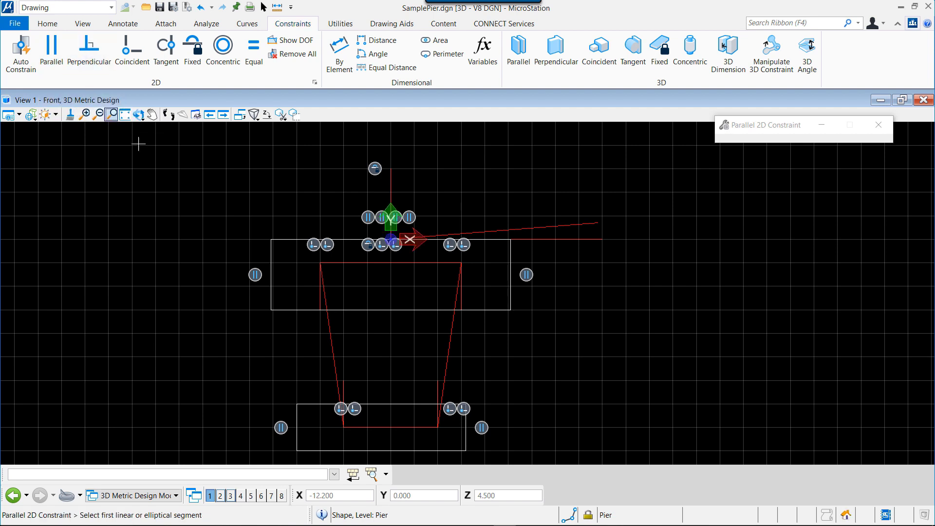
pyautogui.click(390, 189)
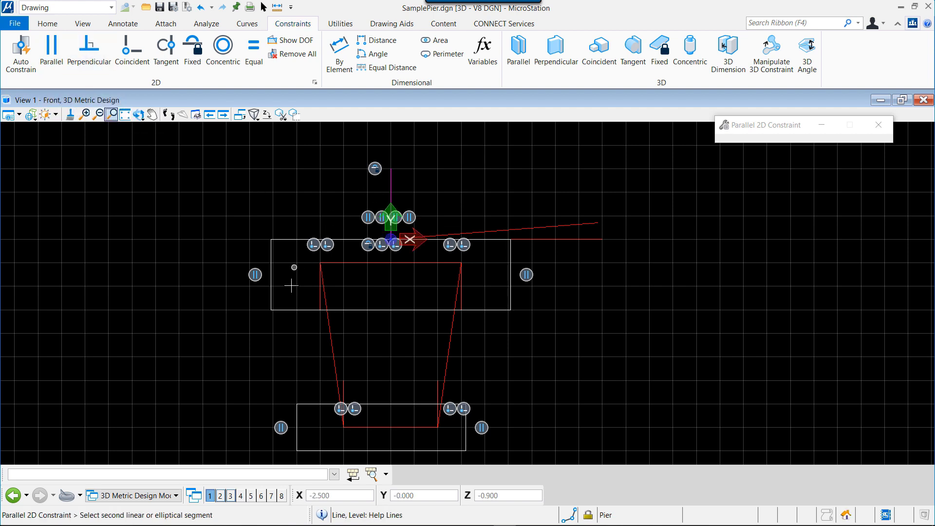
pyautogui.click(320, 295)
pyautogui.click(307, 290)
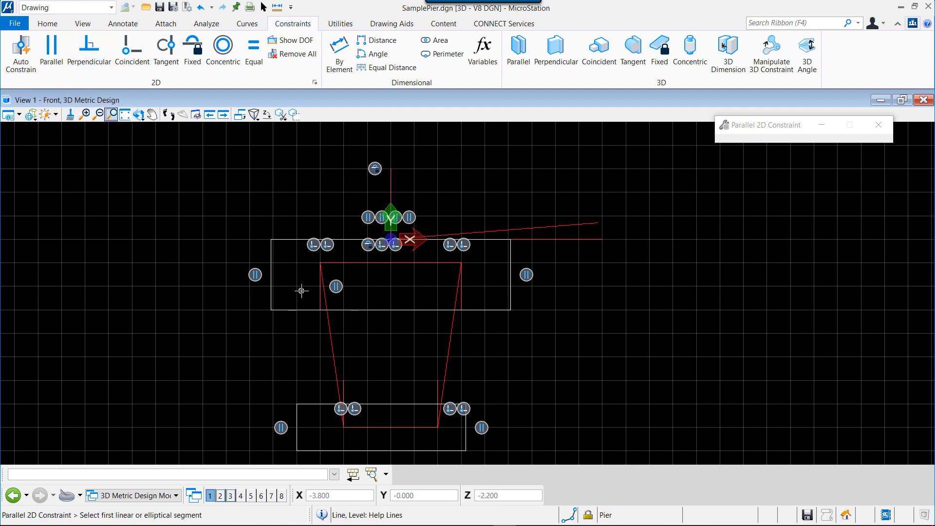
pyautogui.click(390, 197)
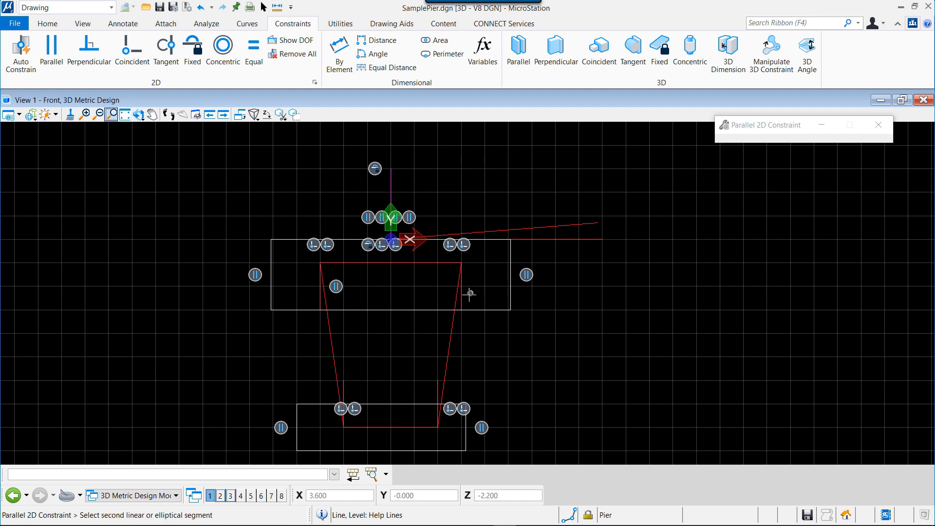
pyautogui.click(463, 296)
pyautogui.click(462, 296)
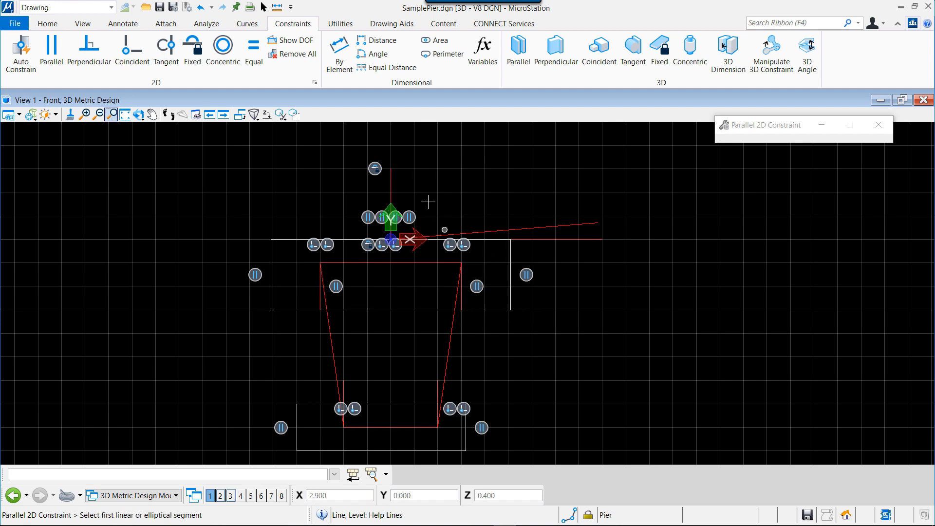
# Constrain the two short vertical help lines at the outline's lower corners parallel to the vertical axis help line
pyautogui.click(391, 187)
pyautogui.click(344, 395)
pyautogui.click(360, 378)
pyautogui.click(391, 195)
pyautogui.click(435, 388)
pyautogui.click(422, 381)
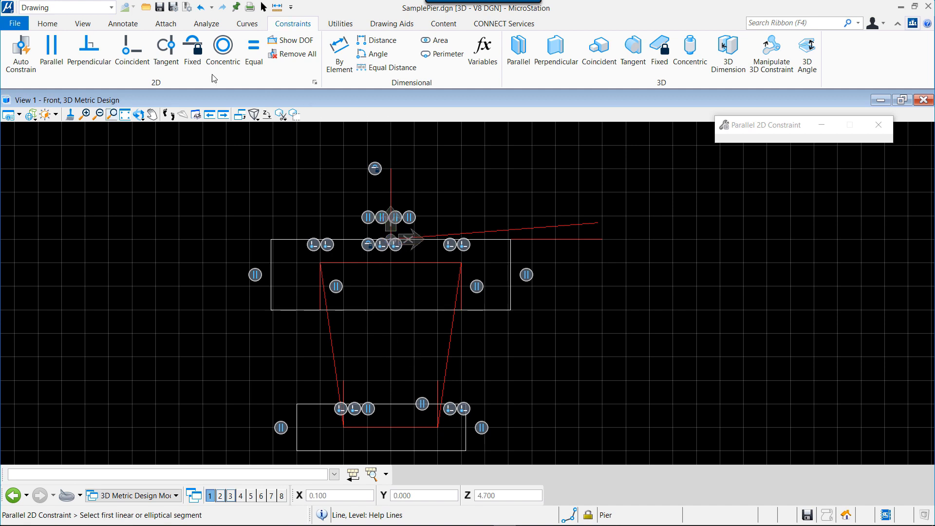
# Constrain the upper block's top edge parallel to its bottom edge and to the top help line of the tapered outline
pyautogui.click(484, 241)
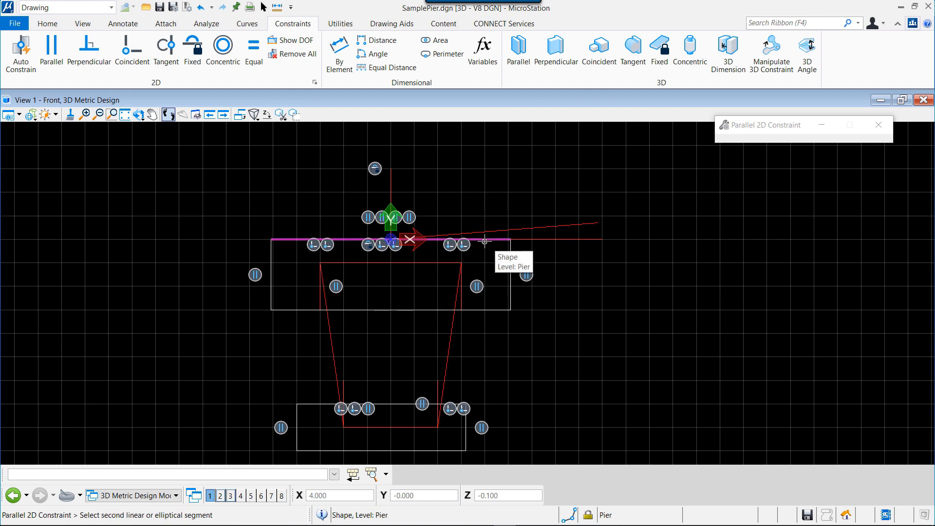
pyautogui.click(493, 310)
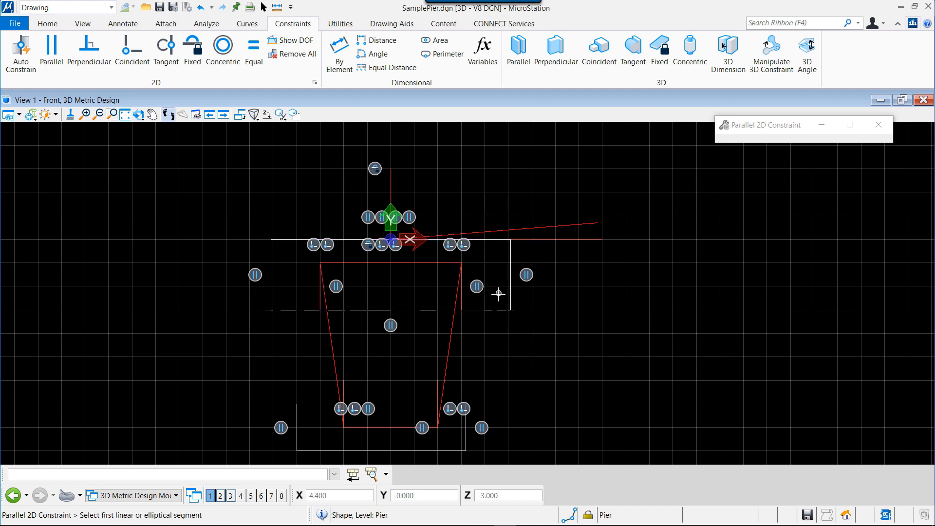
pyautogui.click(491, 241)
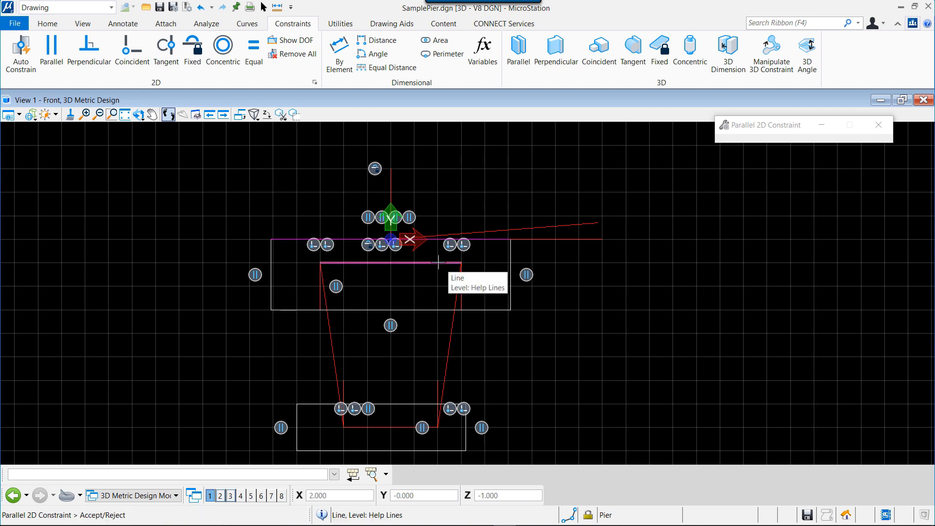
pyautogui.click(438, 263)
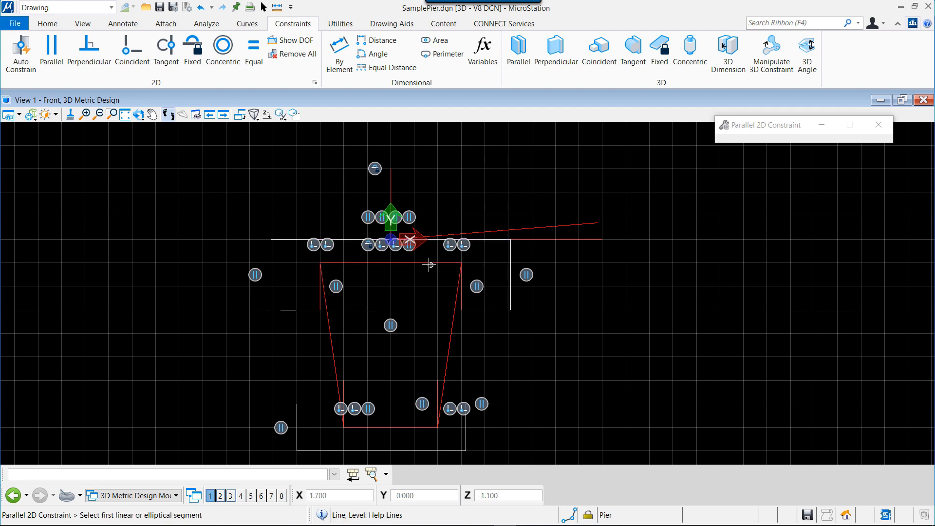
# Constrain the top and bottom edges of the lower block parallel to the horizontal axis help line
pyautogui.click(551, 240)
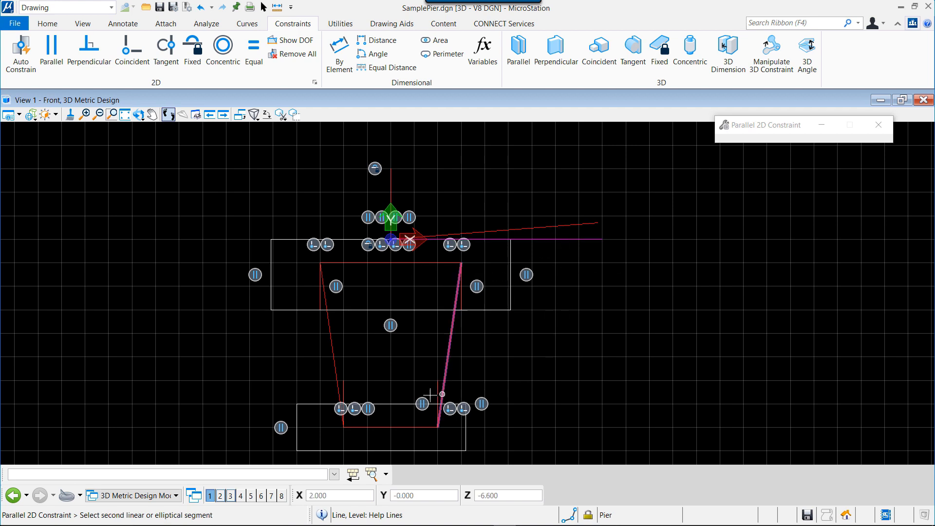
pyautogui.click(406, 403)
pyautogui.click(406, 403)
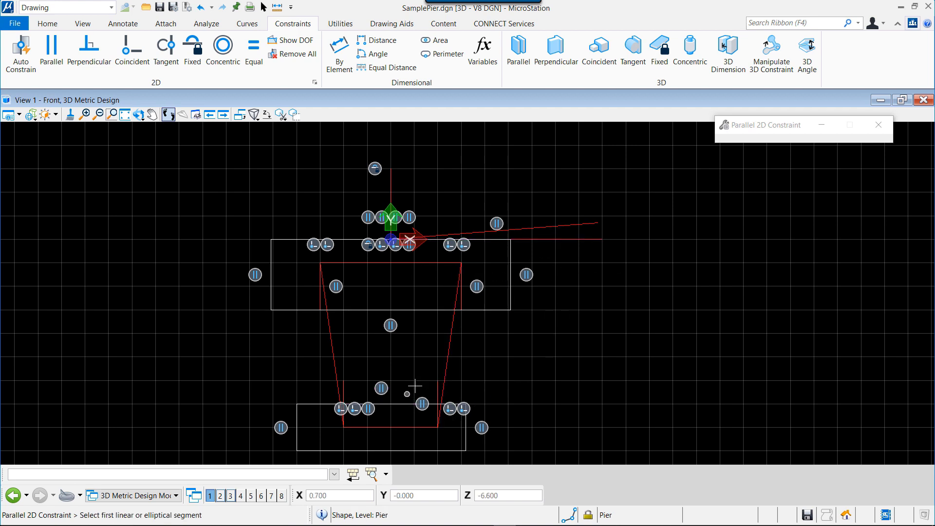
pyautogui.click(567, 239)
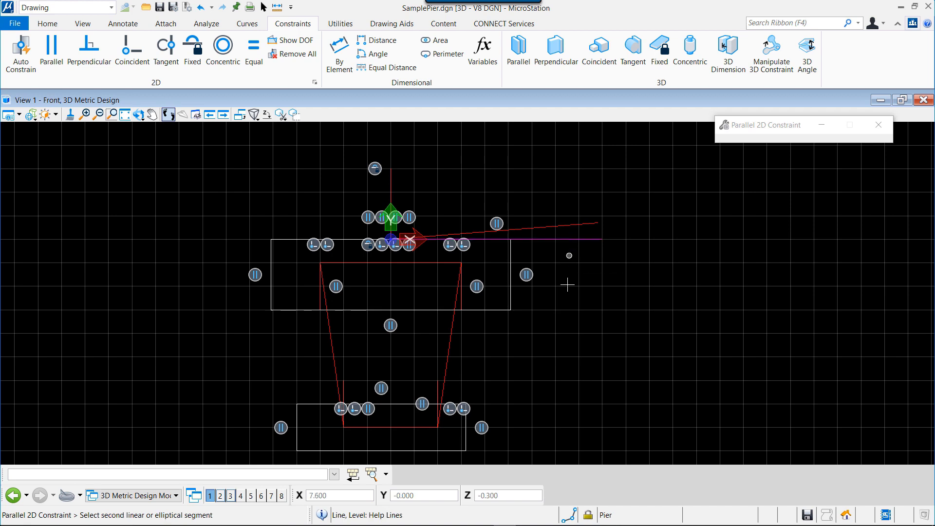
pyautogui.click(426, 451)
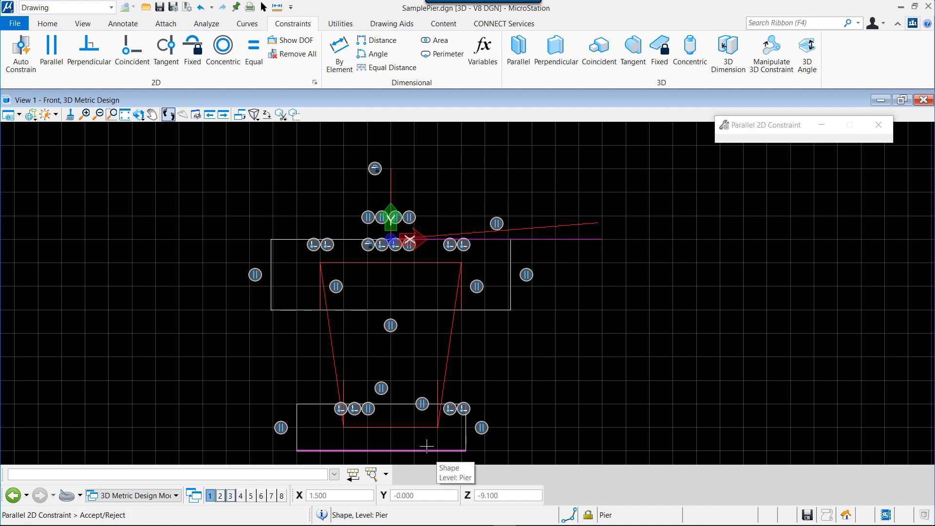
pyautogui.click(427, 444)
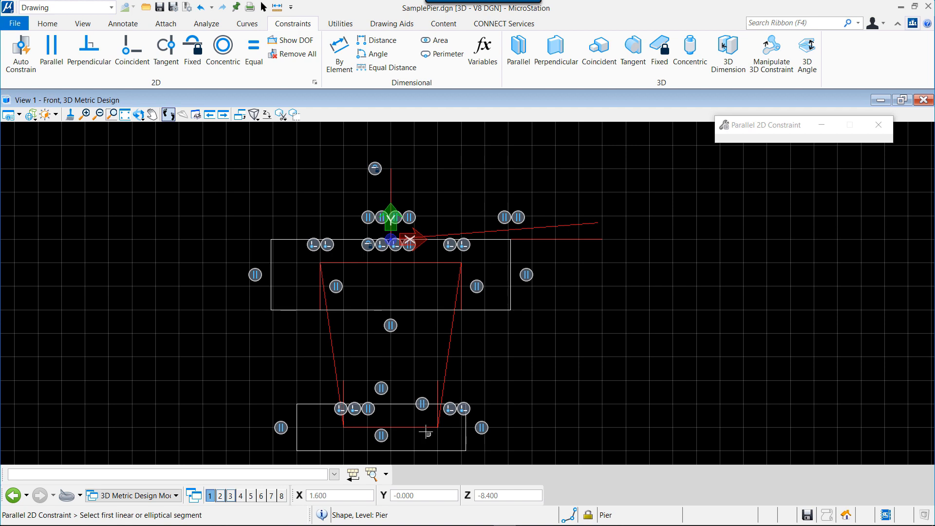
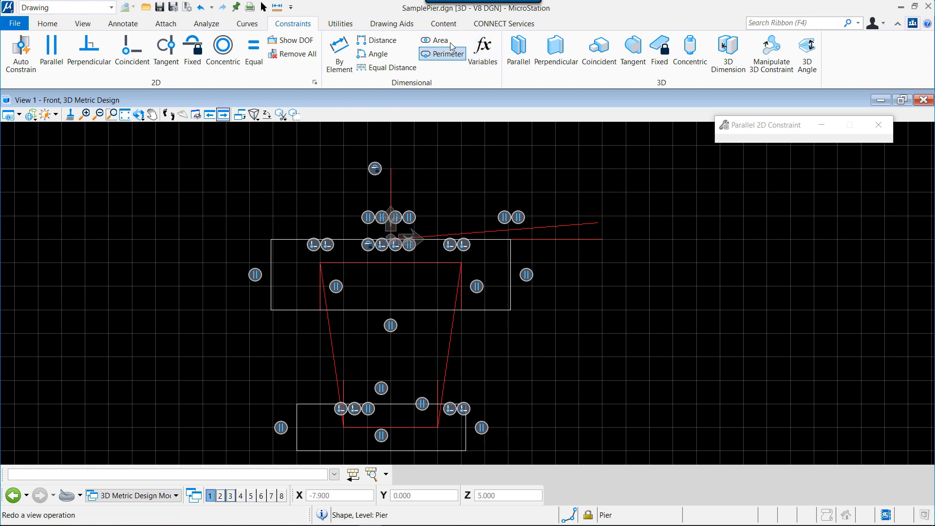
# Show the Variables list beside the drawing and add an angle constraint driven by SupAngle between the vertical axis and the sloped help line
pyautogui.click(488, 46)
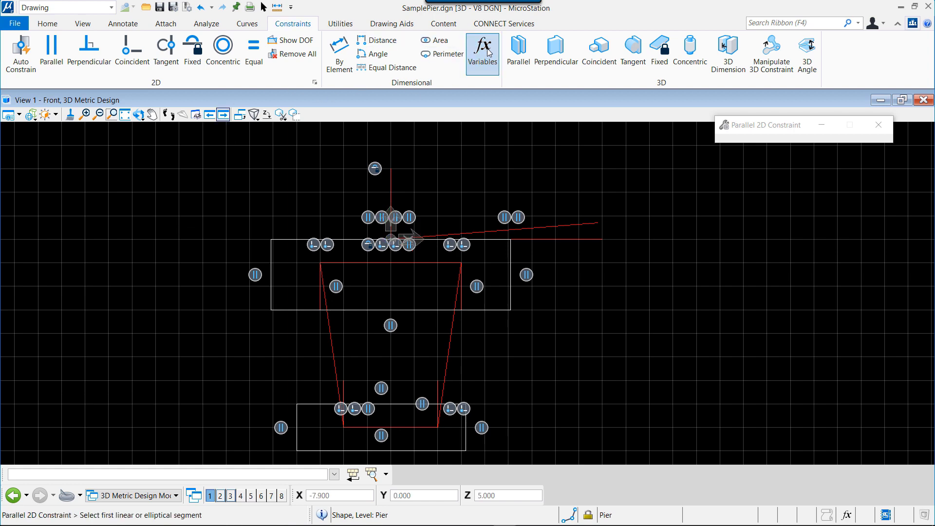
pyautogui.moveTo(612, 125); pyautogui.dragTo(770, 126)
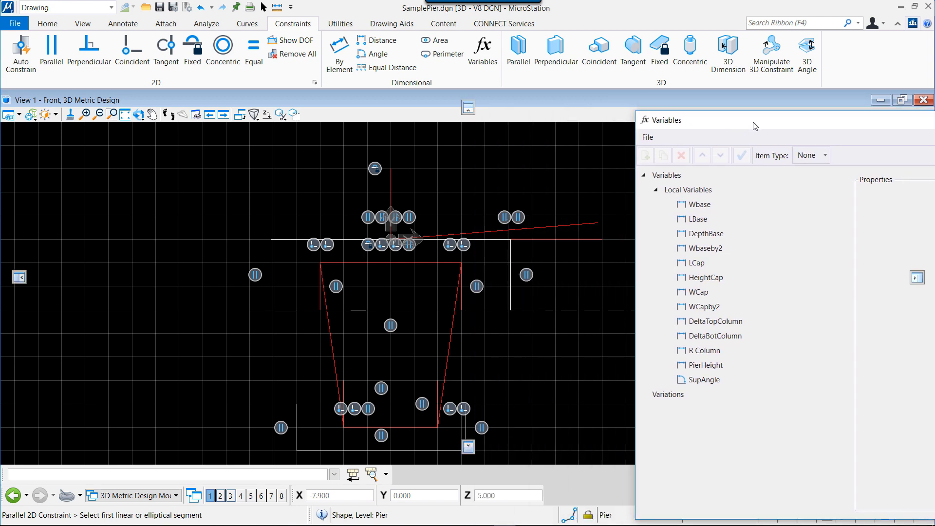
pyautogui.click(378, 54)
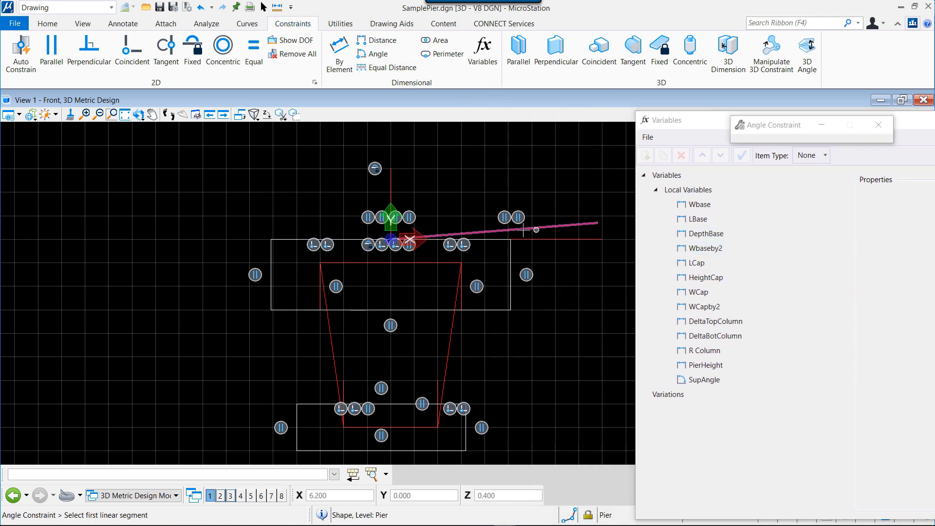
pyautogui.click(391, 187)
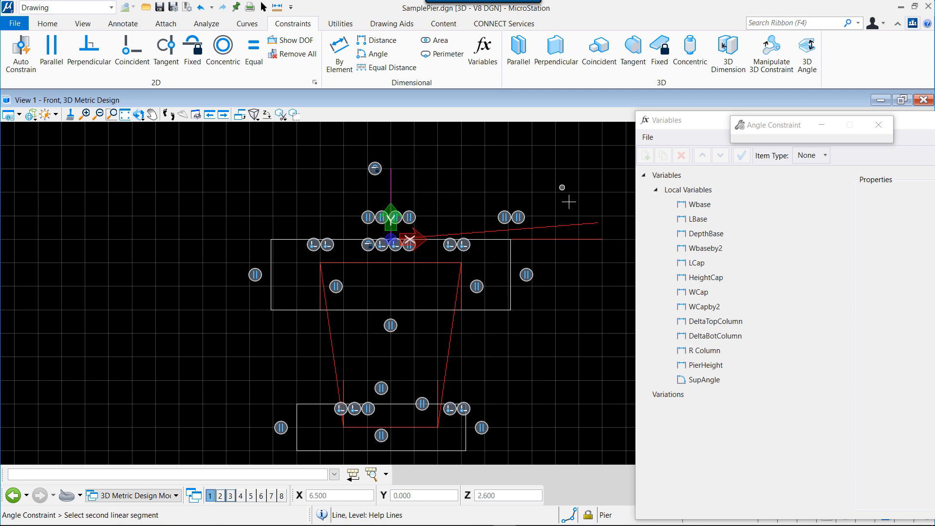
pyautogui.click(567, 225)
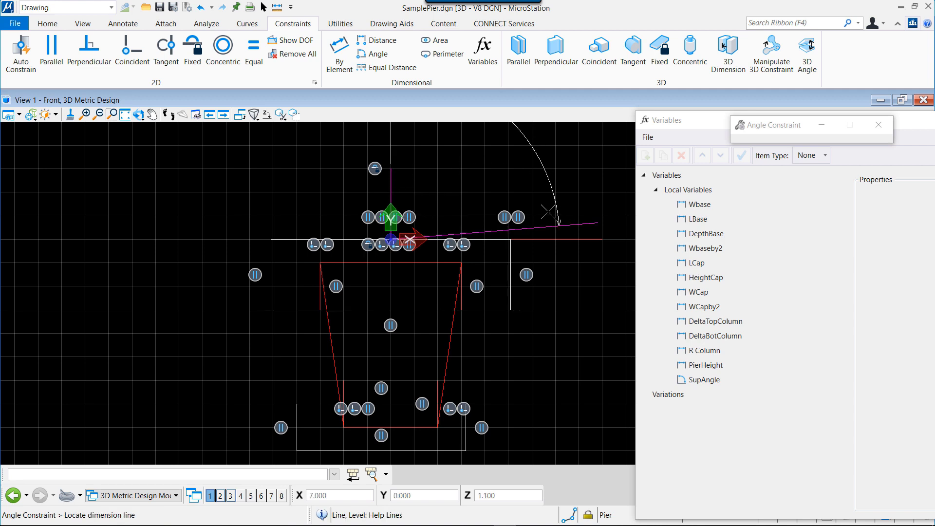
pyautogui.click(453, 205)
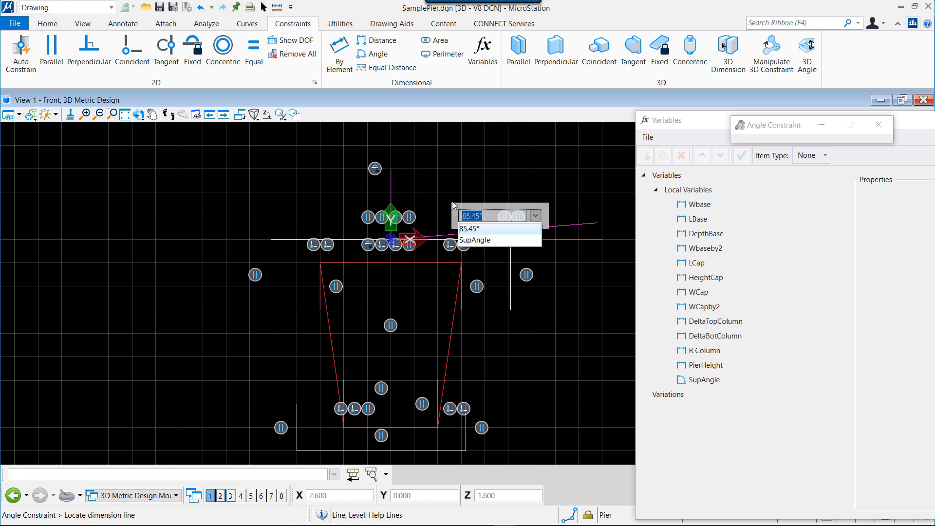
pyautogui.click(481, 240)
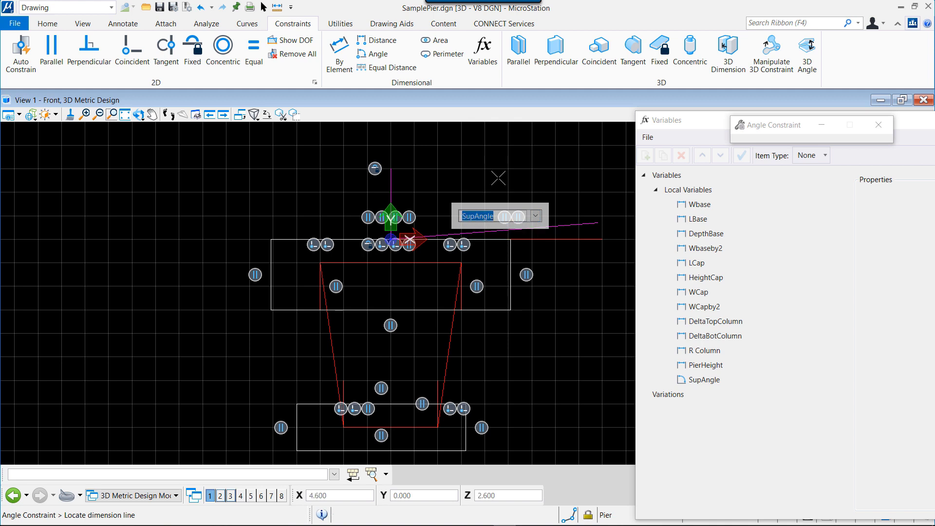
pyautogui.press('Return')
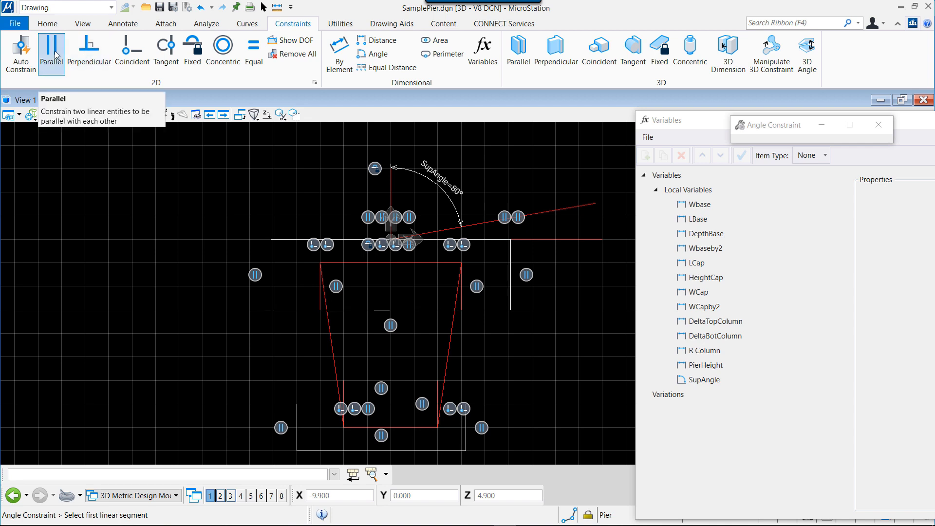
# Add a coincident 2D constraint between the help lines' origin point and the top edge of the upper block
pyautogui.click(129, 56)
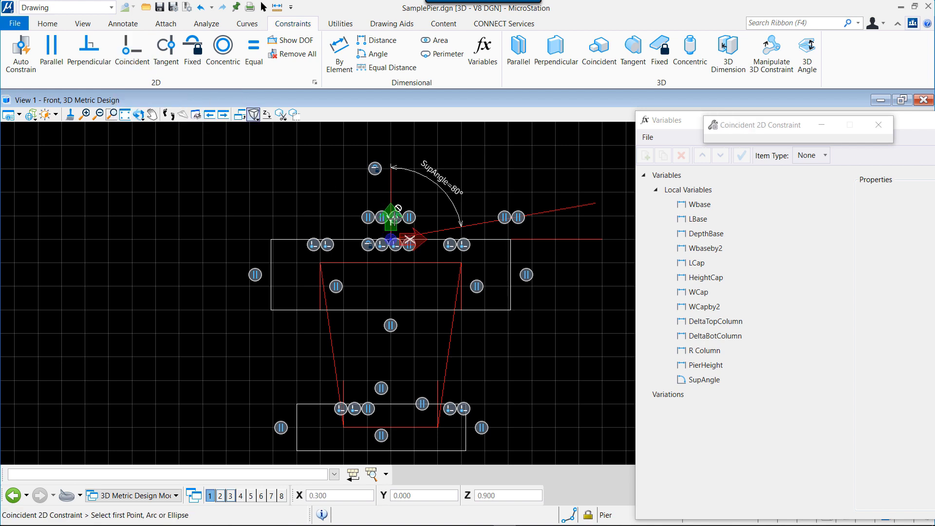
pyautogui.click(391, 239)
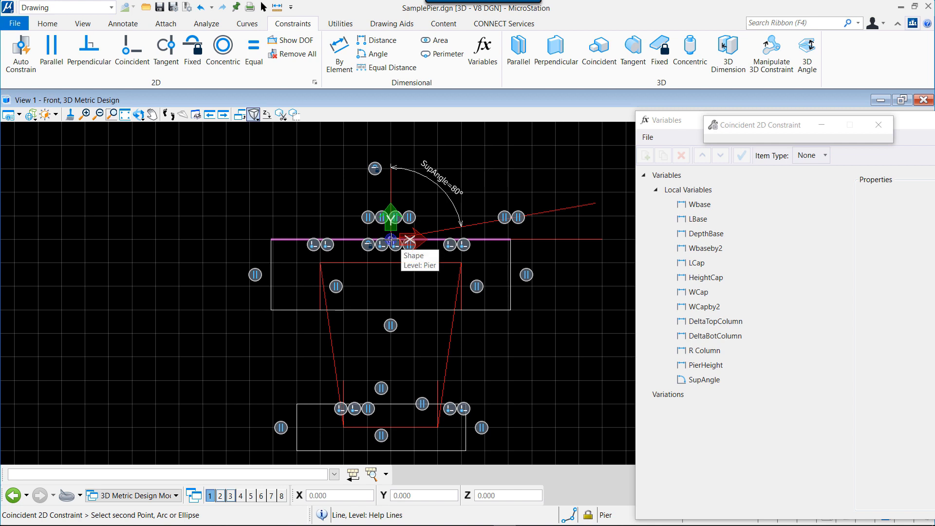
pyautogui.click(409, 239)
pyautogui.click(409, 240)
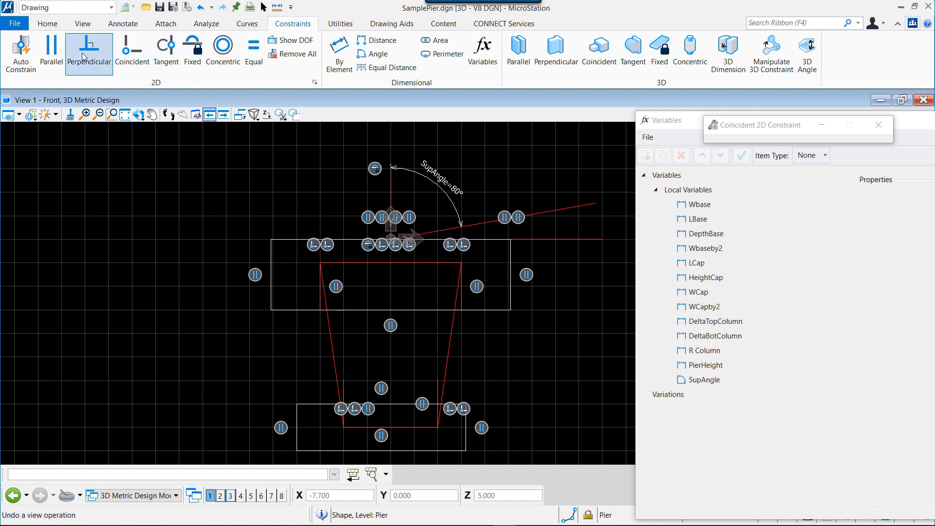
# Constrain the top edge of the upper block parallel to the sloped help line
pyautogui.click(51, 48)
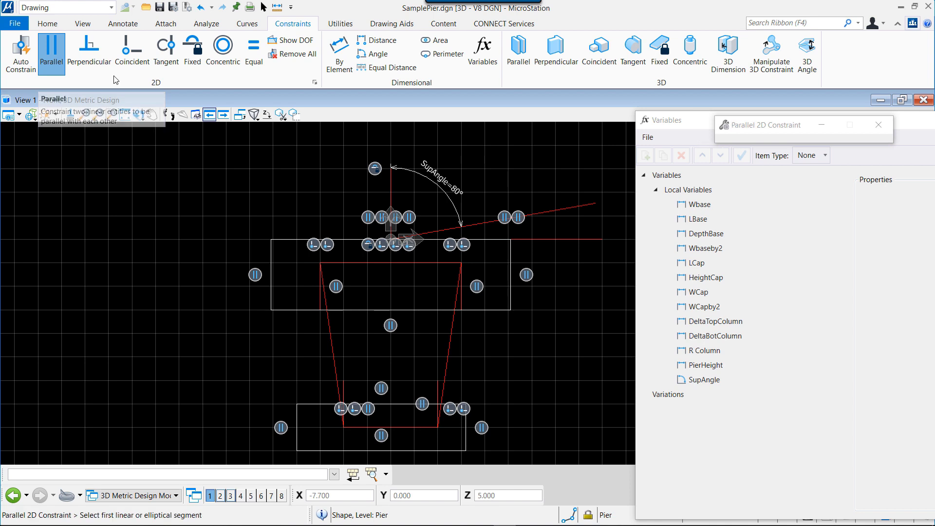
pyautogui.click(484, 221)
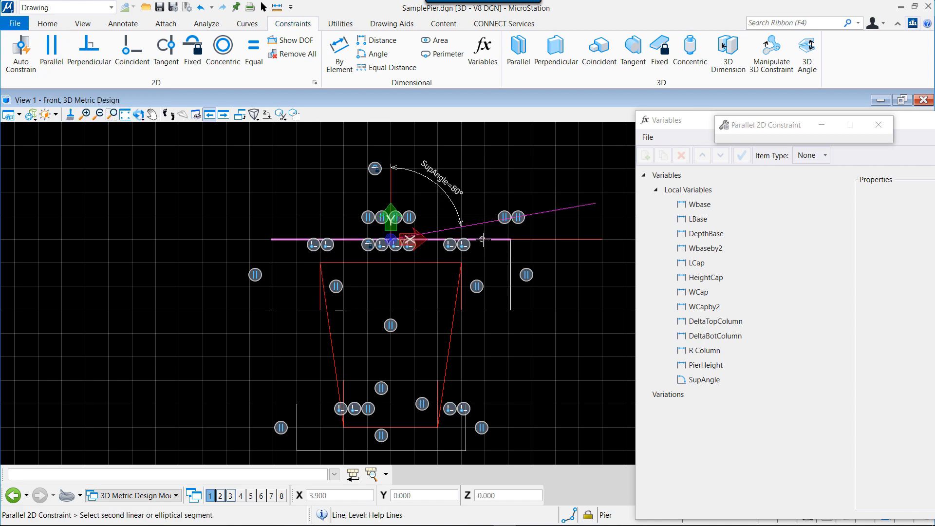
pyautogui.click(483, 239)
pyautogui.click(487, 255)
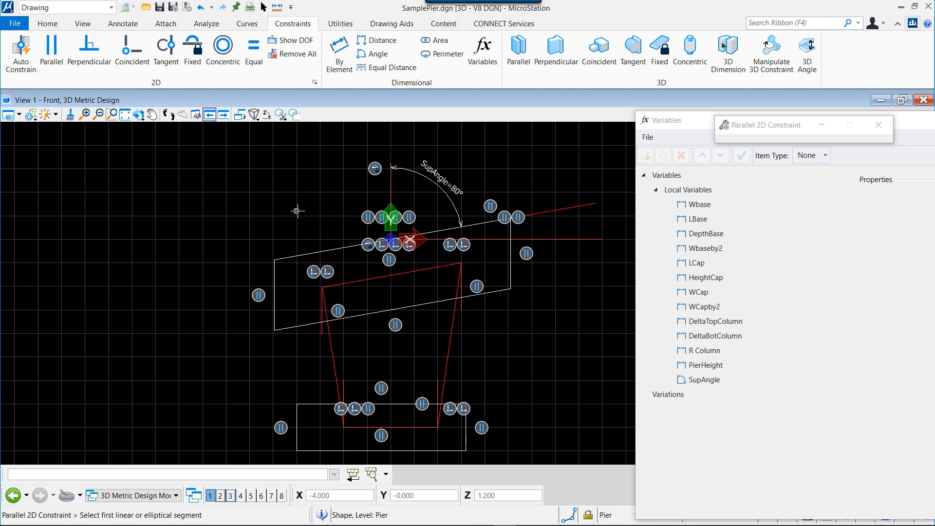
# Add an equal 2D constraint between the vertical axis help line and the left side of the upper block
pyautogui.click(258, 53)
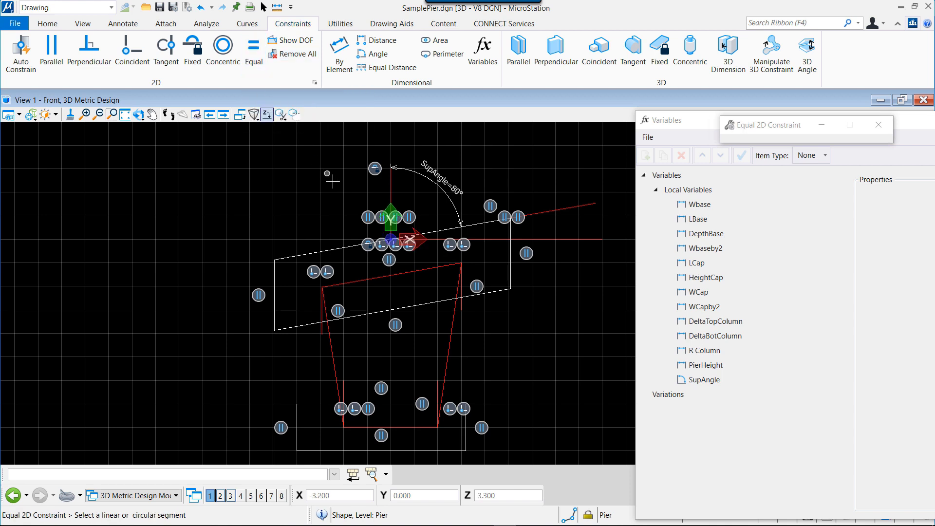
pyautogui.click(390, 190)
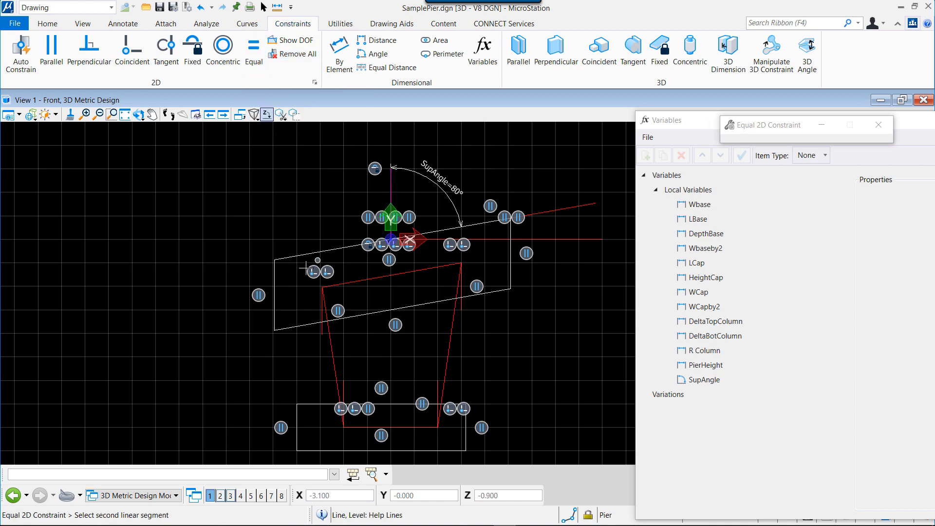
pyautogui.click(275, 291)
pyautogui.click(275, 291)
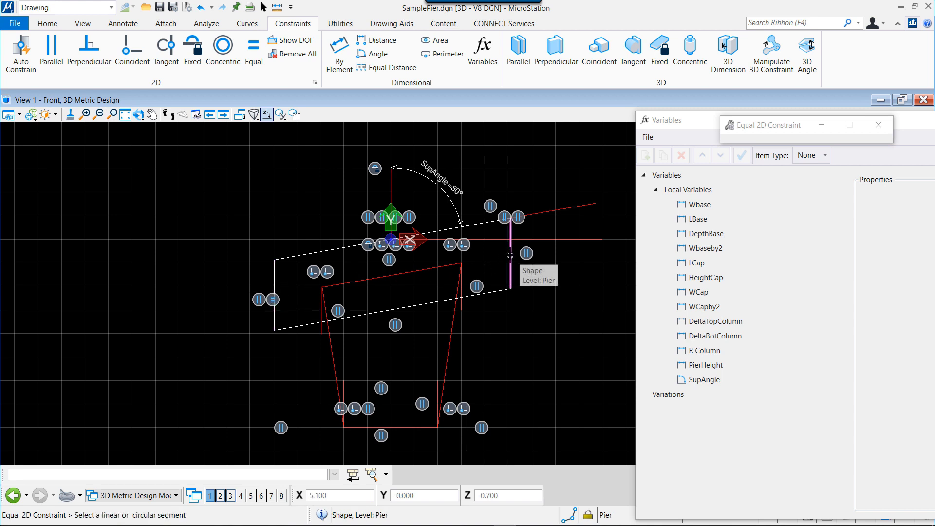
pyautogui.click(510, 254)
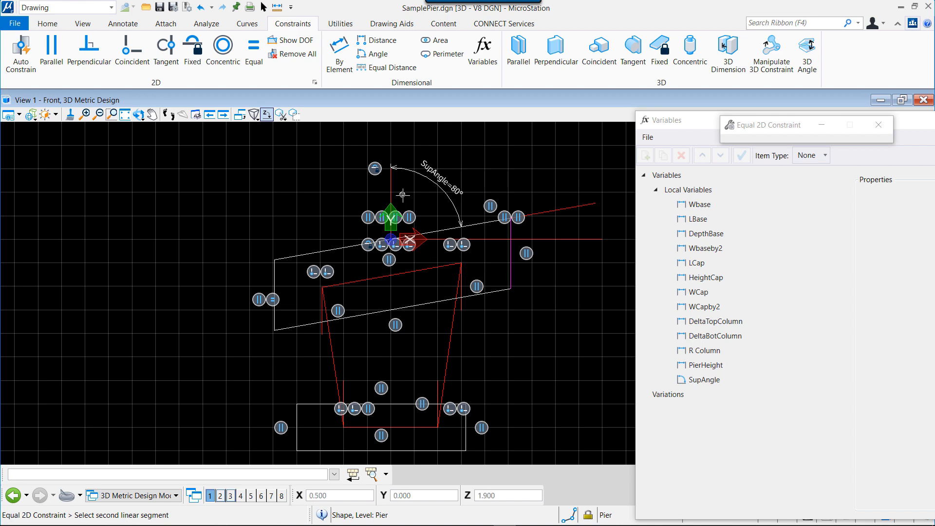
pyautogui.click(344, 189)
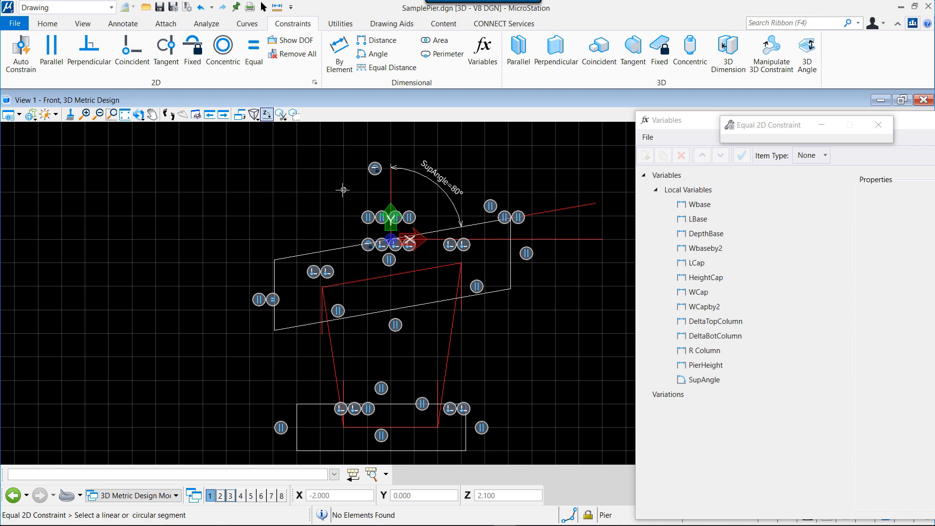
# Add an equal distance constraint centring the upper block's two vertical sides on the vertical axis, with its dimension line above the block
pyautogui.click(377, 68)
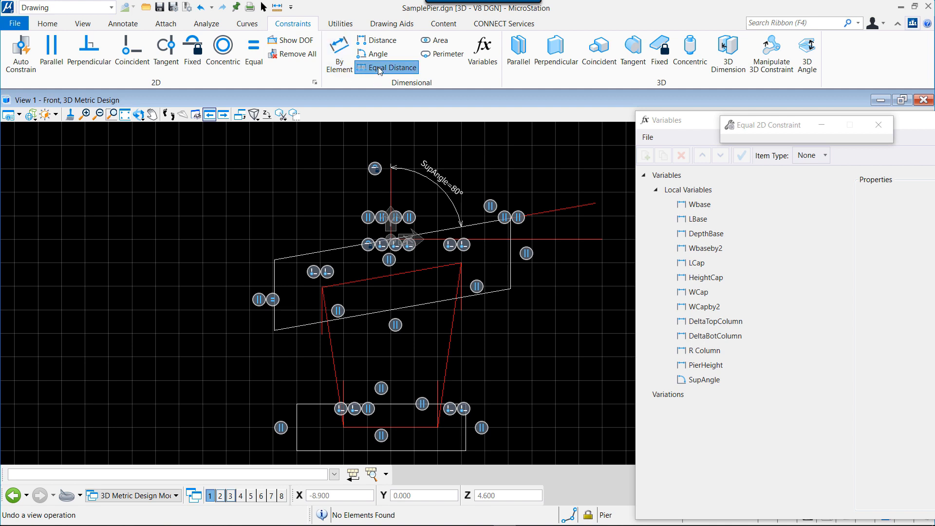
pyautogui.click(390, 189)
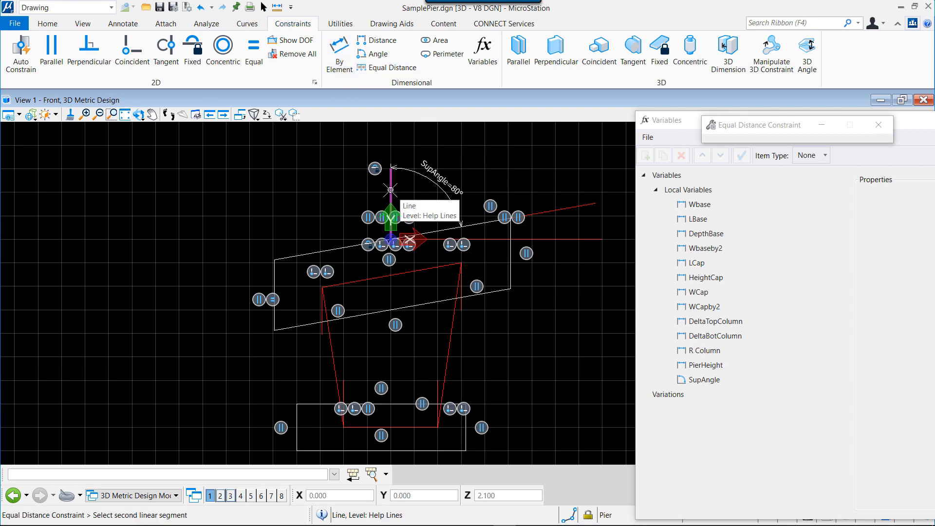
pyautogui.click(275, 279)
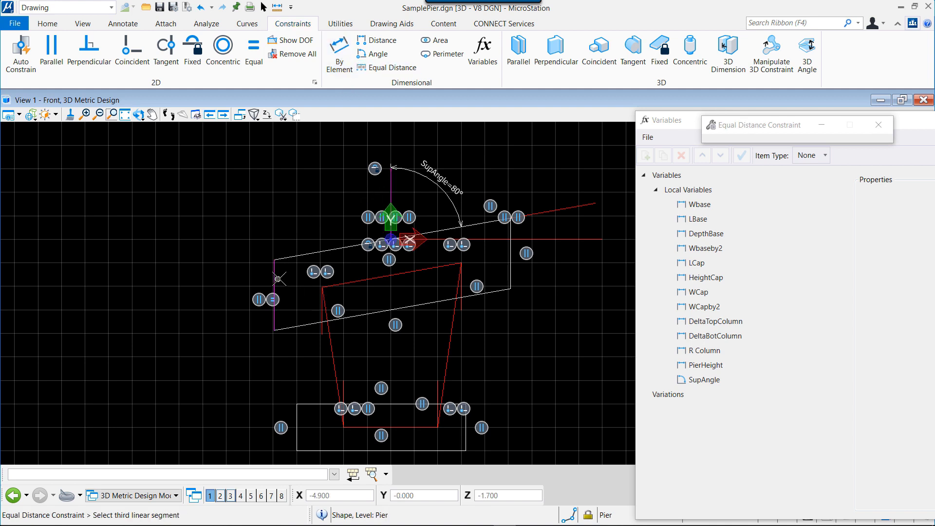
pyautogui.click(509, 263)
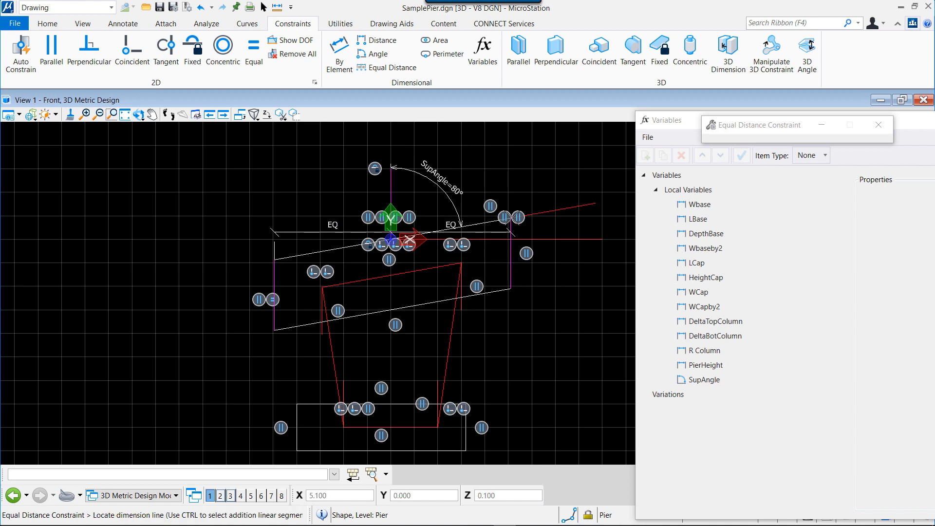
pyautogui.click(514, 147)
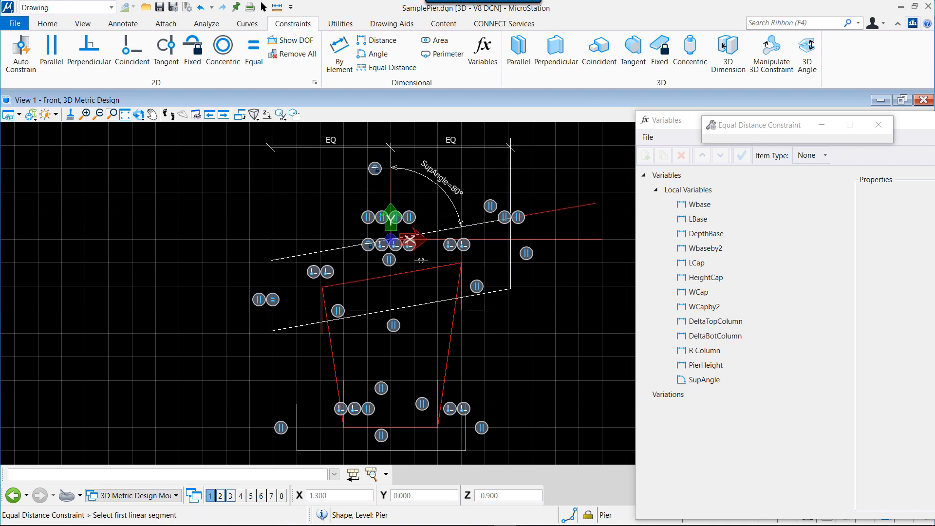
# Add an equal distance constraint centring the lower block's two vertical sides on the vertical axis, with its dimension line below the block
pyautogui.click(390, 184)
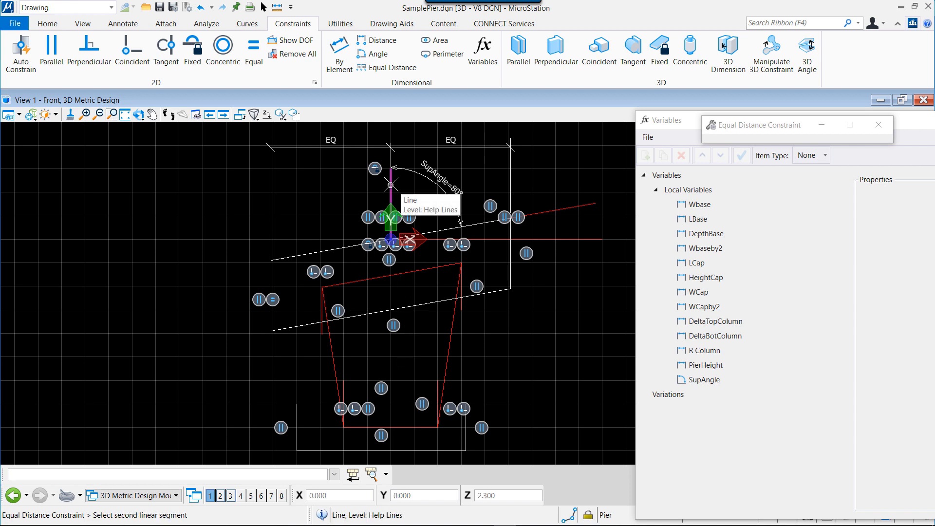
pyautogui.click(295, 424)
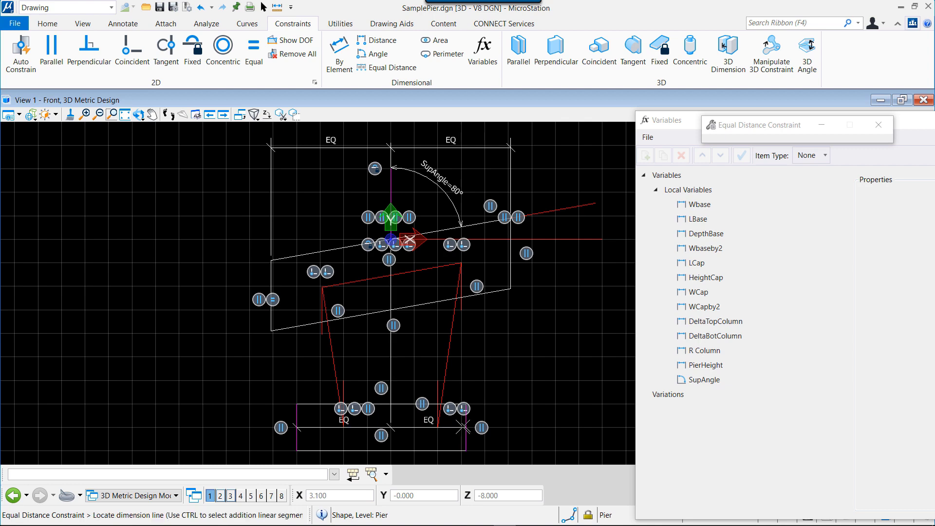
pyautogui.click(476, 460)
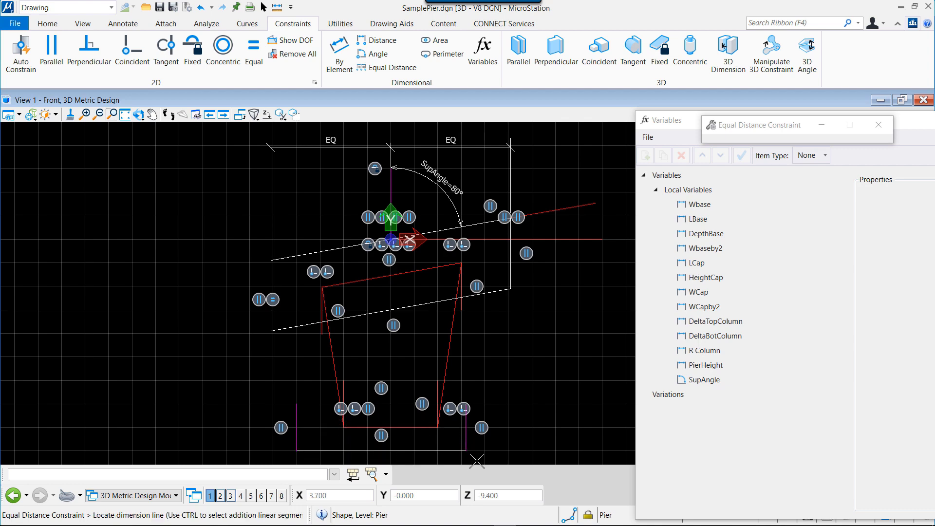
# Add an equal distance constraint centring the two short vertical help lines at the column's top on the vertical axis
pyautogui.scroll(-2, 457, 307)
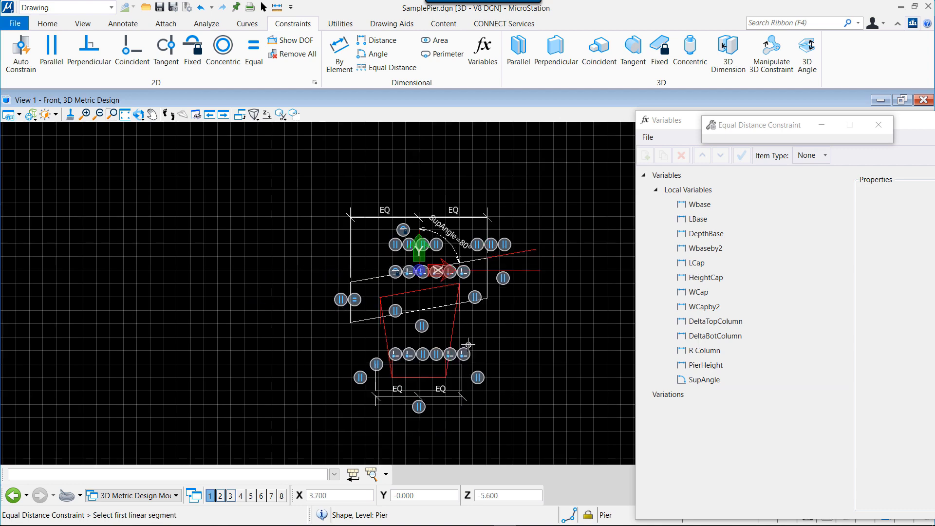
pyautogui.scroll(2, 468, 345)
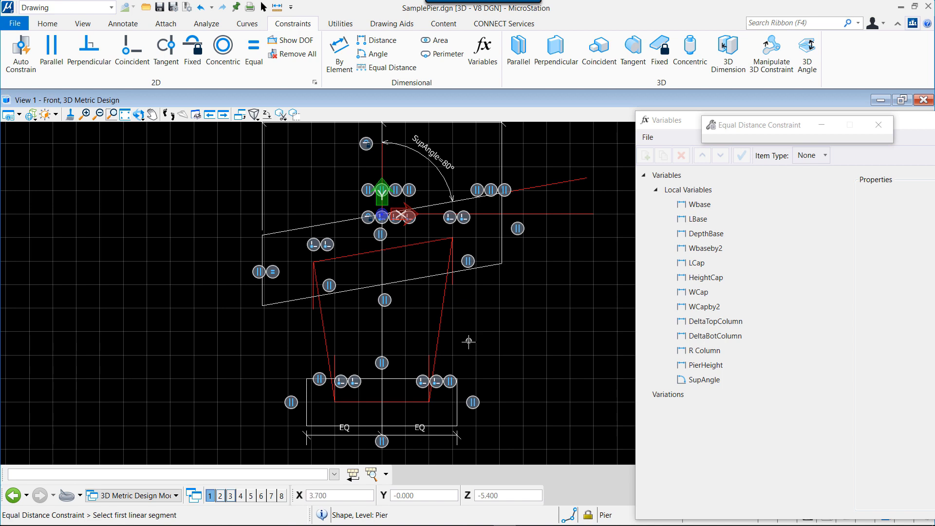
pyautogui.scroll(-2, 511, 294)
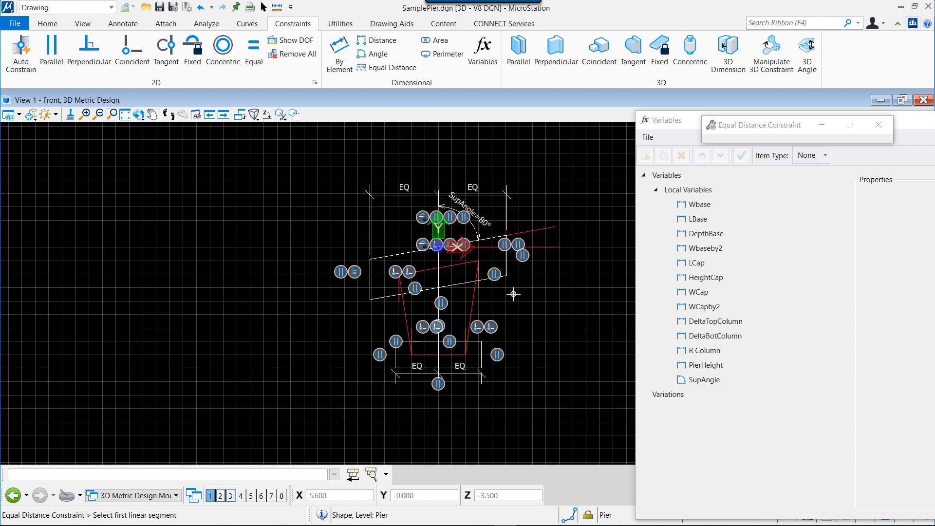
pyautogui.scroll(2, 488, 172)
pyautogui.scroll(1, 536, 360)
pyautogui.scroll(-1, 493, 335)
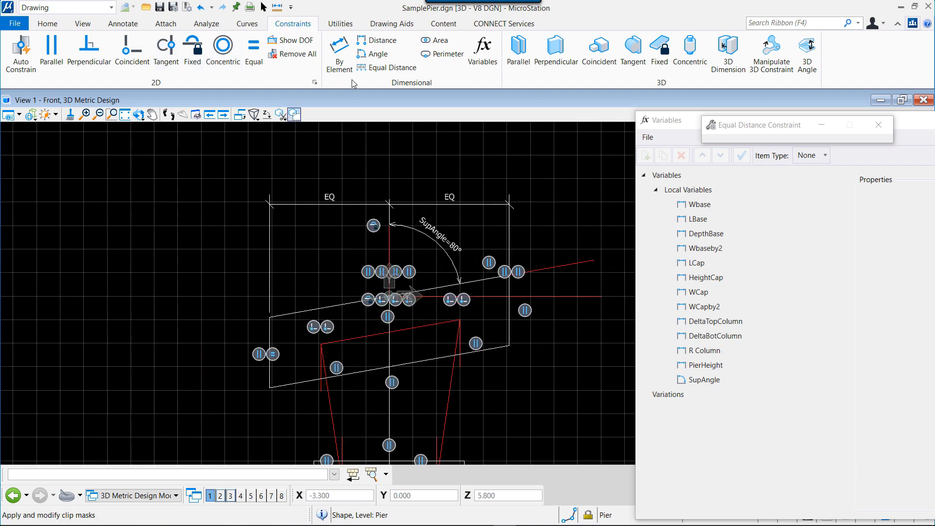
pyautogui.click(377, 68)
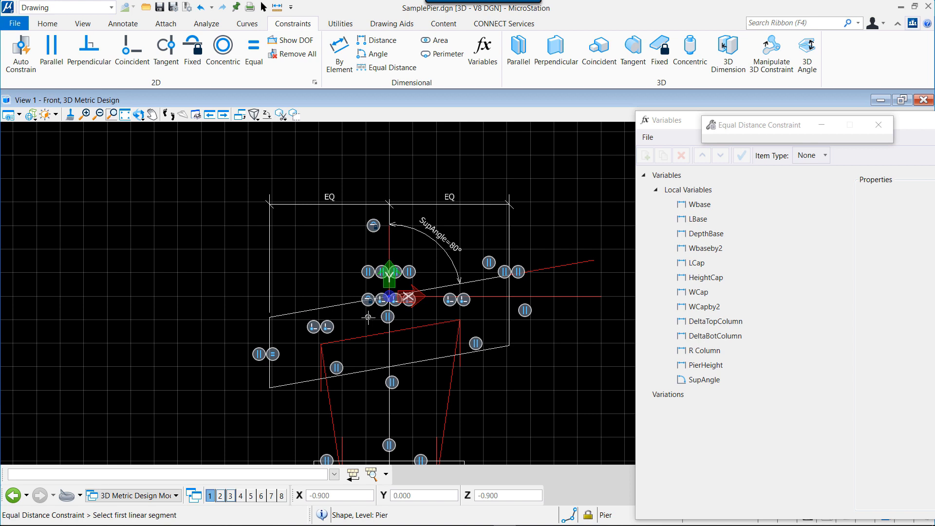
pyautogui.click(389, 247)
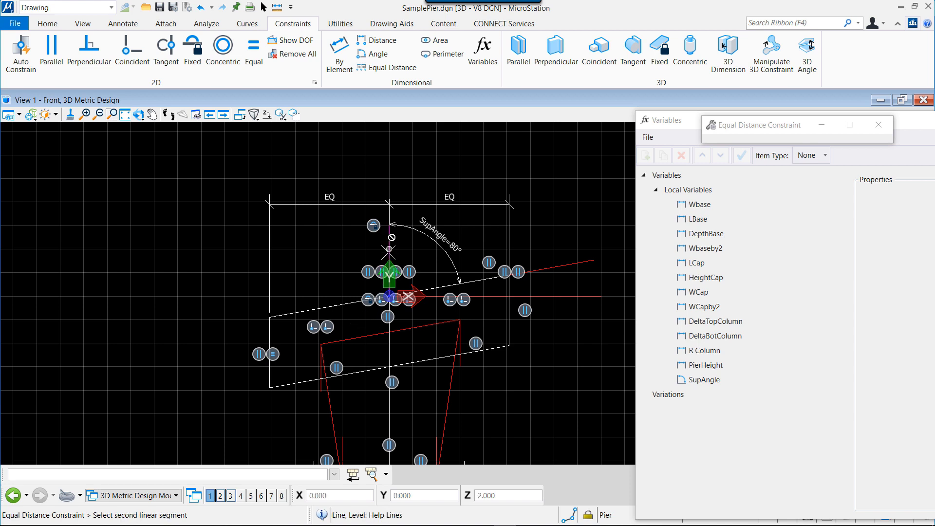
pyautogui.click(319, 374)
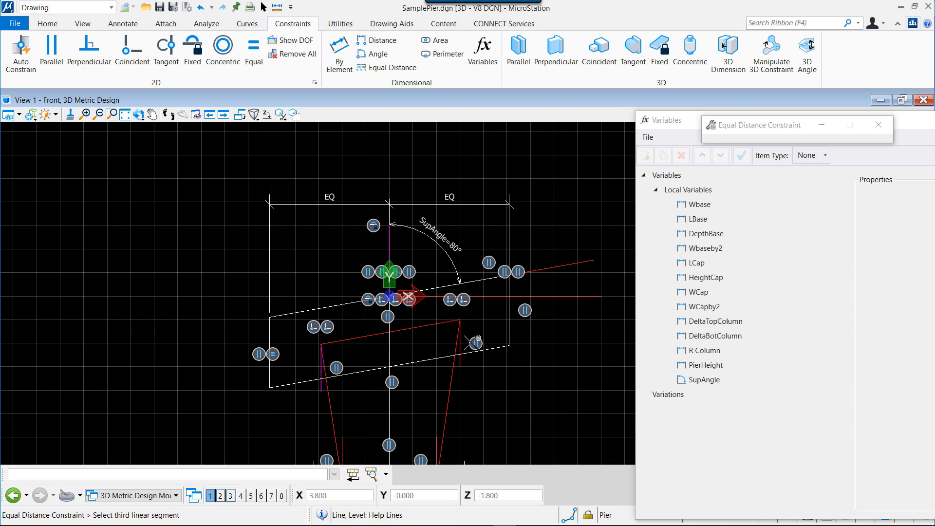
pyautogui.click(460, 349)
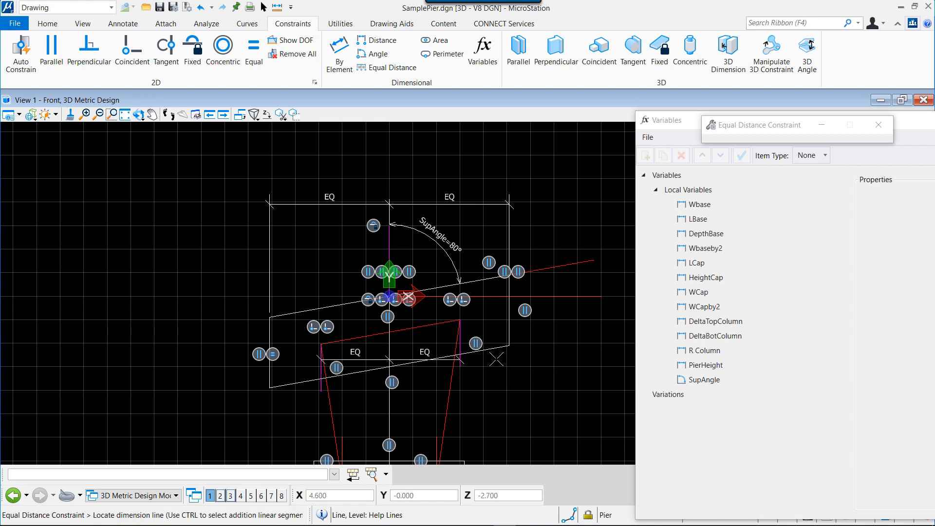
pyautogui.click(496, 358)
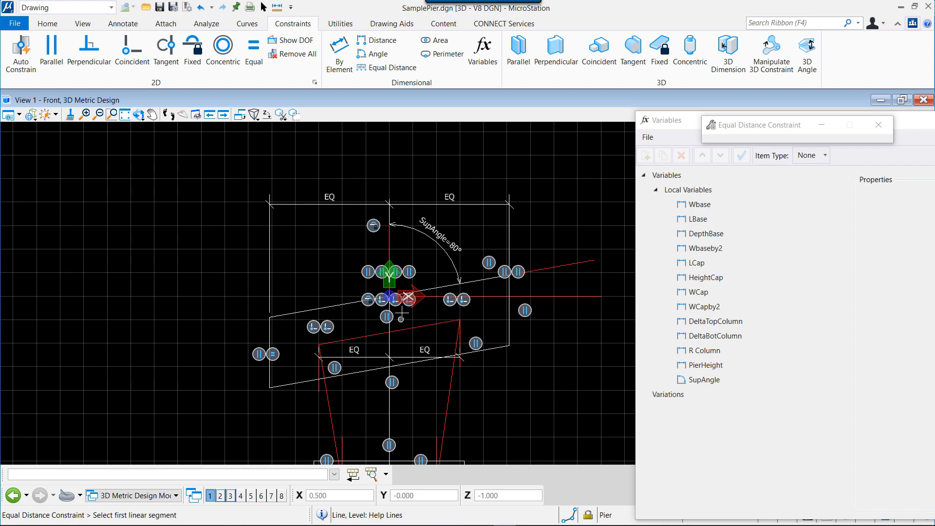
# Add an equal distance constraint centring the two short vertical help lines at the column's base on the vertical axis
pyautogui.click(389, 251)
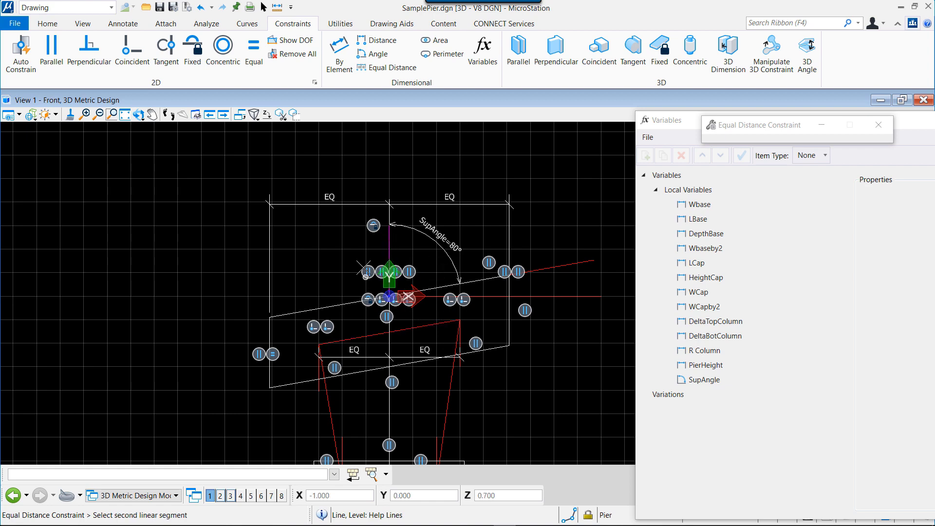
pyautogui.moveTo(381, 460); pyautogui.dragTo(370, 322, button='middle')
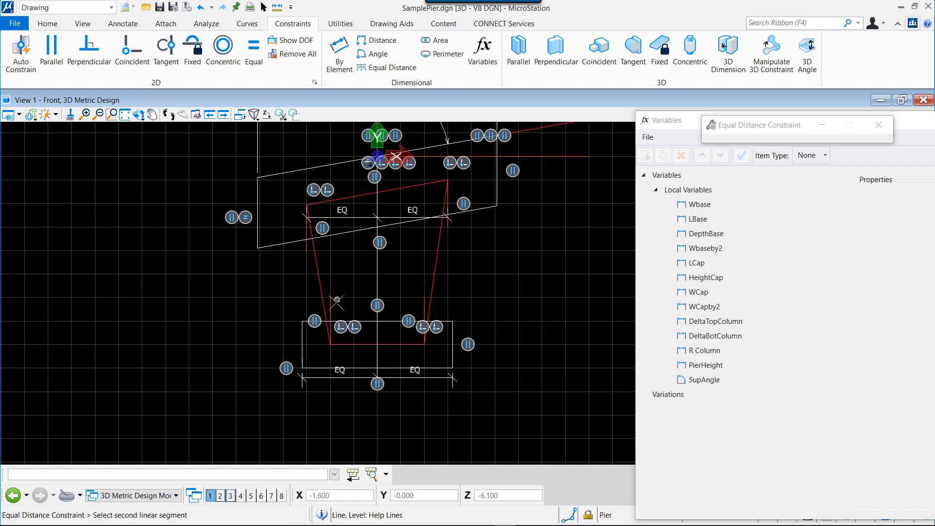
pyautogui.click(332, 307)
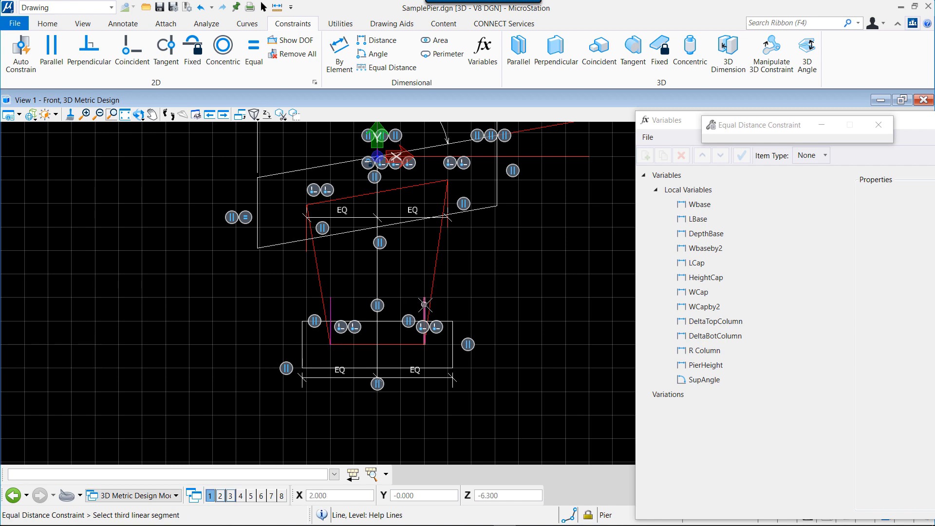
pyautogui.click(424, 305)
pyautogui.click(419, 310)
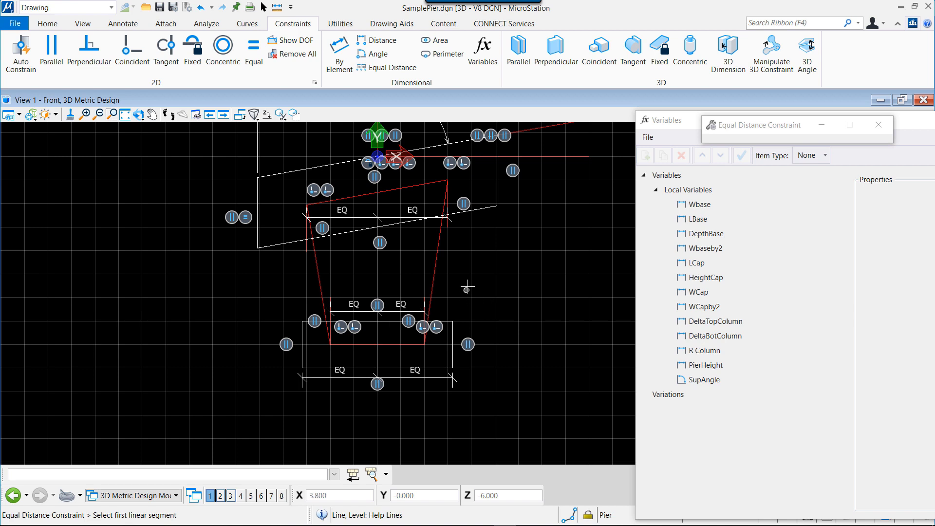
# Add an element dimension constraint to the upper block's sloped top edge, driven by the LCap variable, with its dimension line above the edge
pyautogui.scroll(-2, 488, 318)
pyautogui.scroll(2, 493, 265)
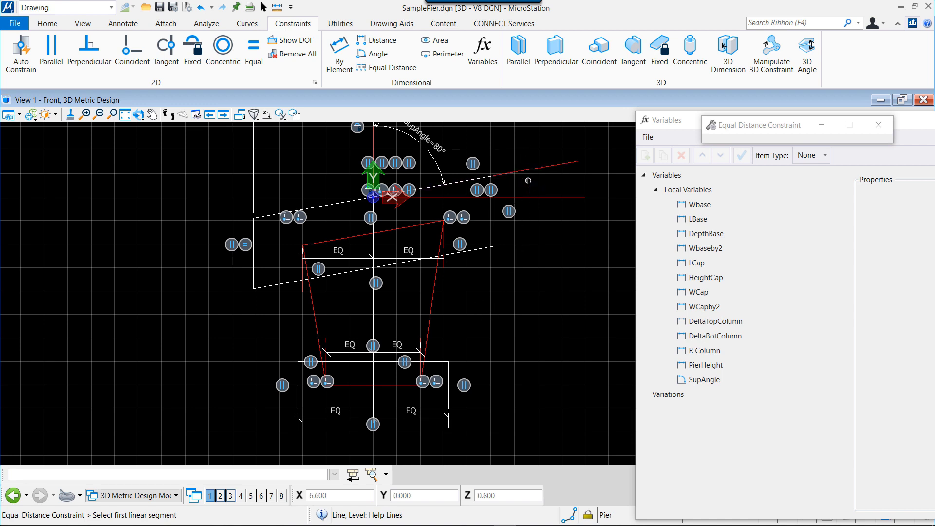
pyautogui.scroll(2, 528, 156)
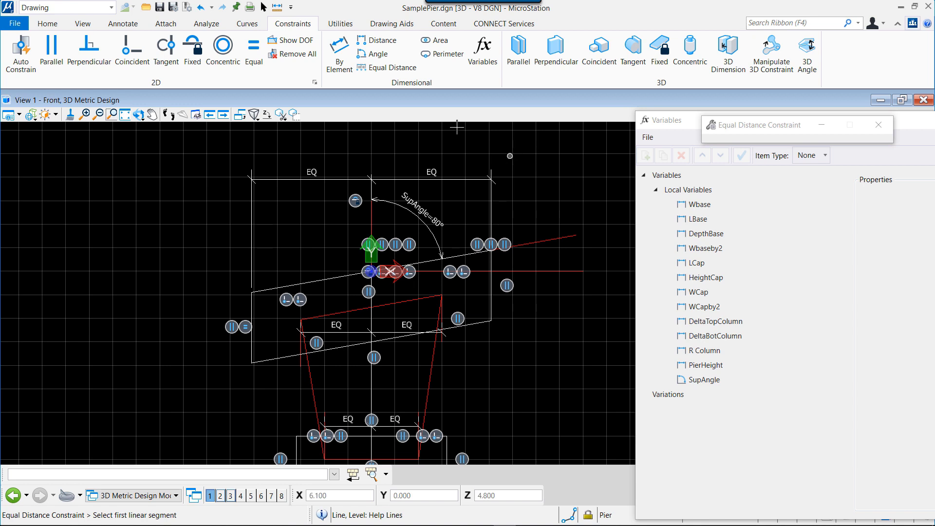
pyautogui.click(343, 49)
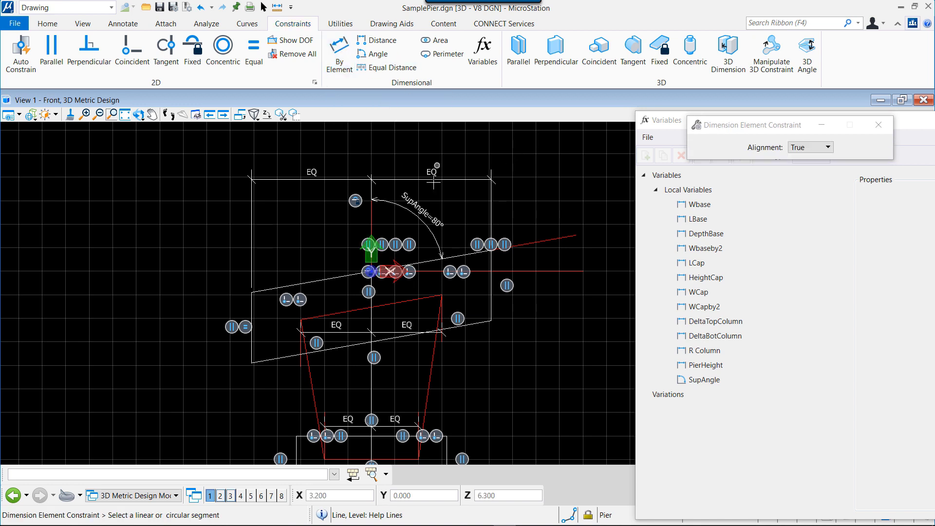
pyautogui.click(423, 262)
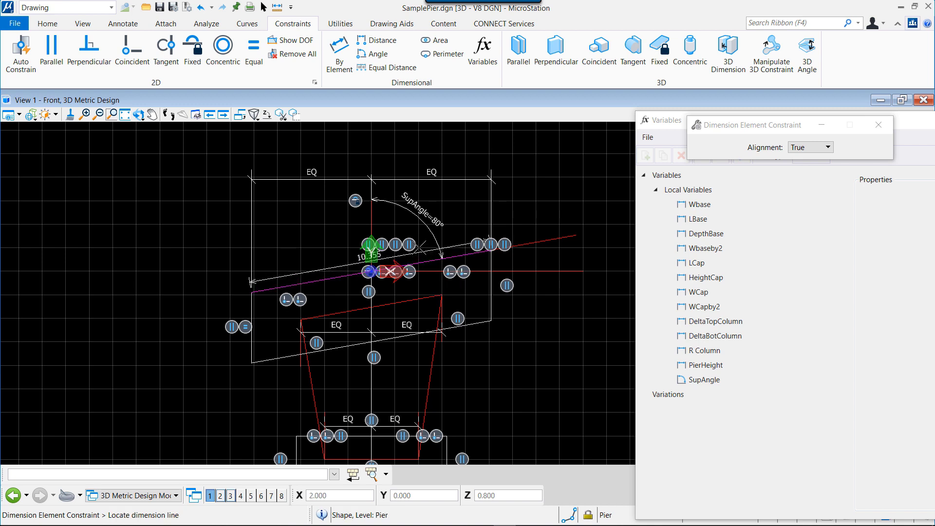
pyautogui.click(413, 219)
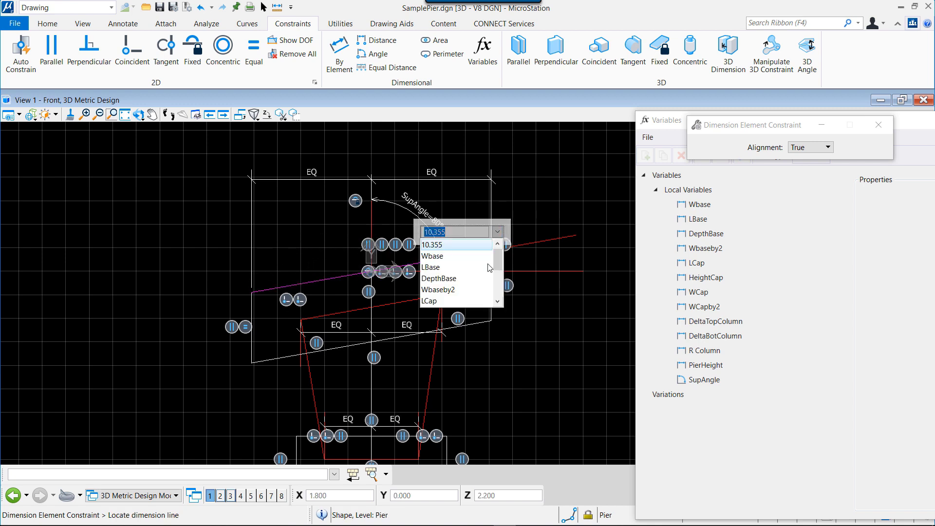
pyautogui.moveTo(499, 267); pyautogui.dragTo(498, 288)
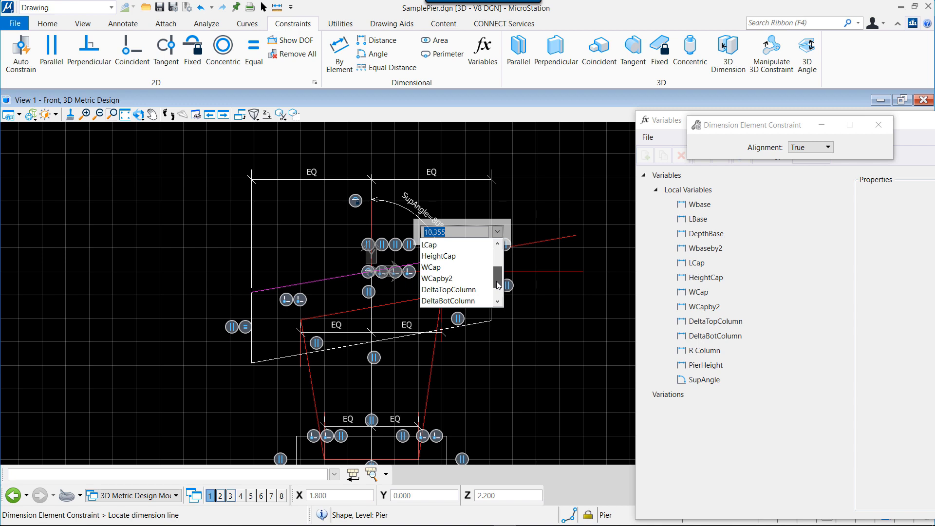
pyautogui.click(430, 245)
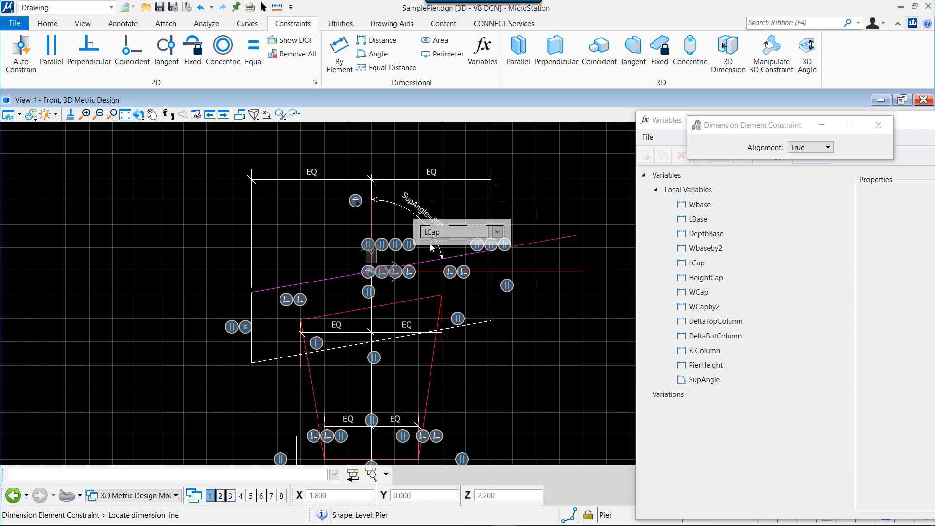
pyautogui.click(431, 248)
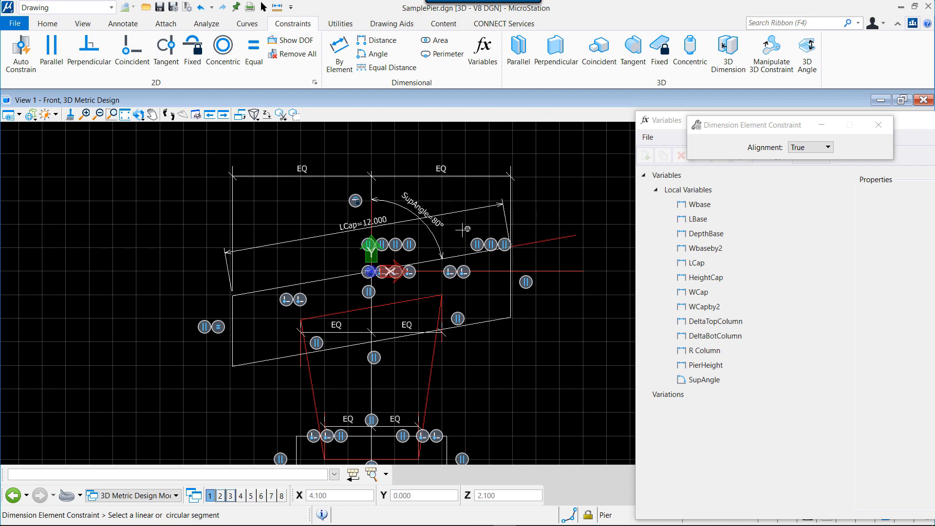
# Try to dimension the lower block's bottom edge with the LBase variable, and undo that constraint
pyautogui.scroll(-3, 448, 227)
pyautogui.scroll(2, 410, 377)
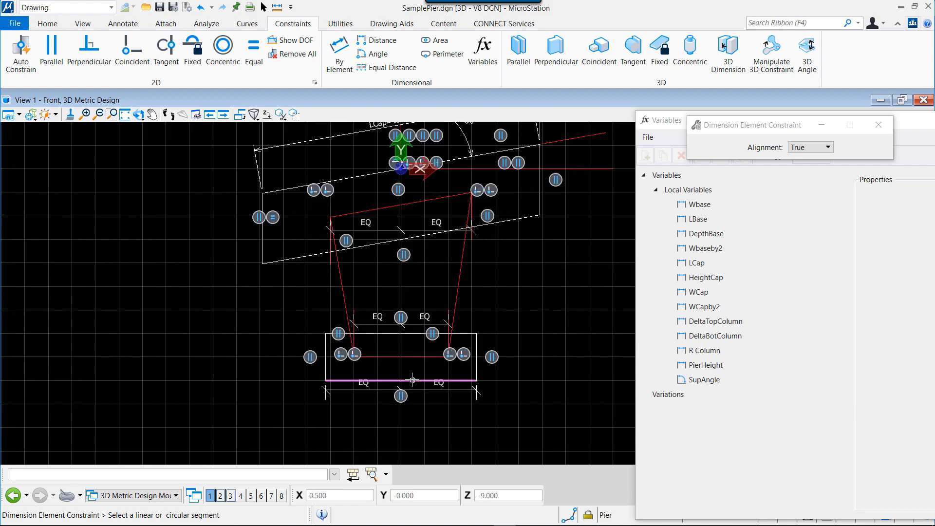
pyautogui.click(411, 380)
pyautogui.click(411, 423)
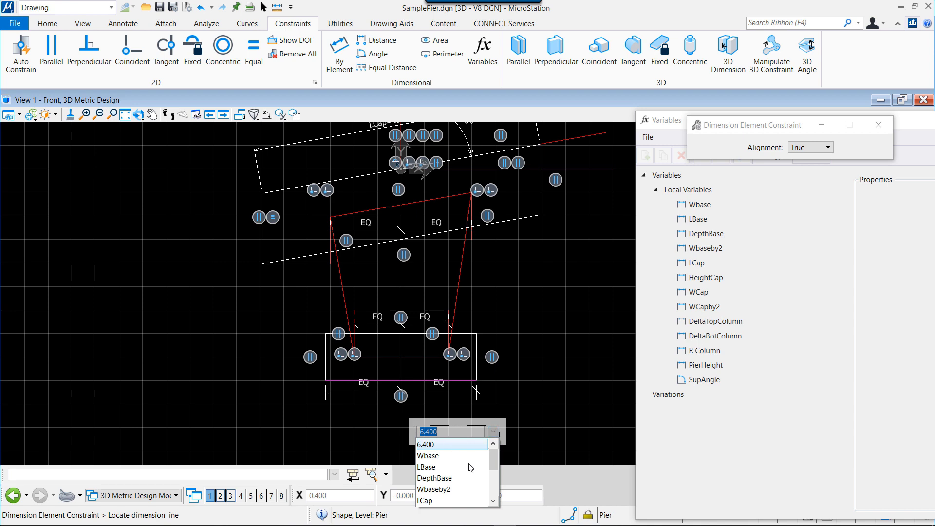
pyautogui.click(432, 467)
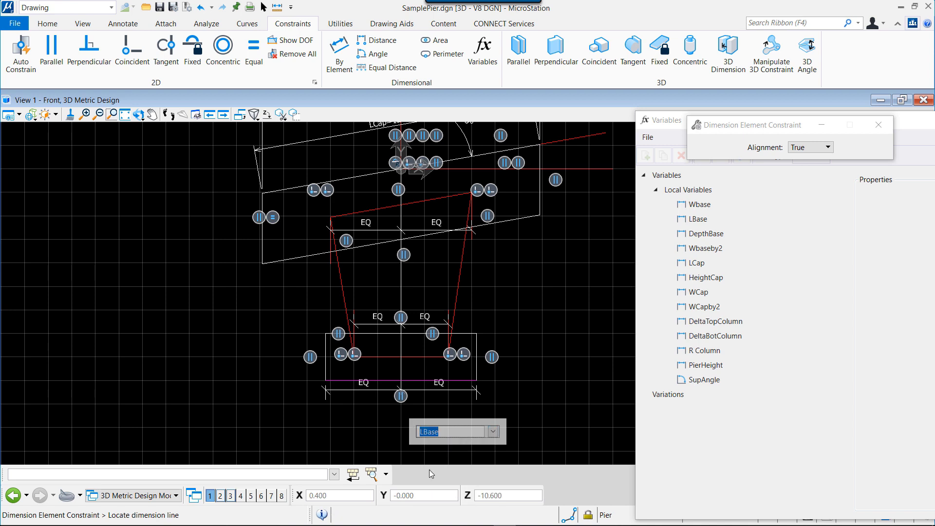
pyautogui.press('Return')
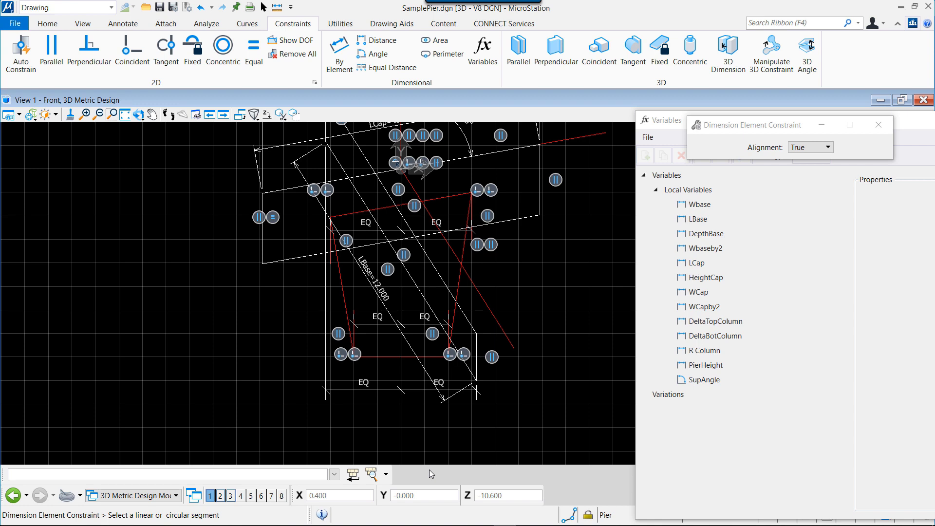
pyautogui.hotkey('ctrl', 'z')
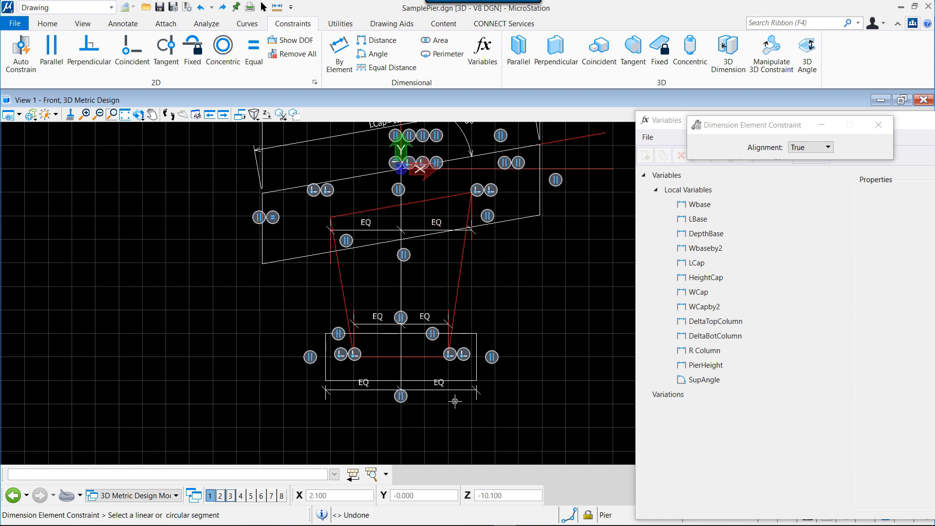
# Add a perpendicular 2D constraint between the lower block's top edge and its left side
pyautogui.click(87, 48)
pyautogui.click(369, 334)
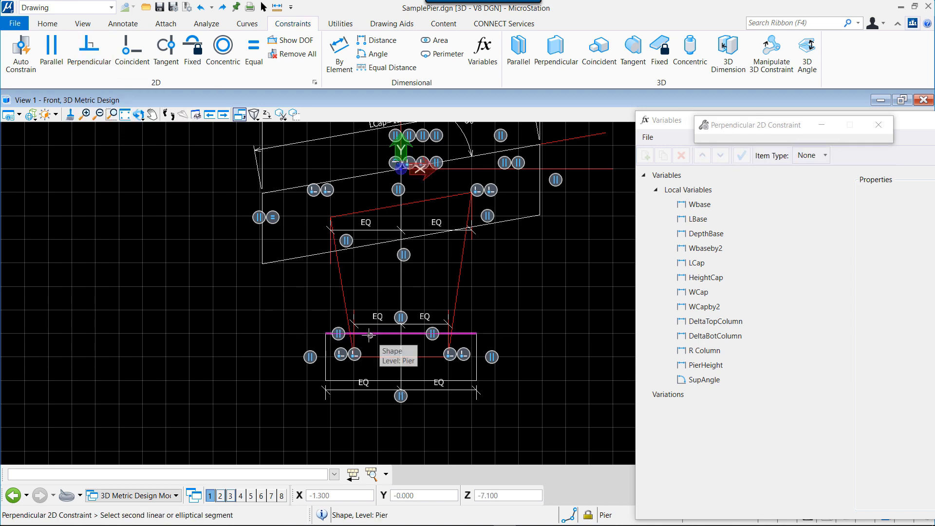
pyautogui.click(326, 350)
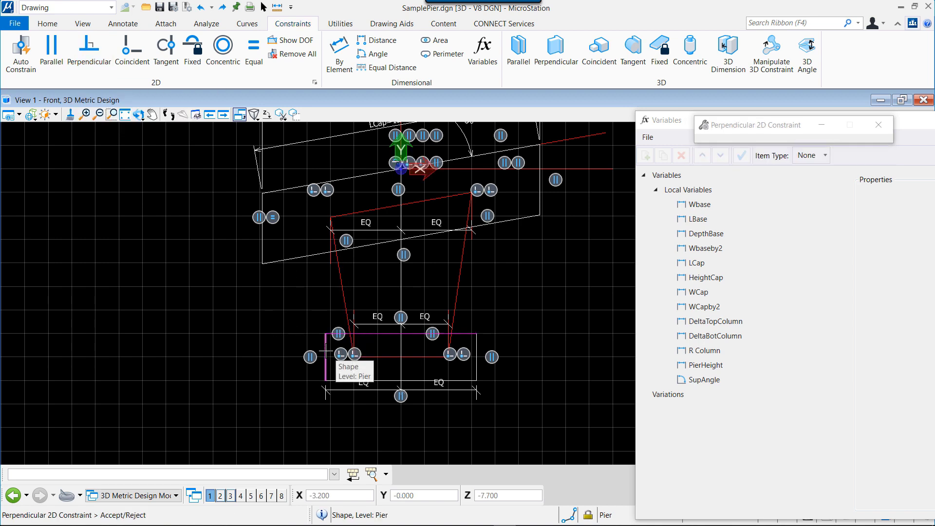
pyautogui.click(325, 350)
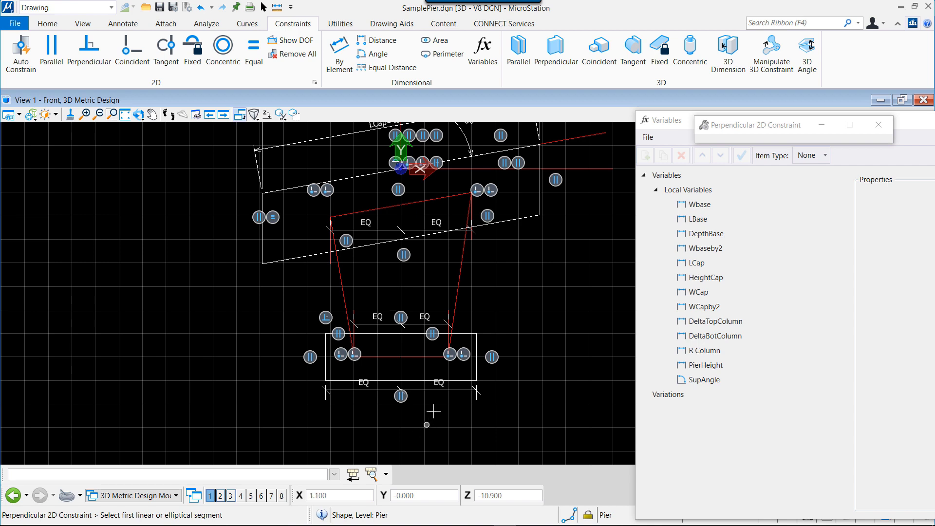
# Add an element dimension constraint to the lower block's bottom edge, driven by the LBase variable, with its dimension line below the block
pyautogui.click(382, 41)
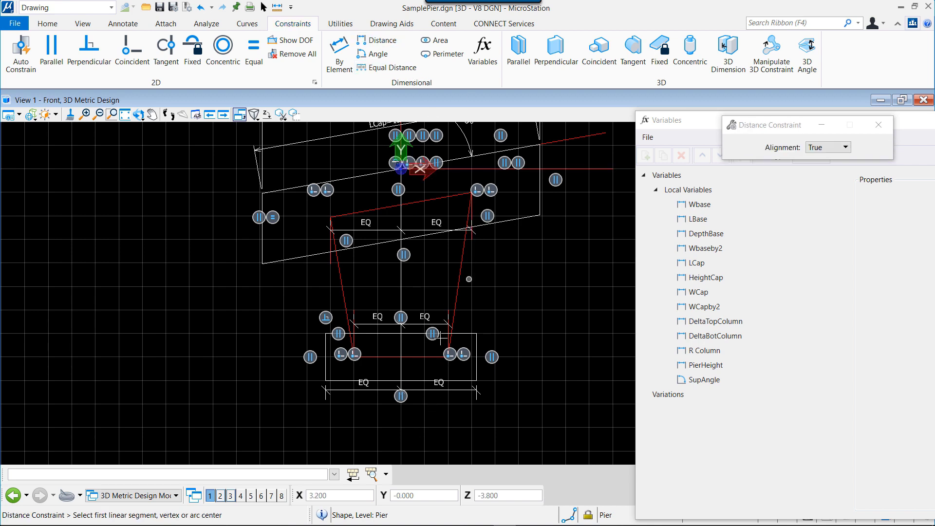
pyautogui.click(420, 382)
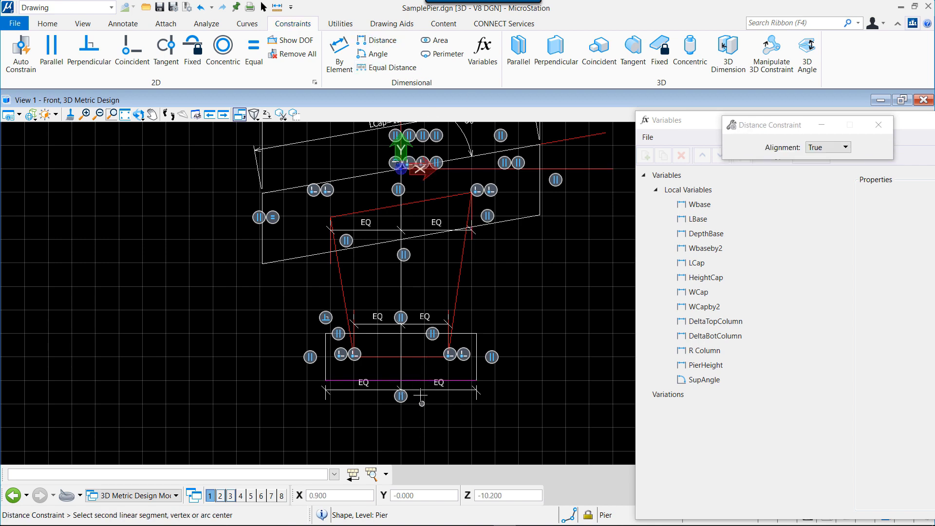
pyautogui.click(339, 45)
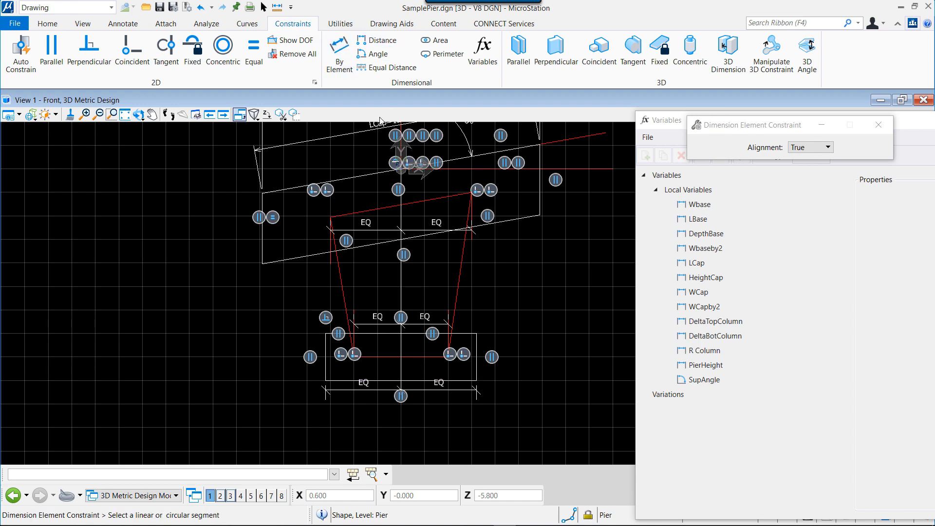
pyautogui.click(413, 380)
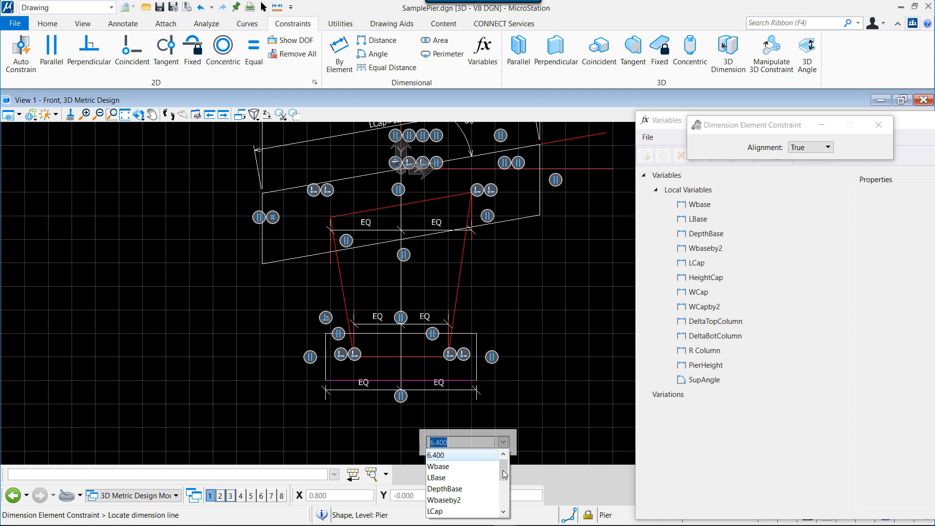
pyautogui.click(436, 478)
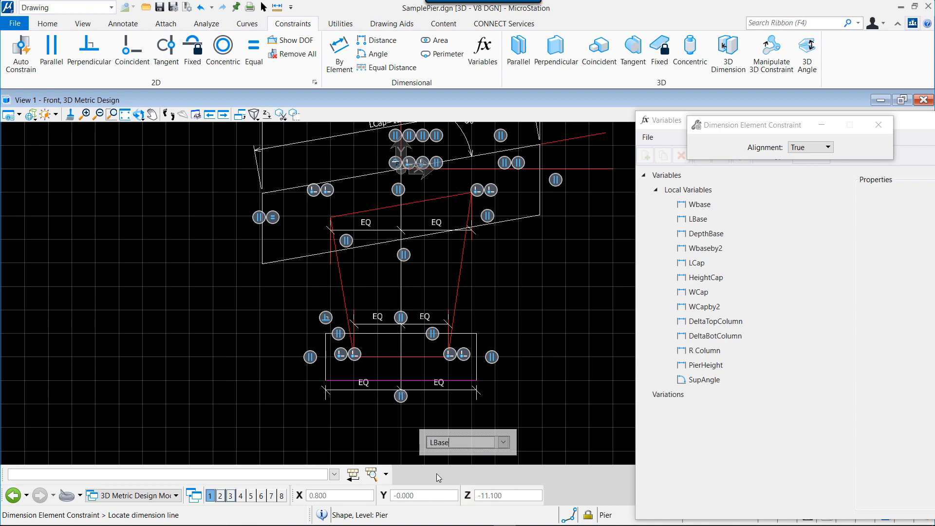
pyautogui.press('Return')
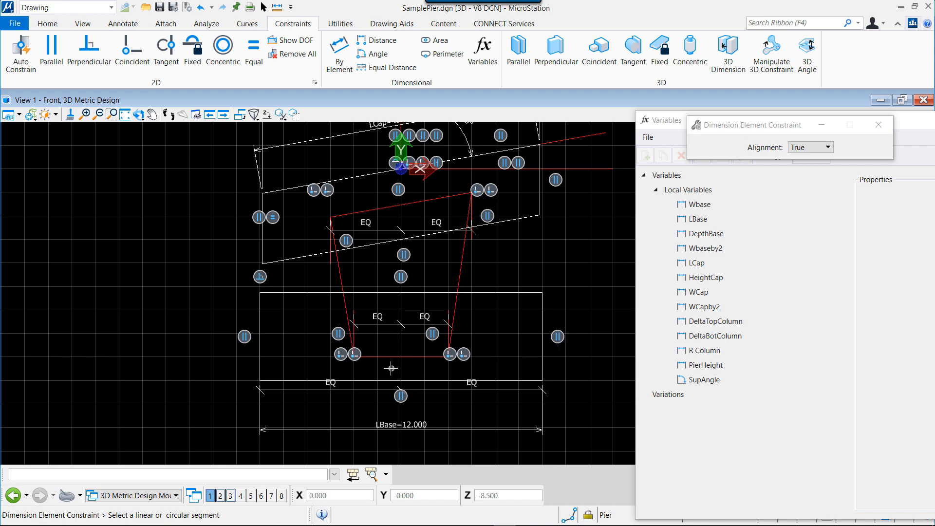
# Add an equal distance constraint centring the column's bottom help line between the lower block's top and bottom edges
pyautogui.click(376, 68)
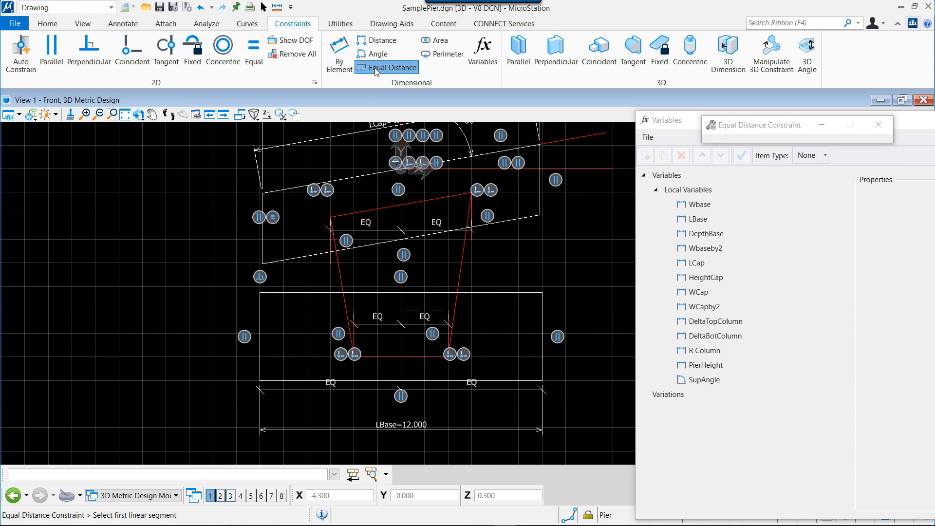
pyautogui.click(427, 356)
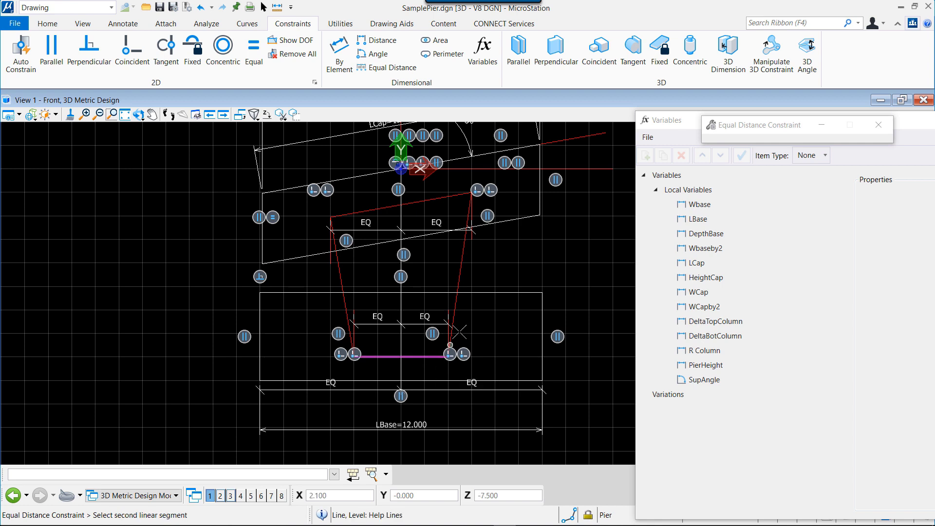
pyautogui.click(483, 291)
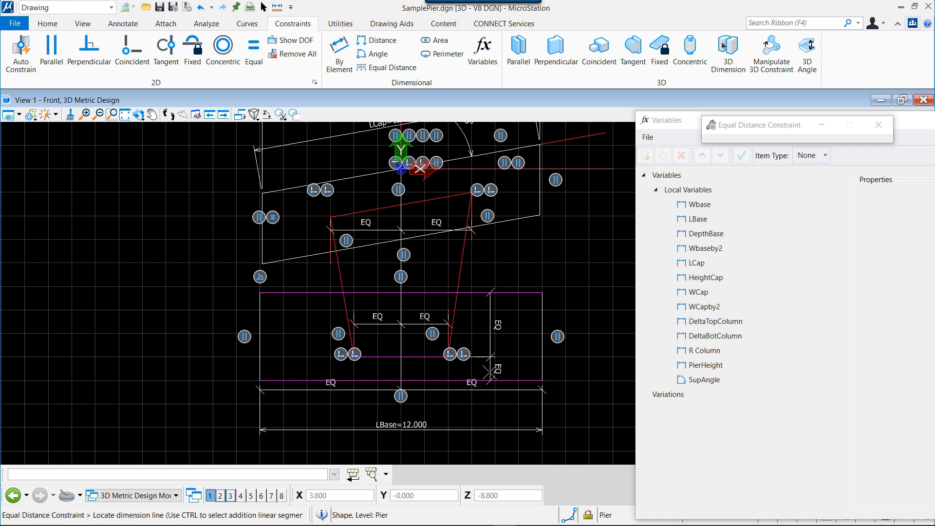
pyautogui.click(502, 360)
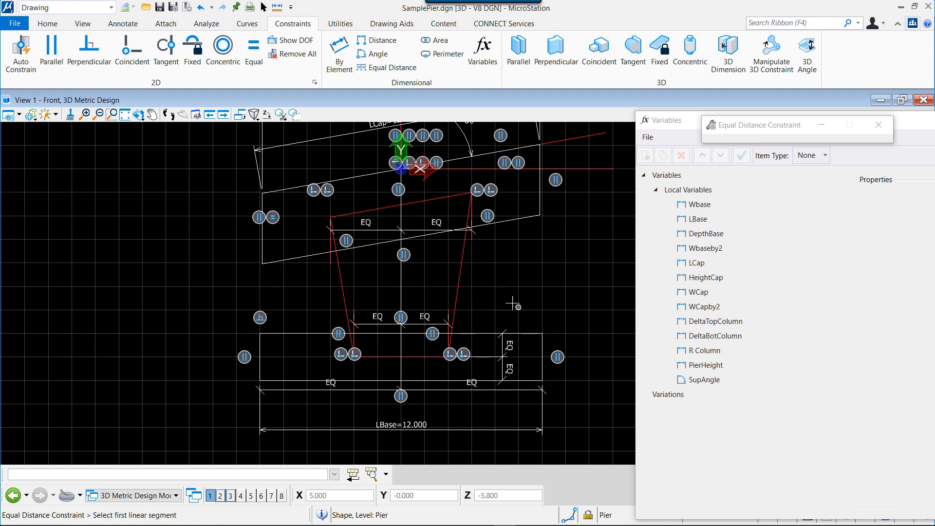
# Add an element dimension constraint to the lower block's right side, driven by the DepthBase variable, with its dimension line outside the block
pyautogui.click(343, 46)
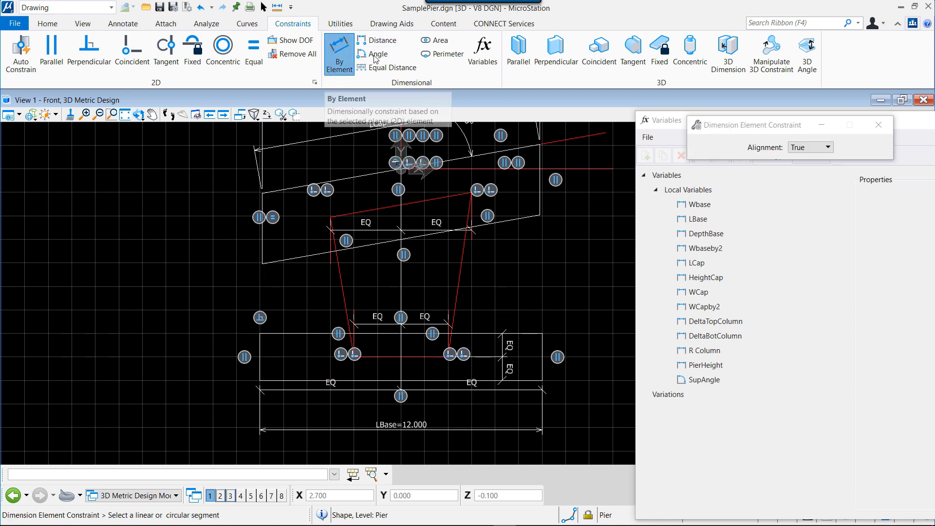
pyautogui.click(542, 355)
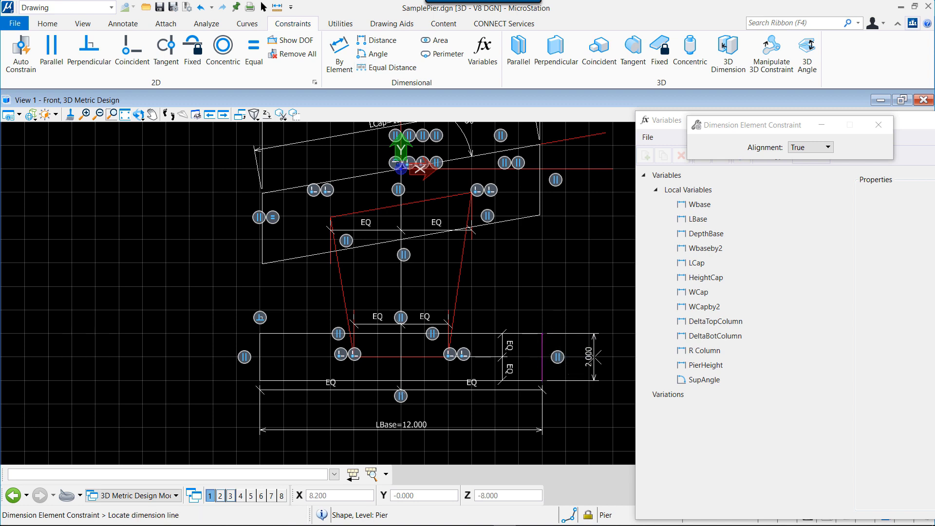
pyautogui.click(594, 357)
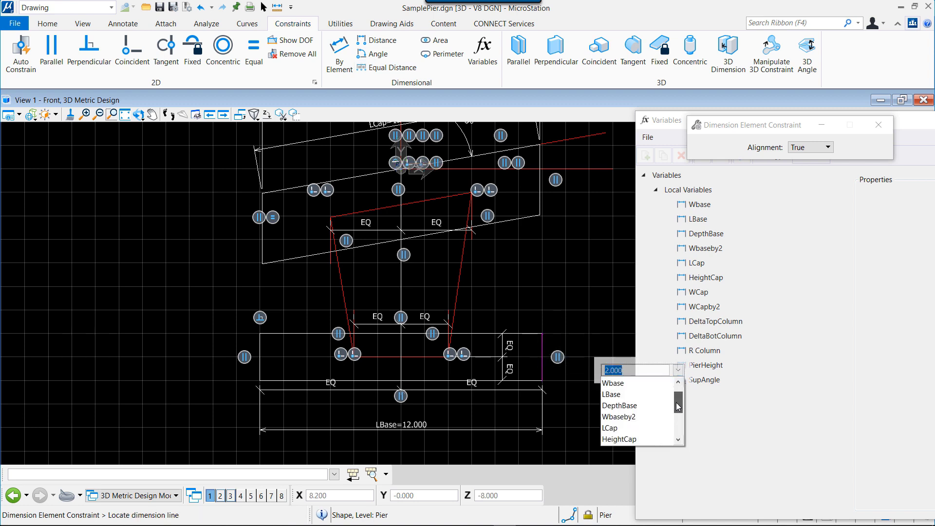
pyautogui.click(628, 417)
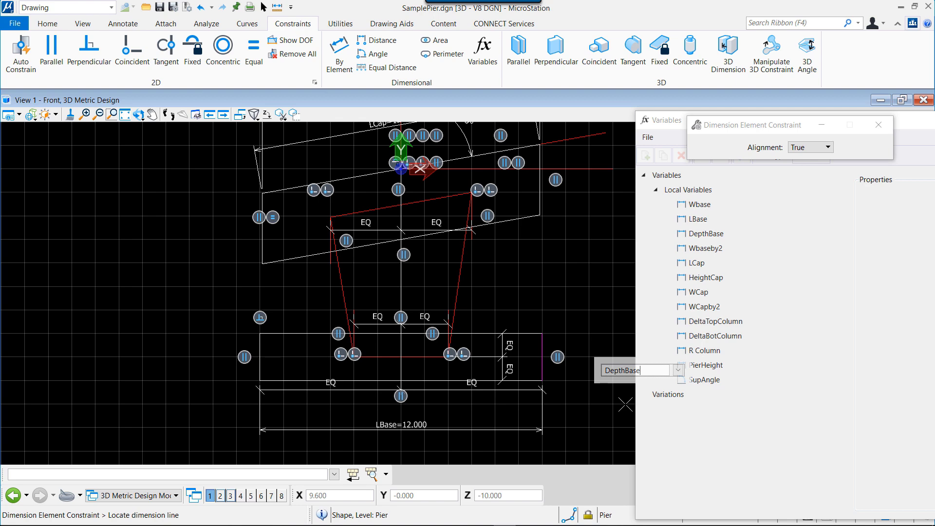
pyautogui.click(625, 404)
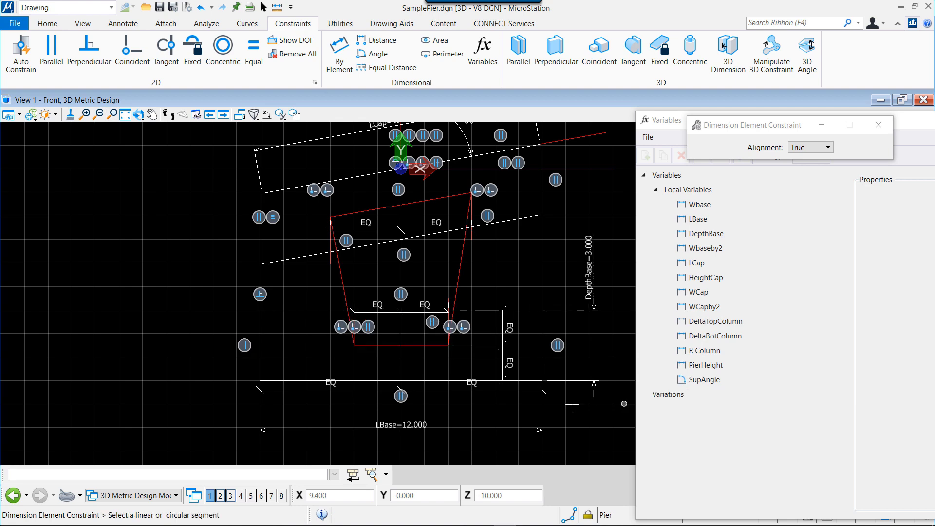
# Add an equal distance constraint centring the column's sloped top help line between the upper block's top and bottom edges
pyautogui.scroll(-2, 418, 297)
pyautogui.scroll(2, 437, 256)
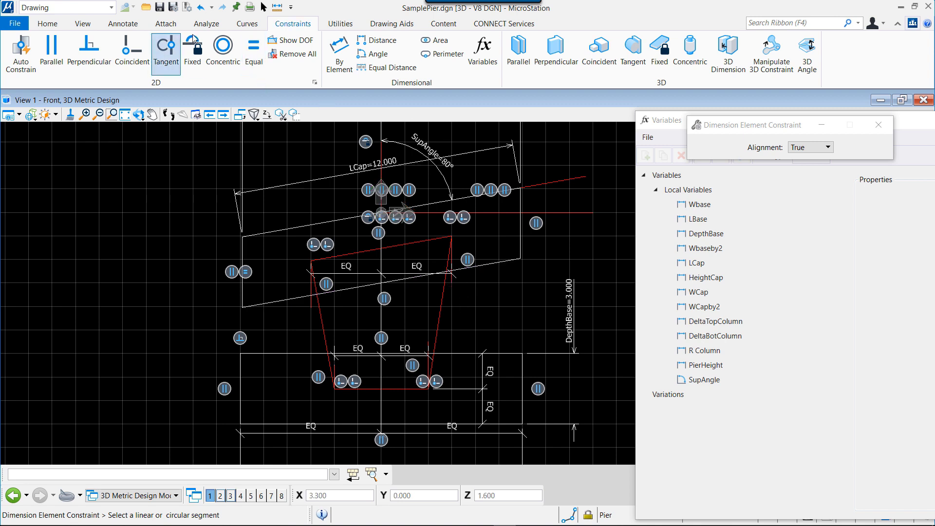
pyautogui.click(380, 67)
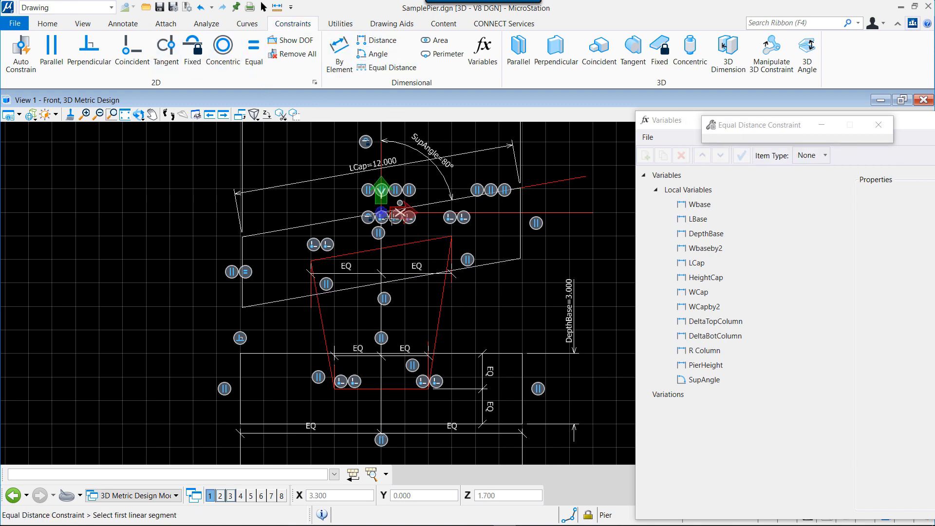
pyautogui.click(400, 245)
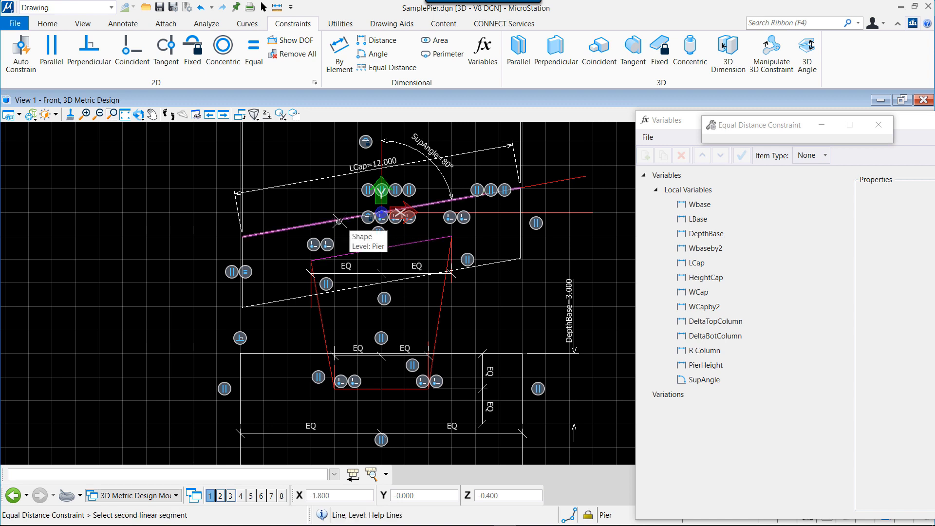
pyautogui.click(339, 220)
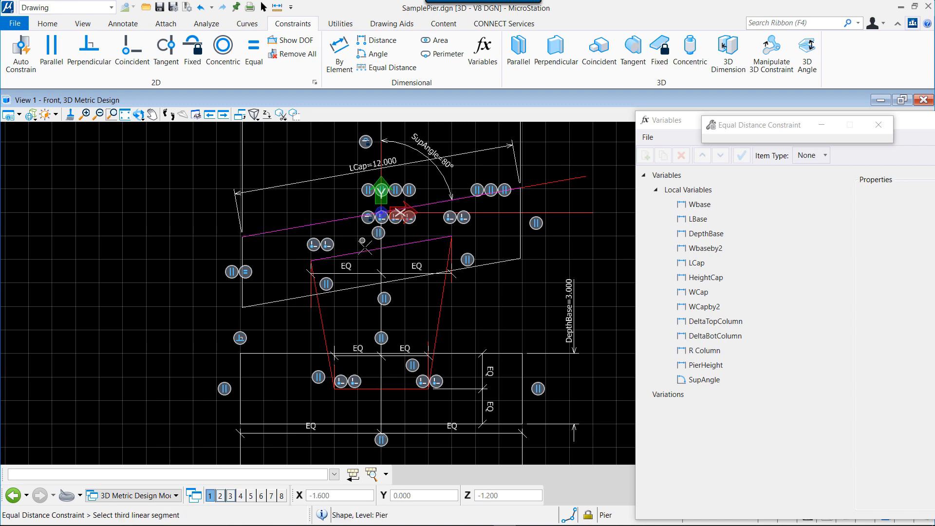
pyautogui.click(399, 281)
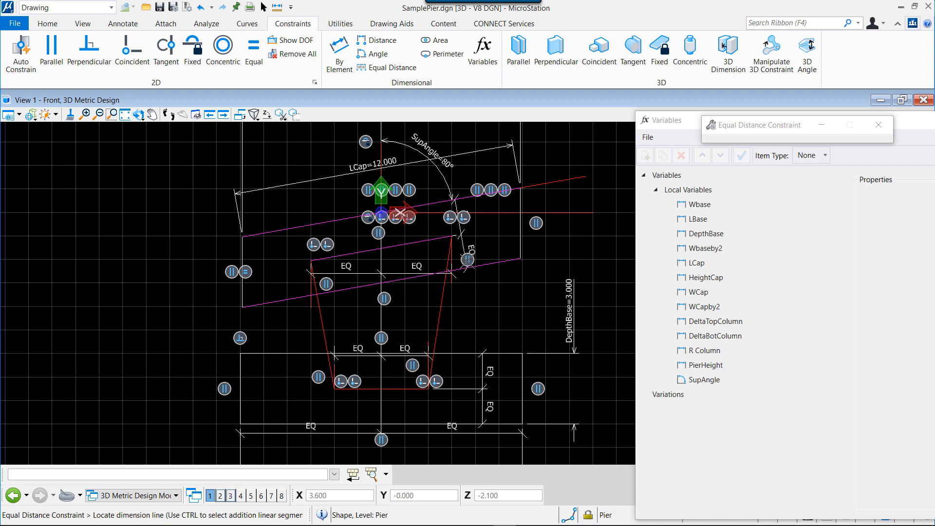
pyautogui.click(468, 260)
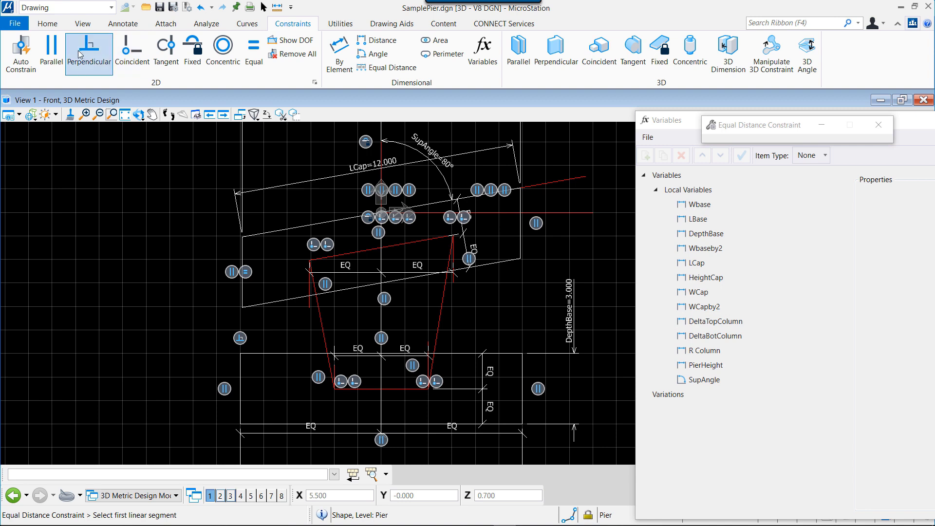
# Add an element dimension constraint to the upper block's right side, driven by the HeightCap variable, with its dimension line outside the block
pyautogui.click(339, 49)
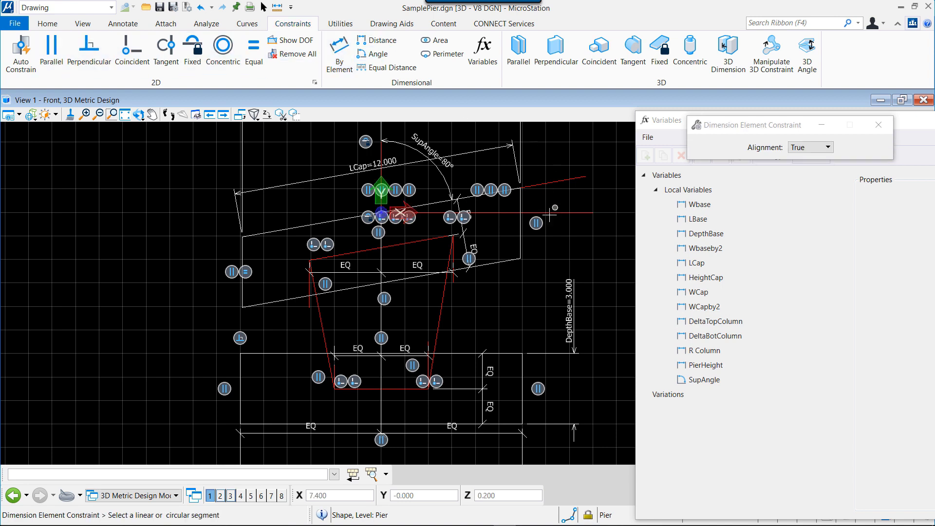
pyautogui.click(521, 223)
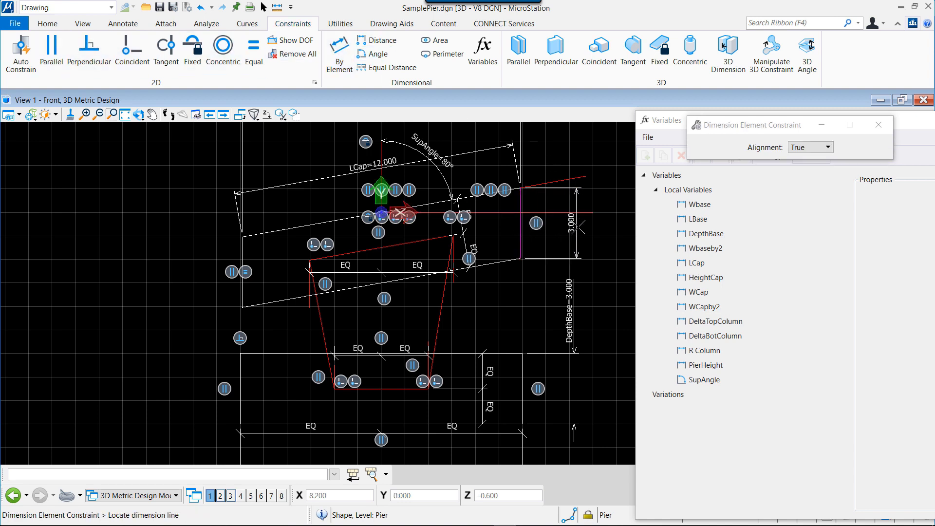
pyautogui.click(579, 228)
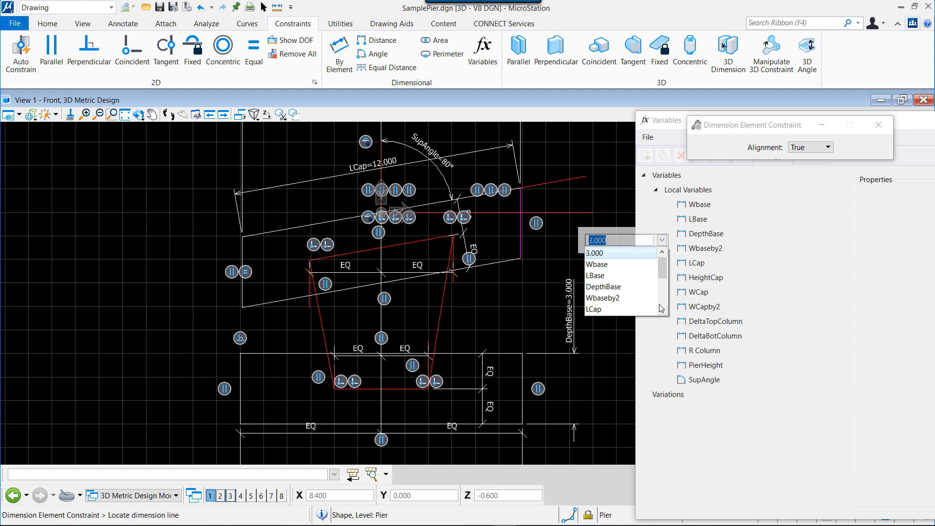
pyautogui.scroll(-1, 662, 274)
pyautogui.click(616, 291)
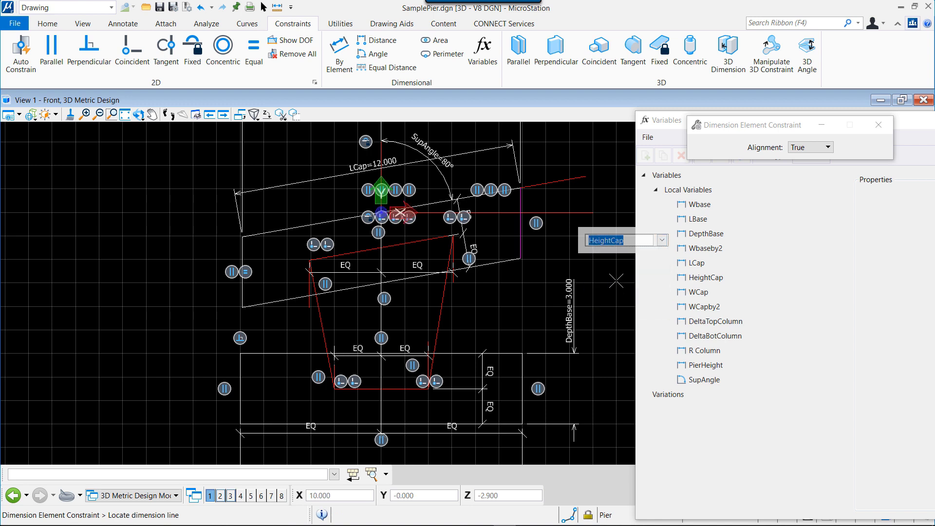
pyautogui.click(616, 281)
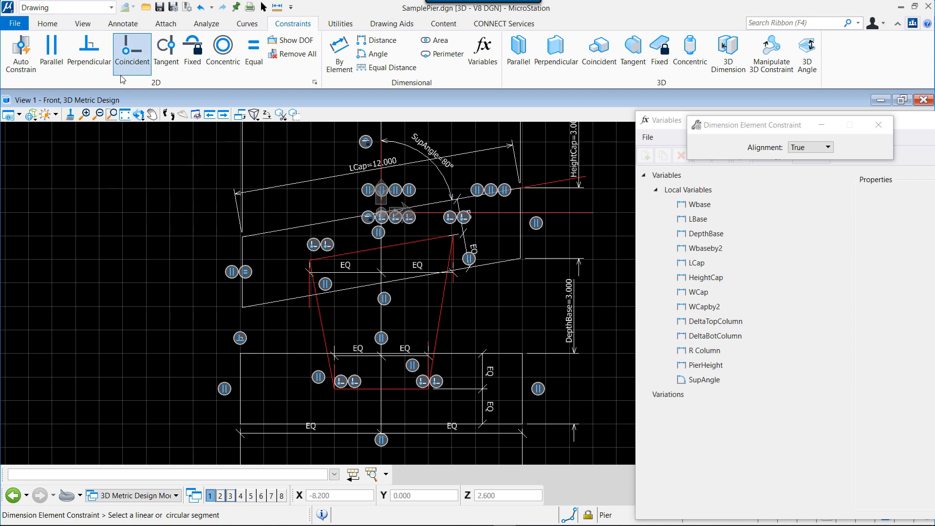
# Add a distance constraint from the origin to the lower block's bottom-right corner, with Drawing alignment and driven by the PierHeight variable
pyautogui.click(376, 40)
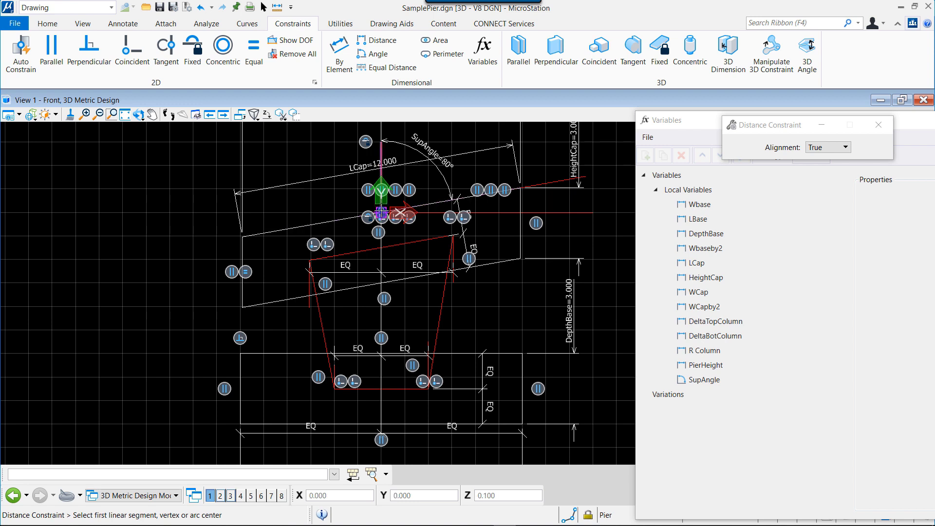
pyautogui.click(382, 214)
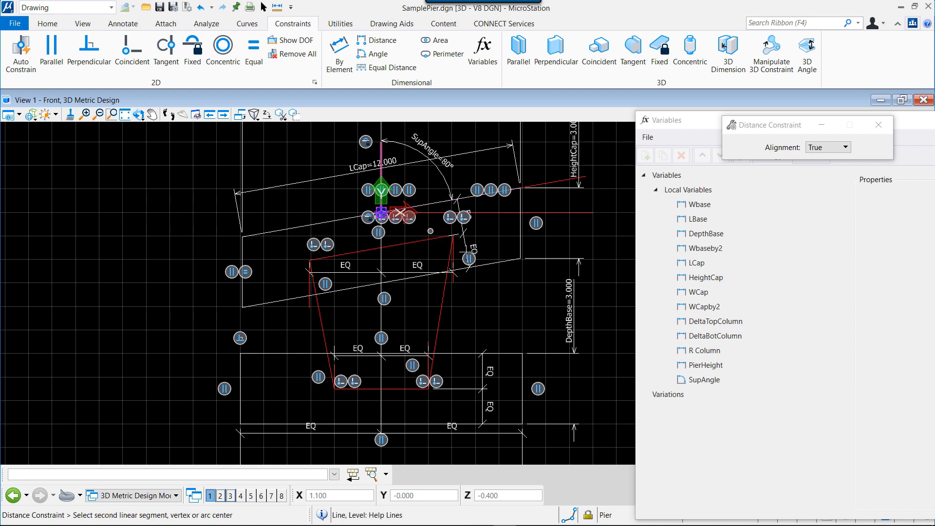
pyautogui.click(522, 424)
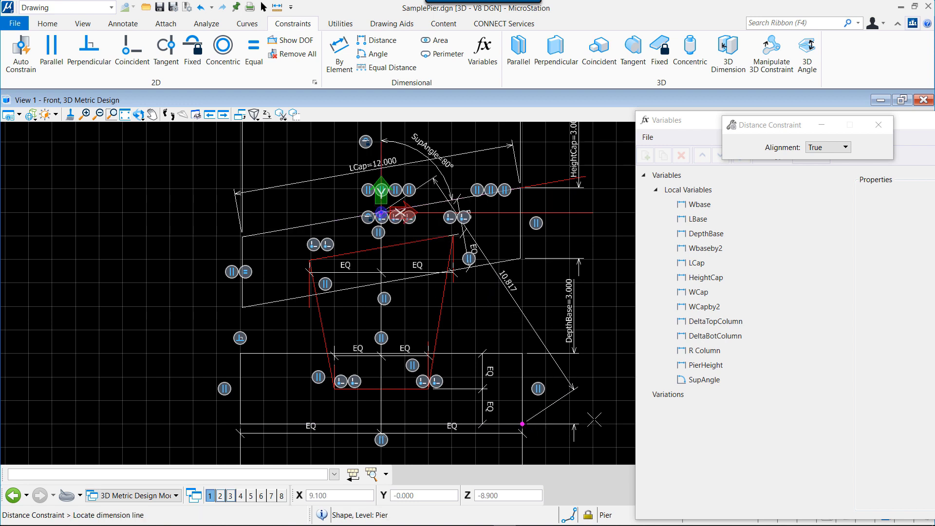
pyautogui.click(828, 147)
pyautogui.click(816, 157)
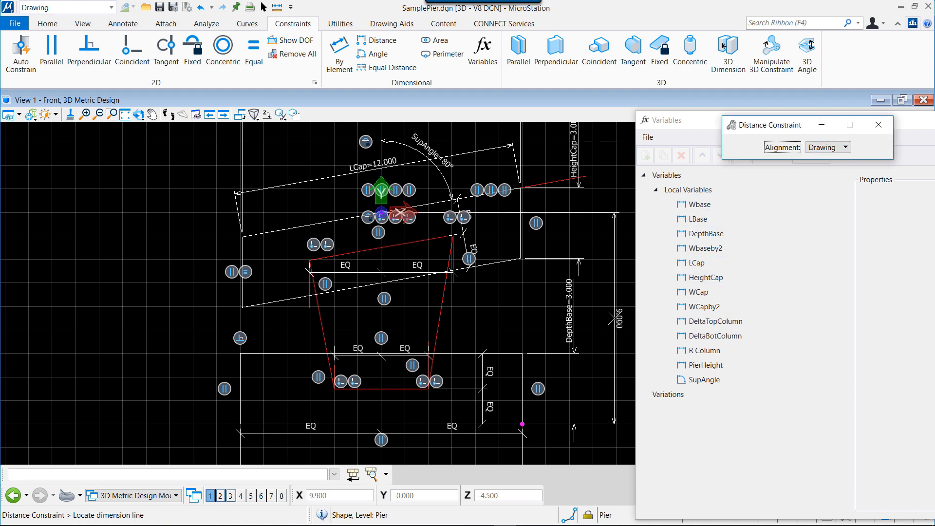
pyautogui.click(615, 320)
pyautogui.moveTo(699, 365); pyautogui.dragTo(700, 391)
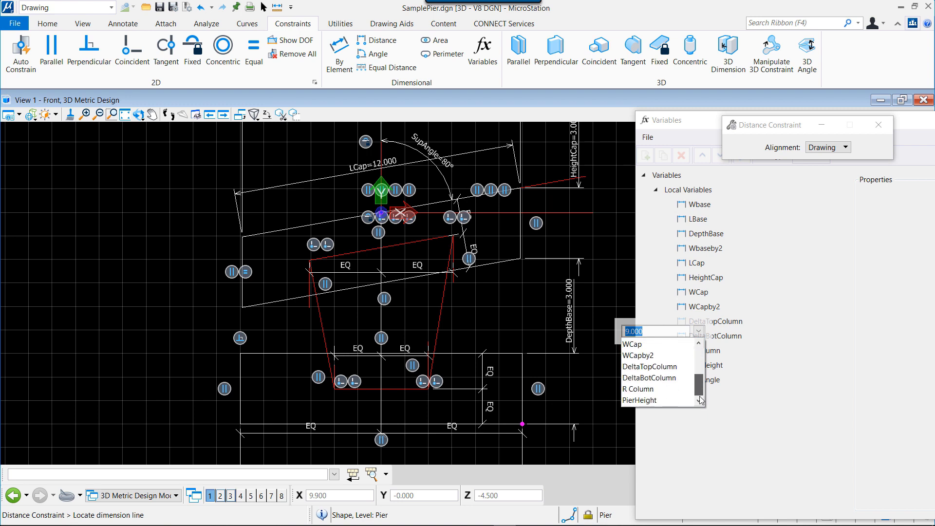
pyautogui.click(648, 400)
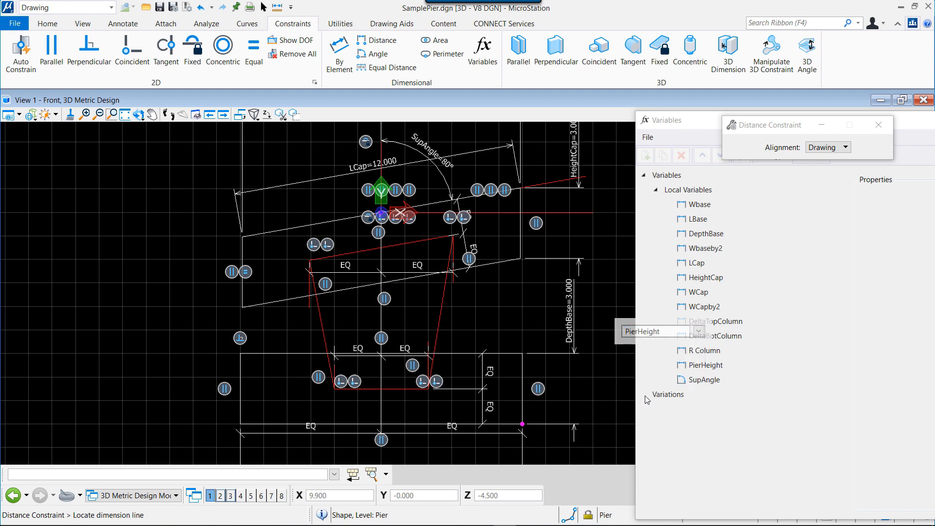
pyautogui.press('Return')
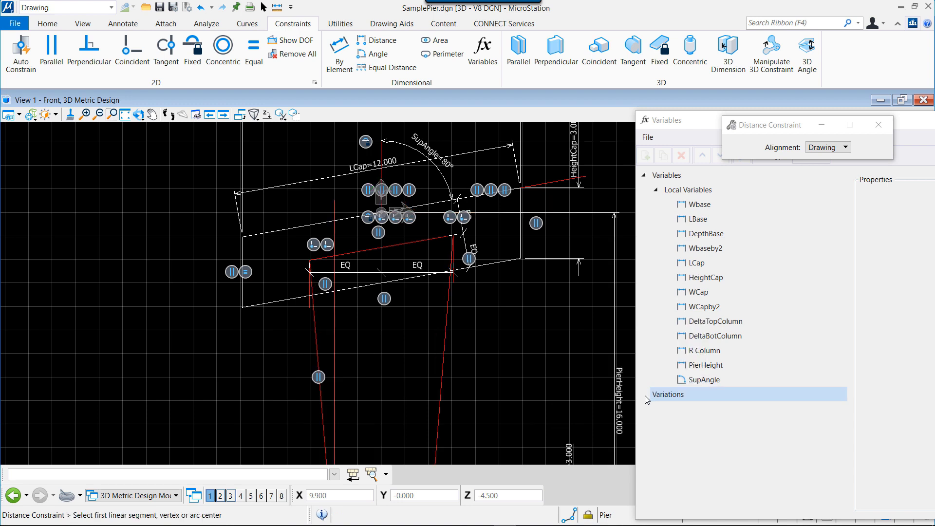
pyautogui.scroll(-3, 349, 323)
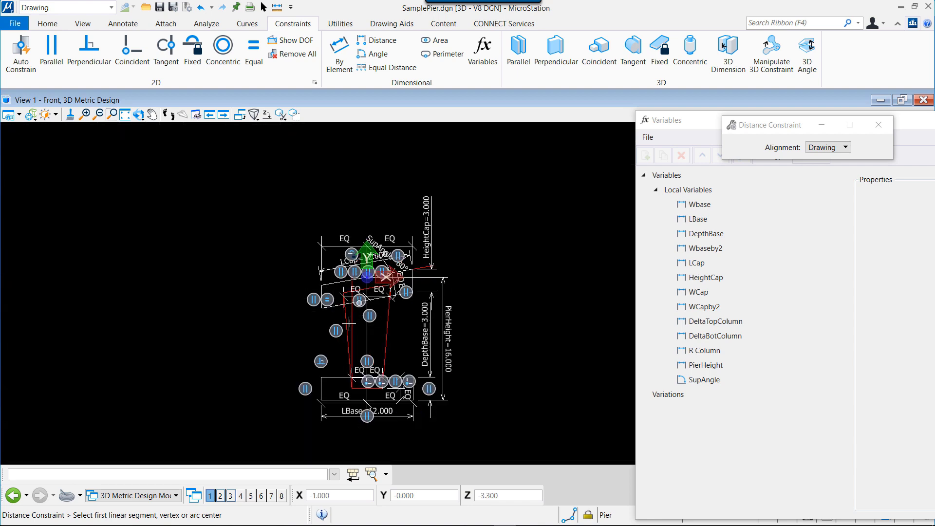
pyautogui.scroll(2, 349, 323)
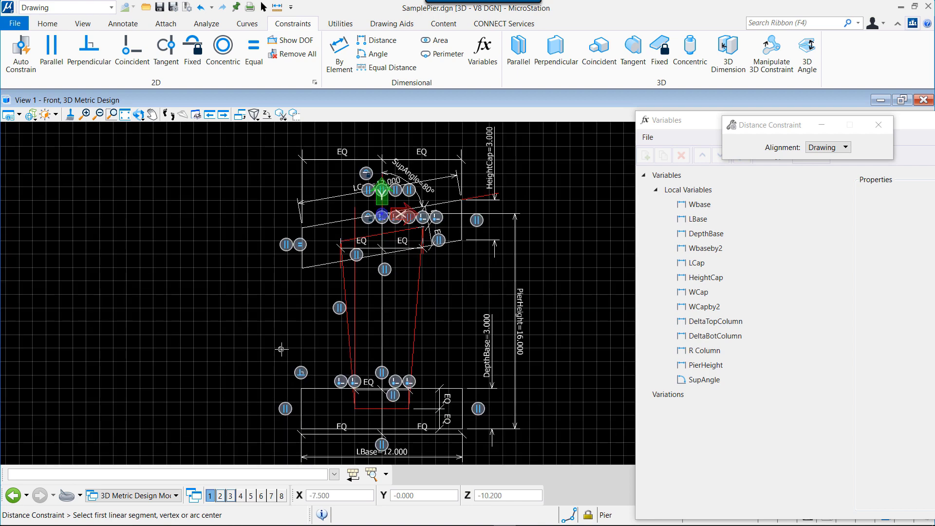
# Add an equal constraint between the short vertical help lines at both ends of the column's sloped top line
pyautogui.scroll(2, 408, 237)
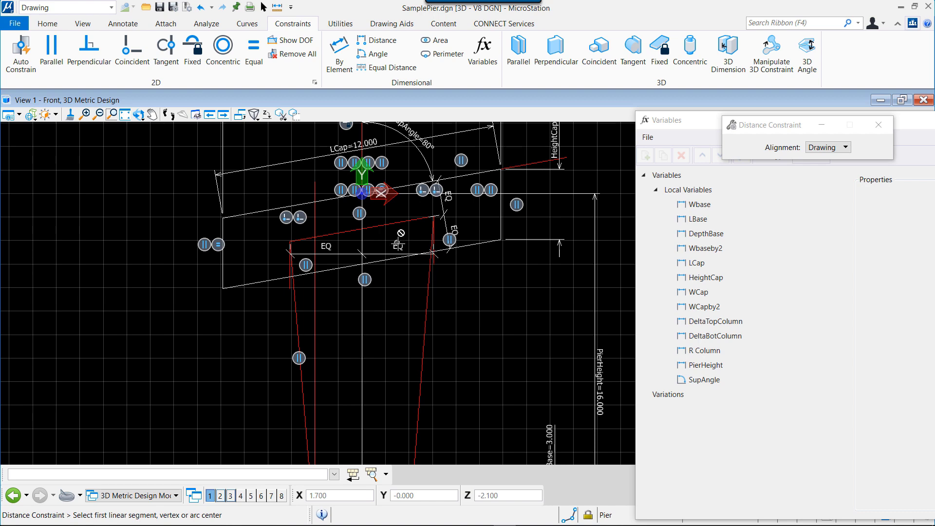
pyautogui.scroll(-2, 401, 242)
pyautogui.scroll(2, 398, 242)
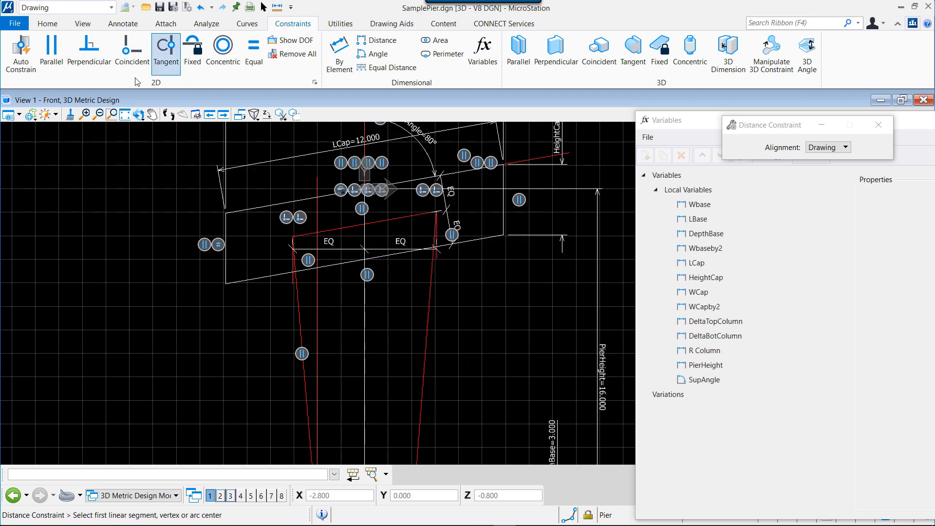
pyautogui.click(251, 47)
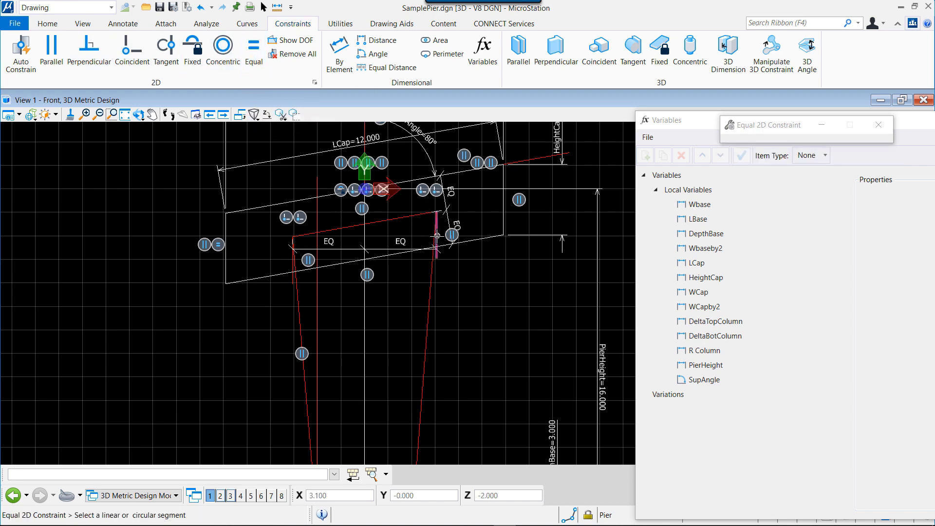
pyautogui.click(436, 235)
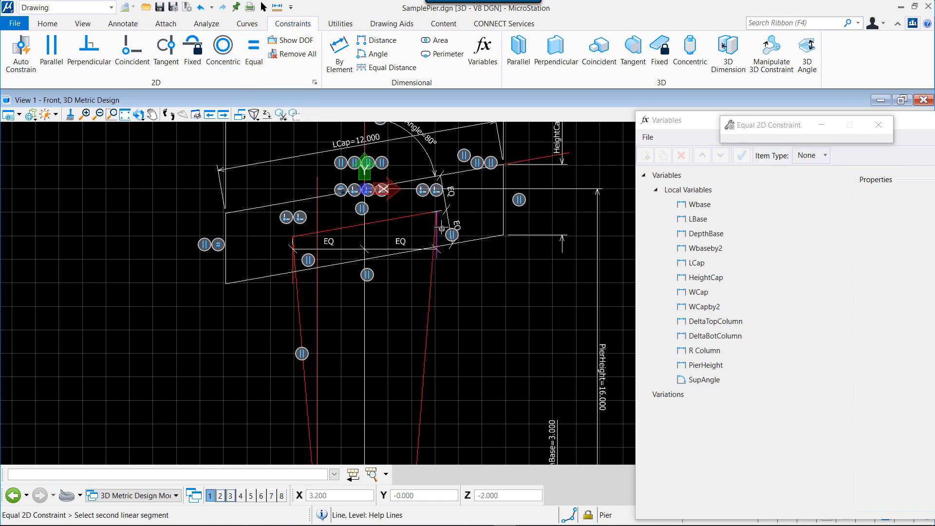
pyautogui.click(291, 262)
pyautogui.click(275, 262)
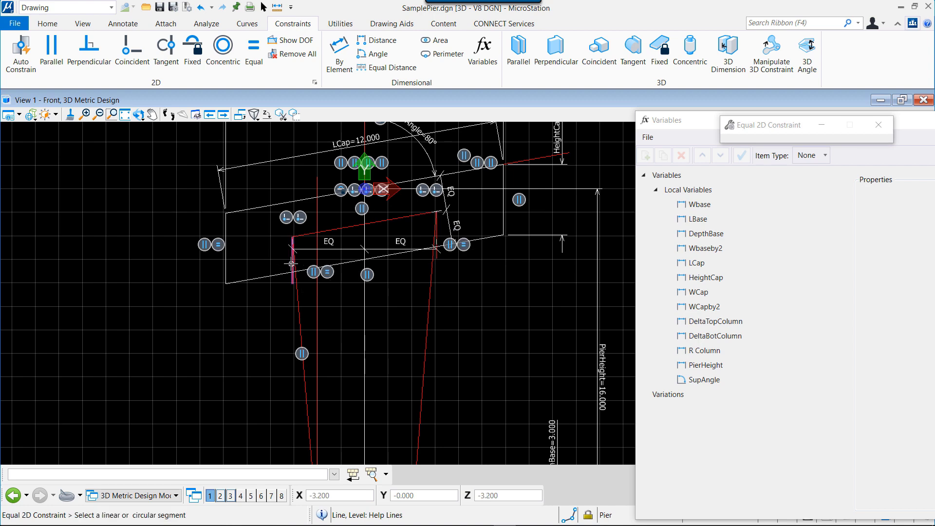
# Add an equal constraint between the column's upper-left vertical help line and its bottom-left vertical help line
pyautogui.click(292, 266)
pyautogui.scroll(-5, 209, 270)
pyautogui.scroll(3, 213, 331)
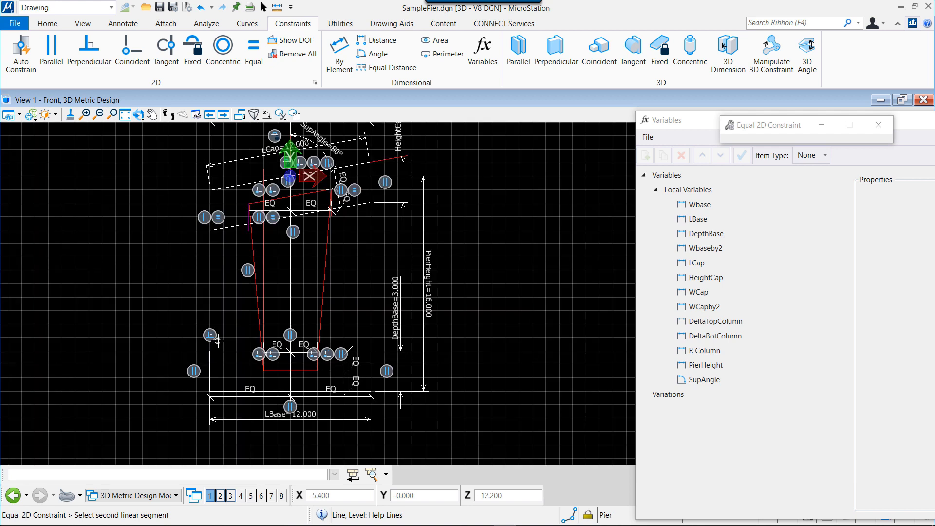
pyautogui.click(263, 309)
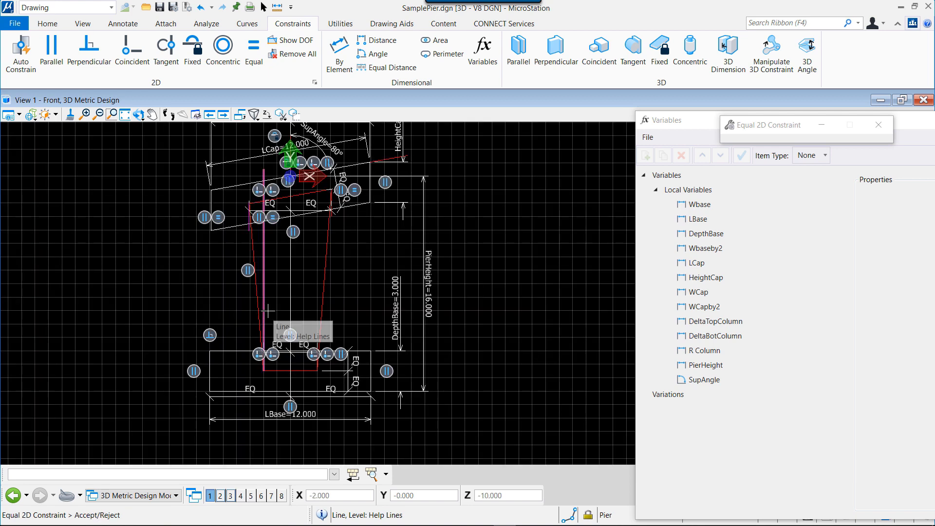
pyautogui.click(270, 310)
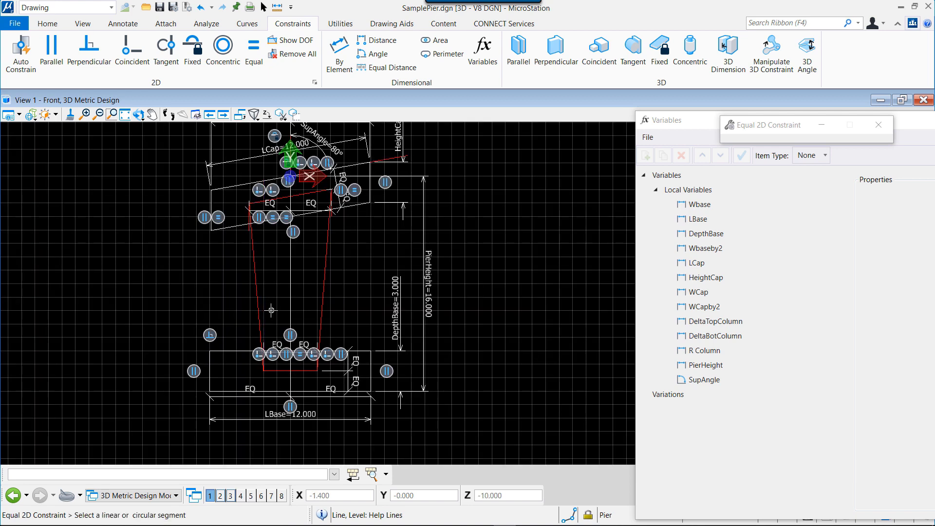
# Add an equal constraint between the vertical help lines at the column's bottom-left and bottom-right, inside the lower block
pyautogui.scroll(2, 268, 326)
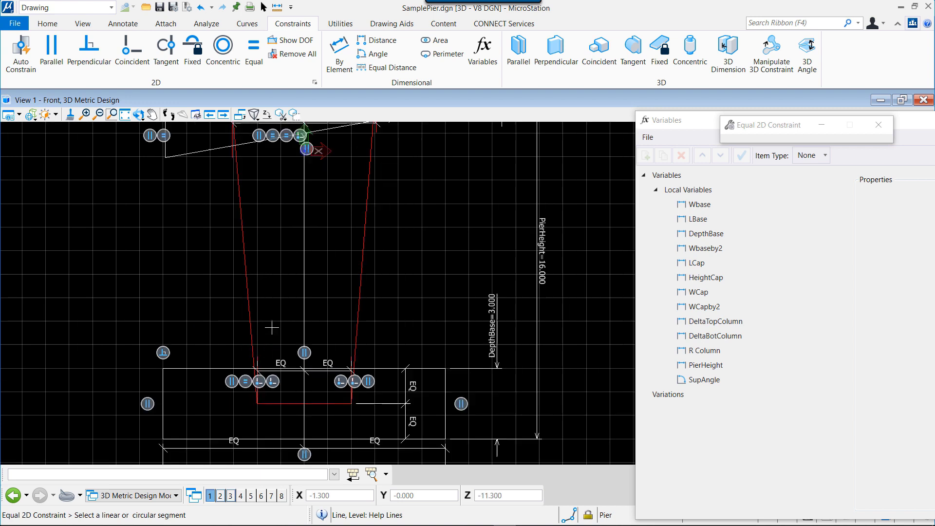
pyautogui.scroll(2, 265, 388)
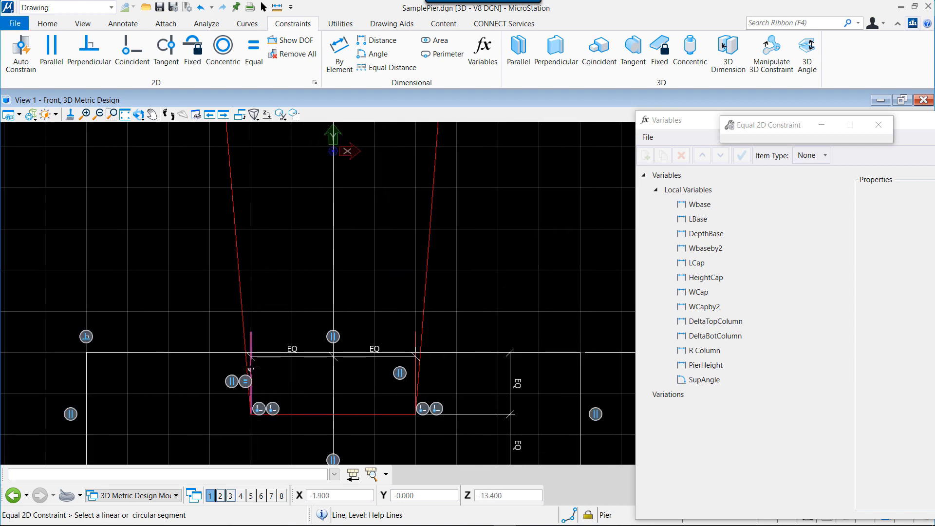
pyautogui.click(252, 371)
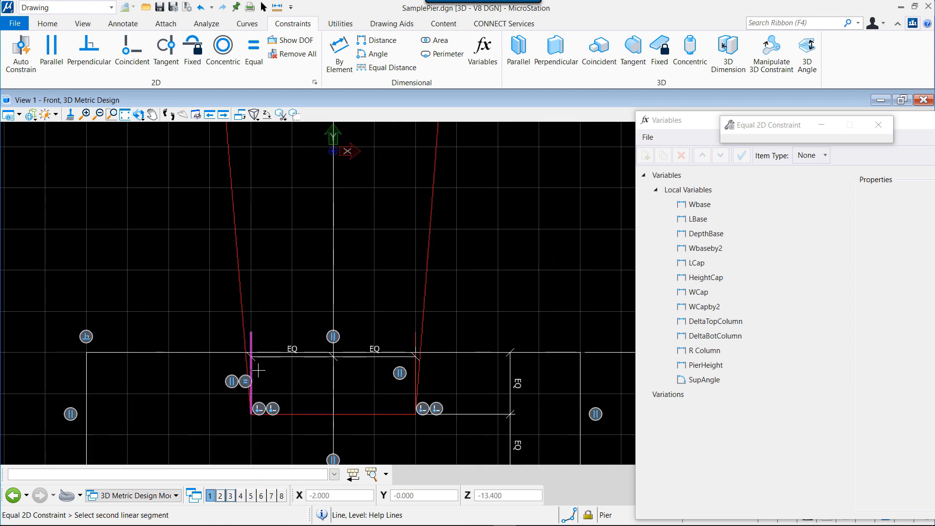
pyautogui.click(409, 377)
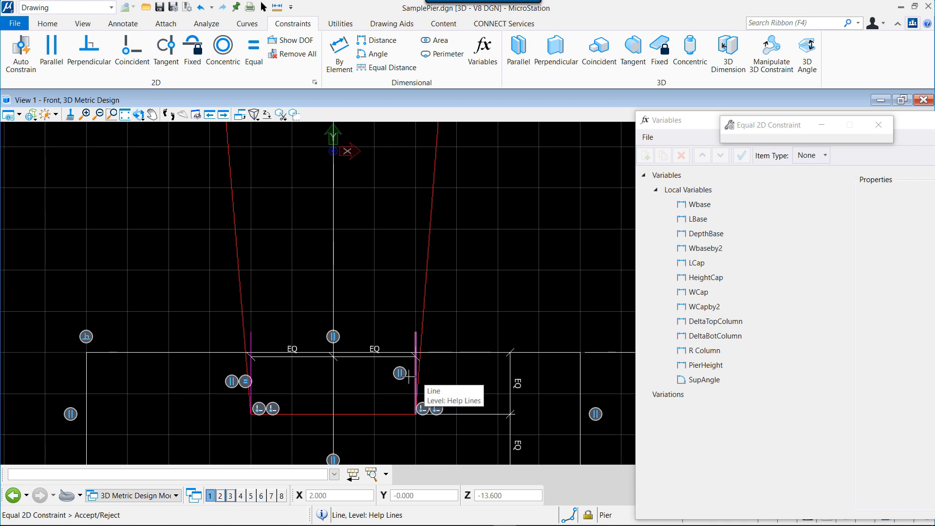
pyautogui.click(384, 388)
pyautogui.scroll(-4, 360, 336)
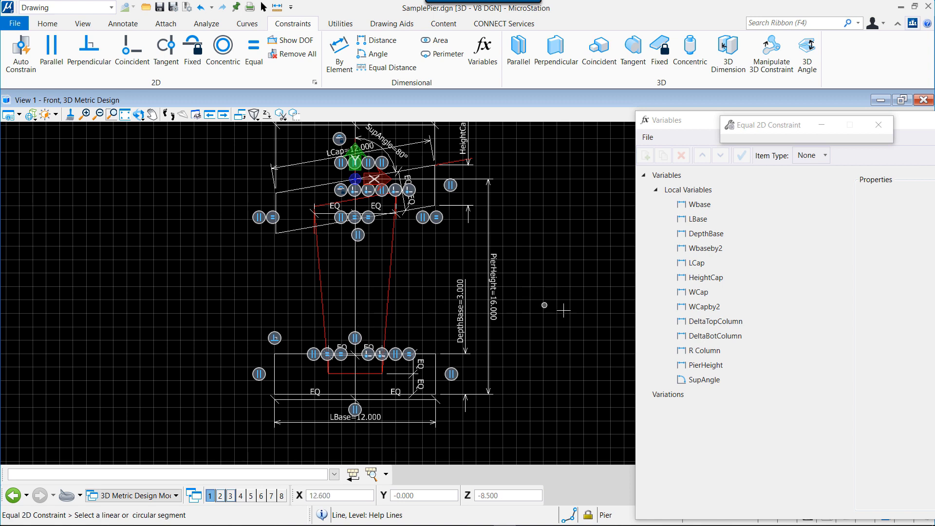
# Set the LBase variable's active value to 14 m, moving the Variables window so its properties can be edited
pyautogui.click(710, 219)
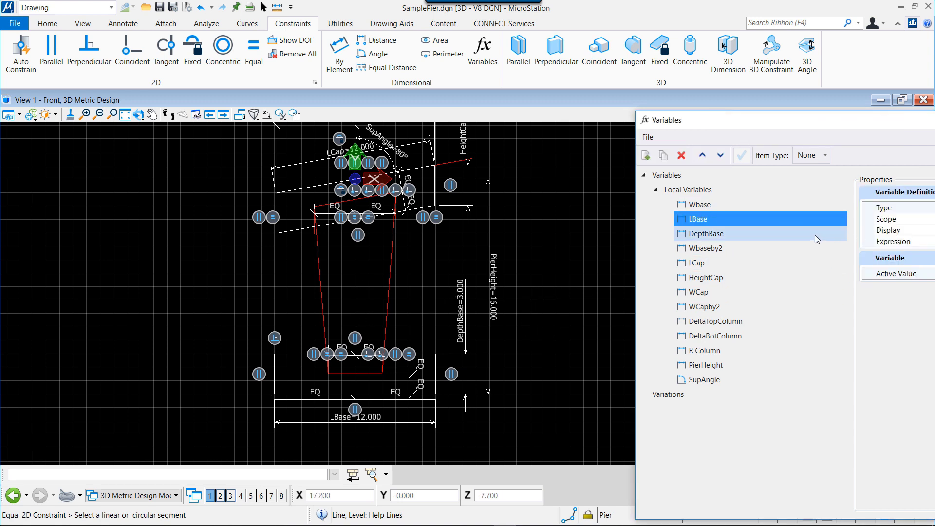
pyautogui.moveTo(796, 111); pyautogui.dragTo(707, 100)
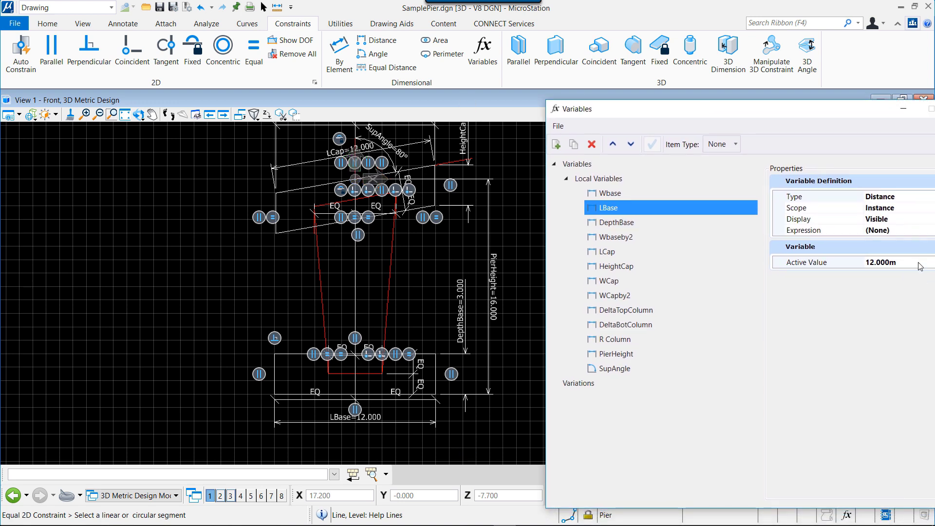
pyautogui.click(914, 262)
pyautogui.moveTo(914, 262); pyautogui.dragTo(849, 263)
pyautogui.write('14')
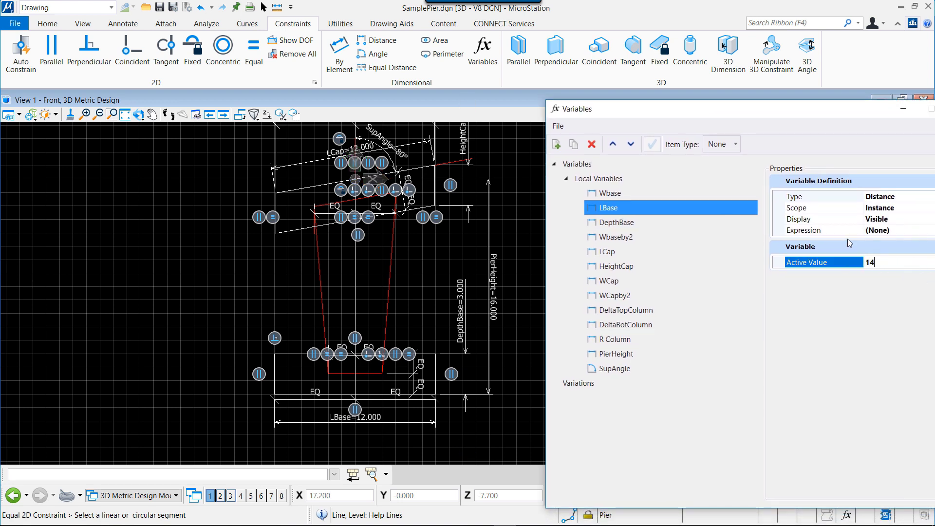
pyautogui.press('Return')
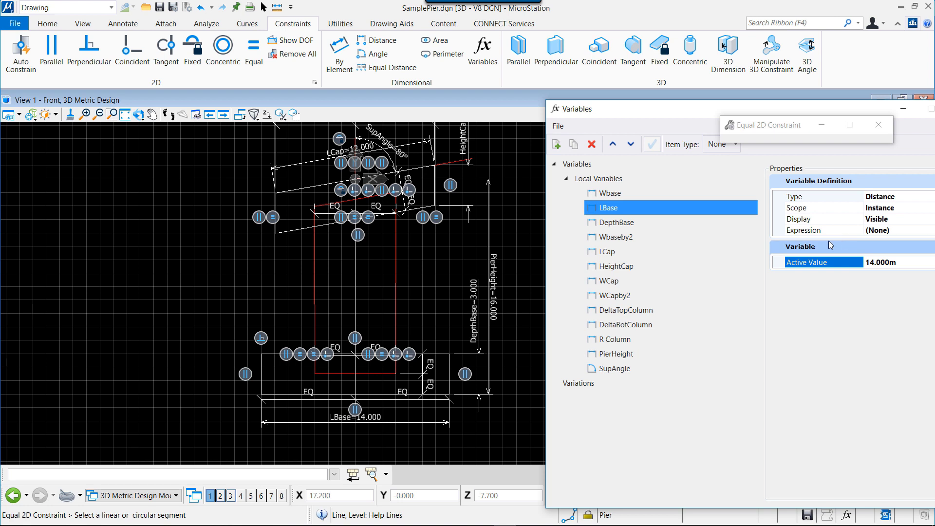
# Set the DepthBase variable's active value to 2 m
pyautogui.click(686, 224)
pyautogui.click(858, 264)
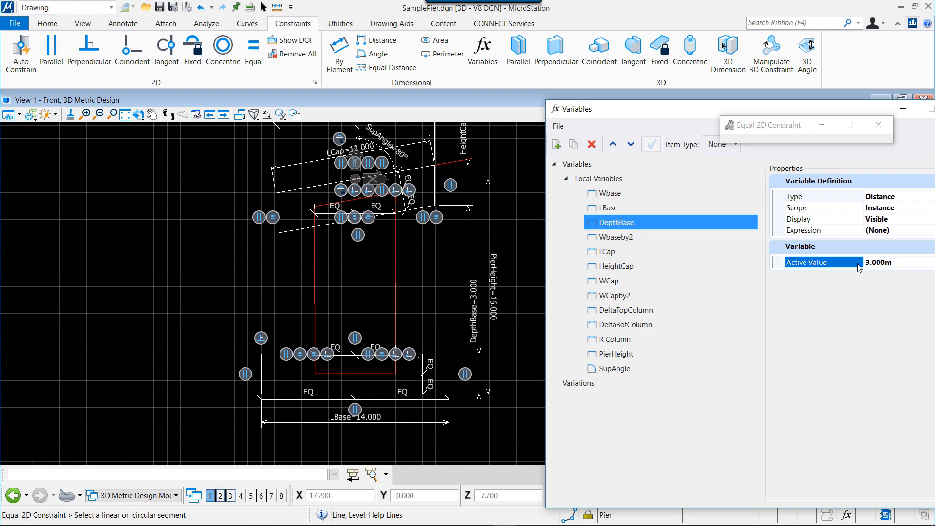
pyautogui.doubleClick(911, 263)
pyautogui.write('2')
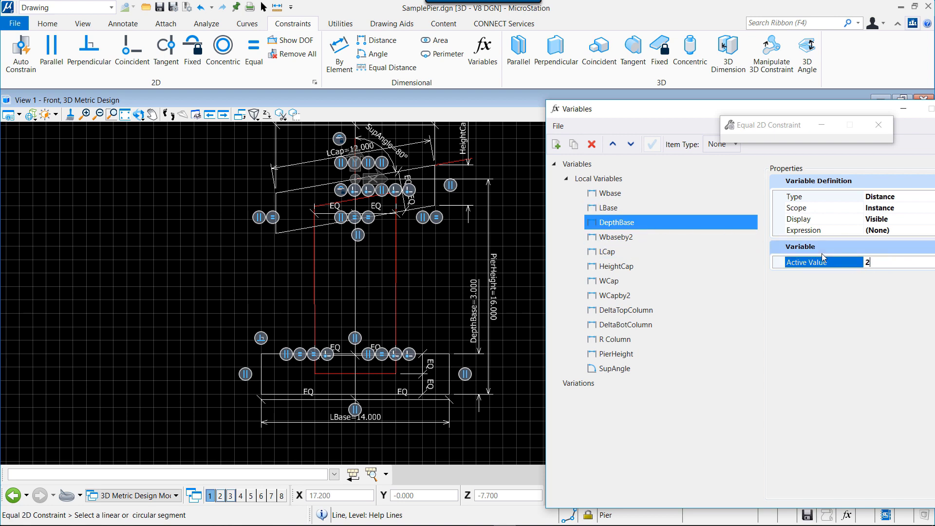
pyautogui.press('Return')
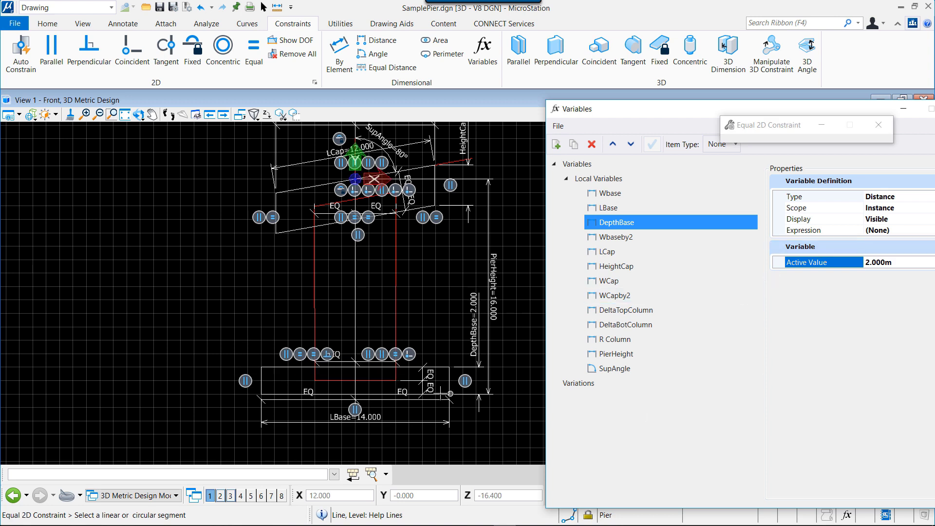
# Add an element dimension constraint to the column's horizontal bottom help line, with Drawing alignment and driven by the DeltaBotColumn variable
pyautogui.scroll(2, 351, 393)
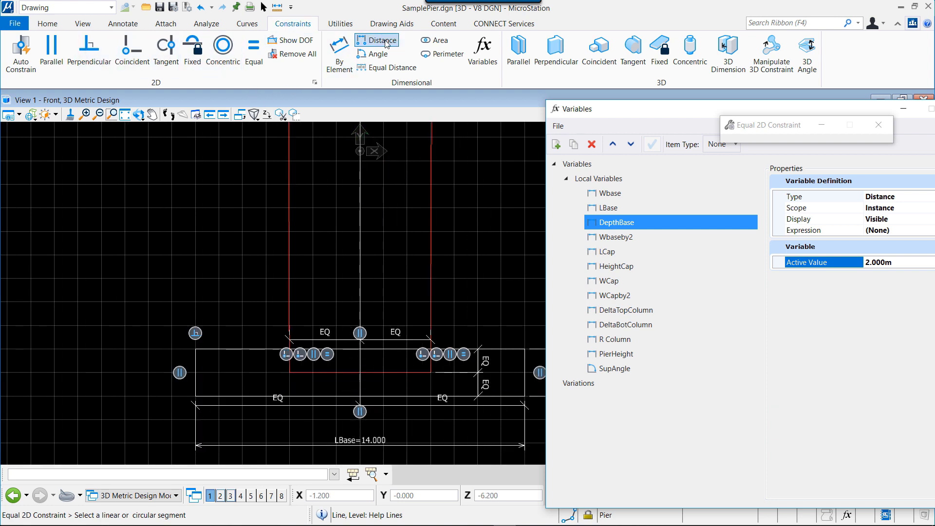
pyautogui.click(341, 48)
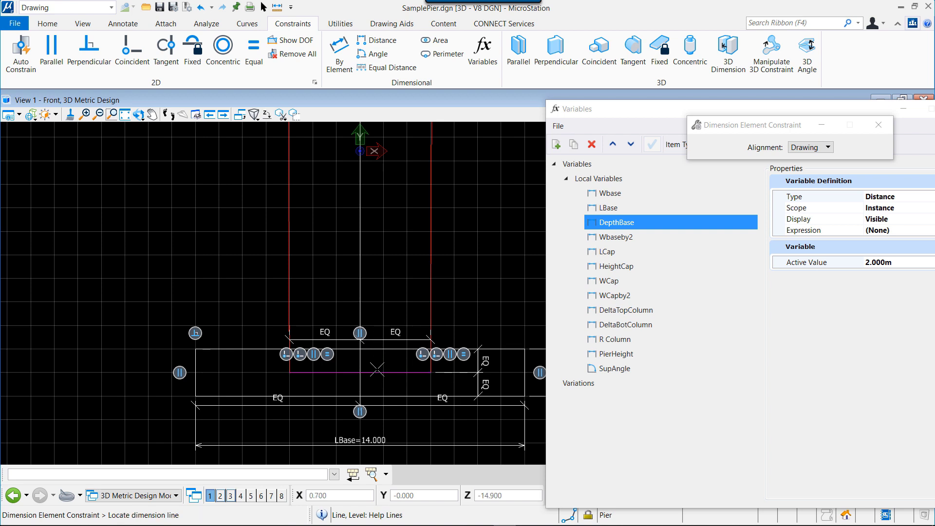
pyautogui.click(384, 316)
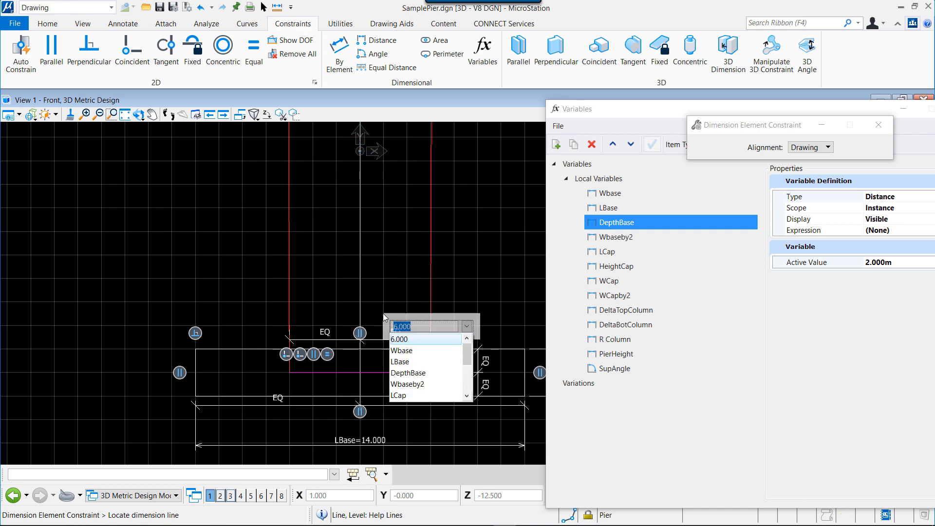
pyautogui.moveTo(470, 358); pyautogui.dragTo(470, 390)
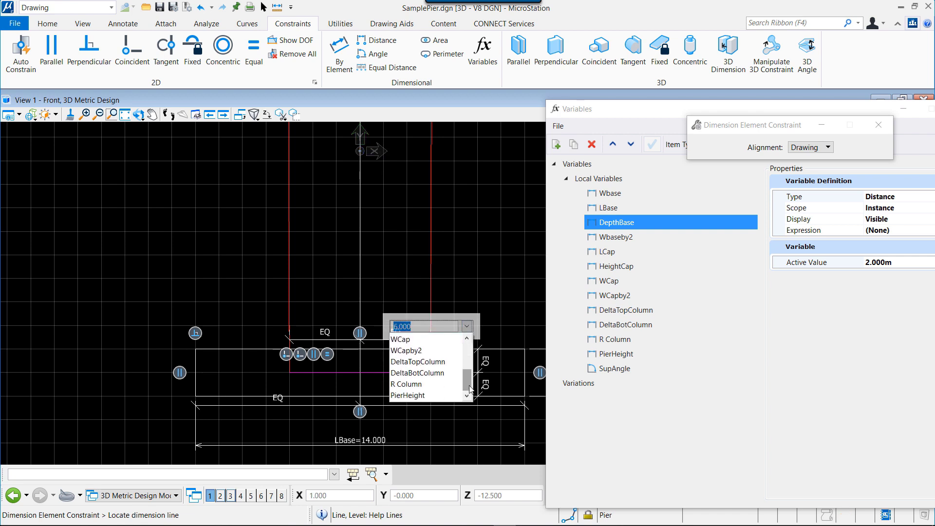
pyautogui.click(432, 373)
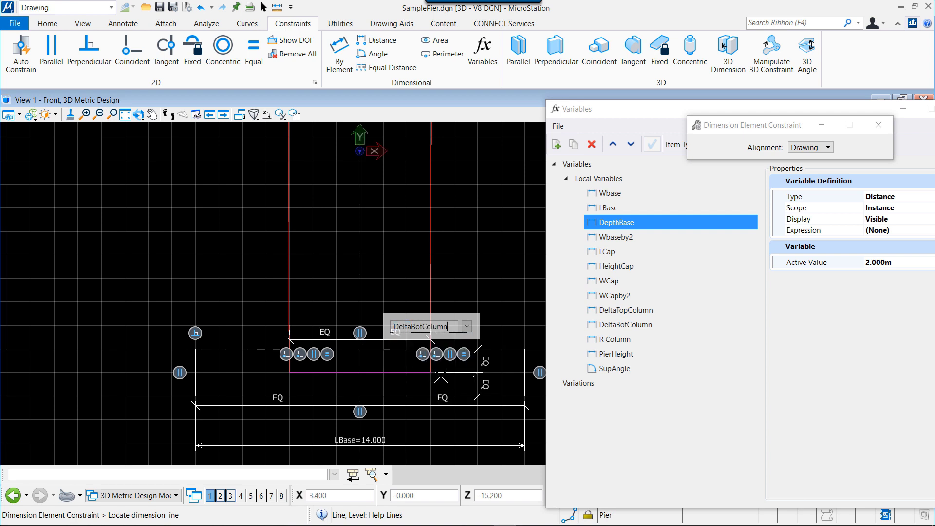
pyautogui.click(441, 376)
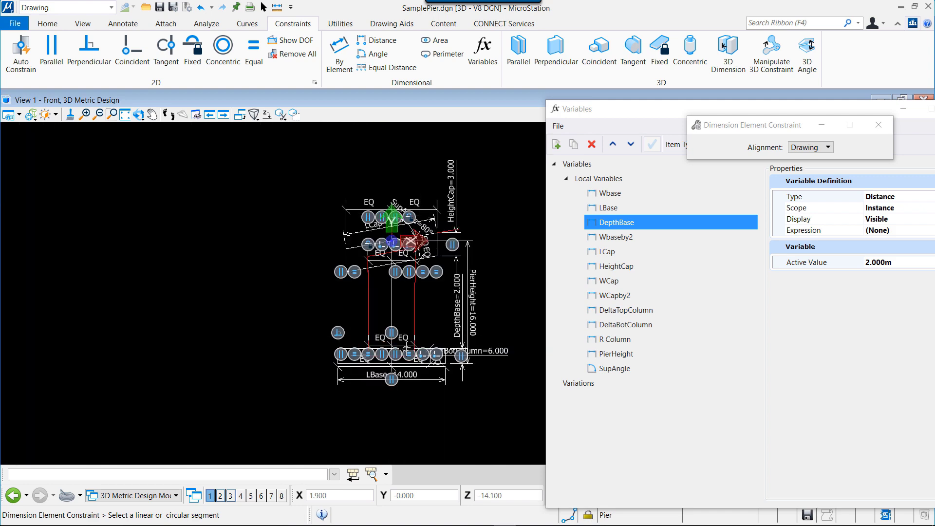
# Add an element dimension constraint to the column's sloped top help line, with Drawing alignment and driven by the DeltaTopColumn variable
pyautogui.keyDown('shift'); pyautogui.moveTo(441, 377); pyautogui.dragTo(409, 341, button='middle'); pyautogui.keyUp('shift')
pyautogui.scroll(2, 399, 256)
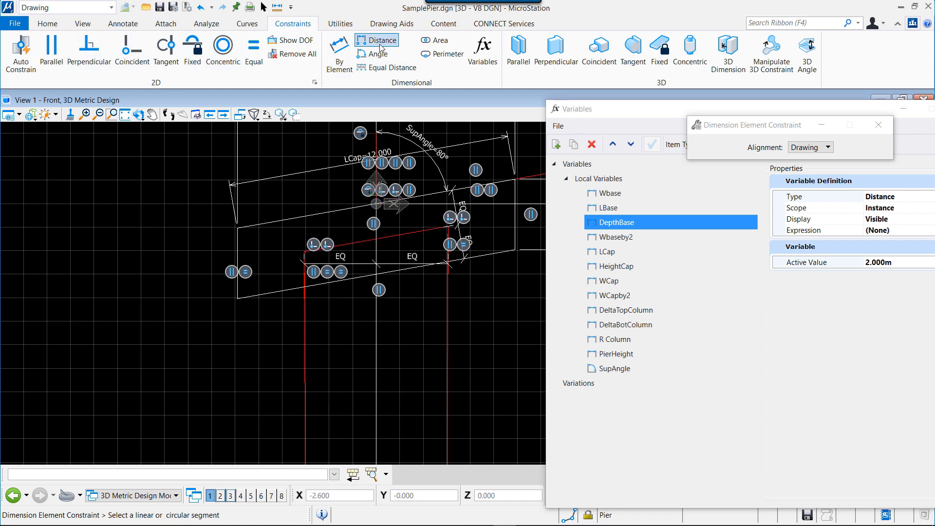
pyautogui.click(417, 231)
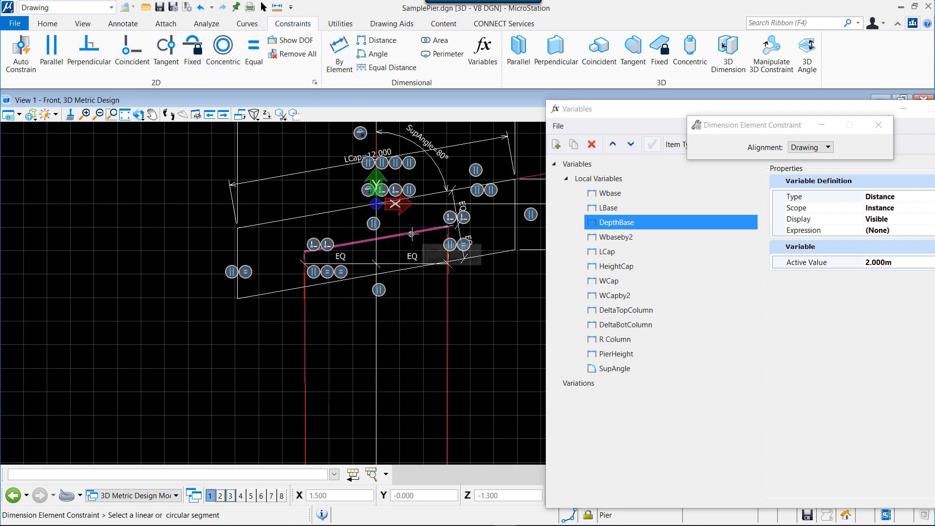
pyautogui.click(396, 248)
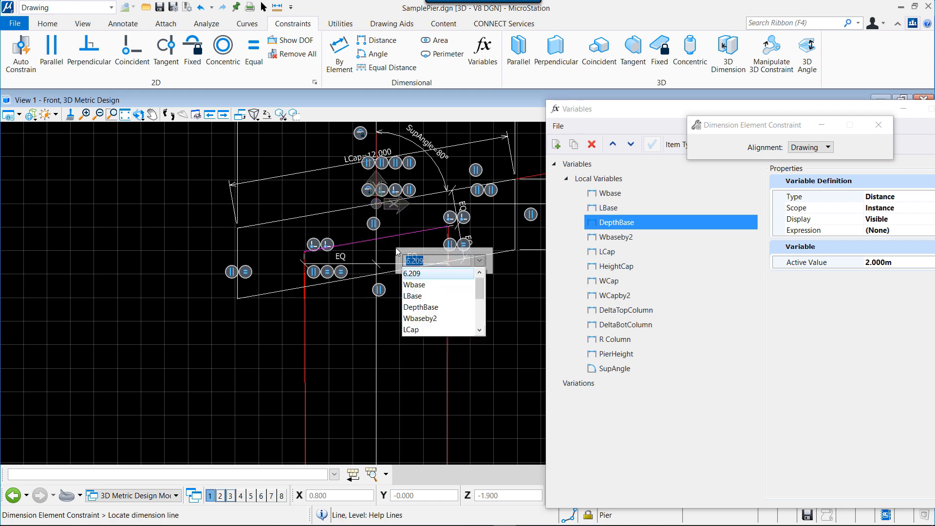
pyautogui.moveTo(476, 297); pyautogui.dragTo(477, 322)
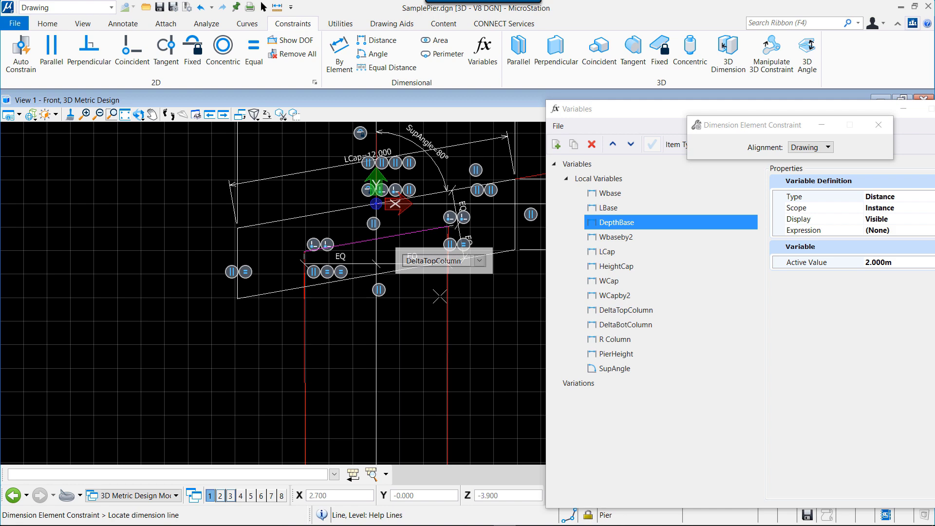
# Try to constrain the sloped column-top line by element with the DeltaTopColumn variable, and undo the constraint
pyautogui.doubleClick(411, 261)
pyautogui.hotkey('alt', 'Down')
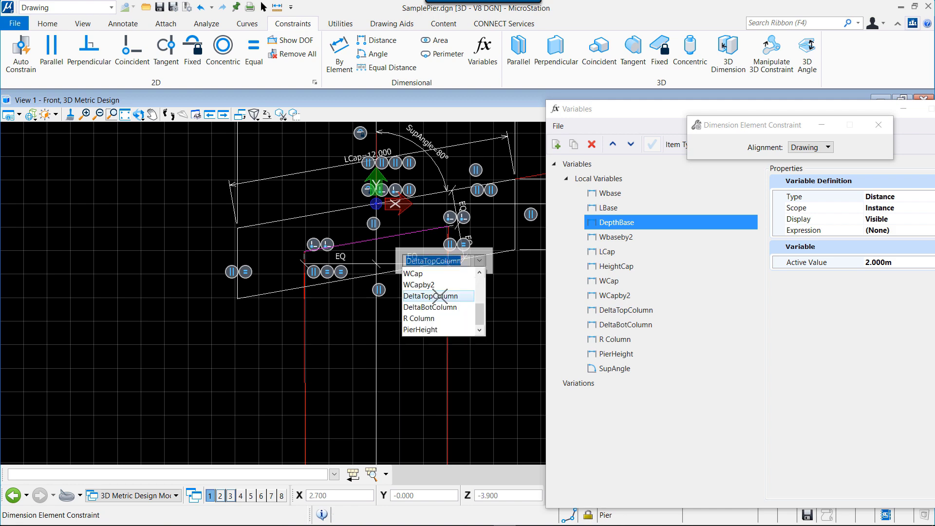
pyautogui.click(438, 287)
pyautogui.scroll(-3, 299, 301)
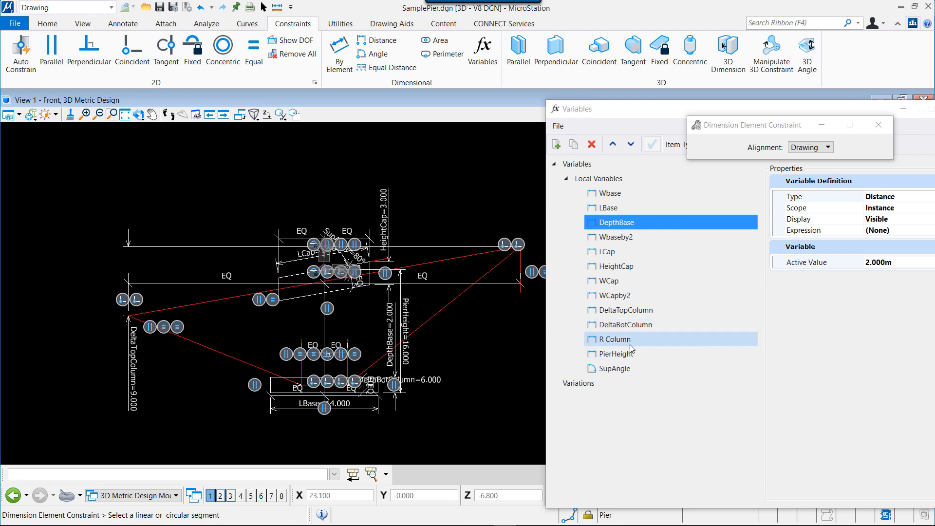
pyautogui.click(632, 312)
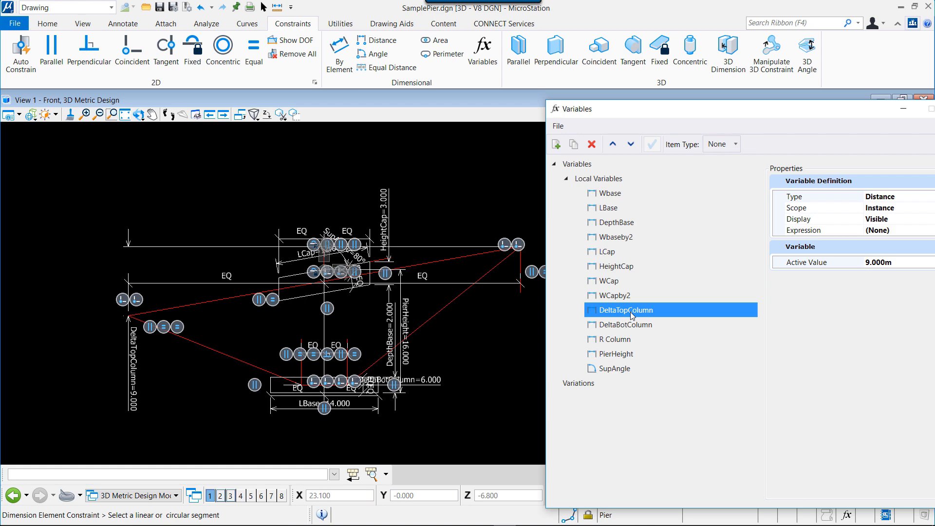
pyautogui.click(449, 235)
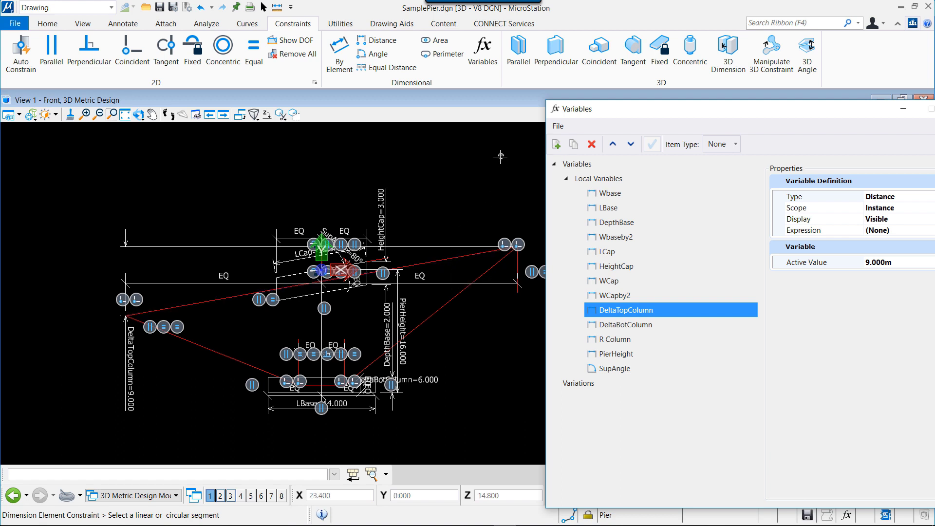
pyautogui.hotkey('ctrl', 'z')
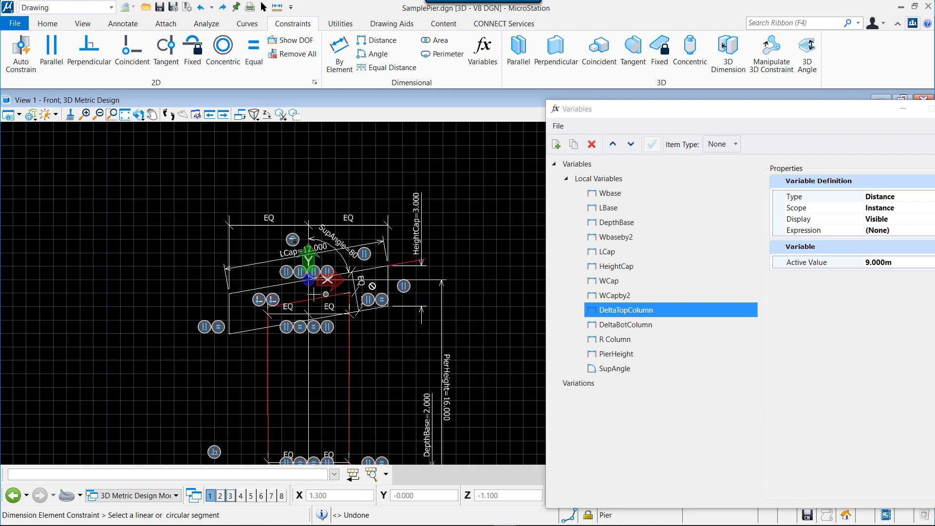
# Add a true-aligned distance constraint between the two endpoints of the sloped column-top line, driven by the DeltaTopColumn variable
pyautogui.scroll(2, 311, 294)
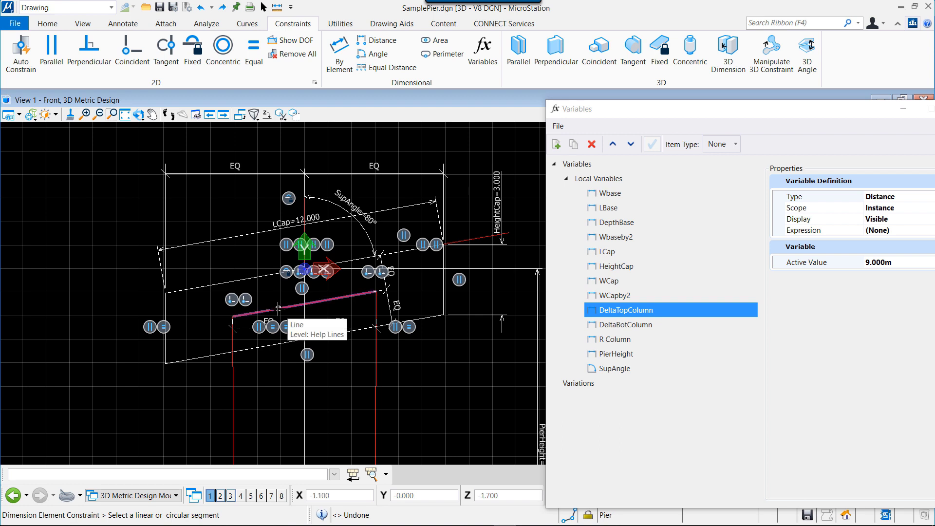
pyautogui.click(291, 301)
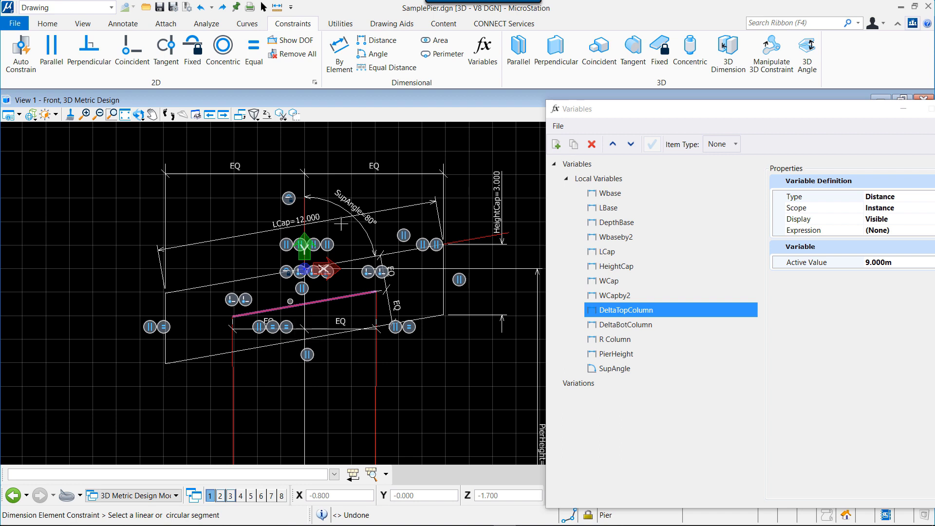
pyautogui.click(376, 40)
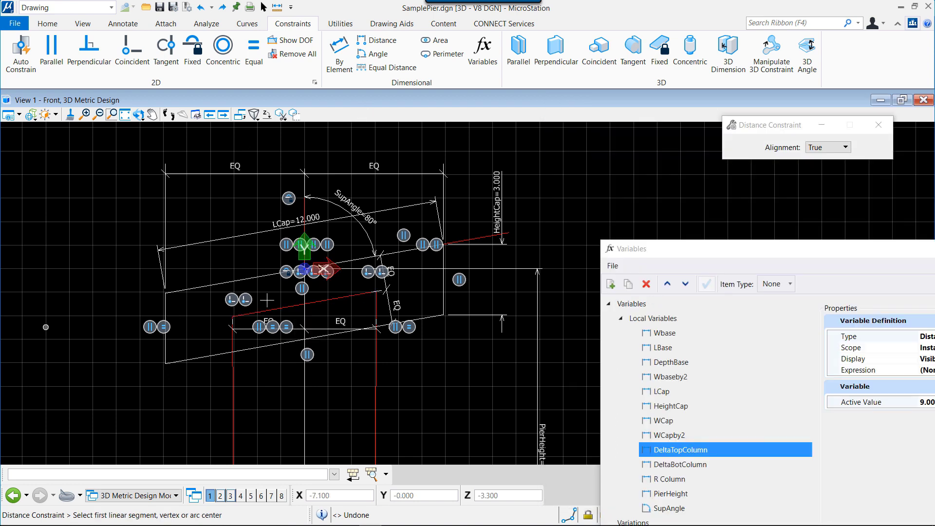
pyautogui.click(233, 317)
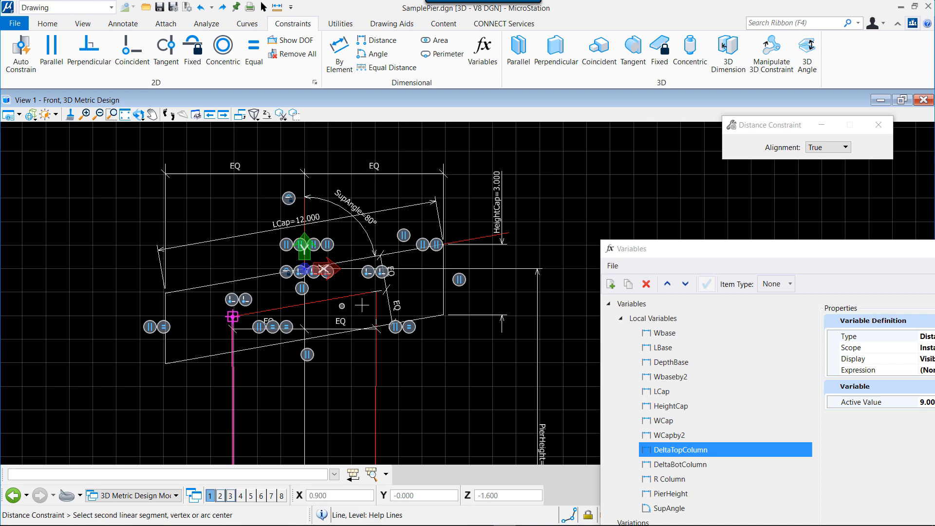
pyautogui.click(377, 291)
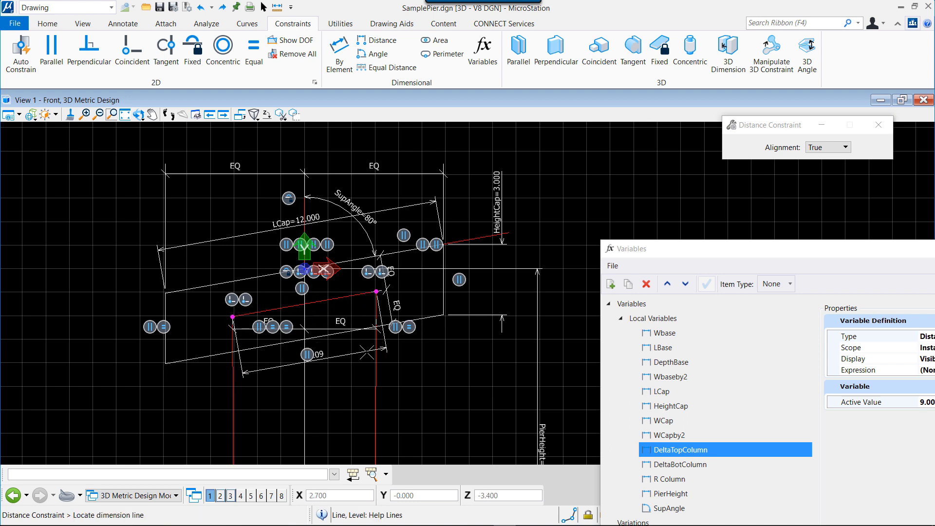
pyautogui.click(362, 363)
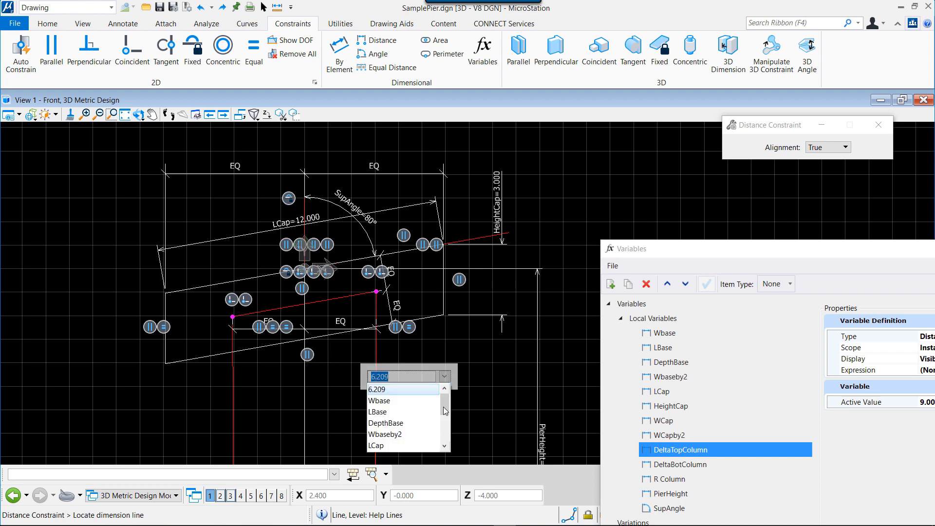
pyautogui.moveTo(445, 411); pyautogui.dragTo(447, 447)
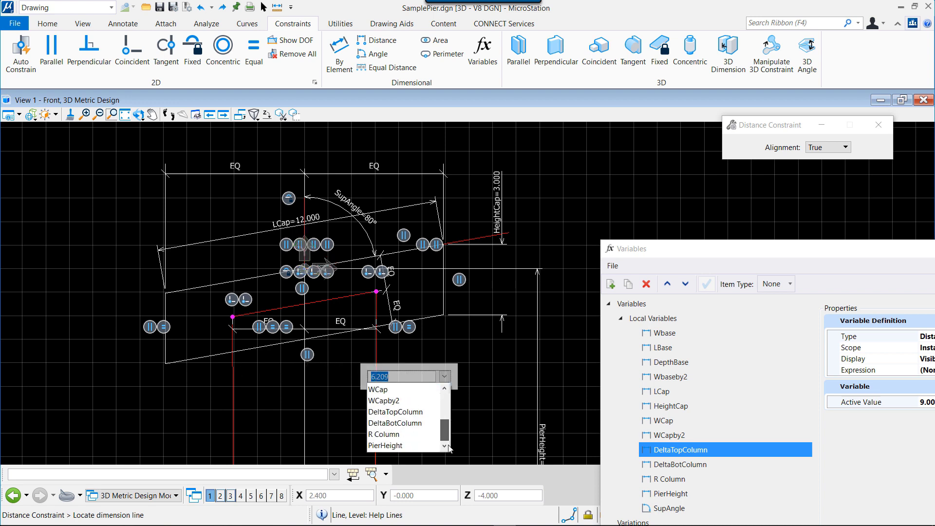
pyautogui.click(405, 413)
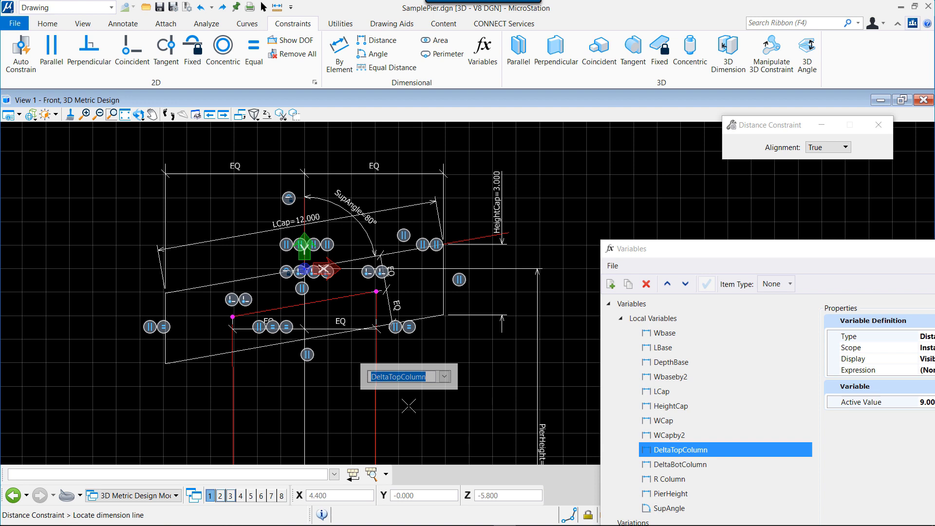
pyautogui.click(409, 406)
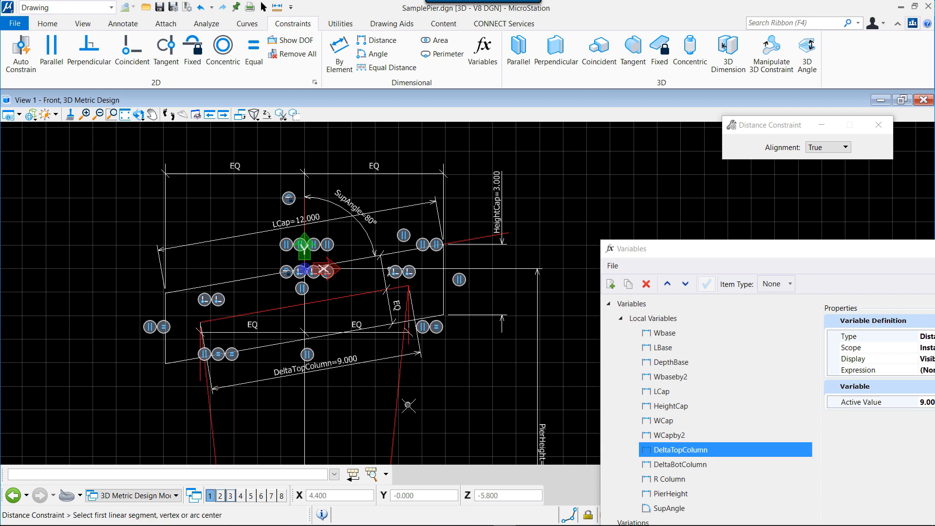
# Set the active value of the HeightCap variable to 2 m
pyautogui.scroll(-2, 353, 339)
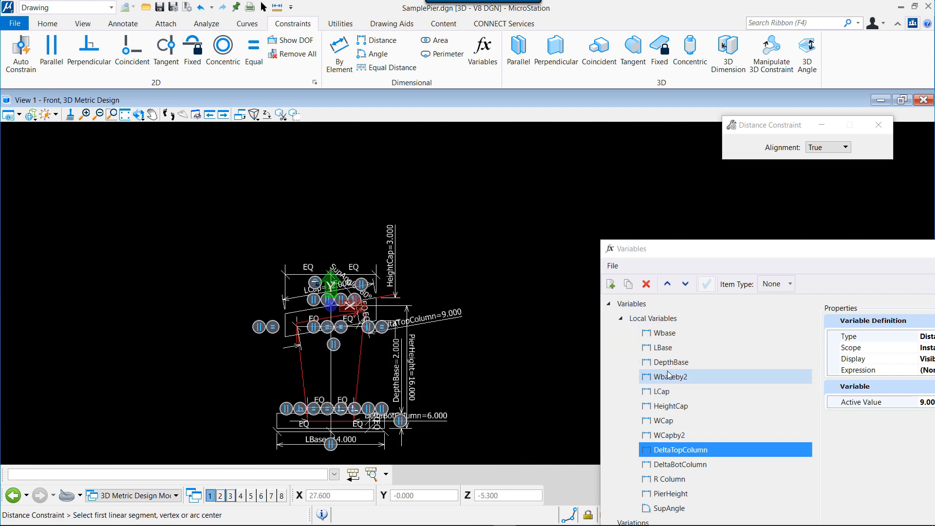
pyautogui.click(691, 412)
pyautogui.click(929, 403)
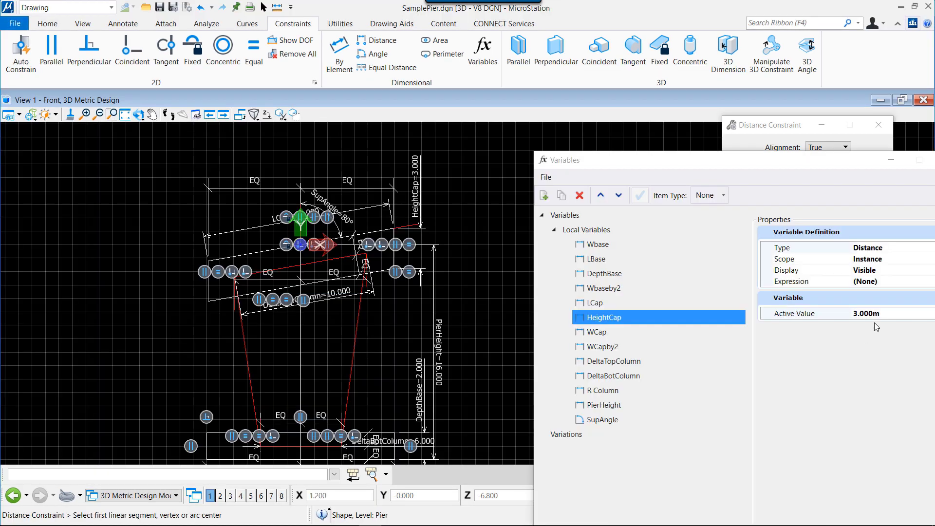
pyautogui.click(886, 313)
pyautogui.moveTo(886, 313); pyautogui.dragTo(848, 291)
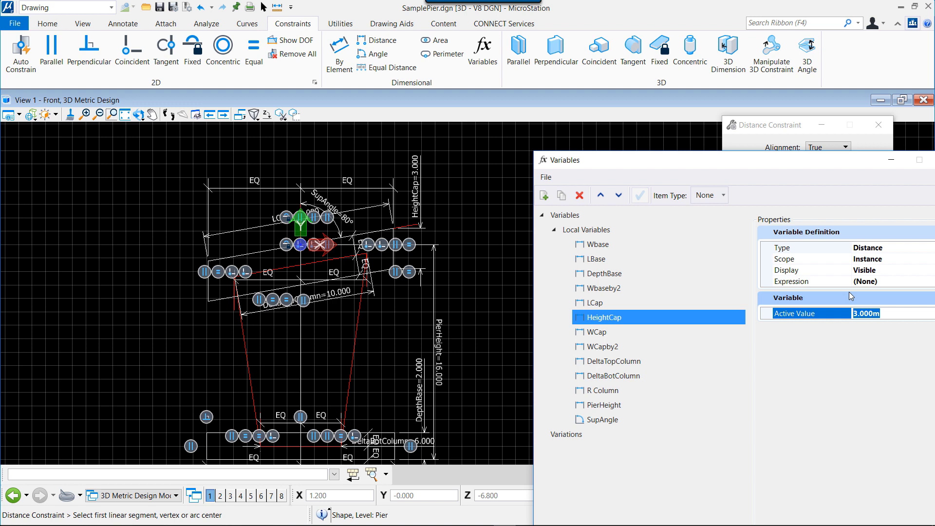
pyautogui.write('2')
pyautogui.press('Return')
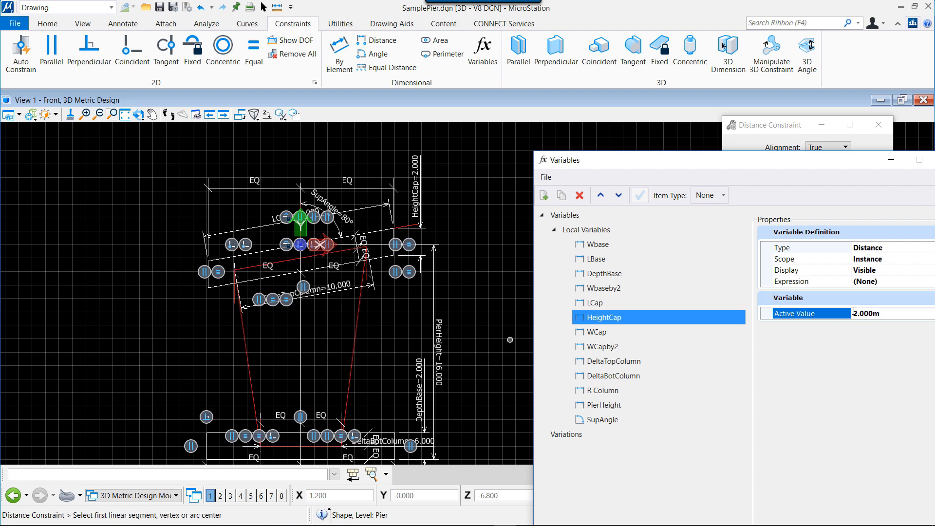
# Set the active value of the DeltaTopColumn variable to 11 m
pyautogui.click(630, 363)
pyautogui.click(896, 314)
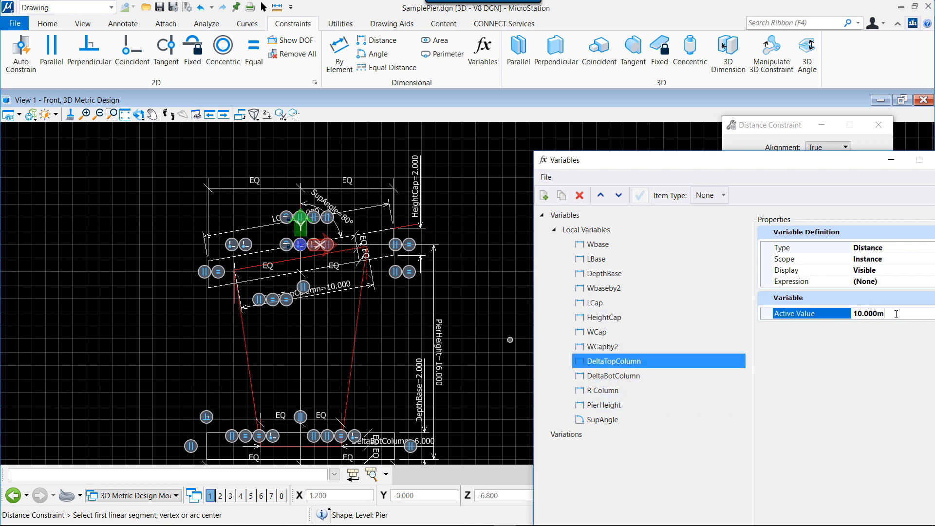
pyautogui.doubleClick(877, 313)
pyautogui.write('11')
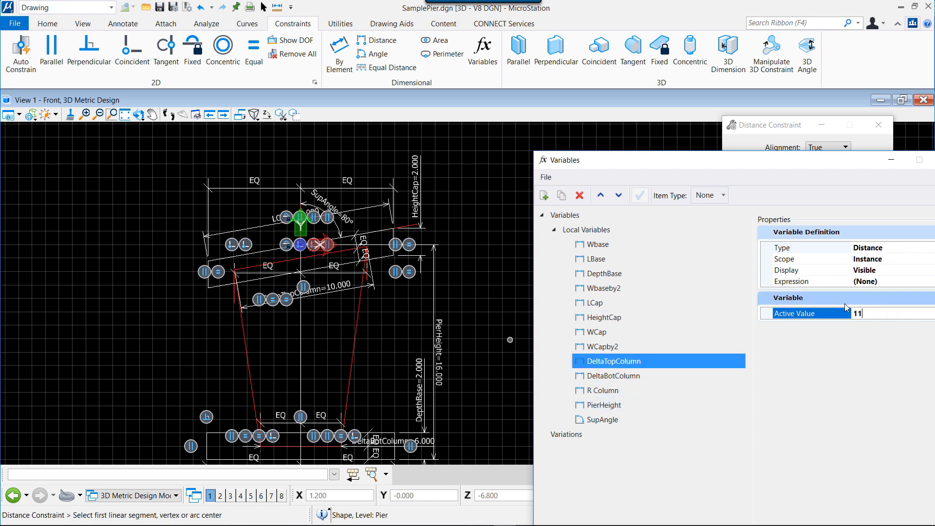
pyautogui.press('Return')
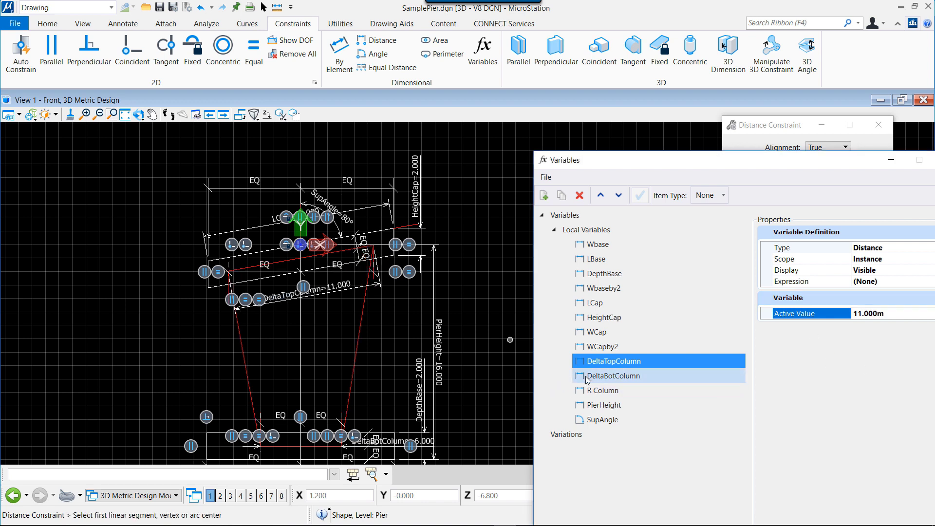
# Set the active value of the DeltaBotColumn variable to 7 m and close the variables dialog
pyautogui.click(586, 379)
pyautogui.doubleClick(852, 314)
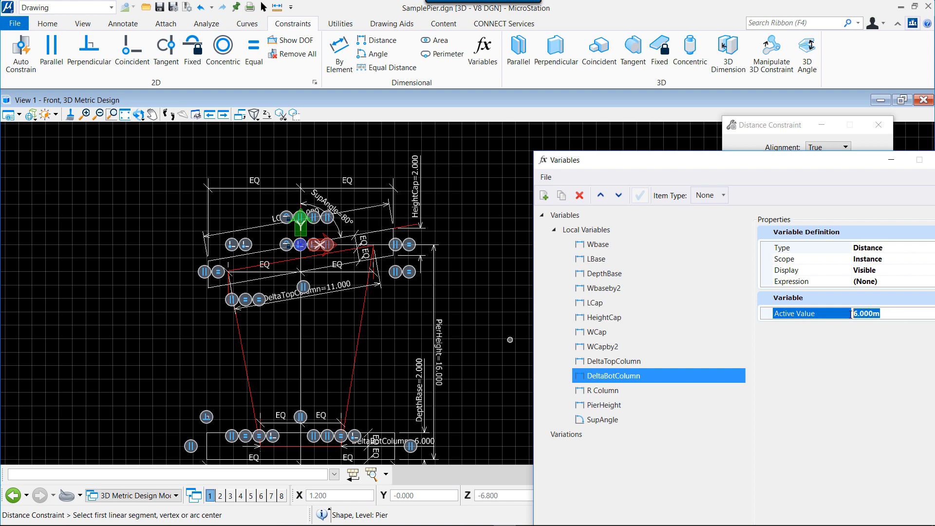
pyautogui.write('7')
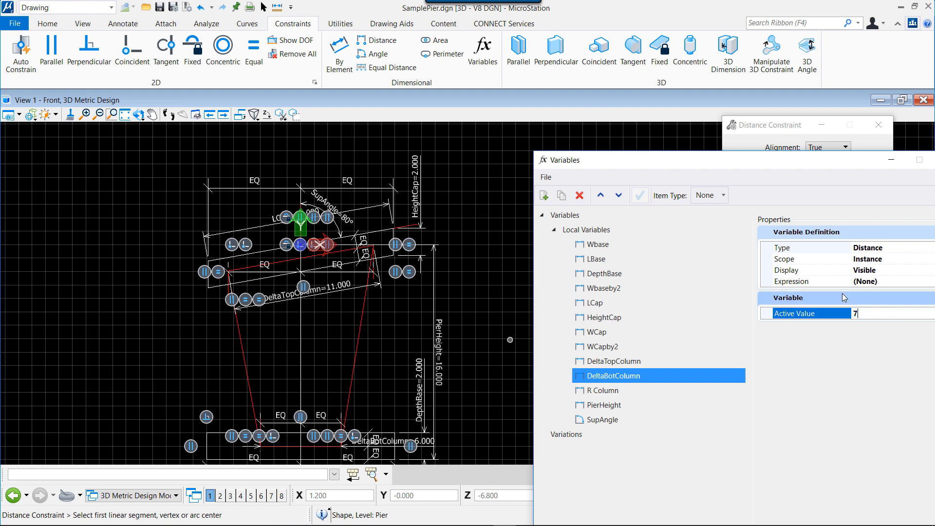
pyautogui.press('Return')
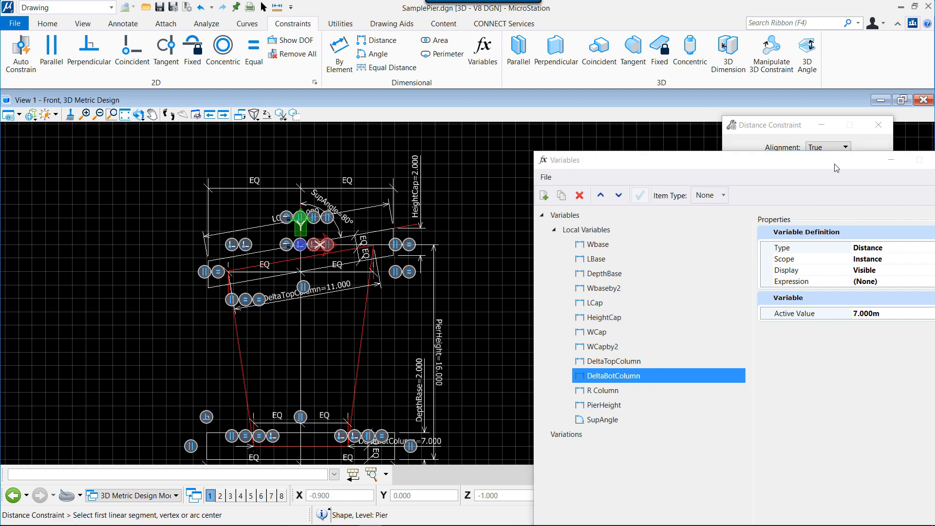
pyautogui.moveTo(836, 168); pyautogui.dragTo(774, 167)
pyautogui.click(856, 163)
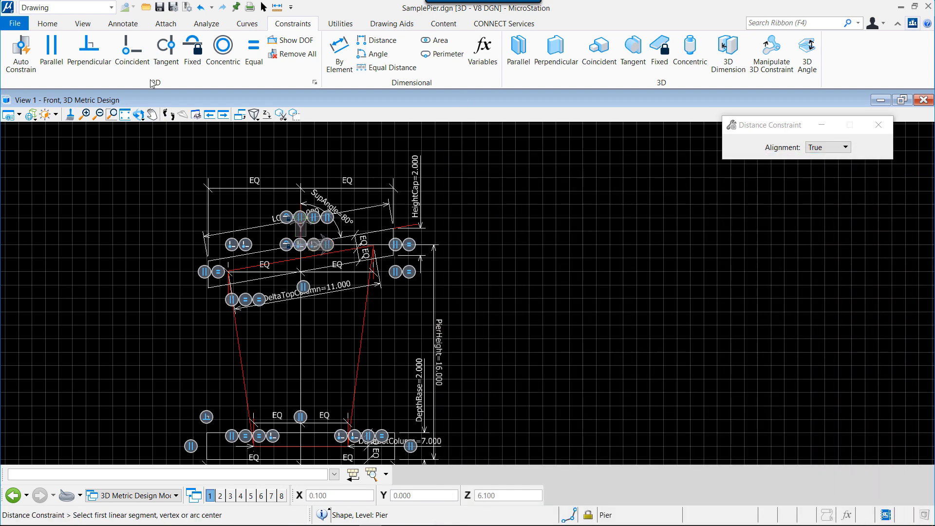
# Switch from the Drawing workflow to the Modeling workflow
pyautogui.click(111, 8)
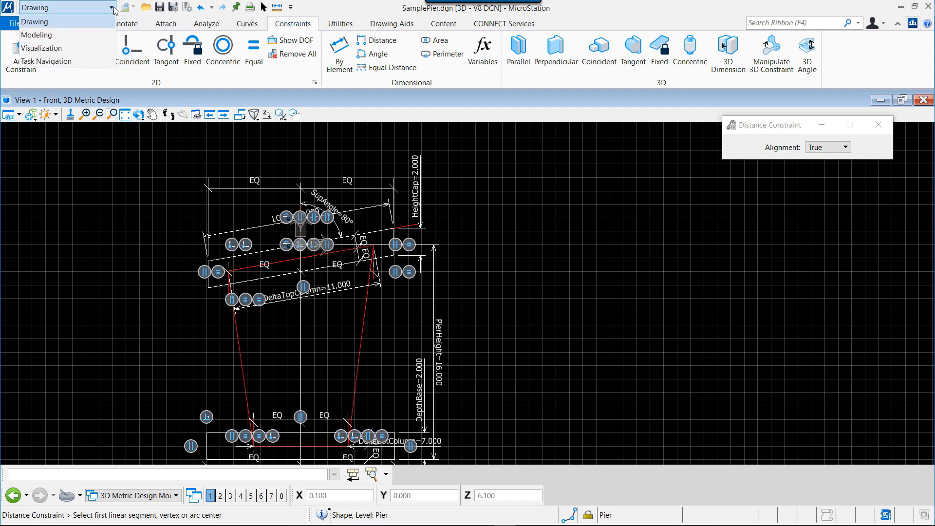
pyautogui.click(52, 22)
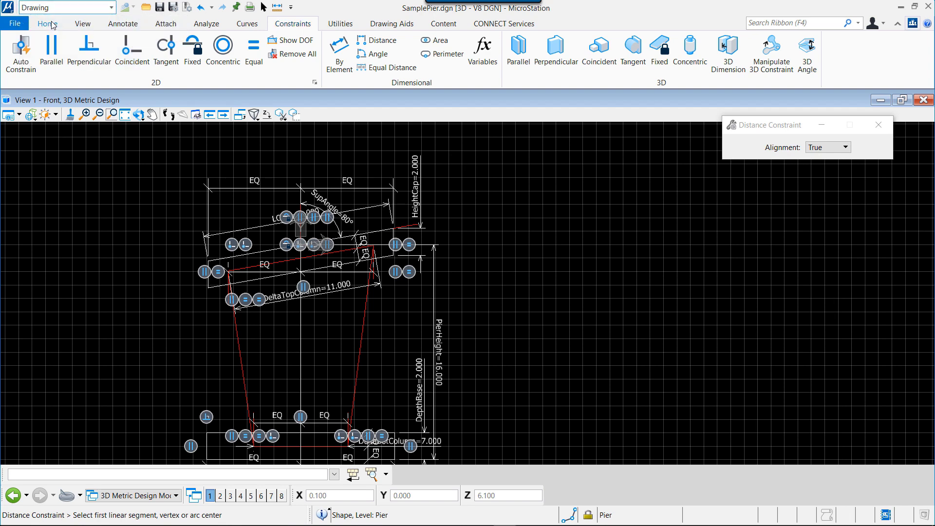
pyautogui.click(112, 7)
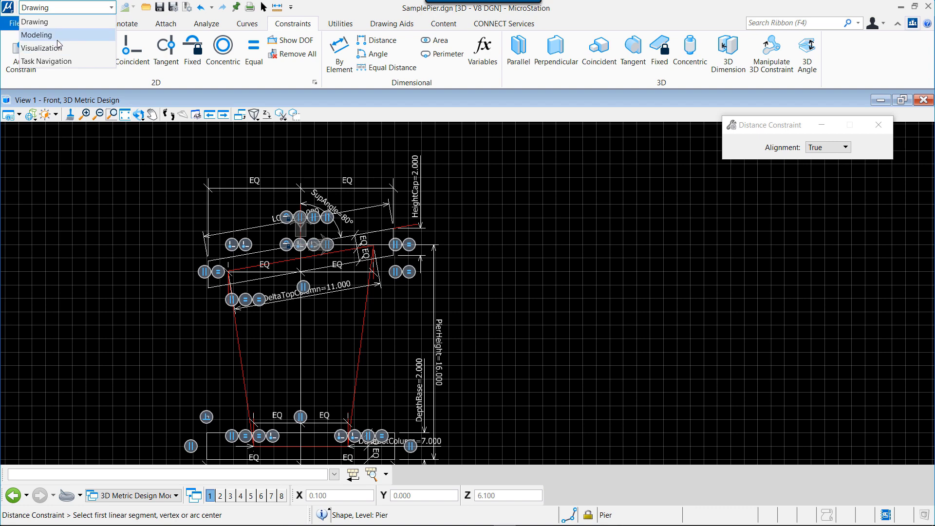
pyautogui.click(56, 38)
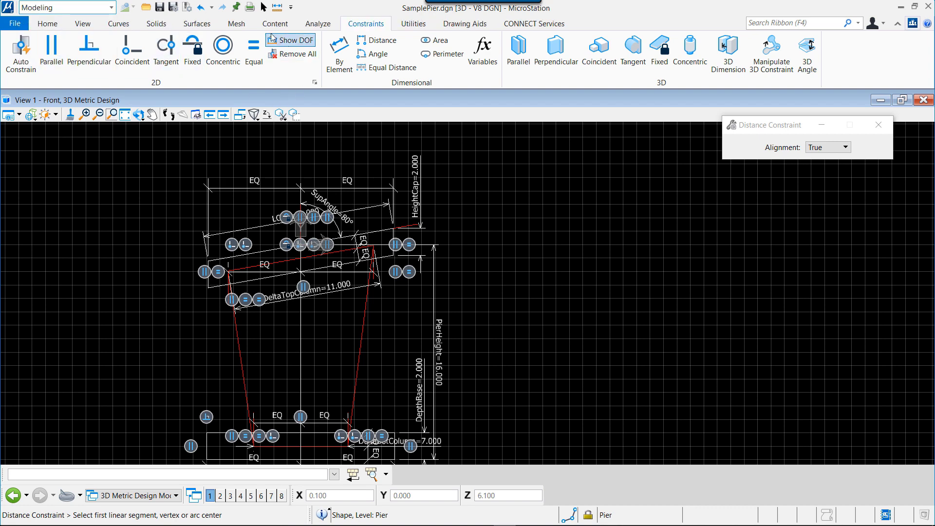
# Set up a parametric solid extrusion with its distance linked to the Wbaseby2 variable and extending in both directions
pyautogui.click(157, 24)
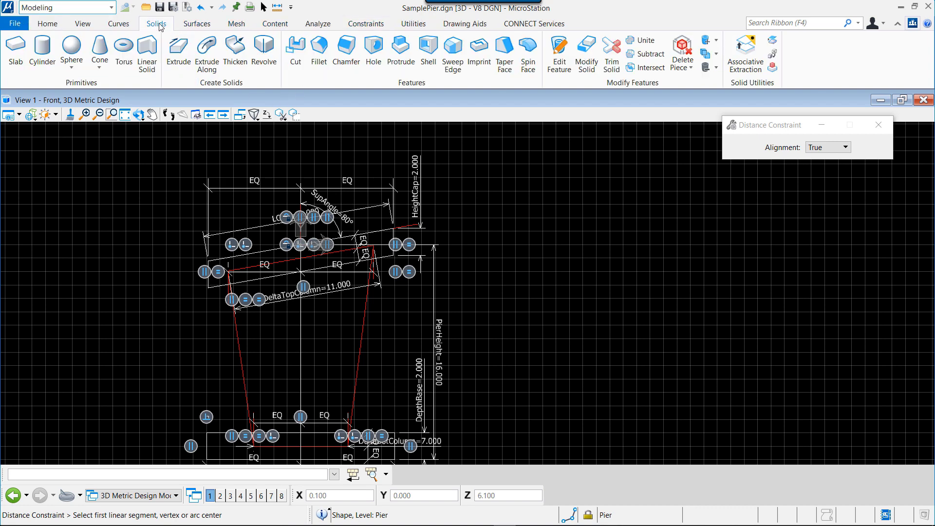
pyautogui.click(189, 73)
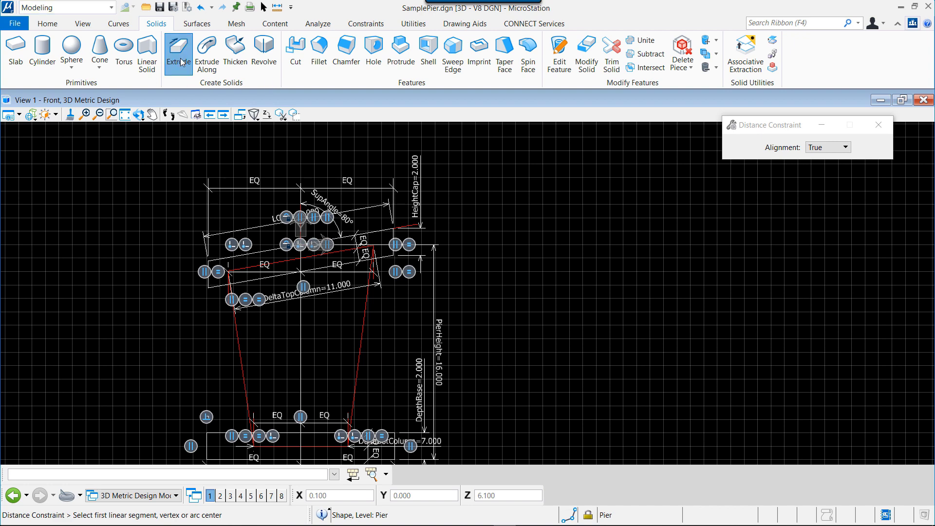
pyautogui.moveTo(742, 136); pyautogui.dragTo(616, 162)
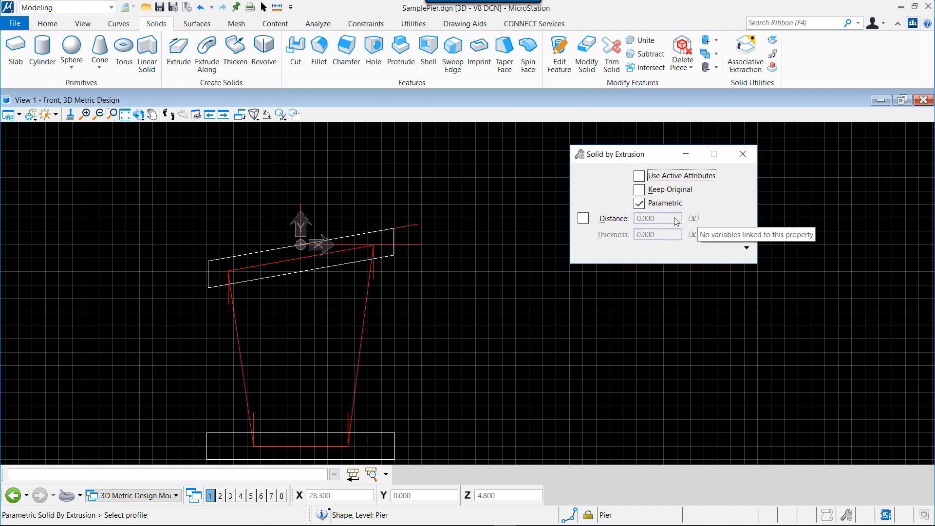
pyautogui.click(583, 219)
pyautogui.click(694, 218)
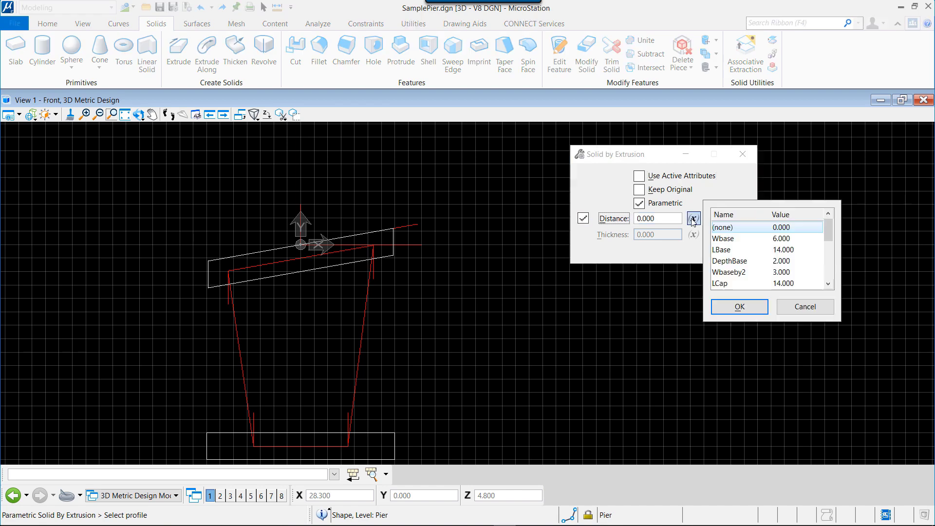
pyautogui.click(753, 274)
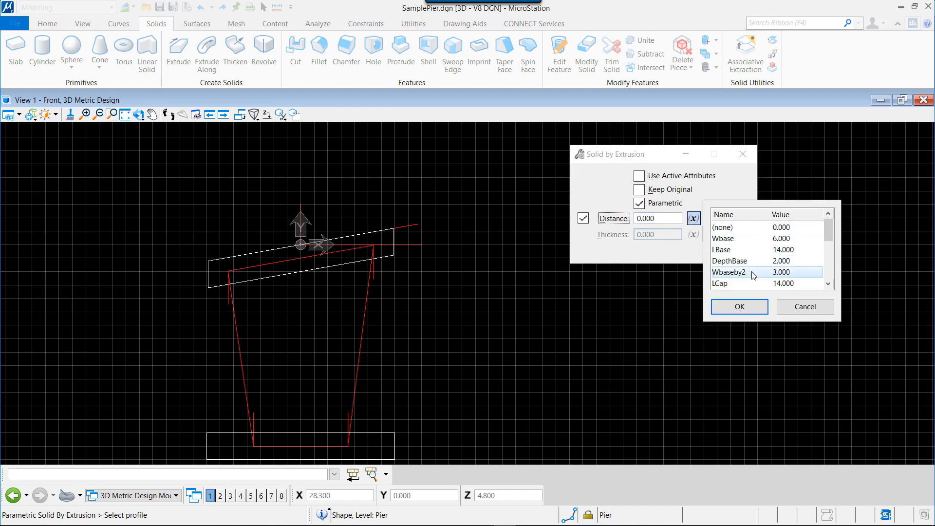
pyautogui.click(757, 307)
pyautogui.click(746, 247)
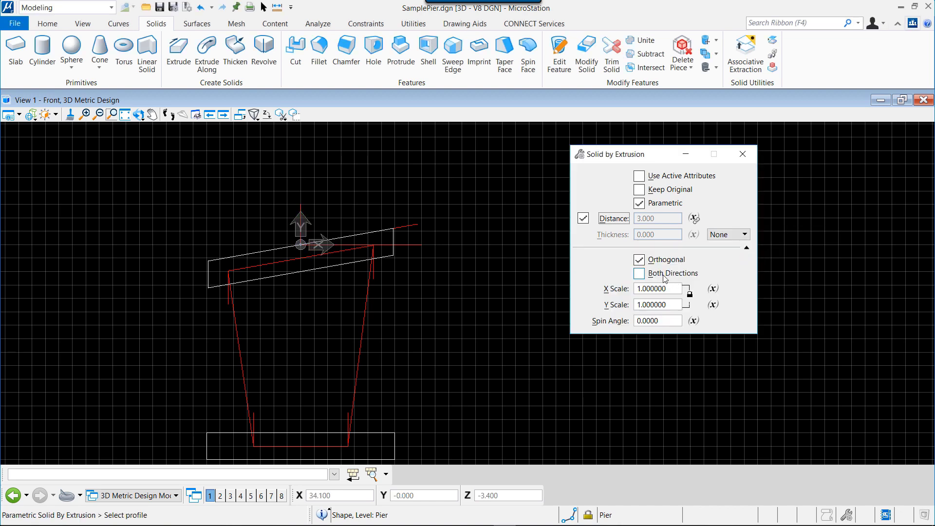
pyautogui.click(639, 275)
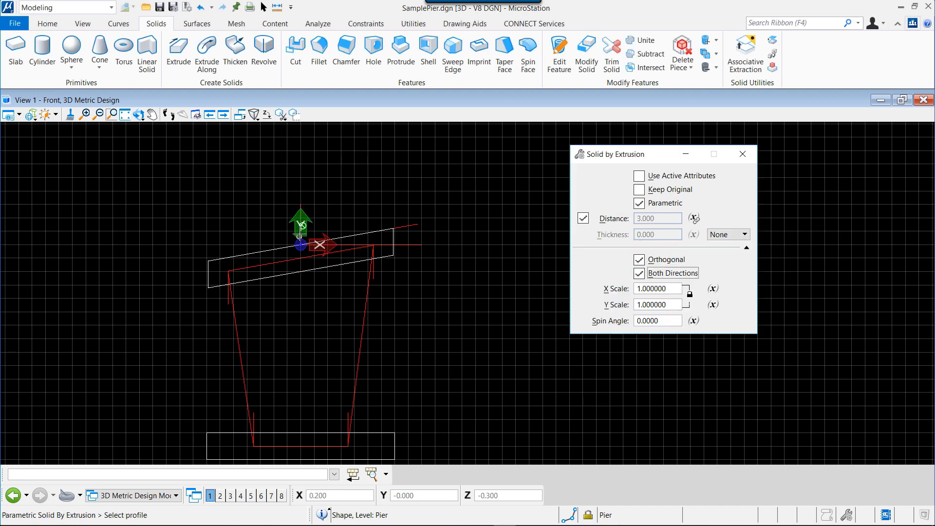
# Rotate the front view into a 3D orientation and extrude the base rectangle at the pier's foot
pyautogui.click(139, 114)
pyautogui.click(187, 198)
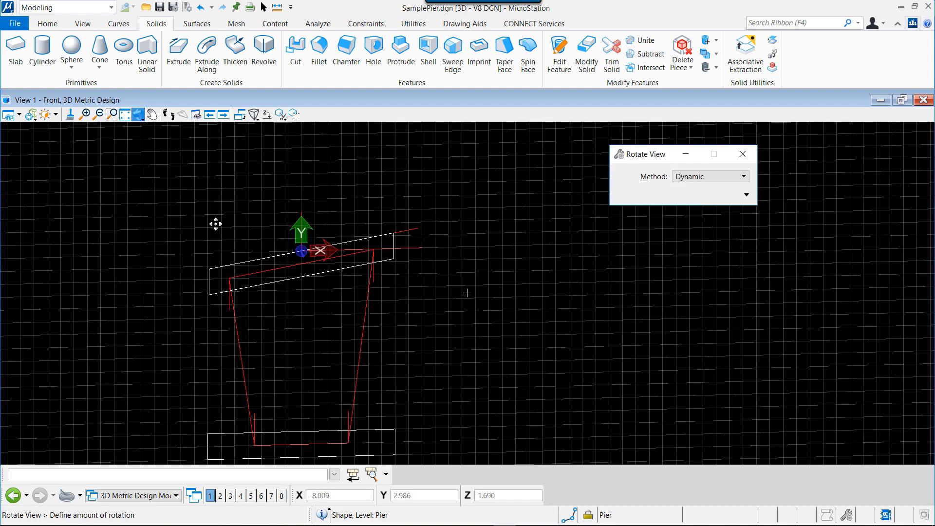
pyautogui.click(331, 331)
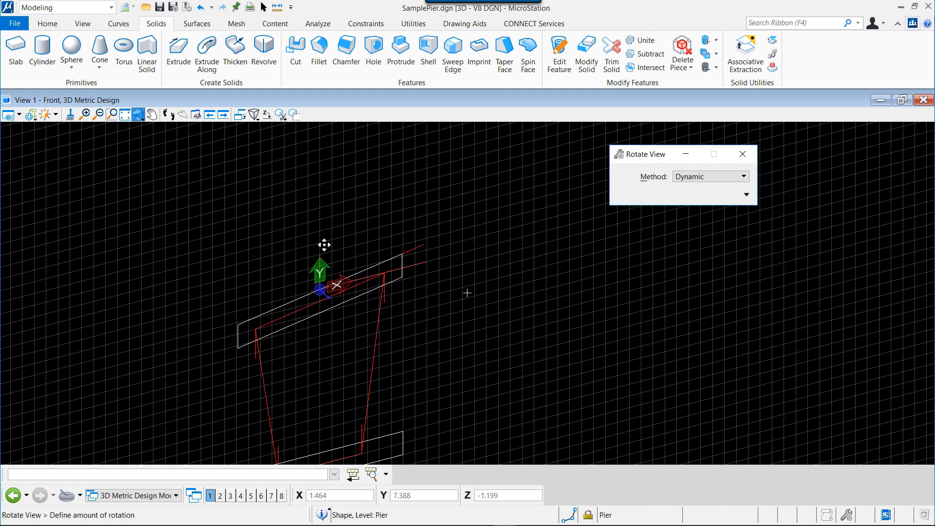
pyautogui.rightClick(408, 424)
pyautogui.click(403, 431)
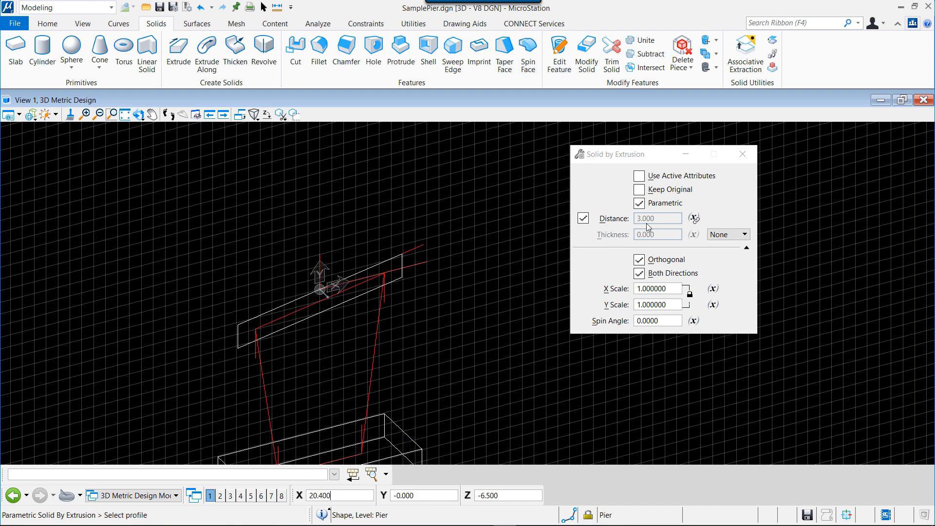
# Link the extrusion distance to the WCapby2 variable, extrude the sloped cap profile in both directions, and close the extrusion settings
pyautogui.click(693, 218)
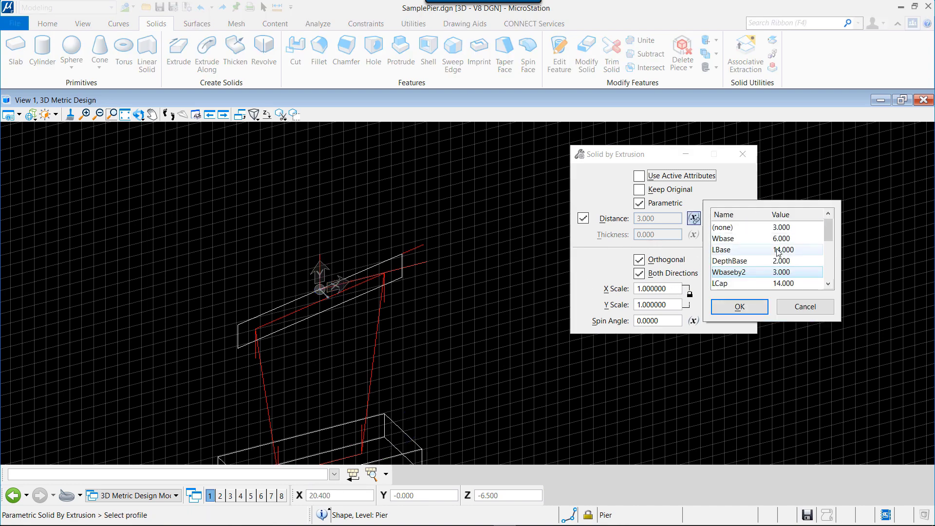
pyautogui.scroll(-1, 828, 246)
pyautogui.scroll(-1, 828, 254)
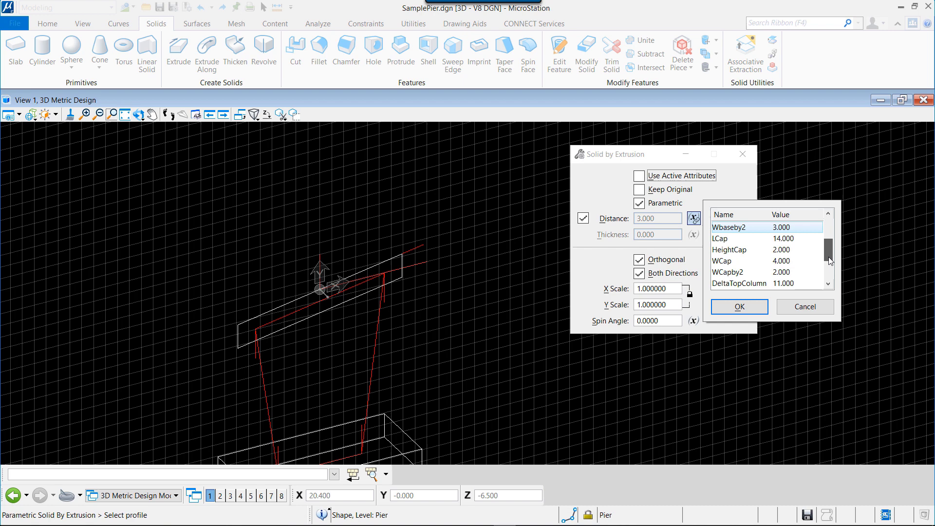
pyautogui.doubleClick(724, 272)
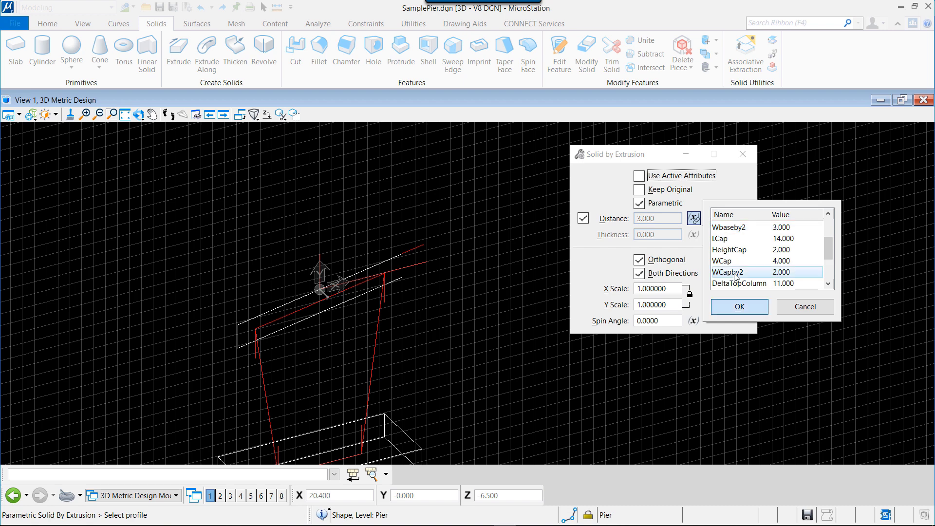
pyautogui.click(410, 271)
pyautogui.click(430, 255)
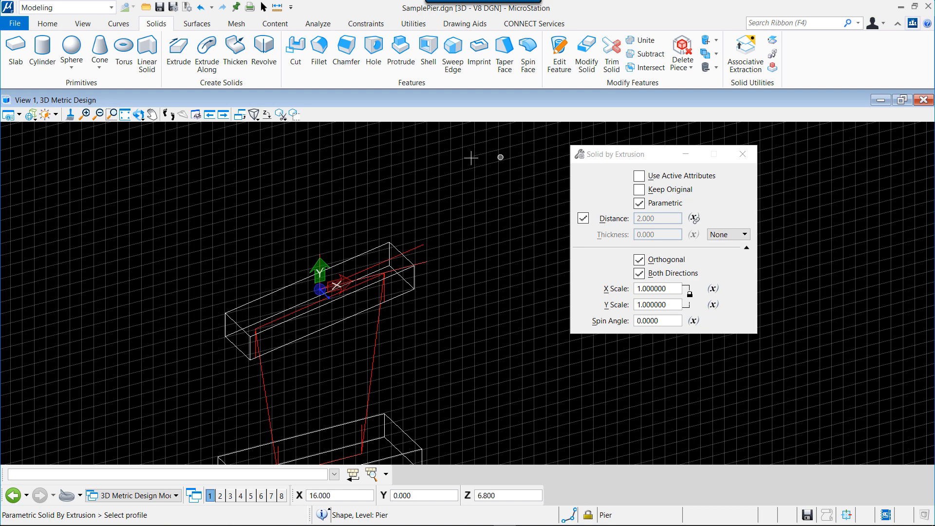
pyautogui.click(742, 154)
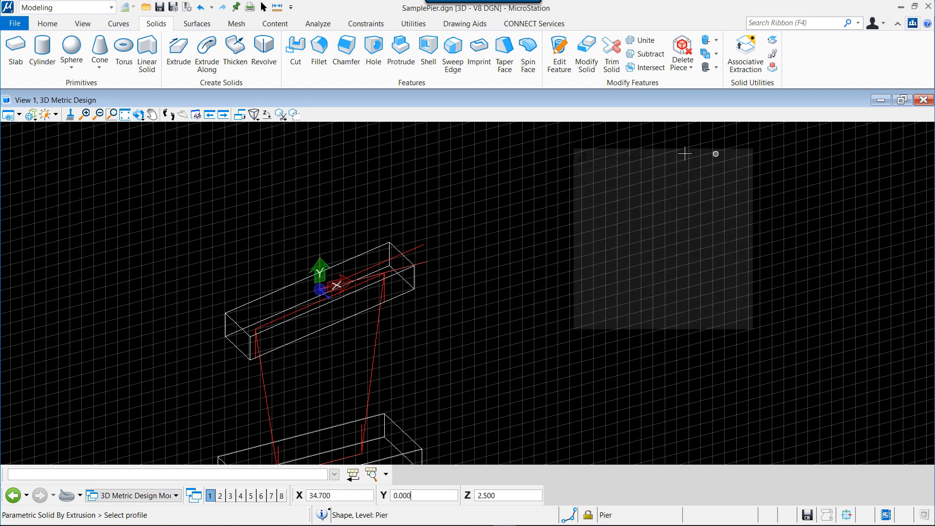
# Start a circular solid extrusion along a path with the inner diameter fixed at 0
pyautogui.click(207, 49)
pyautogui.click(642, 181)
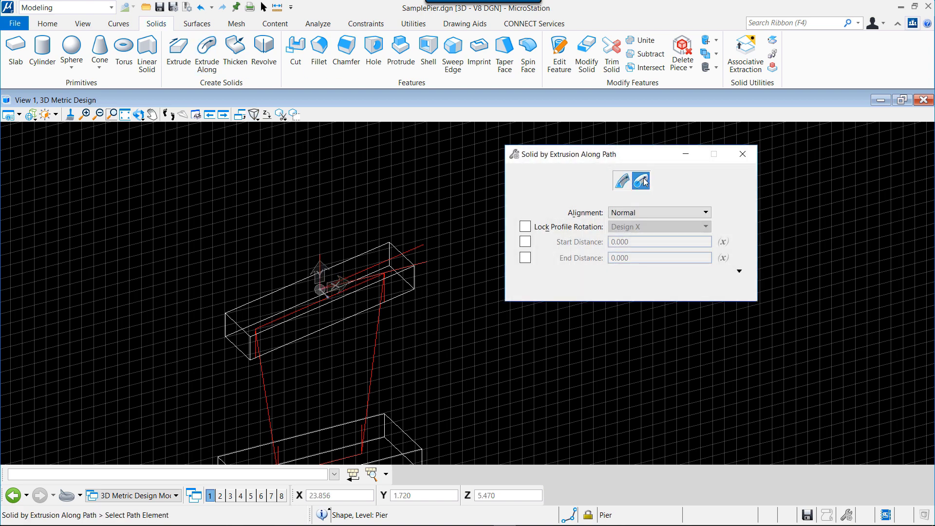
pyautogui.click(525, 214)
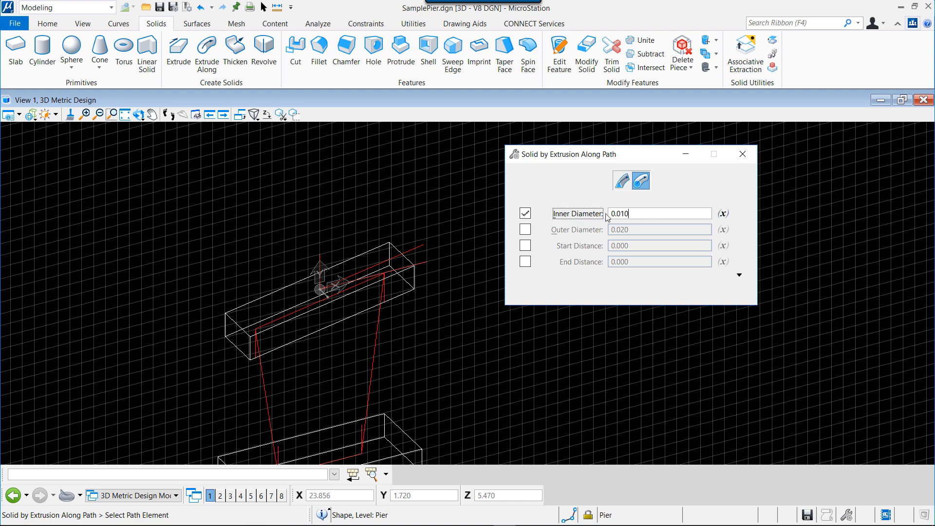
pyautogui.press('Tab')
pyautogui.write('0')
pyautogui.press('Tab')
# Fix the outer diameter of the circular extrusion by linking it to the R Column variable
pyautogui.click(525, 230)
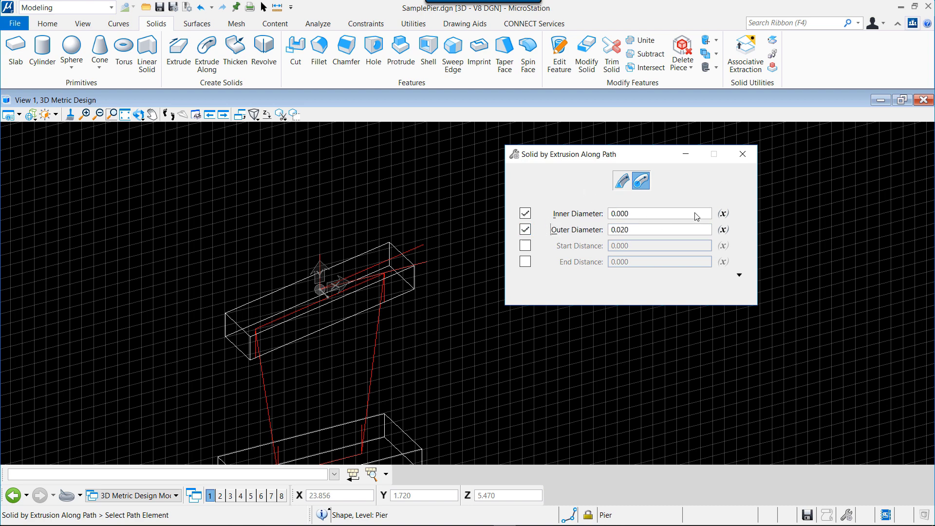
pyautogui.click(723, 229)
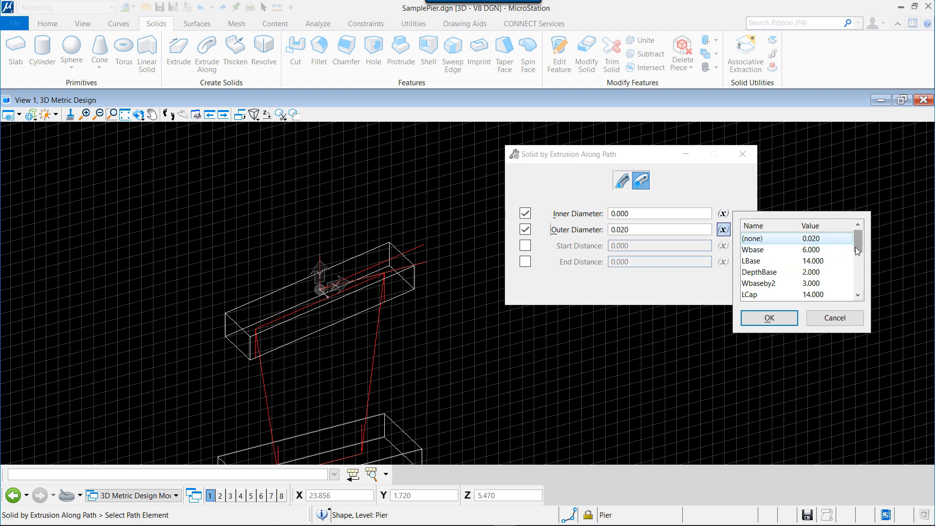
pyautogui.scroll(-3, 803, 263)
pyautogui.click(768, 274)
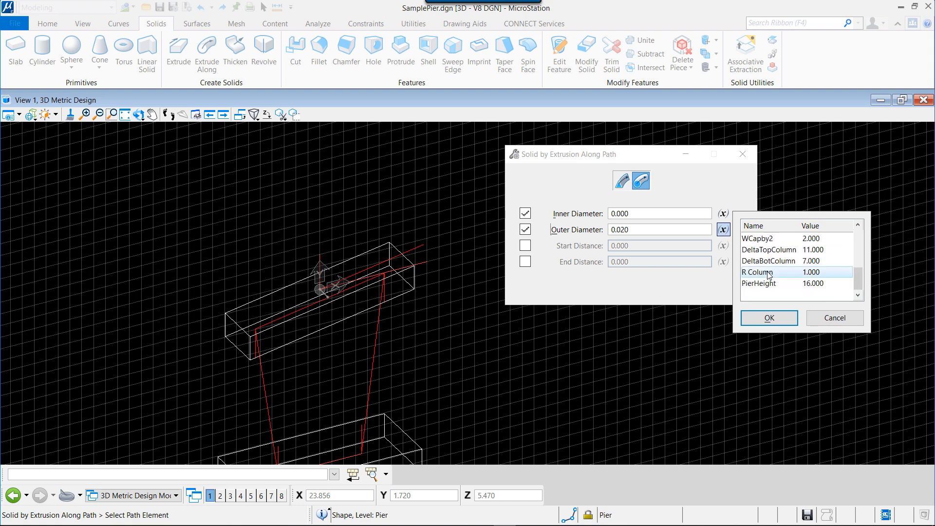
pyautogui.doubleClick(768, 274)
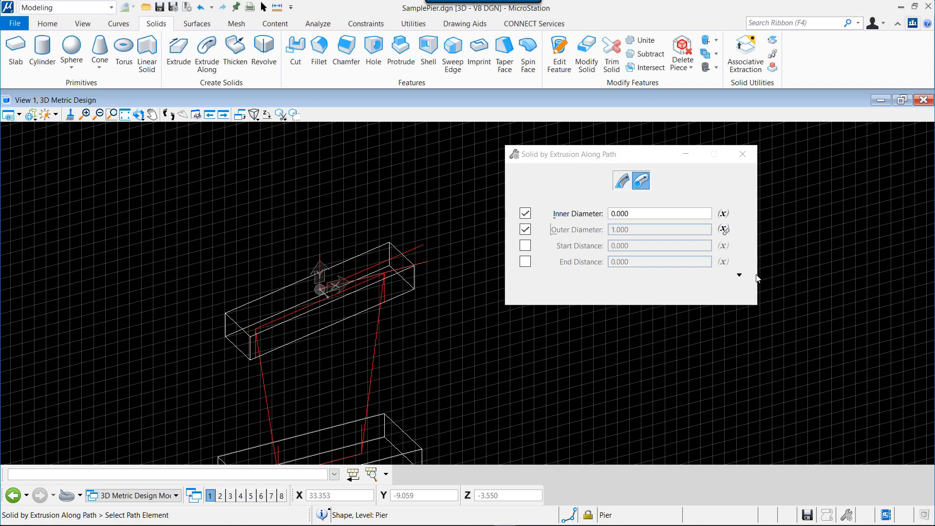
# Set both the path and the profile of the extrusion to Show
pyautogui.click(739, 275)
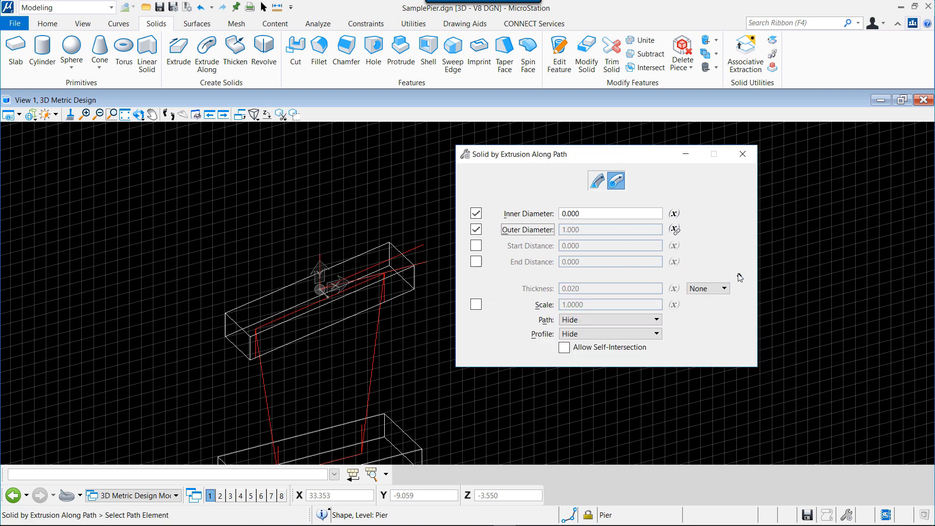
pyautogui.click(656, 320)
pyautogui.click(595, 332)
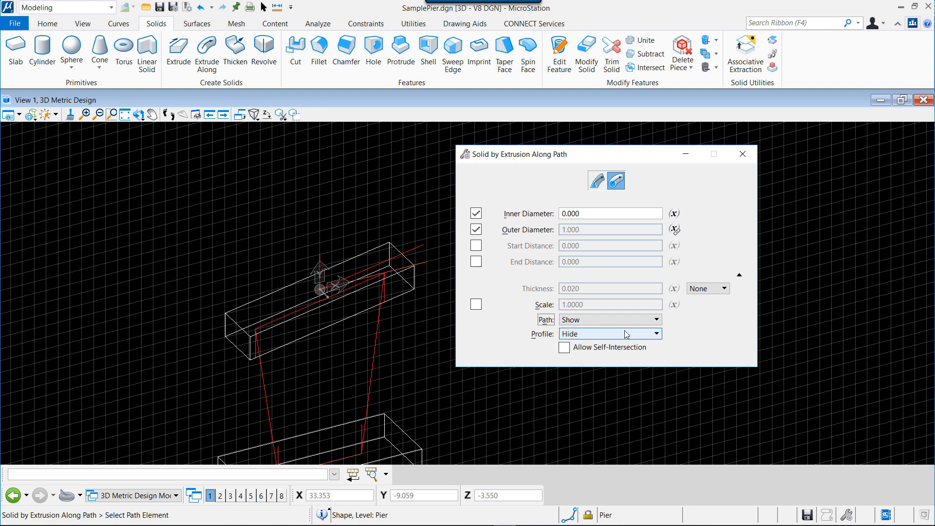
pyautogui.click(656, 334)
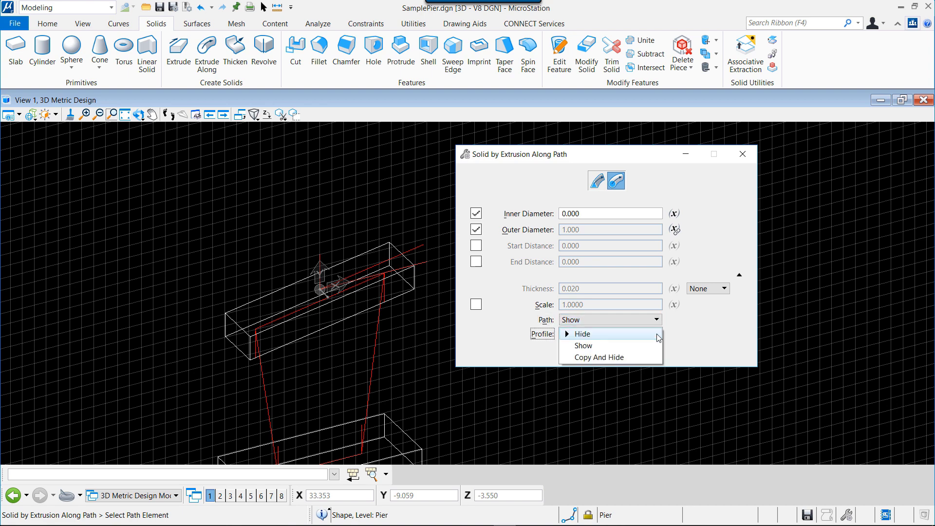
pyautogui.click(601, 346)
# Extrude circular columns along the two slanted help lines between the base and the cap
pyautogui.scroll(-2, 271, 192)
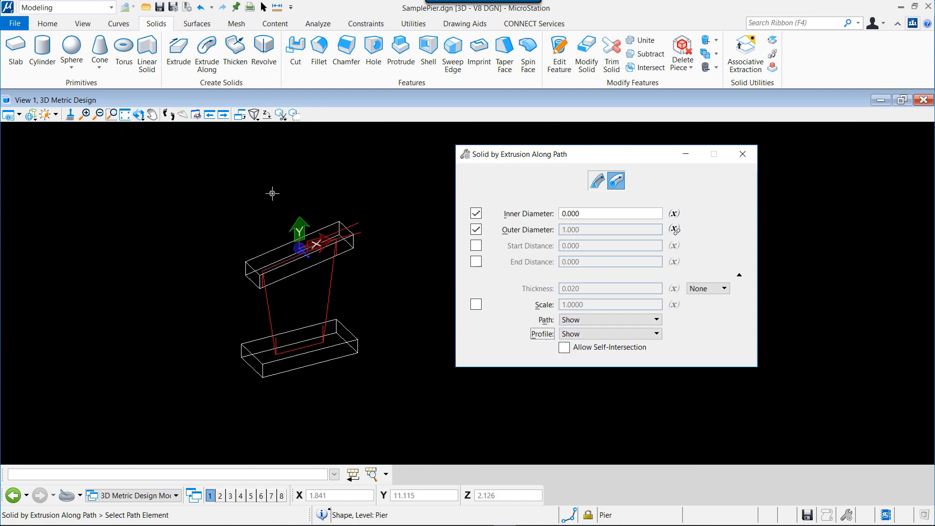
pyautogui.scroll(2, 280, 299)
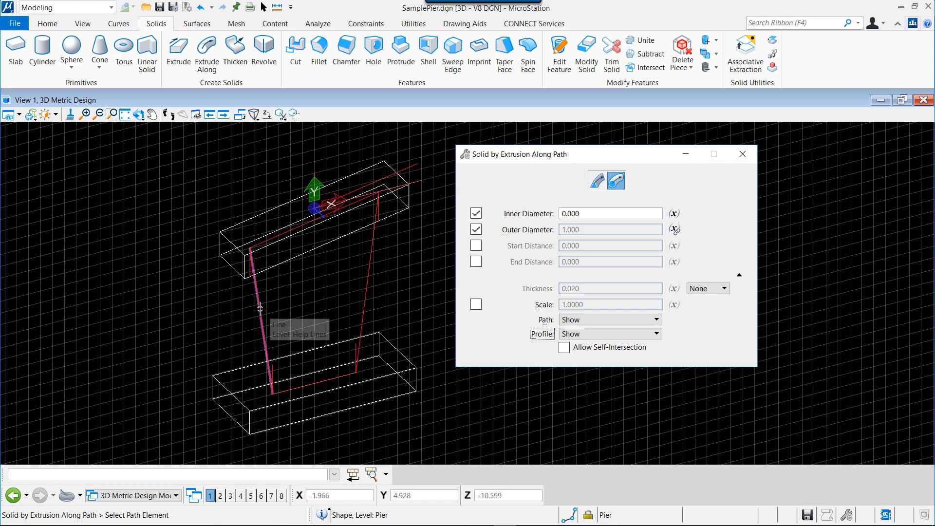
pyautogui.click(267, 308)
pyautogui.click(280, 304)
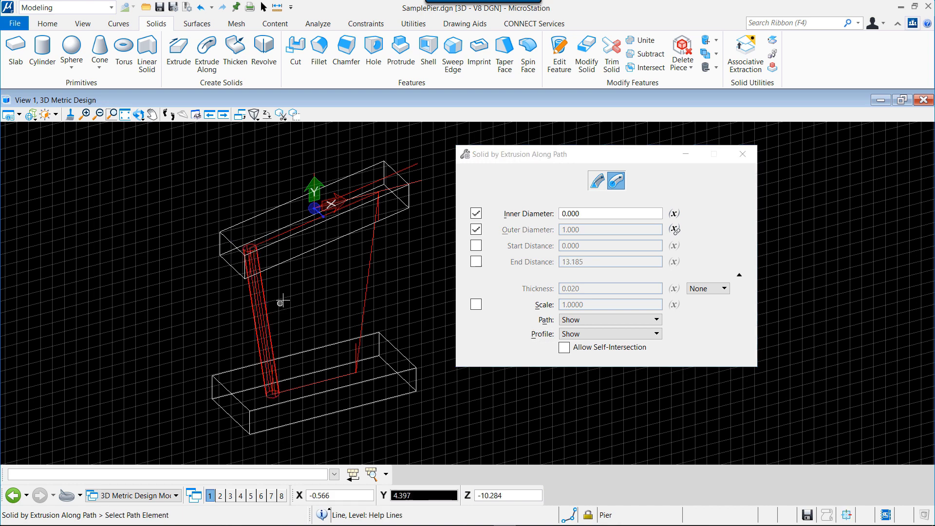
pyautogui.click(367, 278)
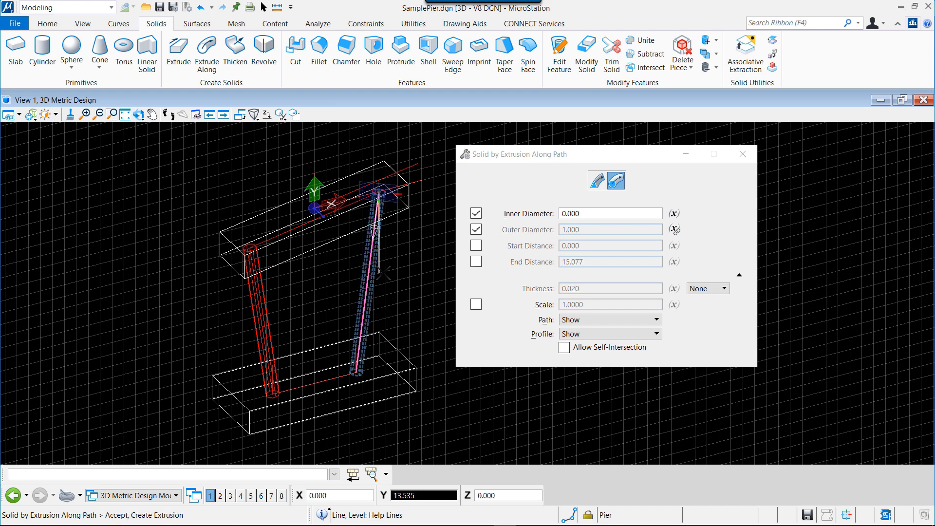
pyautogui.click(383, 273)
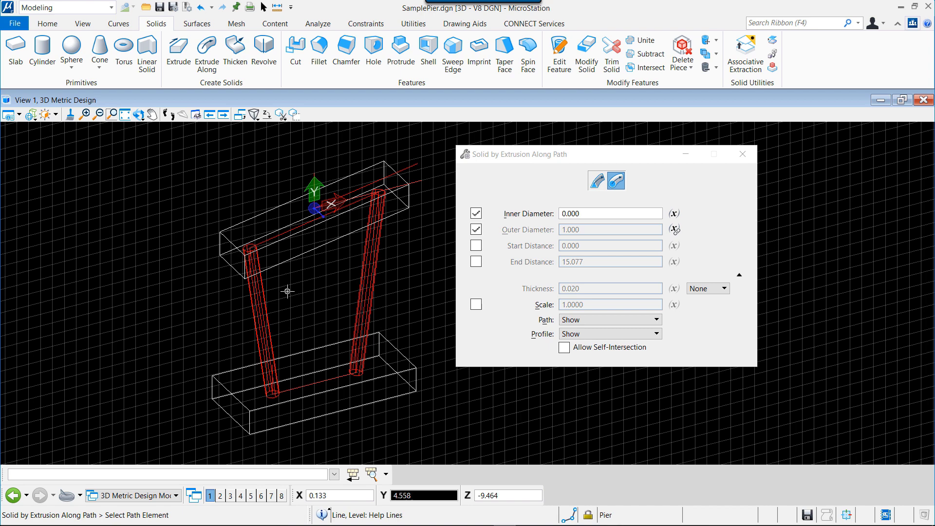
# Move both slanted column solids to the Pier level
pyautogui.click(196, 114)
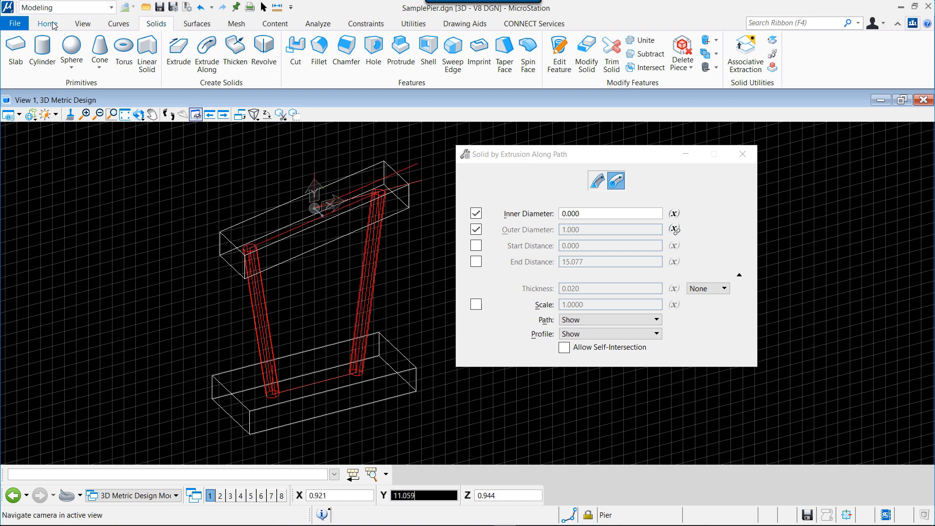
pyautogui.click(48, 23)
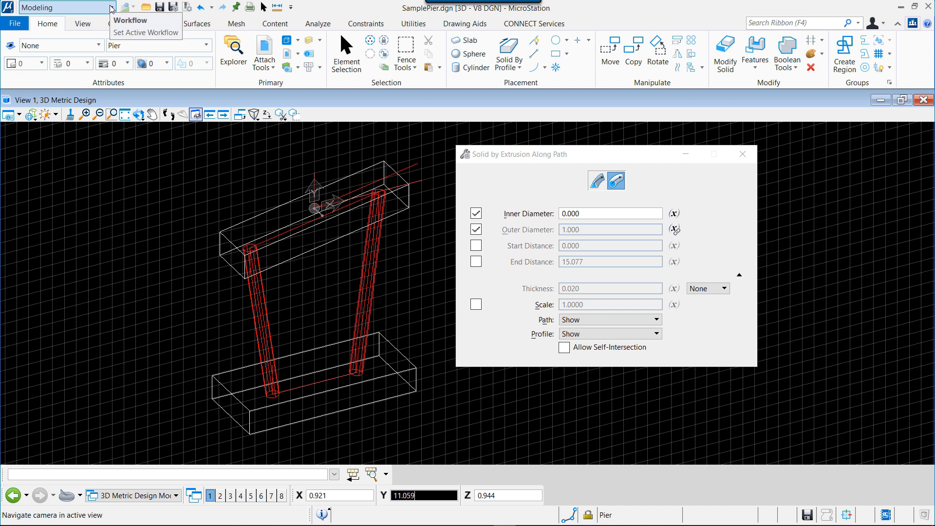
pyautogui.click(111, 9)
pyautogui.click(76, 35)
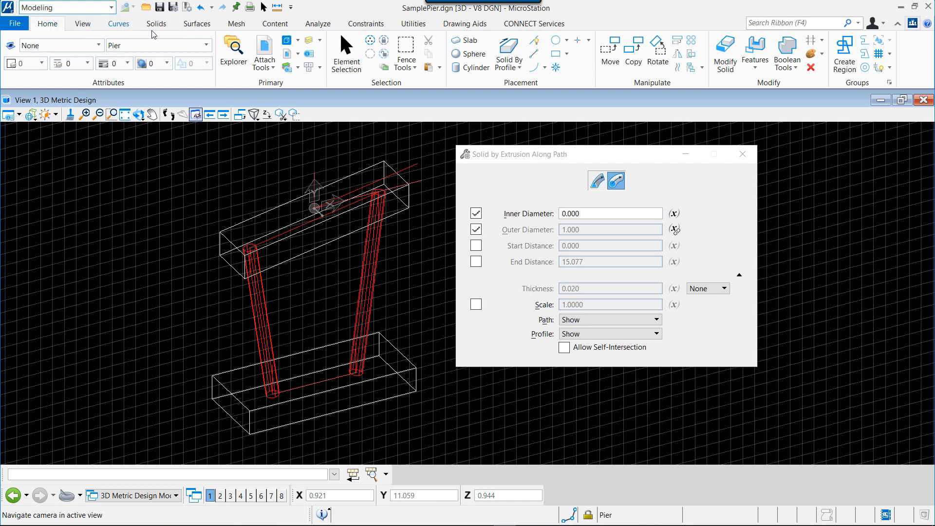
pyautogui.click(346, 54)
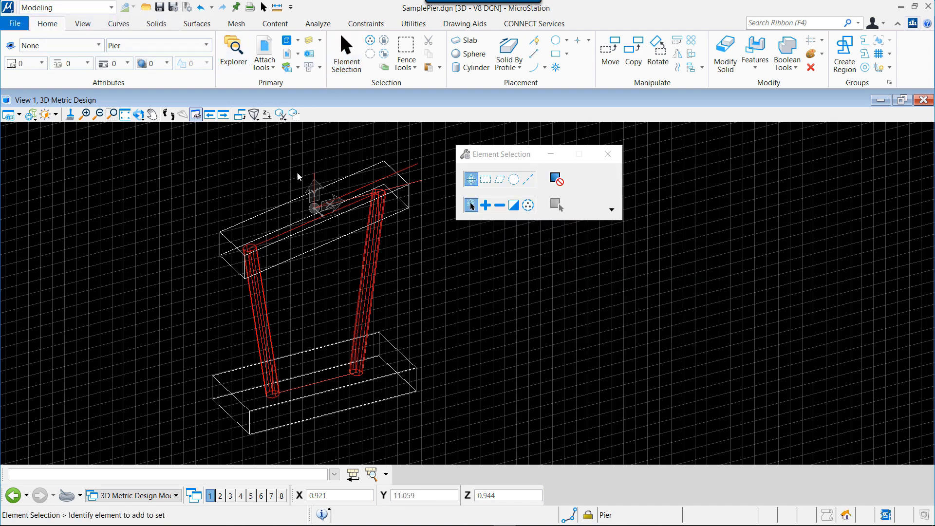
pyautogui.click(262, 298)
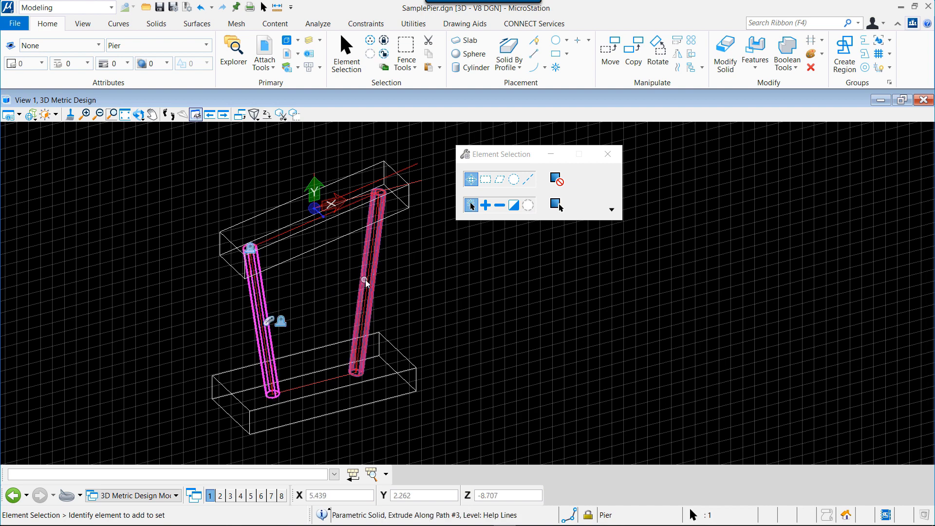
pyautogui.click(361, 277)
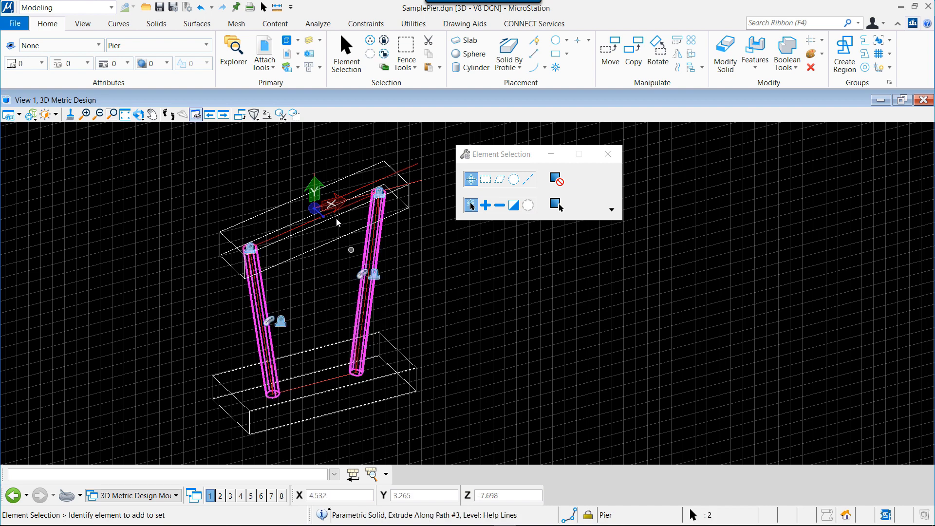
pyautogui.click(206, 45)
pyautogui.click(137, 147)
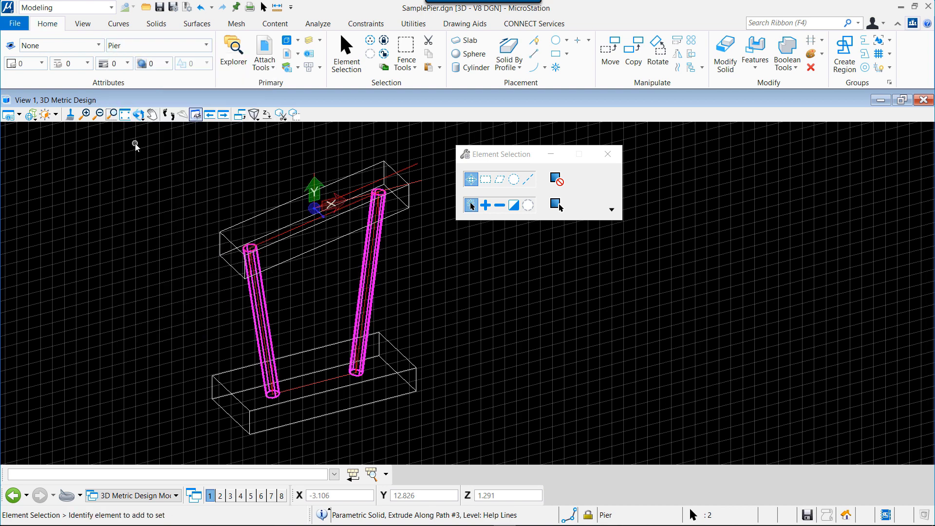
pyautogui.click(169, 192)
pyautogui.scroll(1, 261, 276)
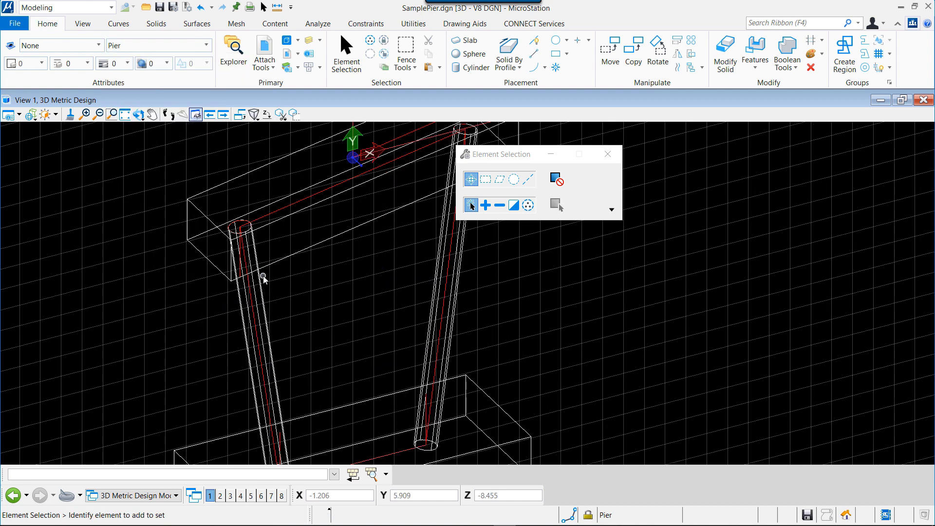
pyautogui.scroll(-1, 163, 209)
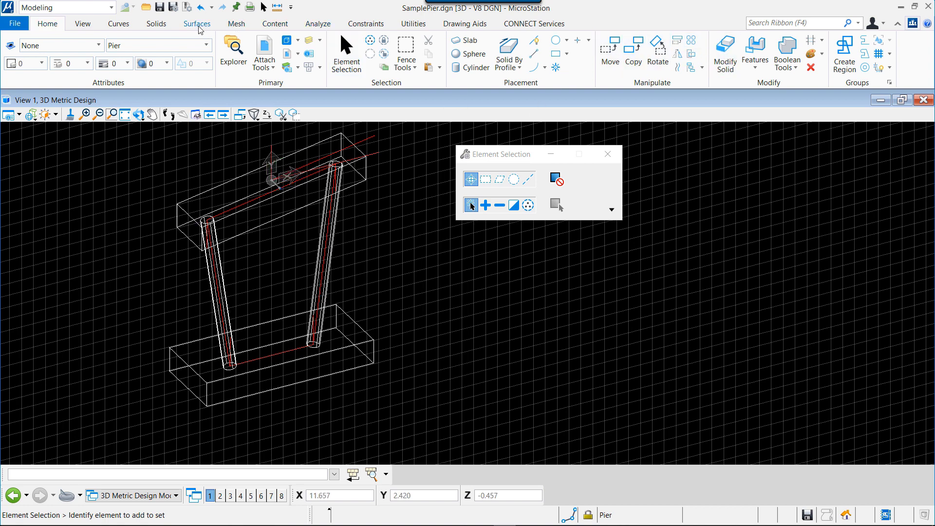
# Unite the cap, both slanted columns and the base into one solid
pyautogui.click(156, 24)
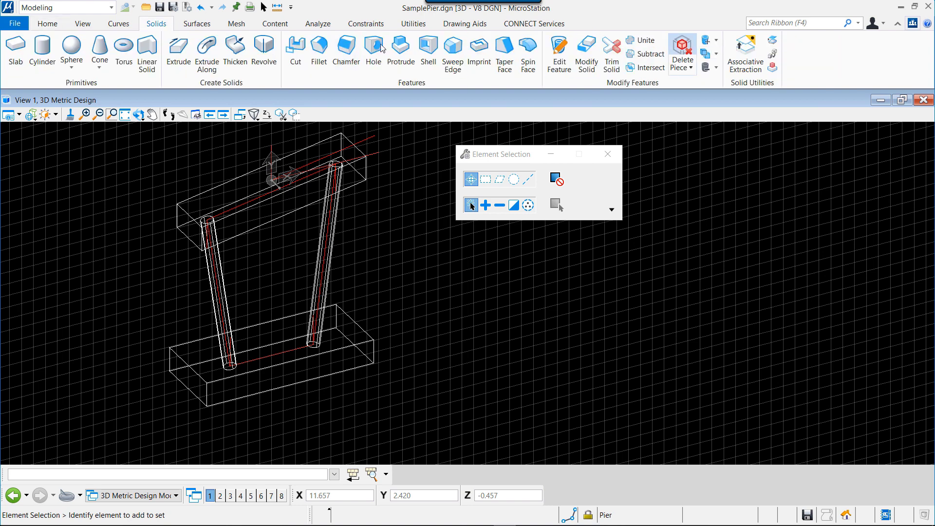
pyautogui.click(637, 40)
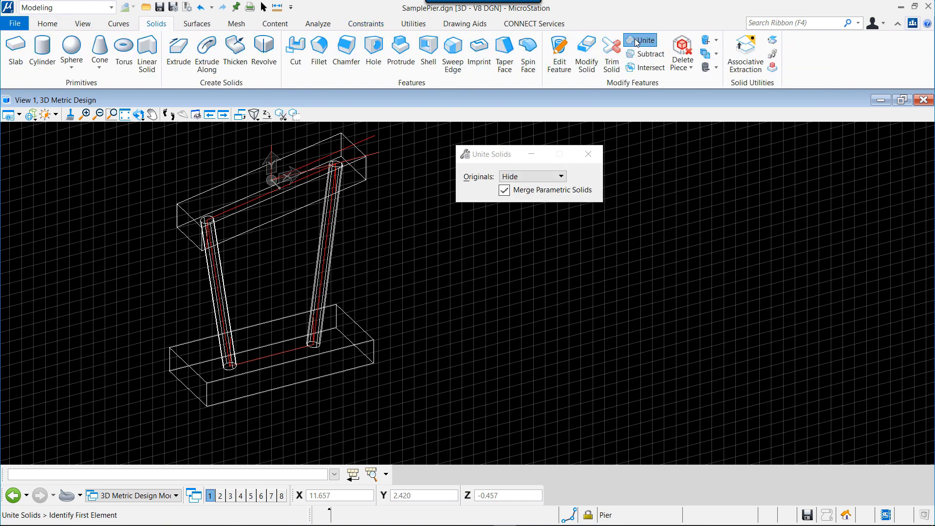
pyautogui.click(371, 185)
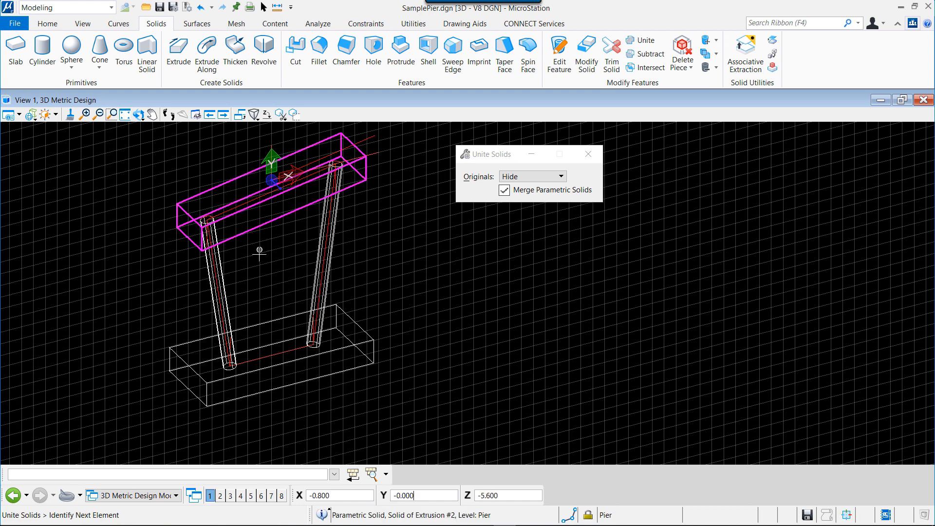
pyautogui.click(221, 276)
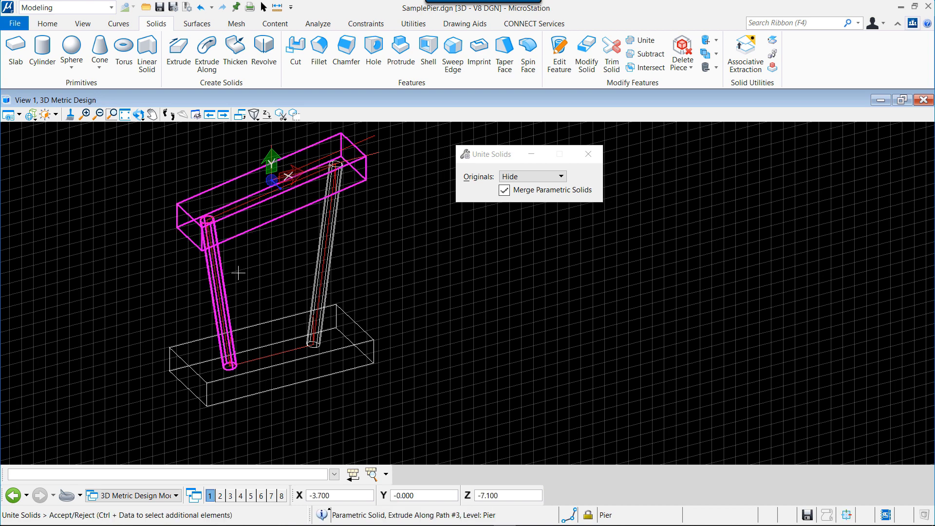
pyautogui.click(318, 259)
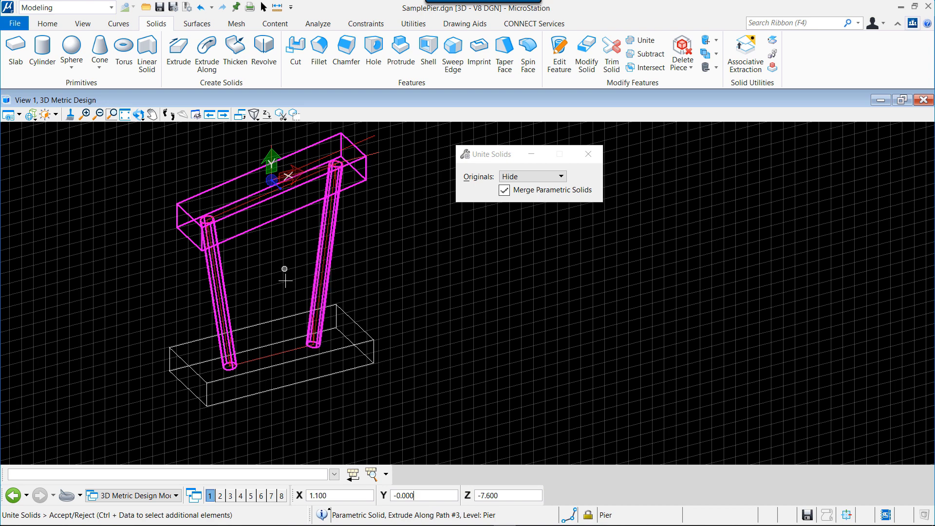
pyautogui.click(354, 314)
pyautogui.click(374, 292)
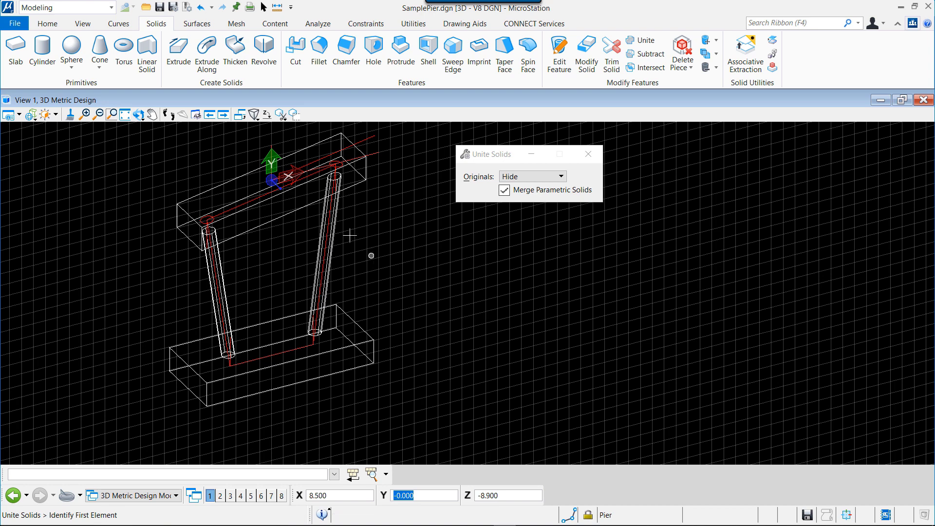
# Add a perpendicular 3D constraint between the left column's slanted help line and the face of the profile circle at its upper end
pyautogui.scroll(5, 207, 219)
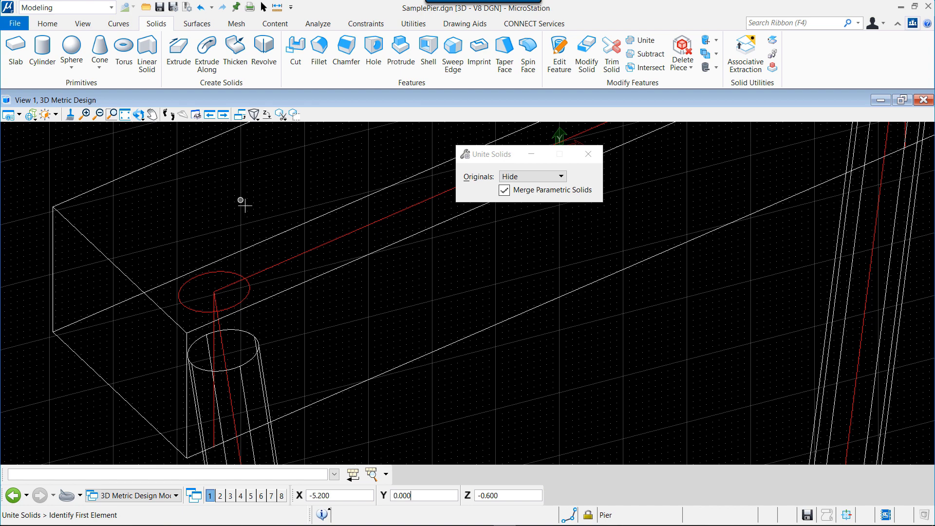
pyautogui.click(366, 25)
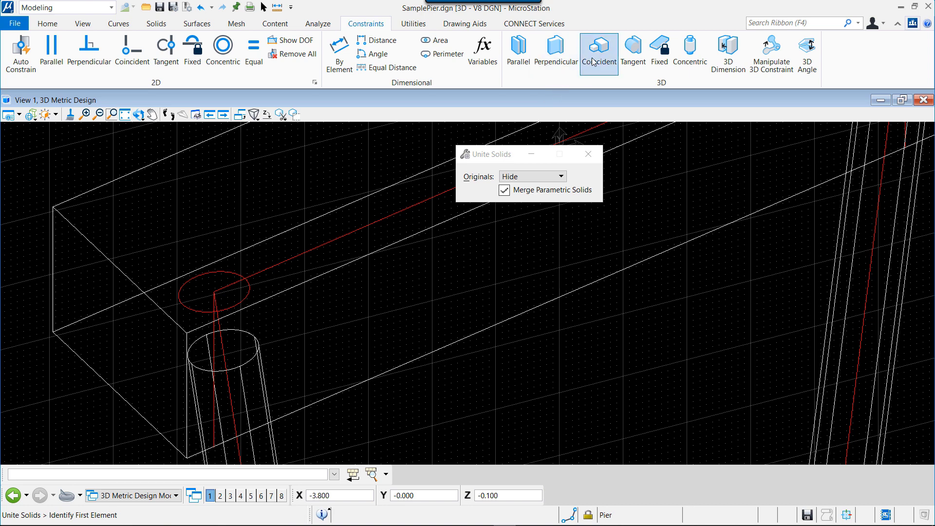
pyautogui.click(561, 57)
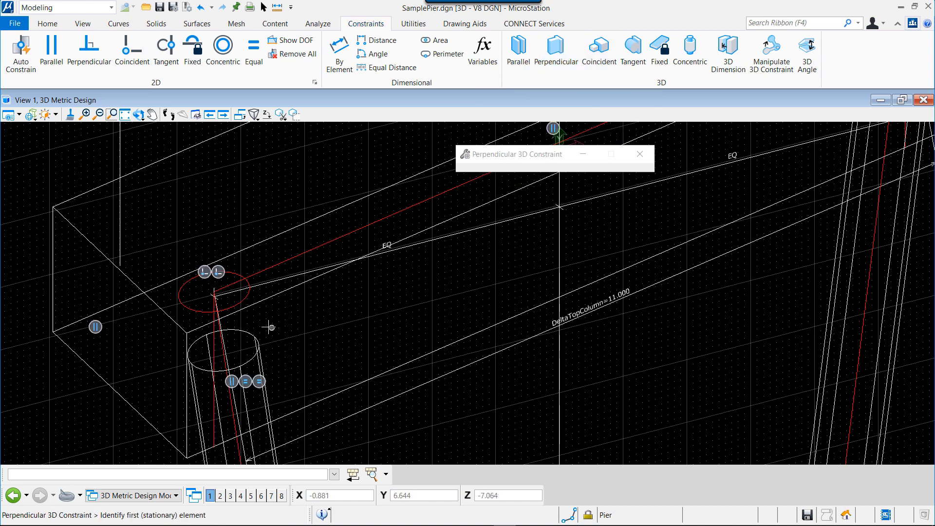
pyautogui.scroll(2, 228, 348)
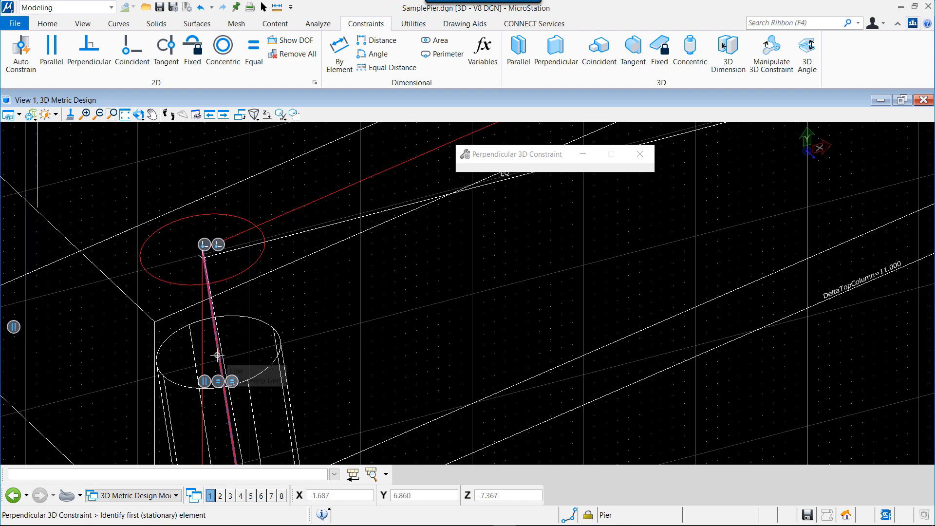
pyautogui.click(217, 355)
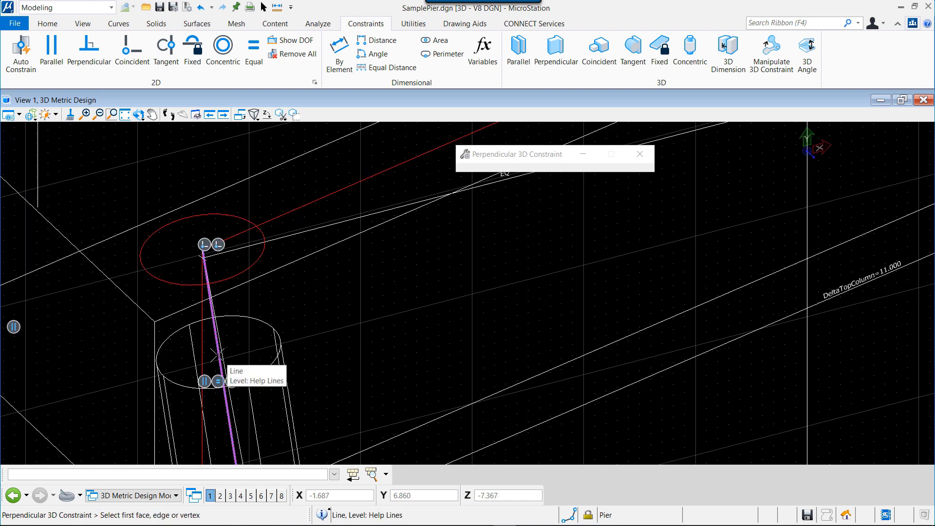
pyautogui.click(217, 354)
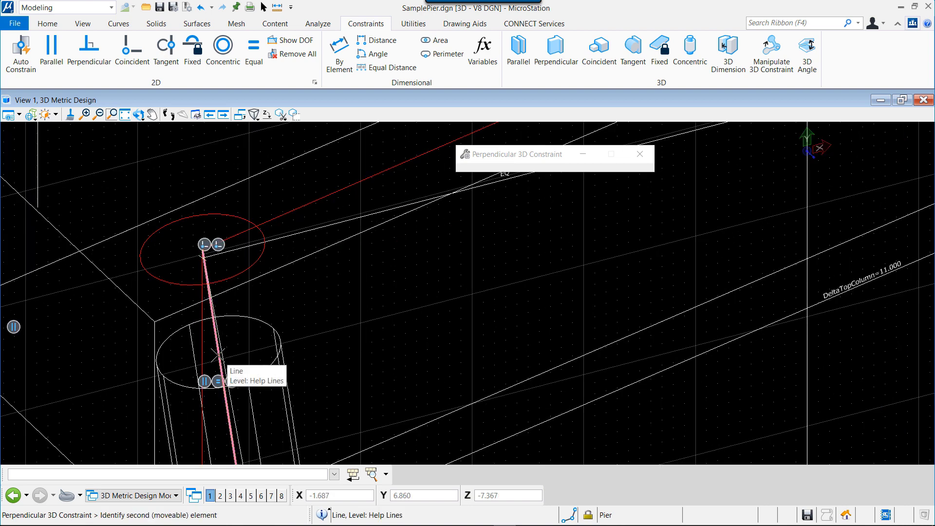
pyautogui.click(238, 218)
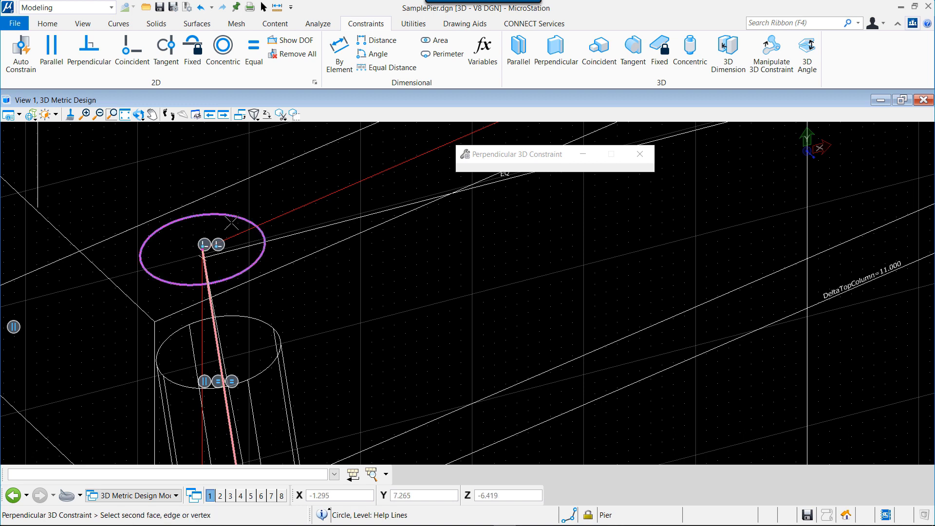
pyautogui.click(202, 251)
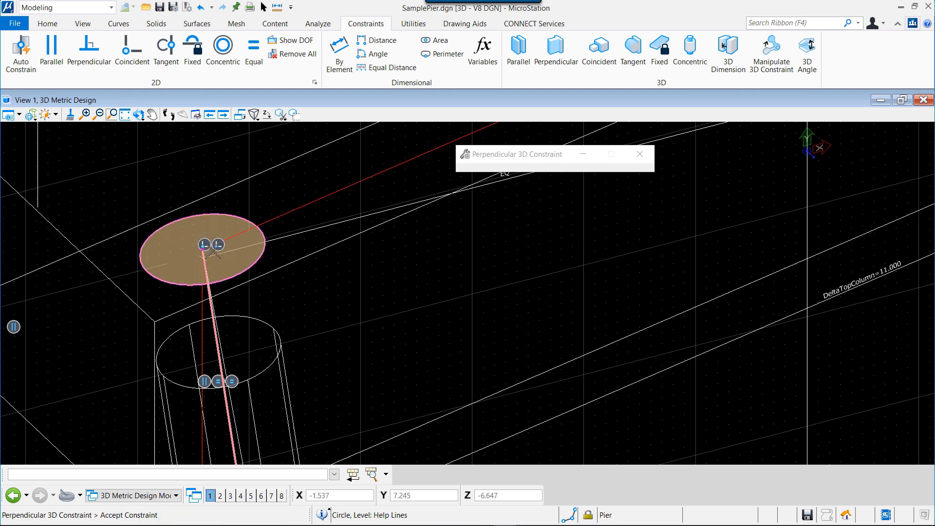
pyautogui.click(213, 251)
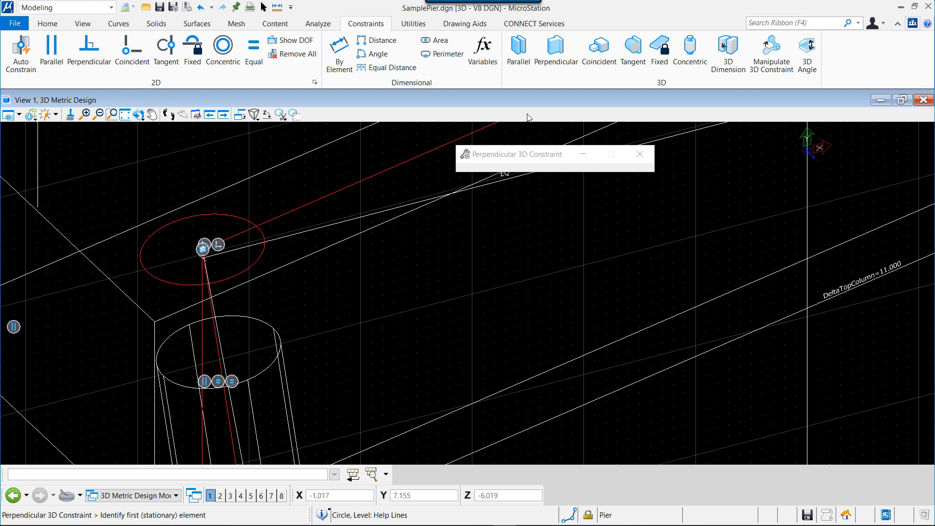
# Add a coincident 3D constraint between the upper end of the left slanted help line and the centre of its profile circle
pyautogui.click(597, 56)
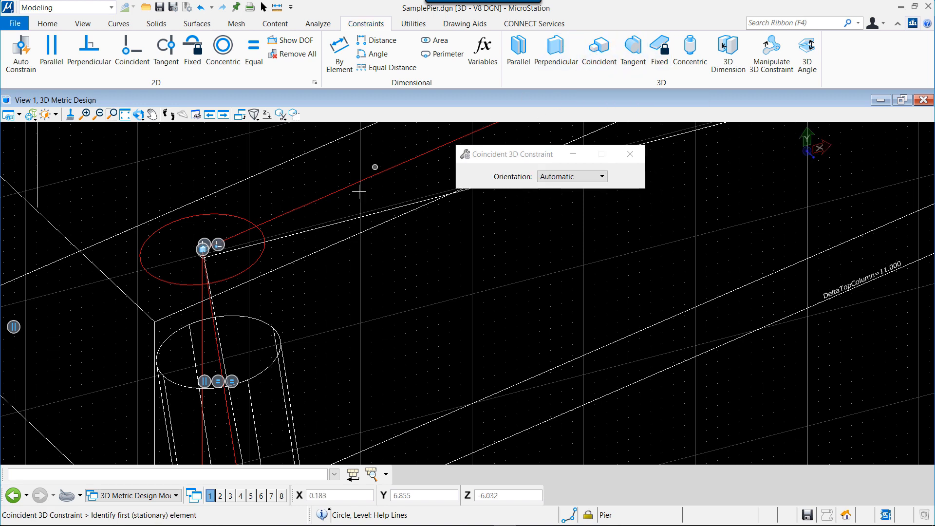
pyautogui.click(213, 330)
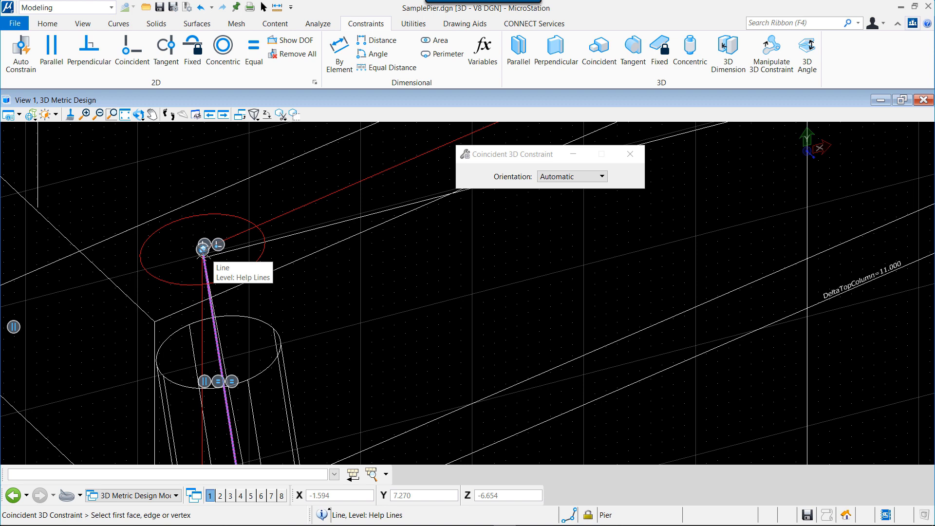
pyautogui.click(203, 250)
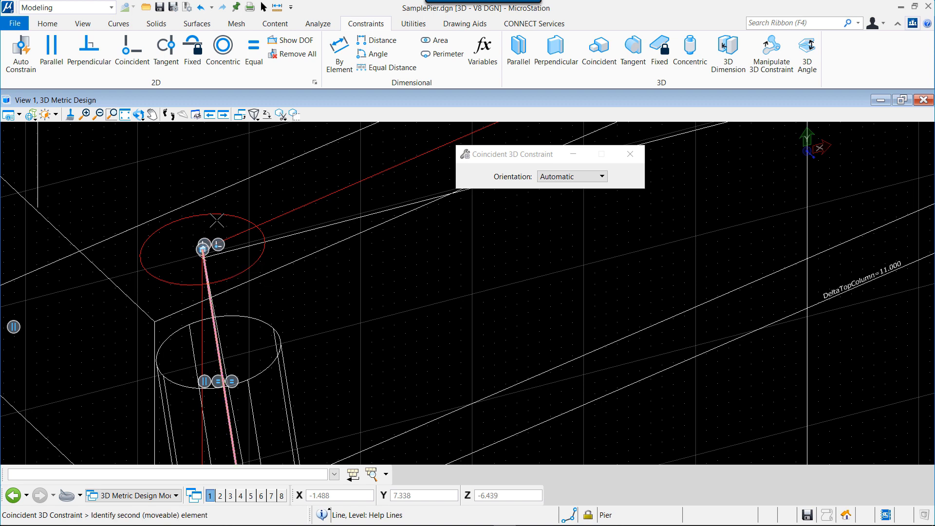
pyautogui.click(203, 249)
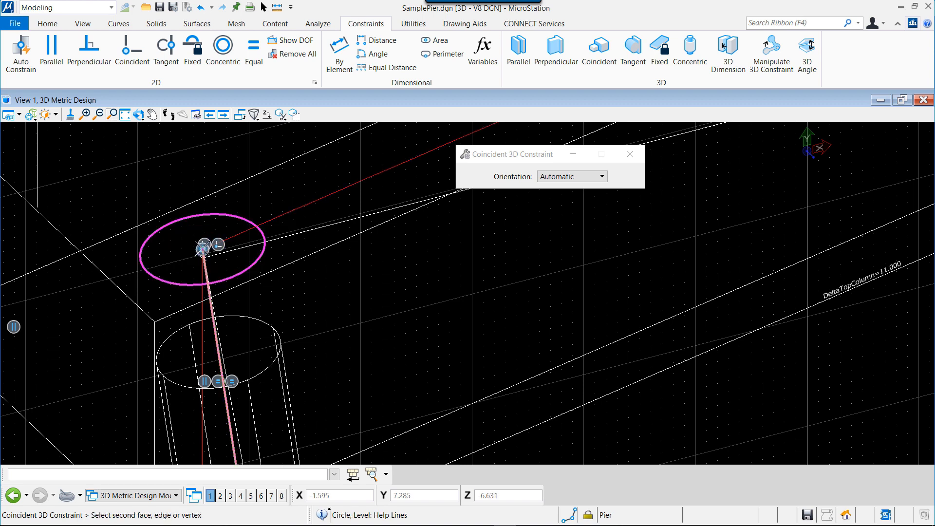
pyautogui.click(202, 249)
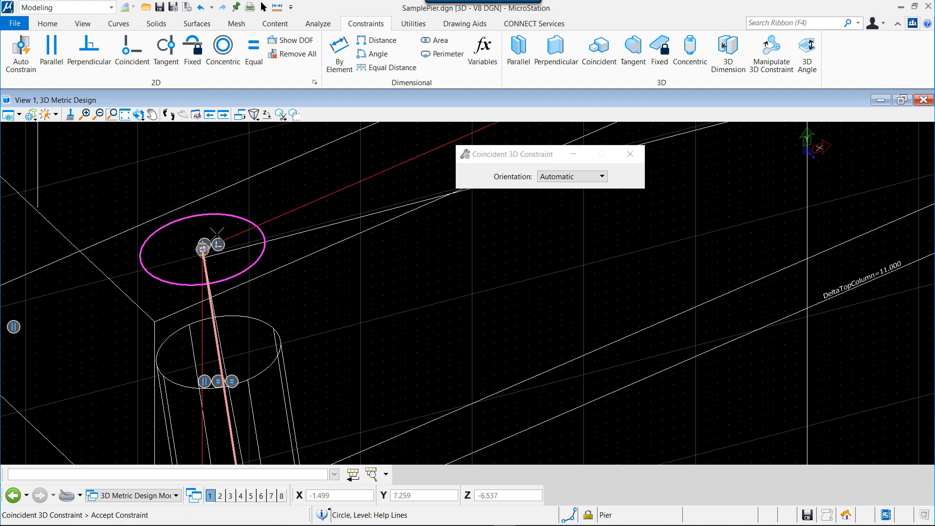
pyautogui.click(203, 251)
# Add a perpendicular 3D constraint between the right column's slanted help line and the face of the profile circle at its upper end
pyautogui.scroll(-5, 202, 235)
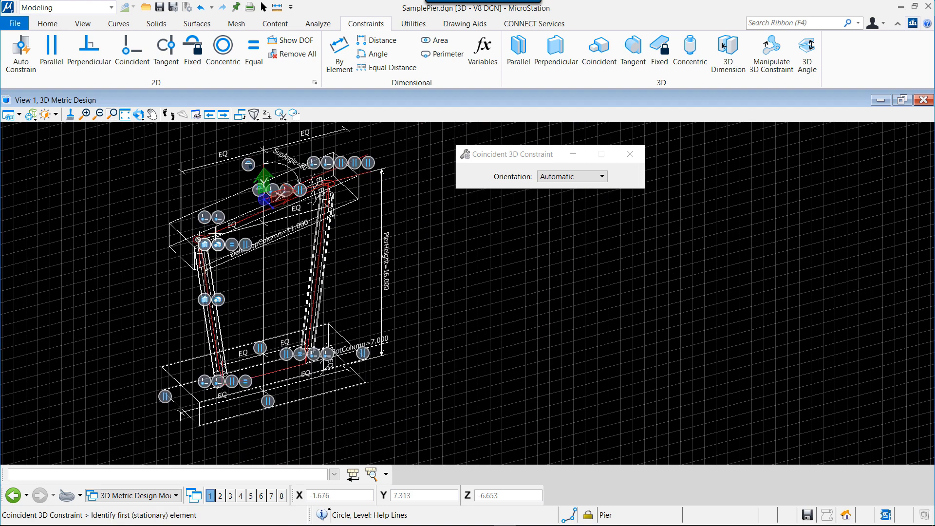
pyautogui.scroll(4, 319, 189)
pyautogui.scroll(2, 330, 188)
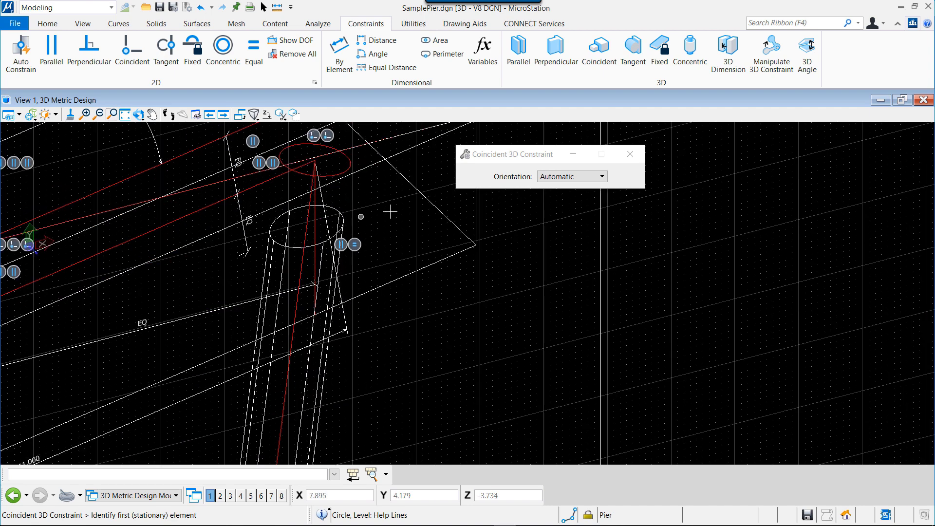
pyautogui.click(556, 49)
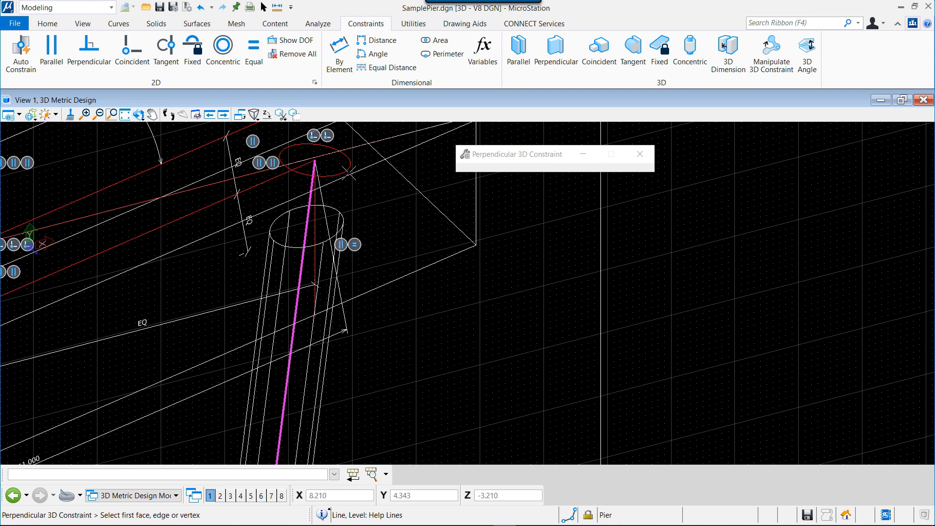
pyautogui.click(320, 165)
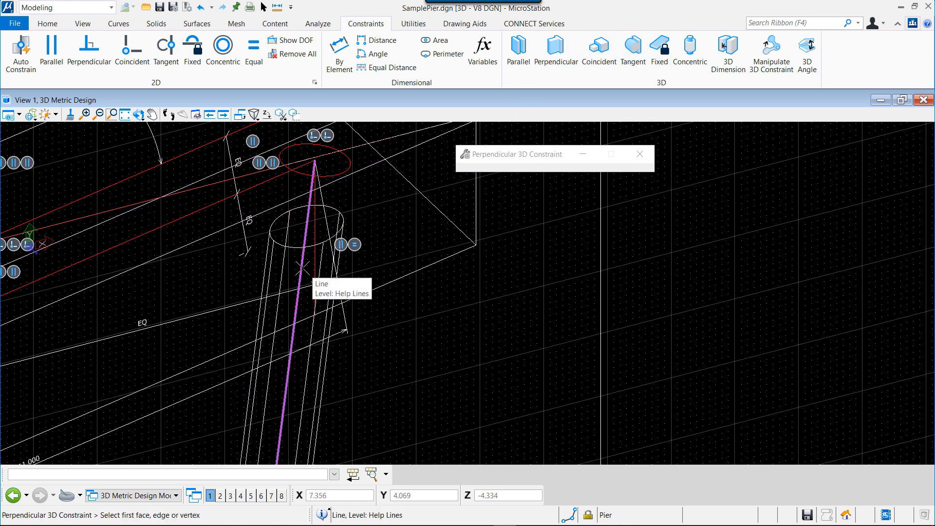
pyautogui.click(303, 268)
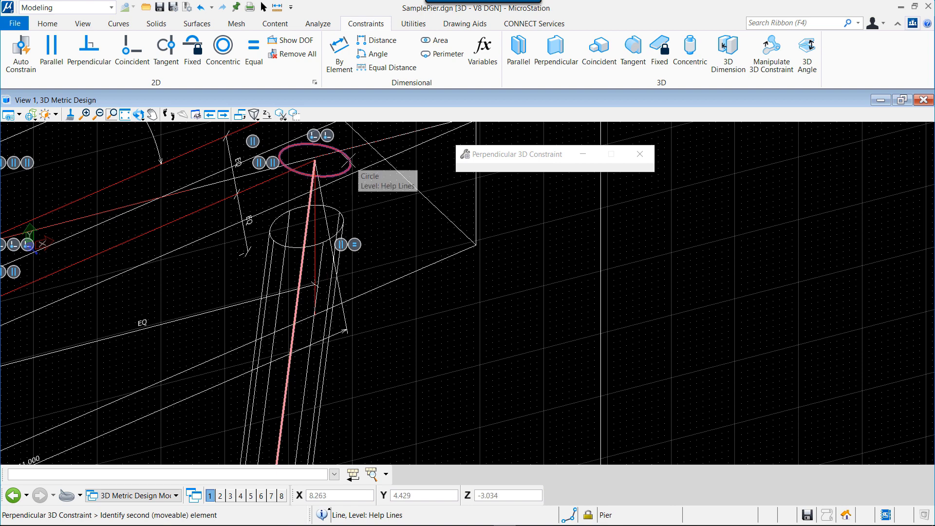
pyautogui.click(314, 159)
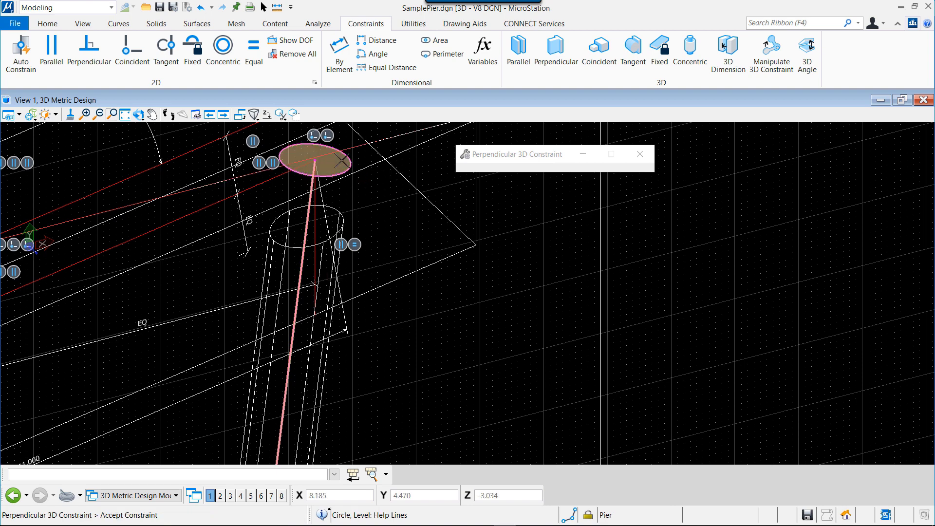
pyautogui.click(315, 159)
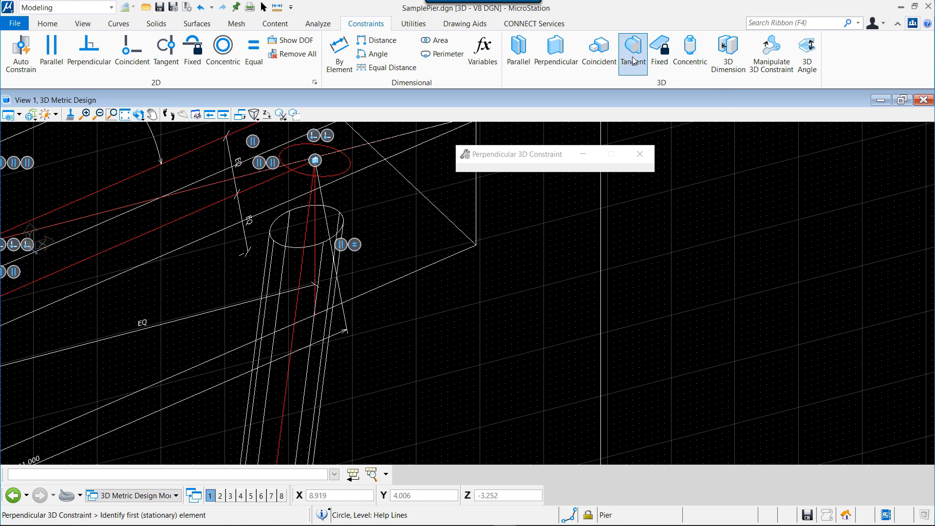
# Add a coincident 3D constraint between the upper end of the right slanted help line and the centre of its profile circle
pyautogui.click(599, 51)
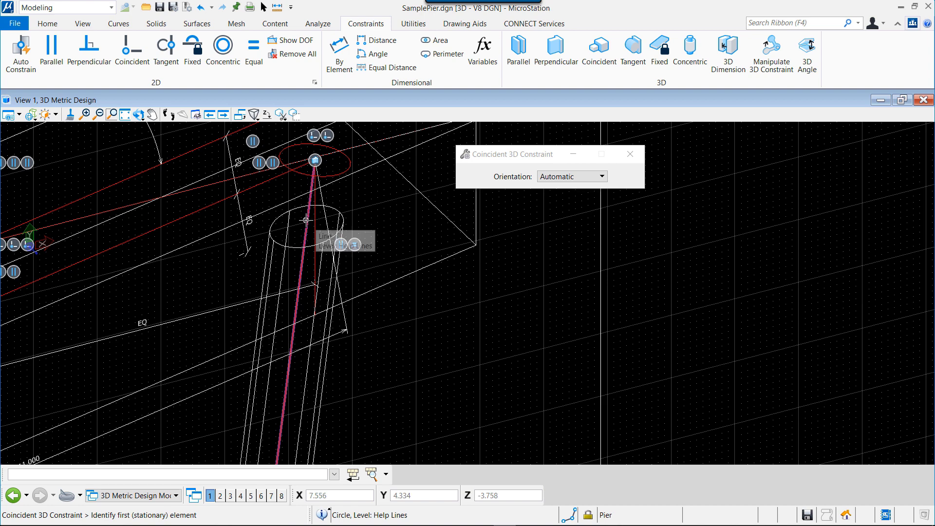
pyautogui.click(305, 220)
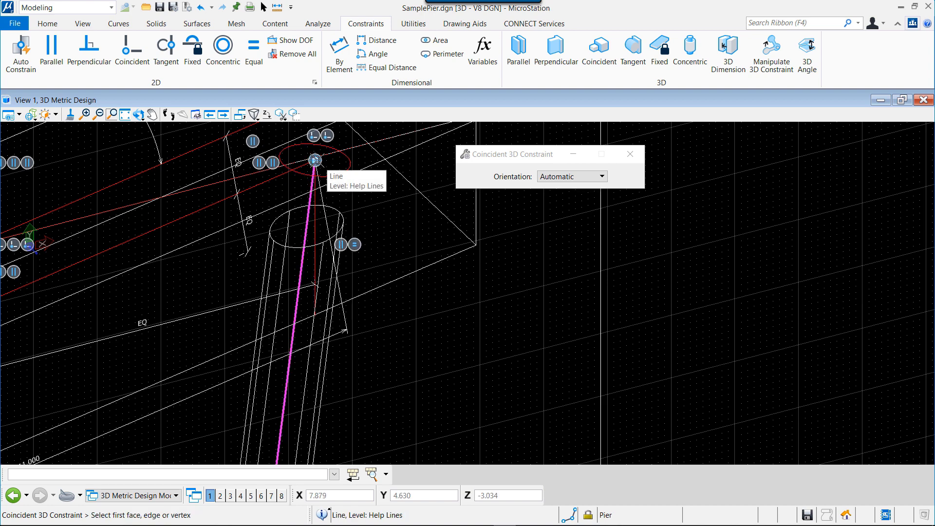
pyautogui.click(314, 160)
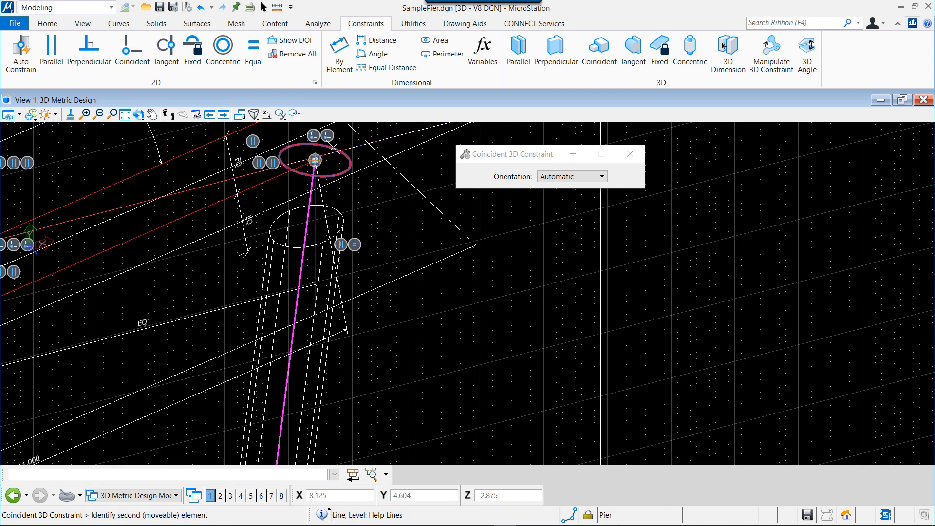
pyautogui.click(315, 161)
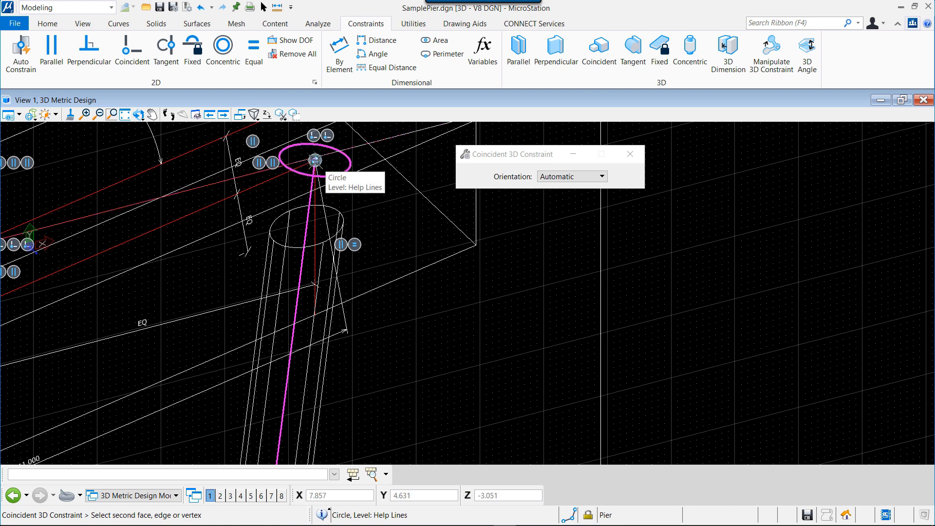
pyautogui.click(315, 160)
pyautogui.click(315, 160)
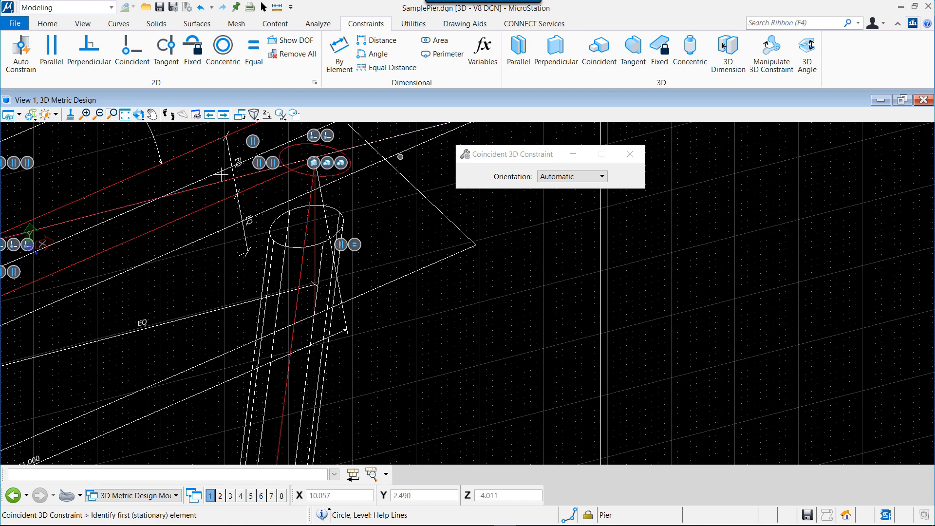
# Rotate the view to face the pier's front and set the PierHeight variable's active value to 14 m
pyautogui.click(139, 115)
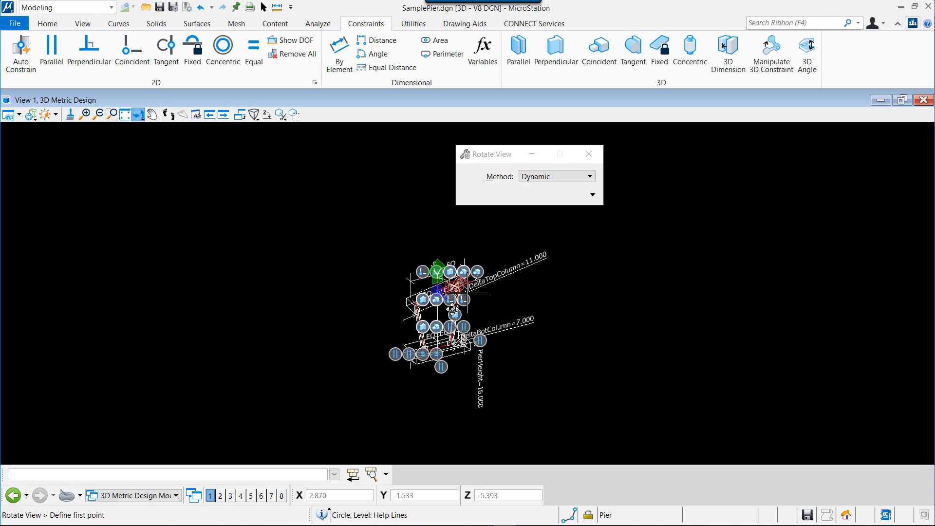
pyautogui.scroll(5, 438, 316)
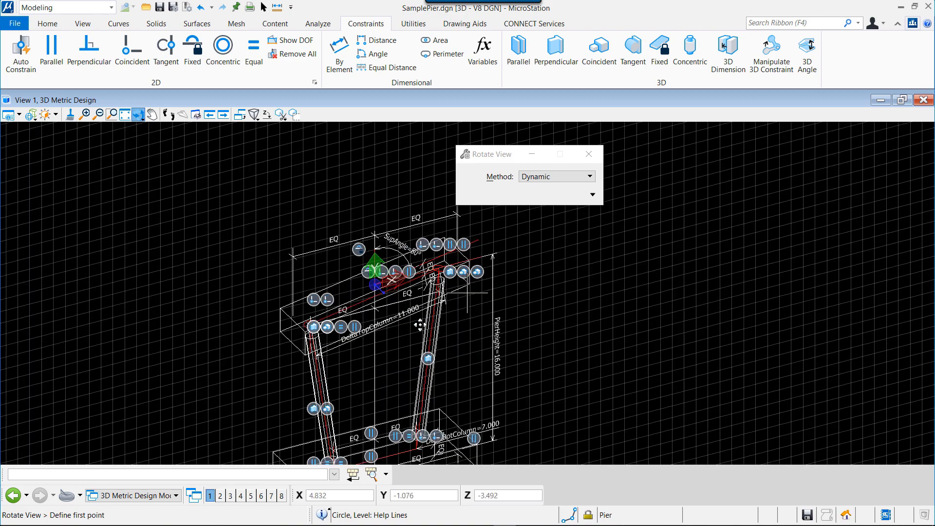
pyautogui.click(380, 364)
pyautogui.click(360, 312)
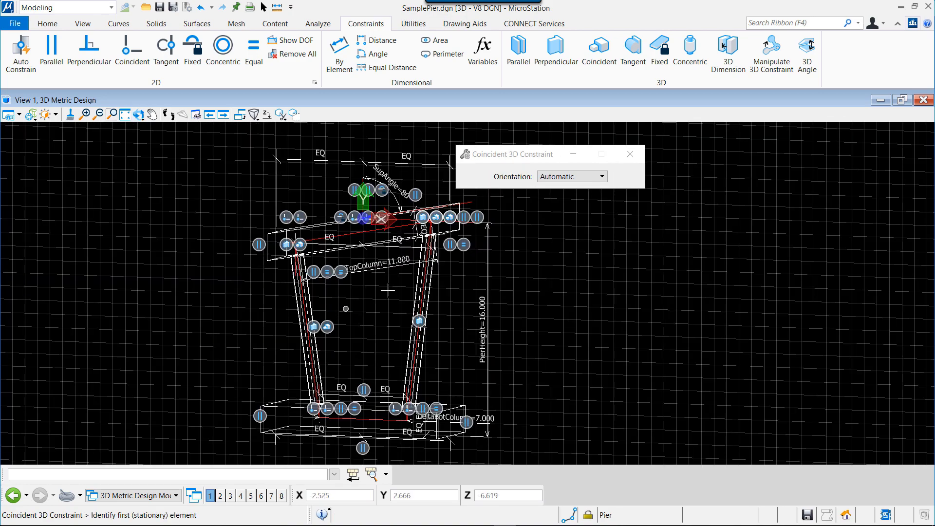
pyautogui.click(483, 50)
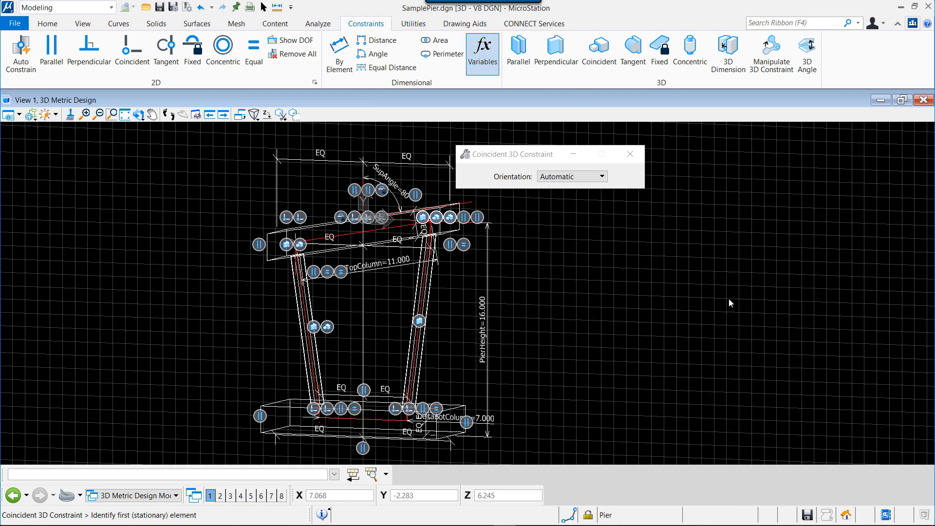
pyautogui.moveTo(674, 158); pyautogui.dragTo(795, 146)
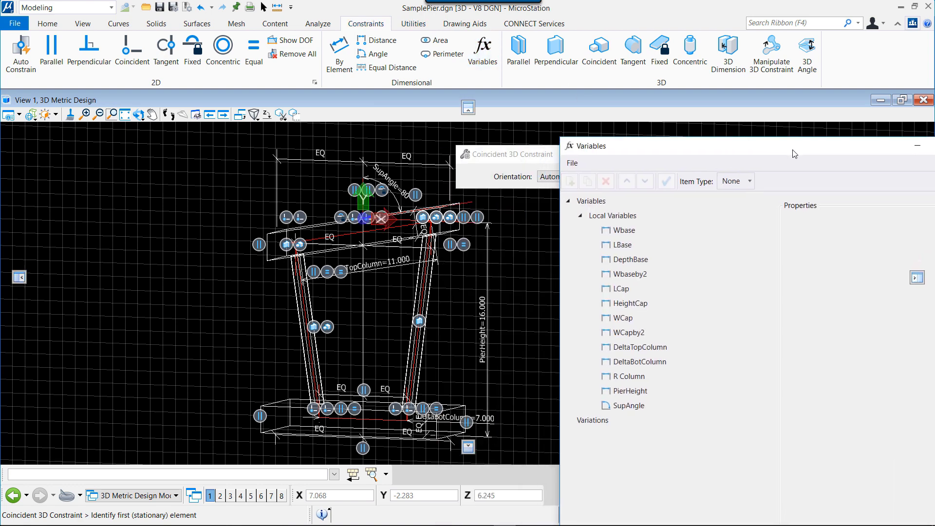
pyautogui.click(651, 392)
pyautogui.doubleClick(895, 301)
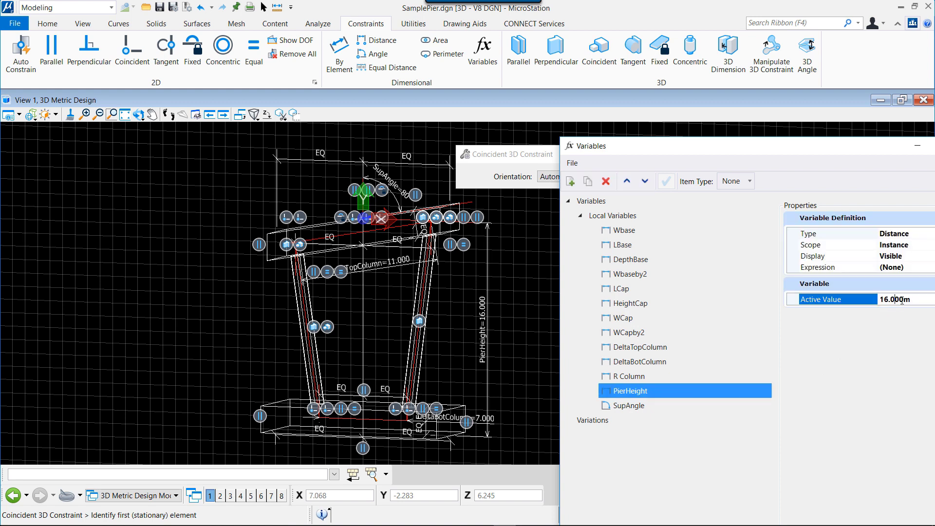
pyautogui.write('14')
pyautogui.press('Return')
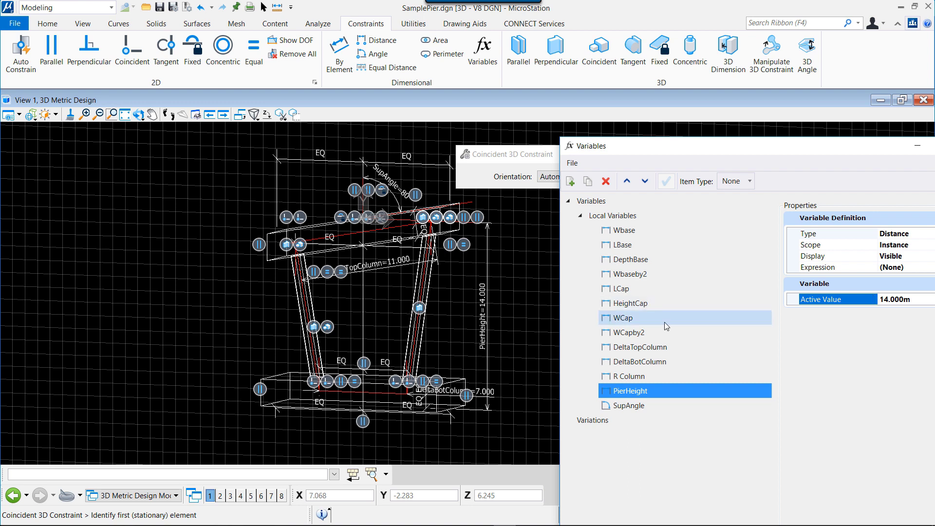
# Set the active value of the DeltaTopColumn variable to 12 m
pyautogui.click(652, 347)
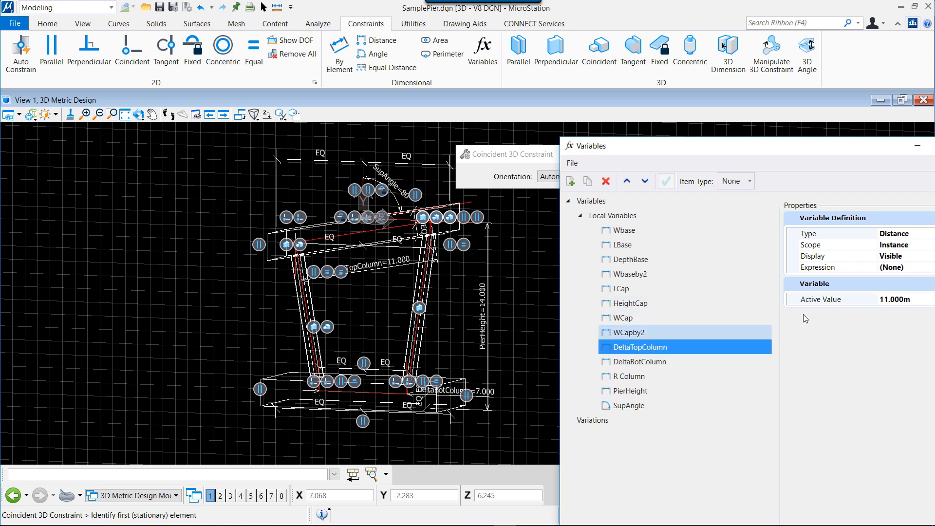
pyautogui.click(915, 300)
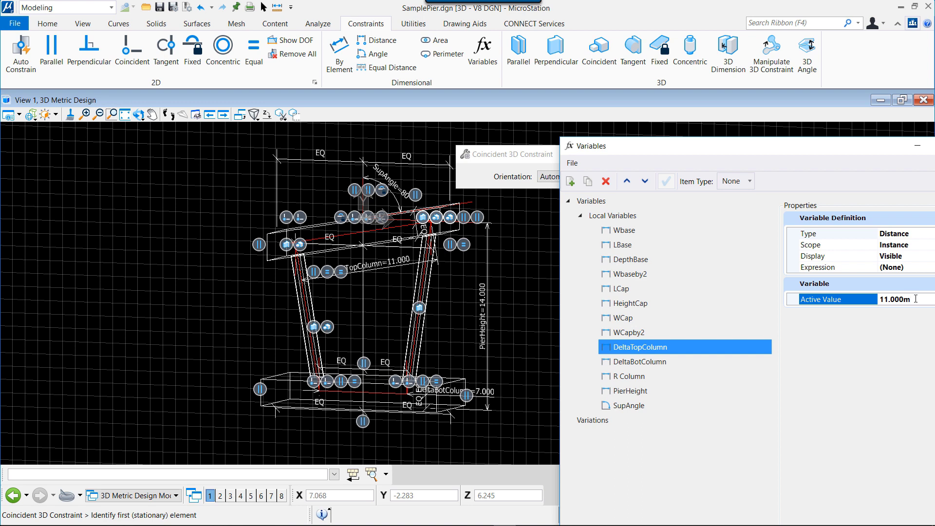
pyautogui.doubleClick(915, 299)
pyautogui.write('12')
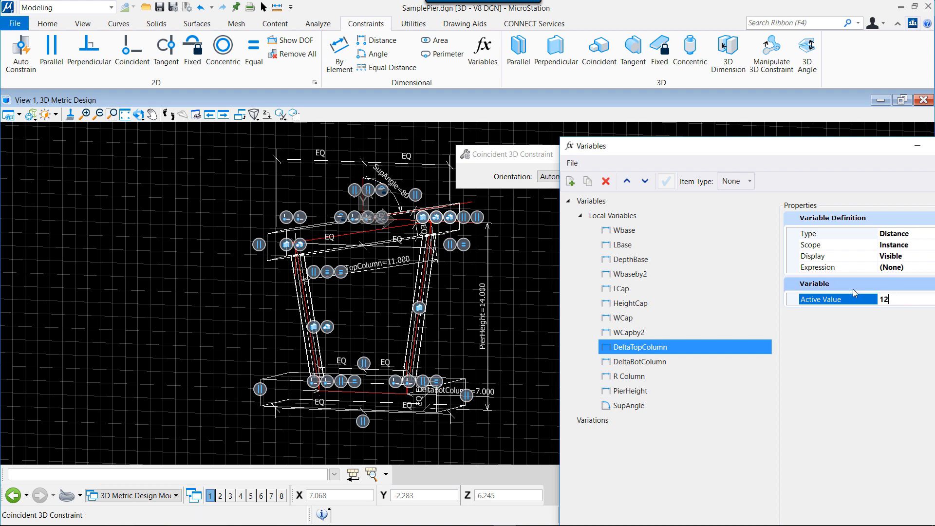
pyautogui.press('Return')
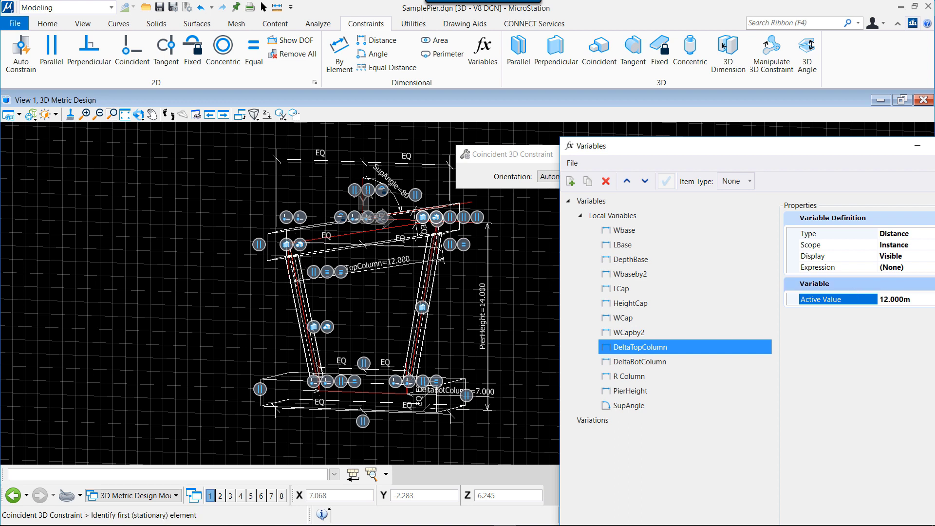
# Set the active value of the DeltaBotColumn variable to 6 m
pyautogui.click(652, 362)
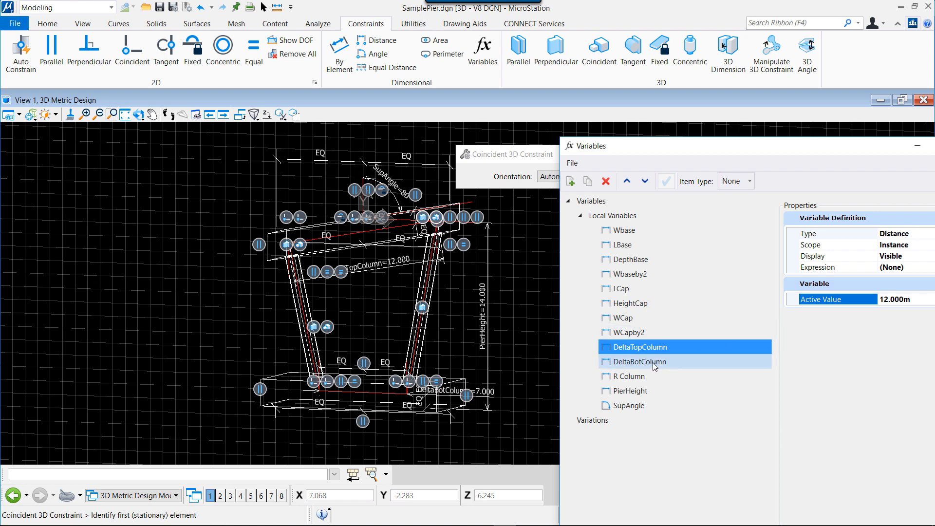
pyautogui.click(913, 299)
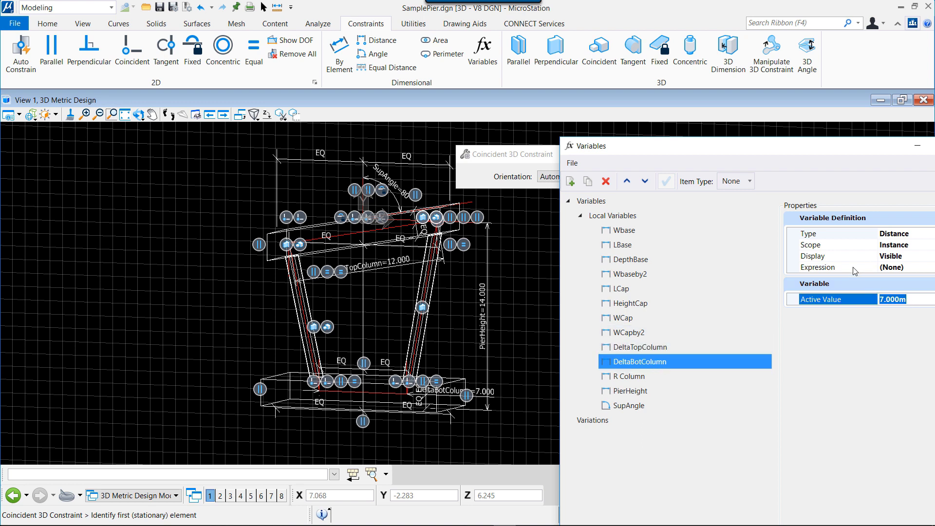
pyautogui.write('6')
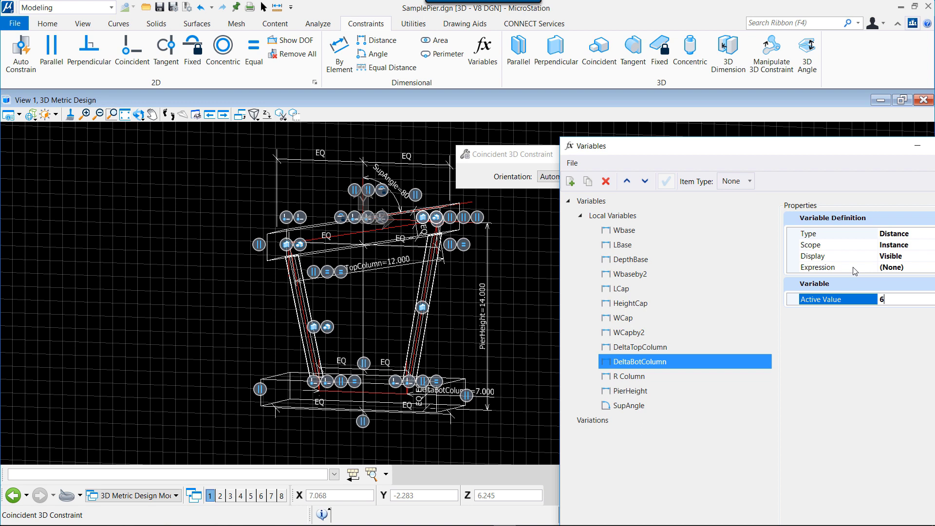
pyautogui.press('Return')
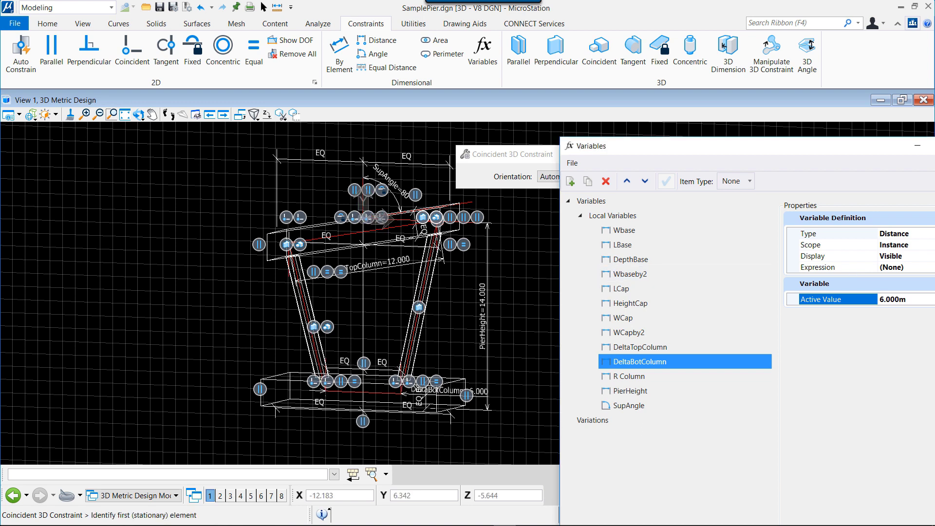
# Close MicroStation and duplicate SamplePier.dgn within the Bouygues folder on drive D
pyautogui.click(928, 6)
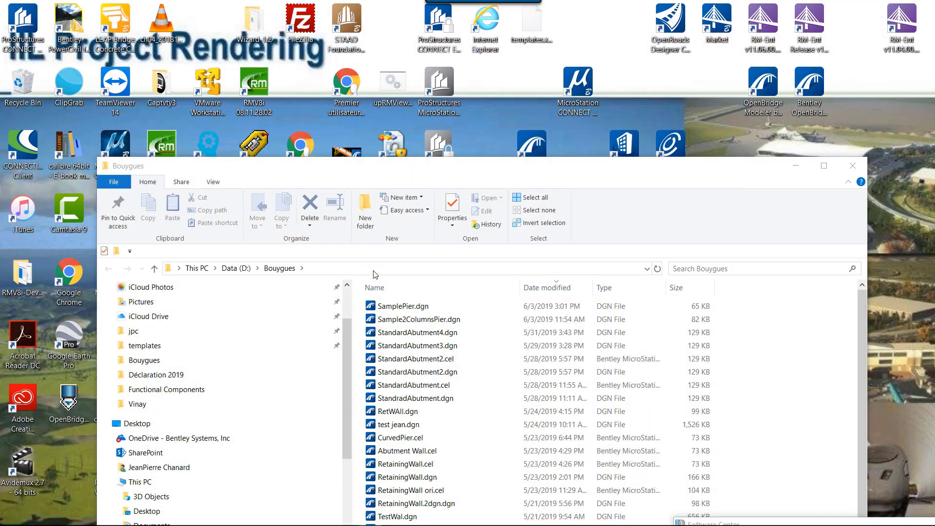
pyautogui.click(410, 306)
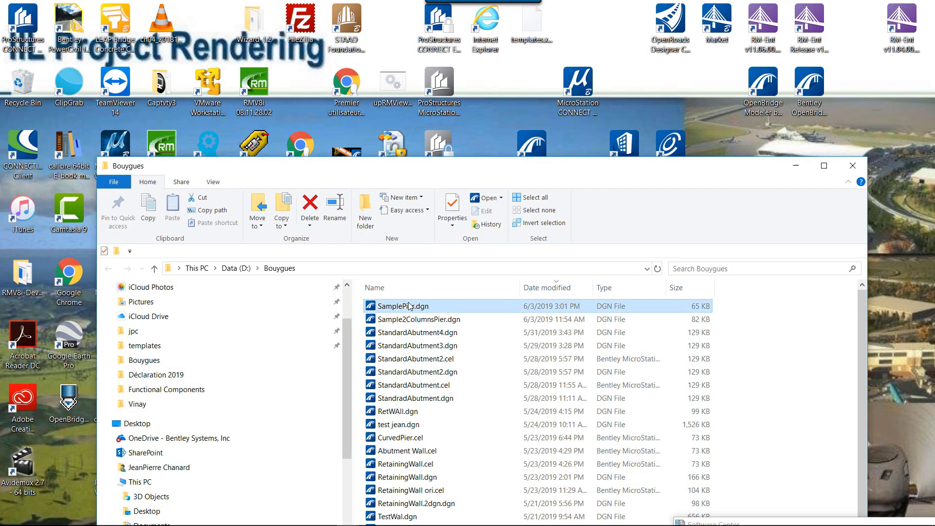
pyautogui.moveTo(410, 305); pyautogui.dragTo(461, 316)
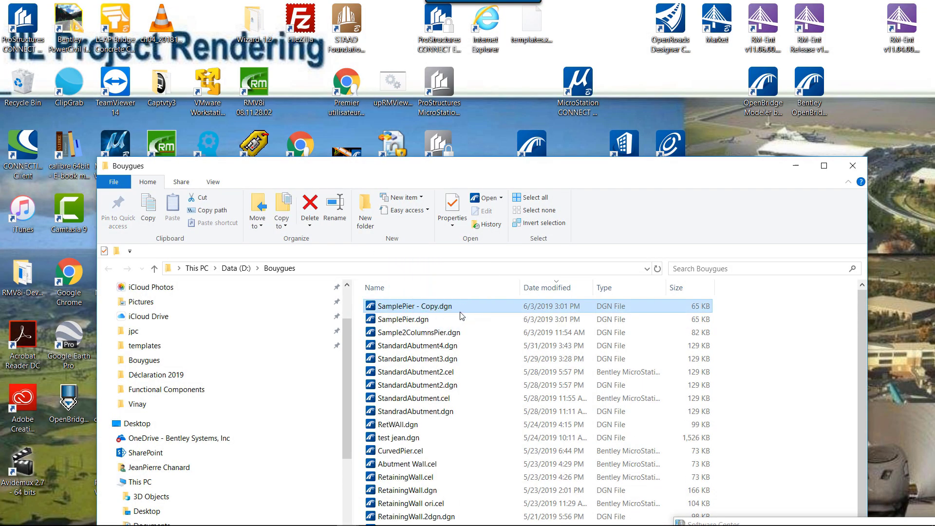
# Rename the copied pier file to SamplePier.cel and accept the file extension change
pyautogui.click(427, 307)
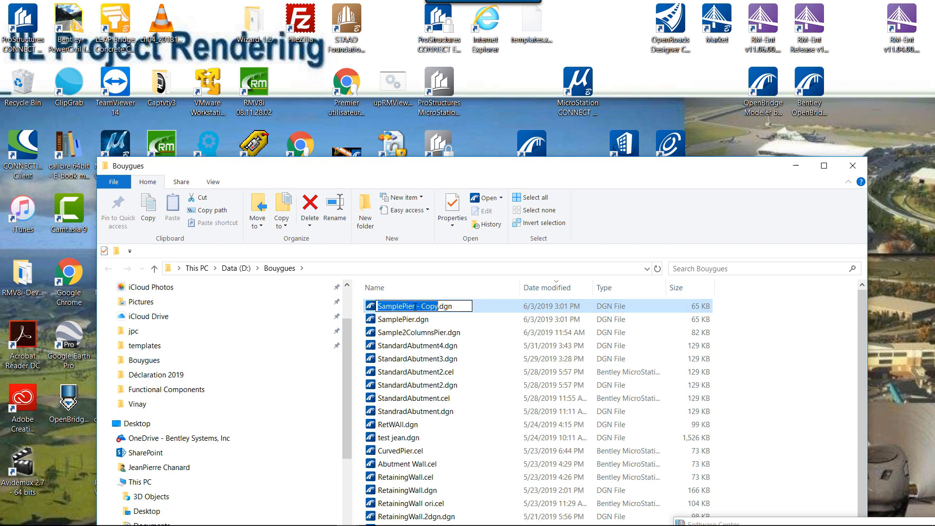
pyautogui.moveTo(414, 305); pyautogui.dragTo(430, 306)
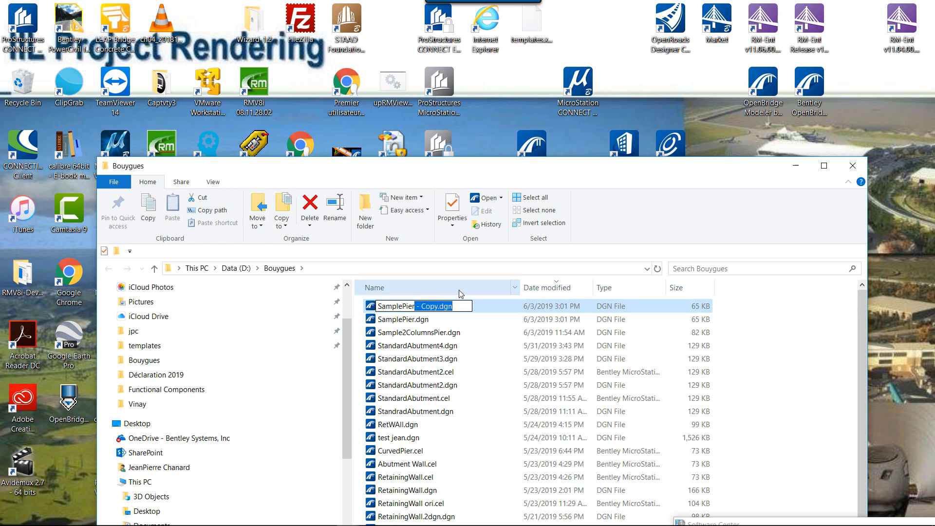
pyautogui.write('.cel')
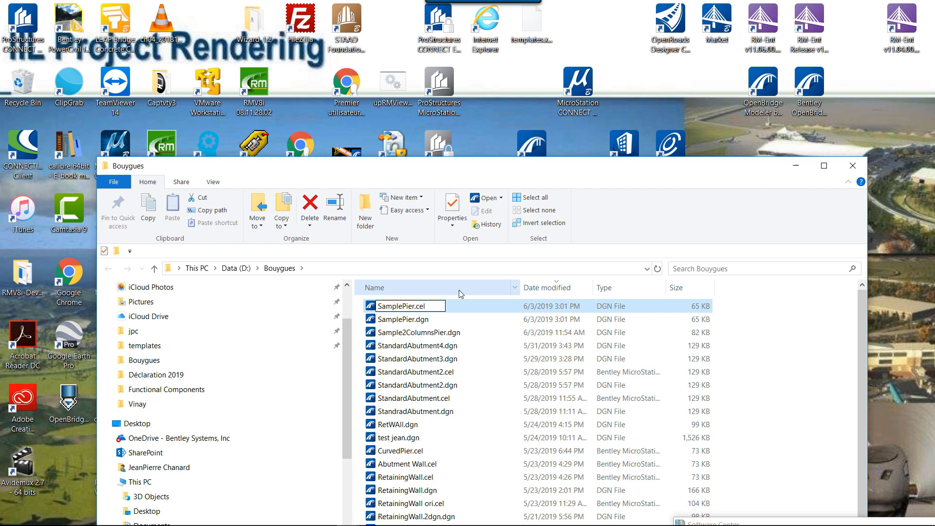
pyautogui.press('Return')
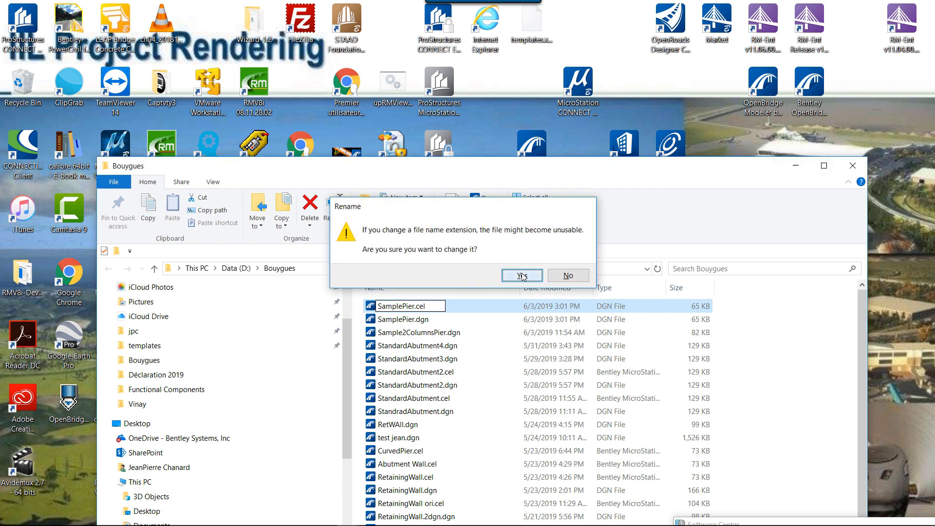
pyautogui.click(522, 276)
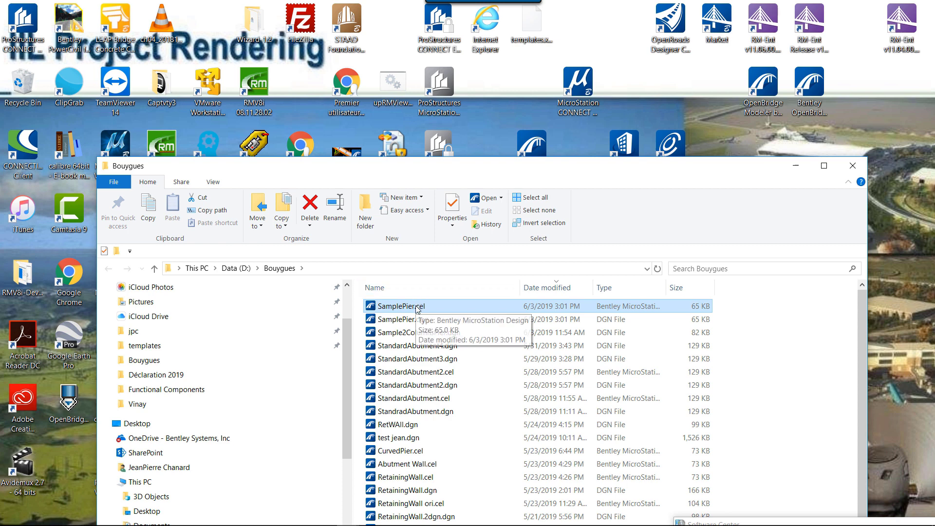
# Open SamplePier.cel in MicroStation and turn off the camera in View 1
pyautogui.moveTo(417, 310); pyautogui.dragTo(581, 92)
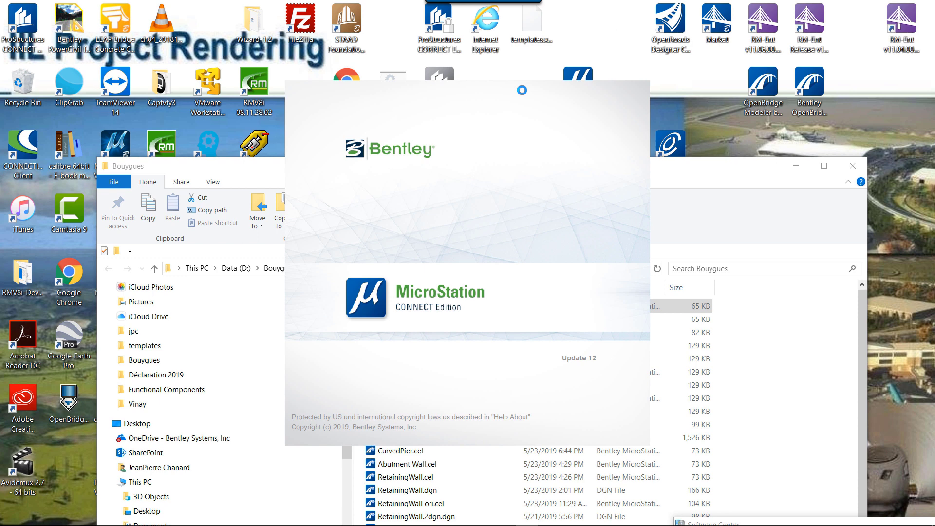
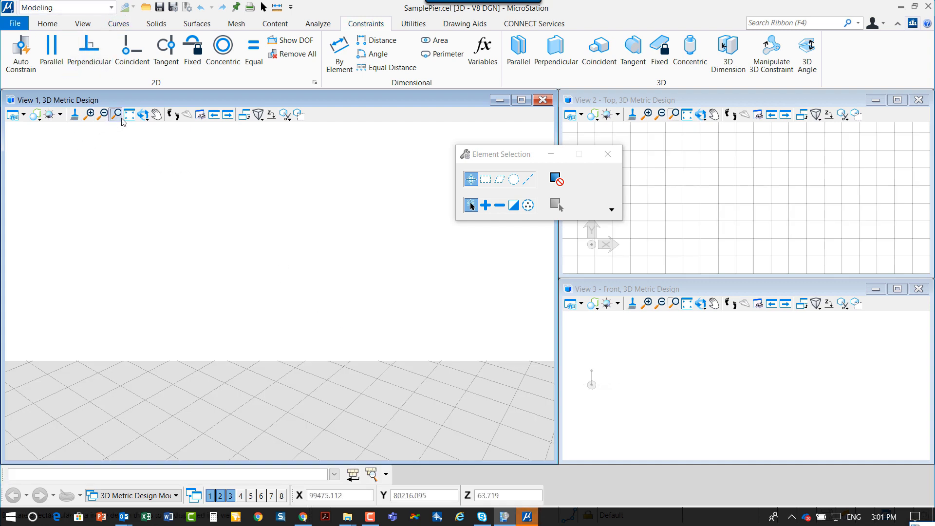
pyautogui.click(23, 115)
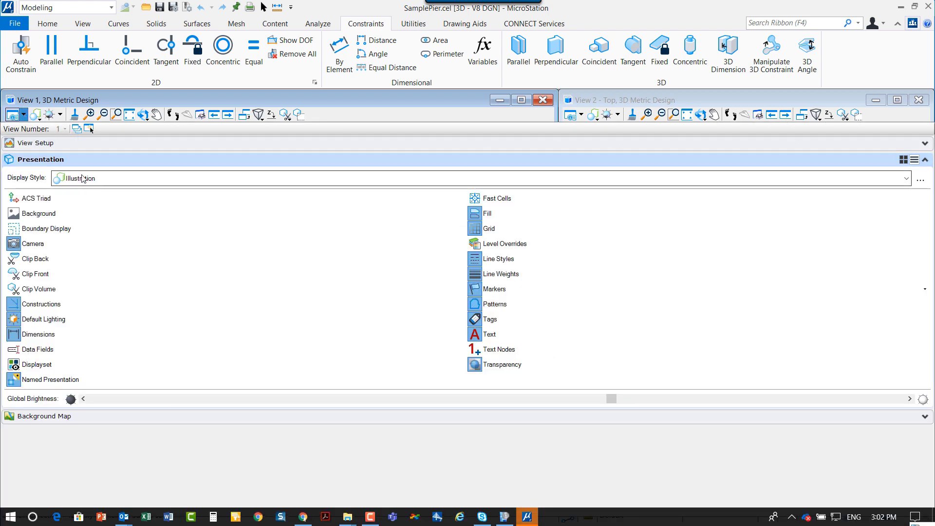
pyautogui.click(56, 245)
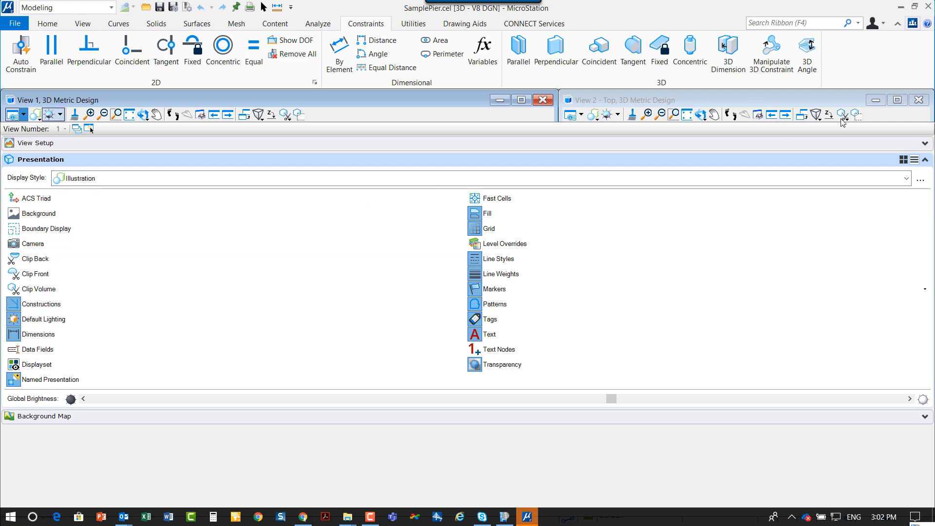
pyautogui.click(896, 101)
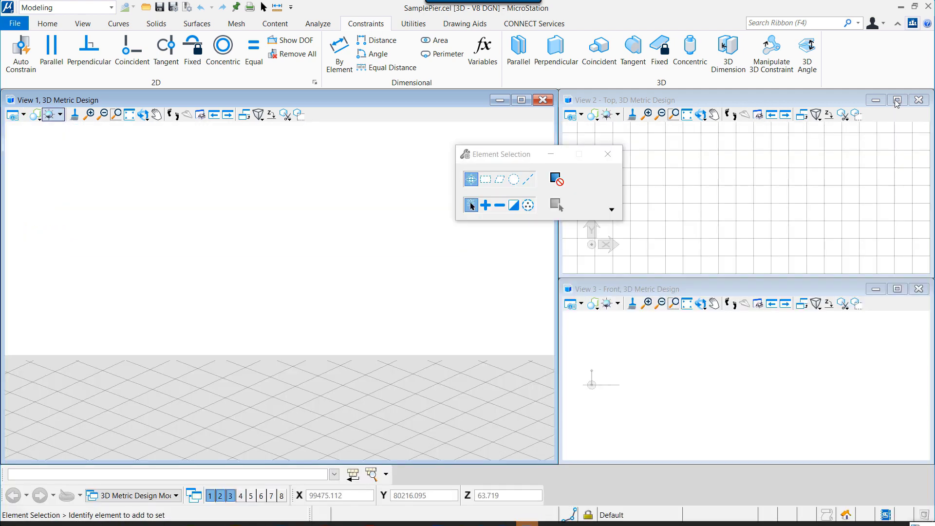
# Maximize View 1 fitted to the whole pier and save the file settings
pyautogui.click(521, 99)
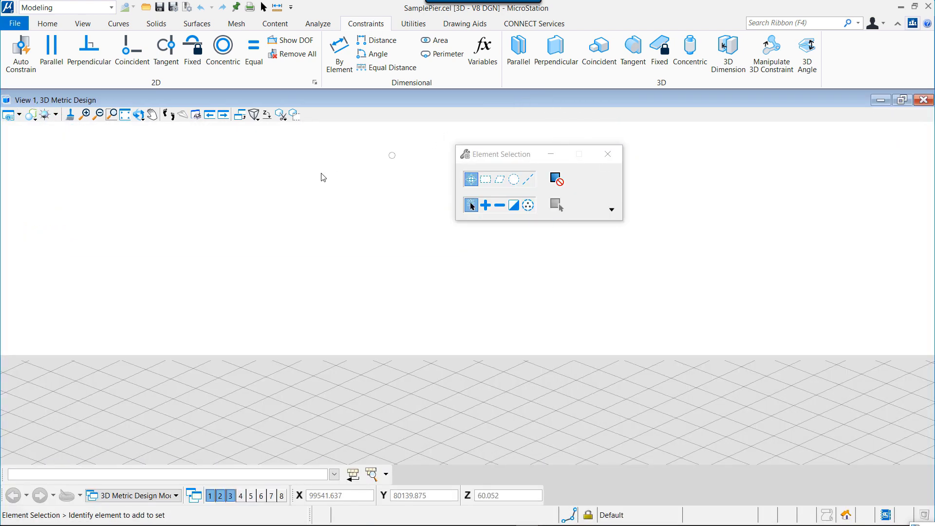
pyautogui.click(125, 115)
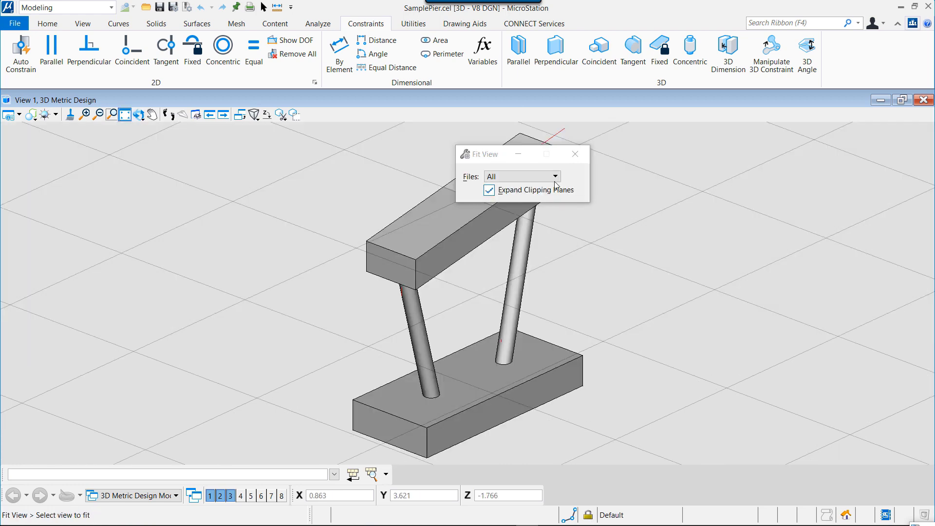
pyautogui.moveTo(496, 155); pyautogui.dragTo(703, 161)
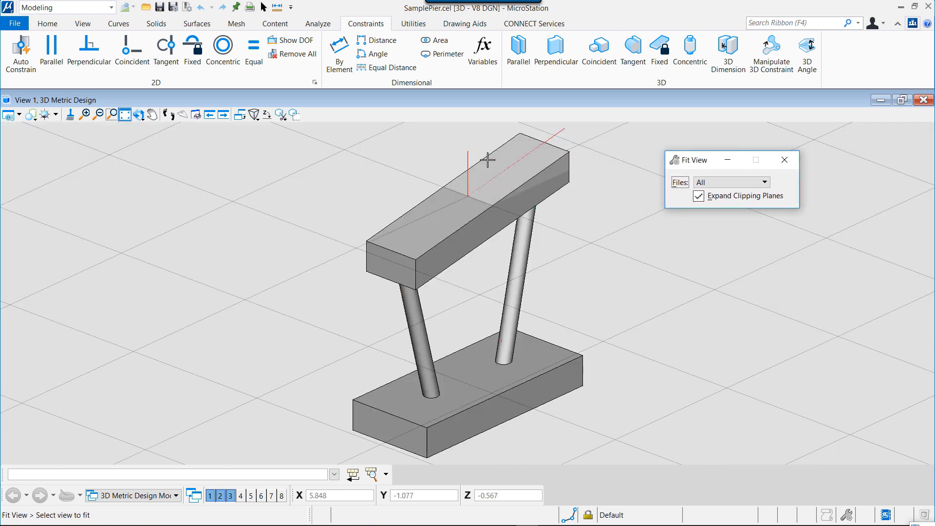
pyautogui.click(138, 115)
pyautogui.click(15, 23)
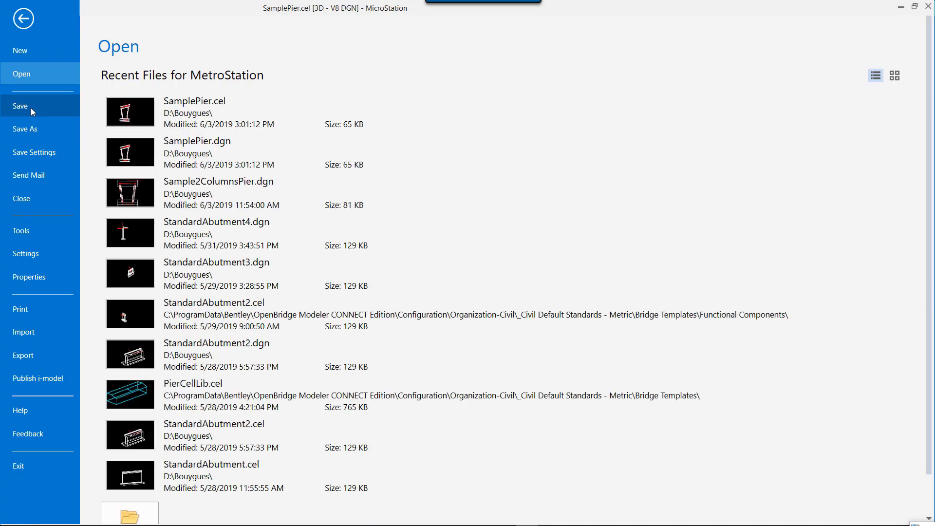
pyautogui.click(36, 154)
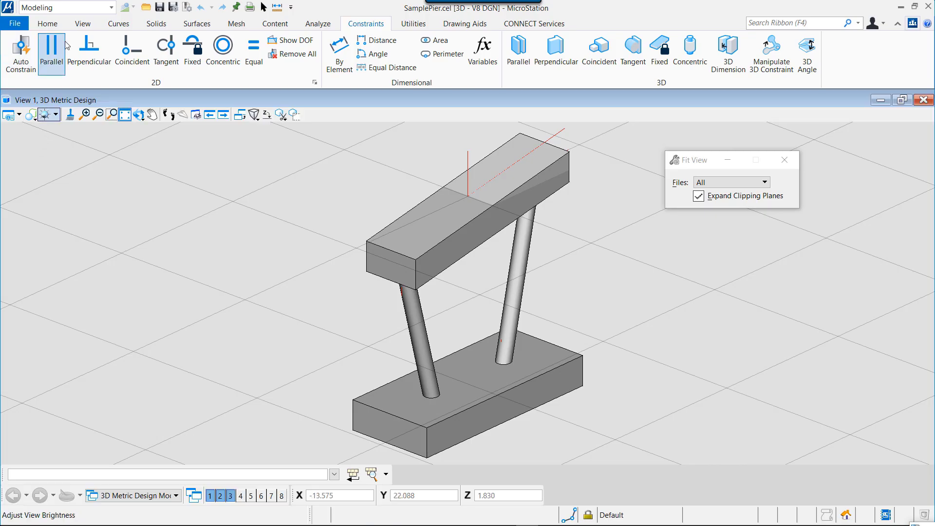
# Check the cell type and cell placement settings in the 3D Metric Design model's properties
pyautogui.click(47, 24)
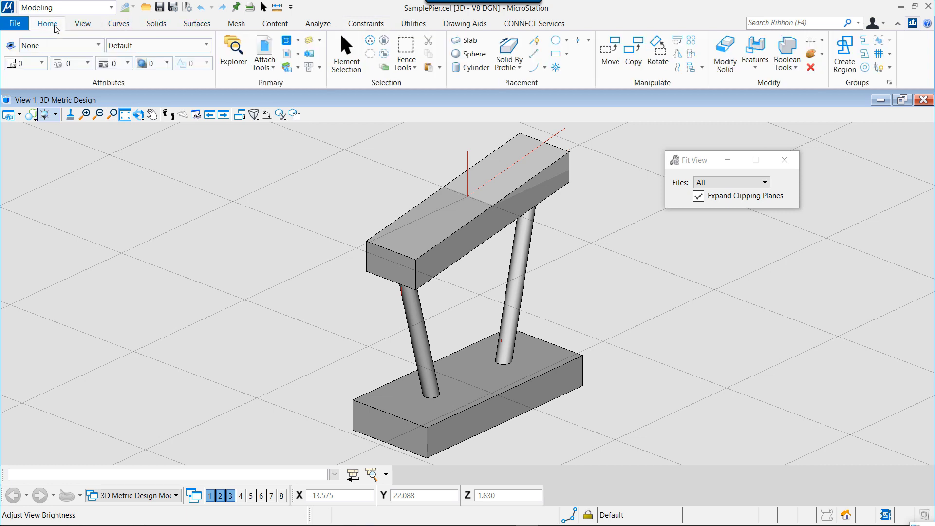
pyautogui.click(286, 42)
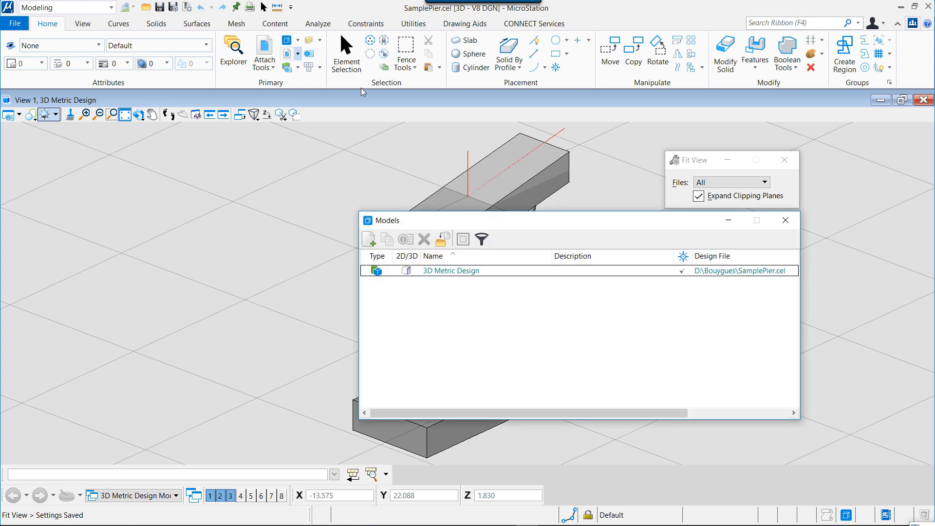
pyautogui.moveTo(531, 227); pyautogui.dragTo(375, 221)
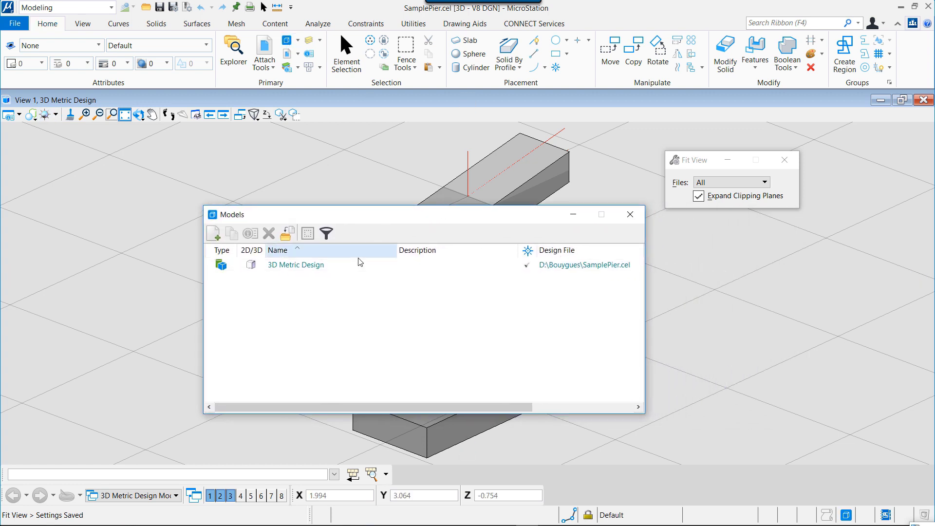
pyautogui.rightClick(306, 269)
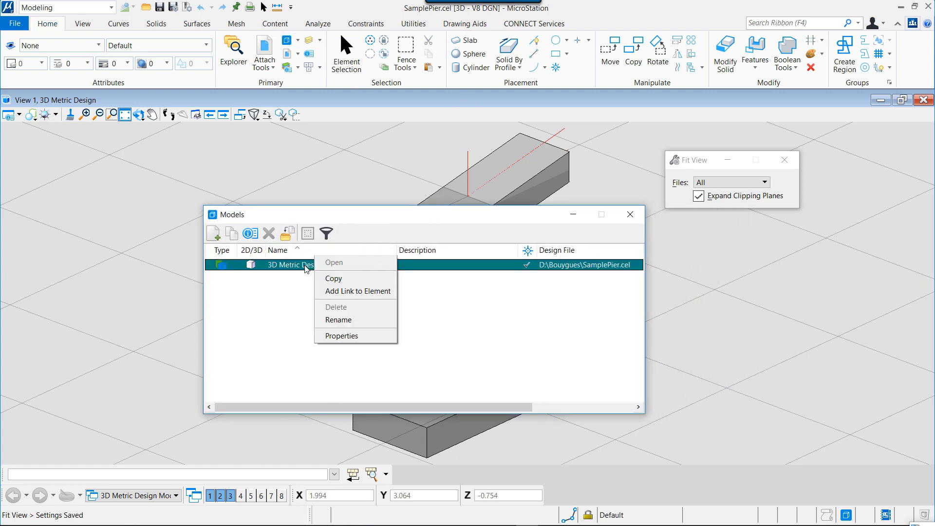
pyautogui.click(349, 339)
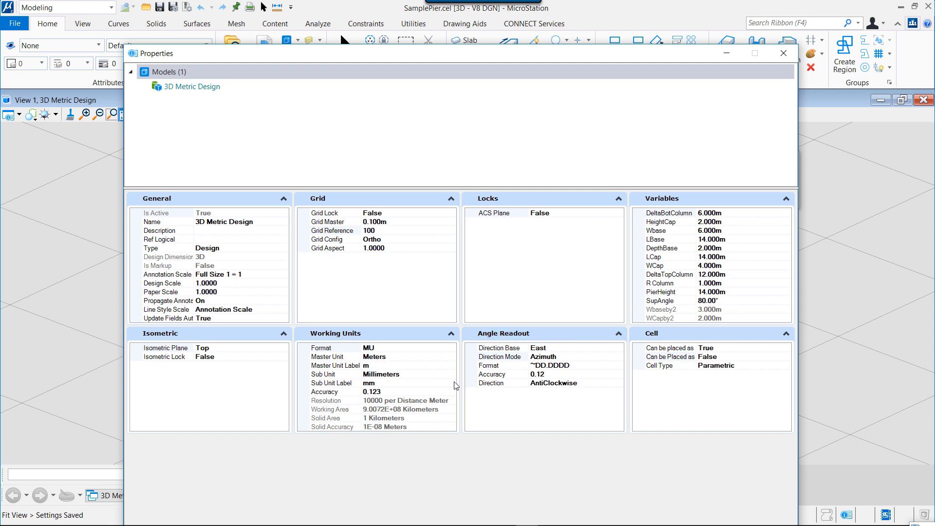
pyautogui.click(720, 366)
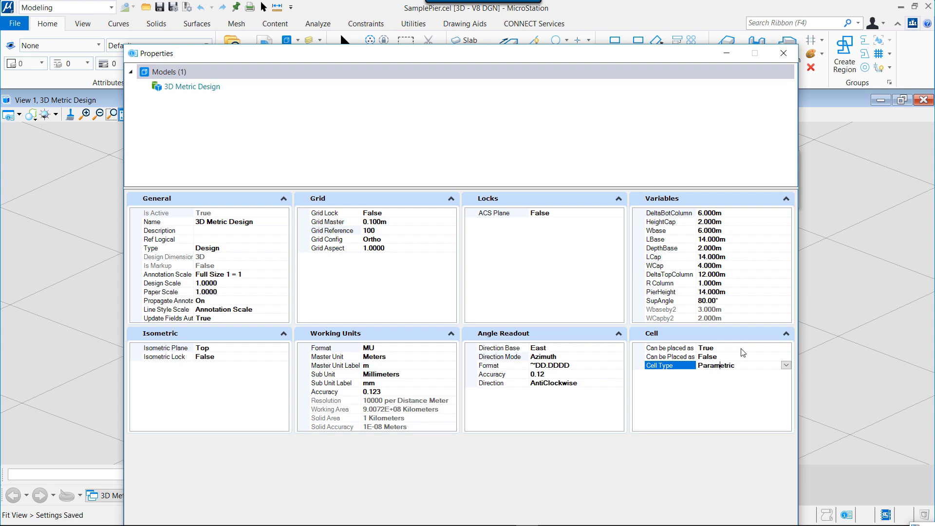
pyautogui.click(783, 53)
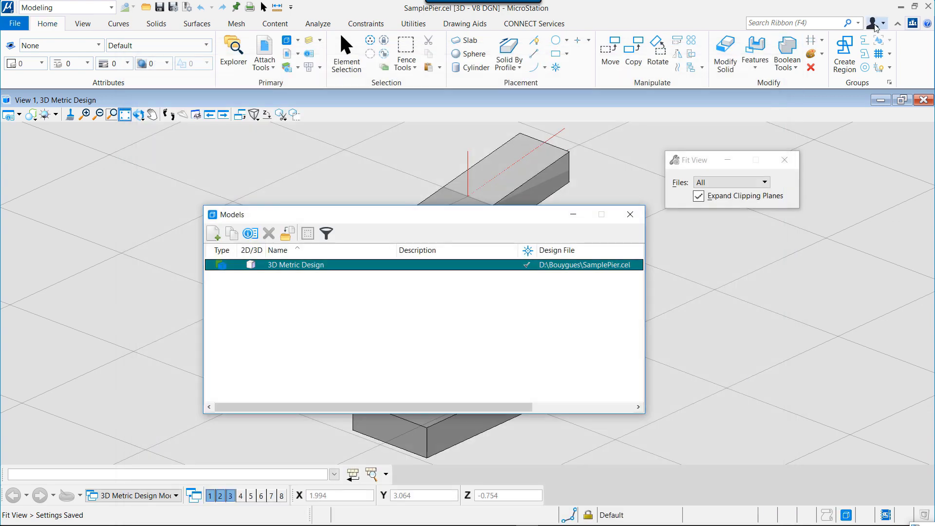
# Close MicroStation and open SamplePier.cel in OpenBridge Modeler, accepting the active WorkSet
pyautogui.click(929, 7)
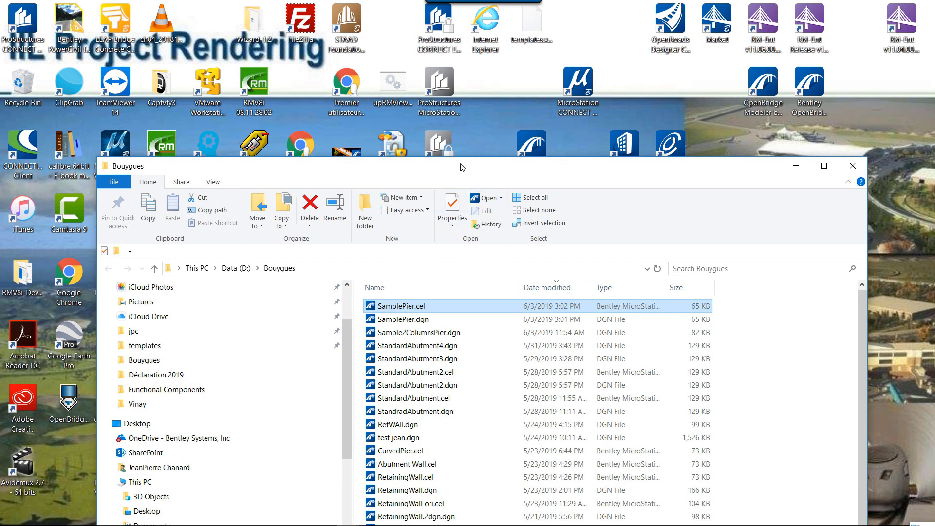
pyautogui.moveTo(462, 166); pyautogui.dragTo(468, 218)
pyautogui.moveTo(402, 359); pyautogui.dragTo(528, 163)
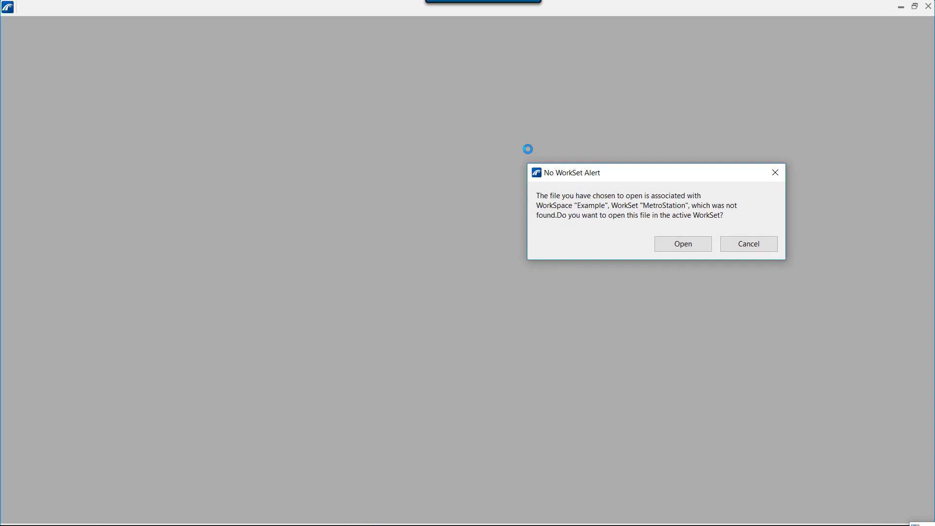
pyautogui.click(700, 246)
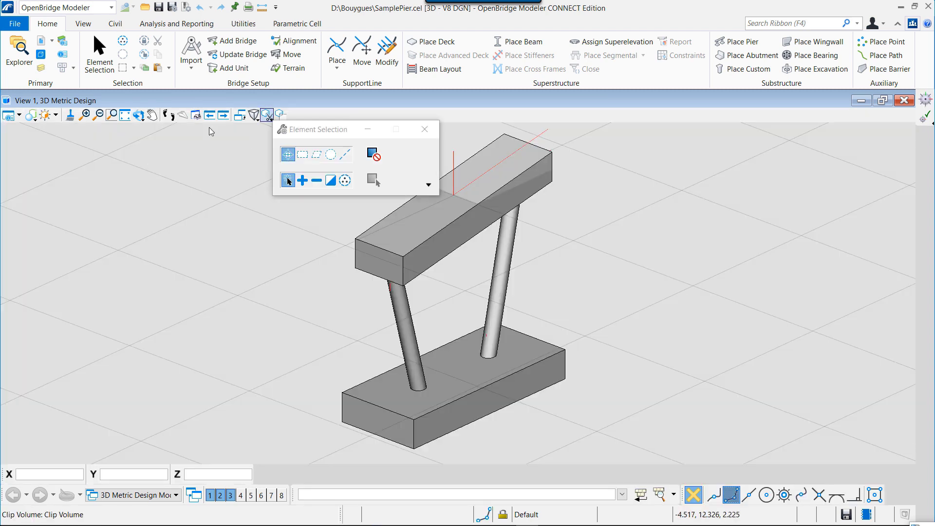
# View the parametric cell Tag Tool's element and action options, and close the tool without tagging anything
pyautogui.click(294, 30)
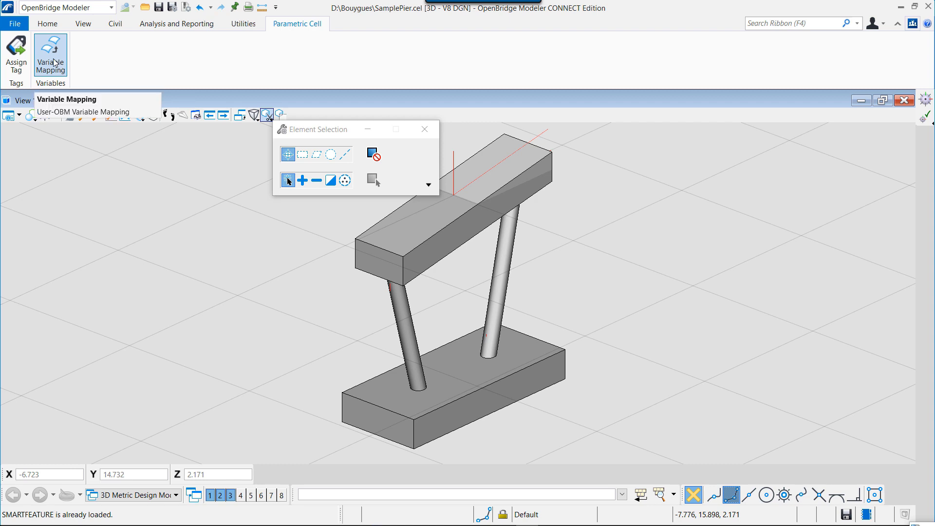
pyautogui.click(19, 61)
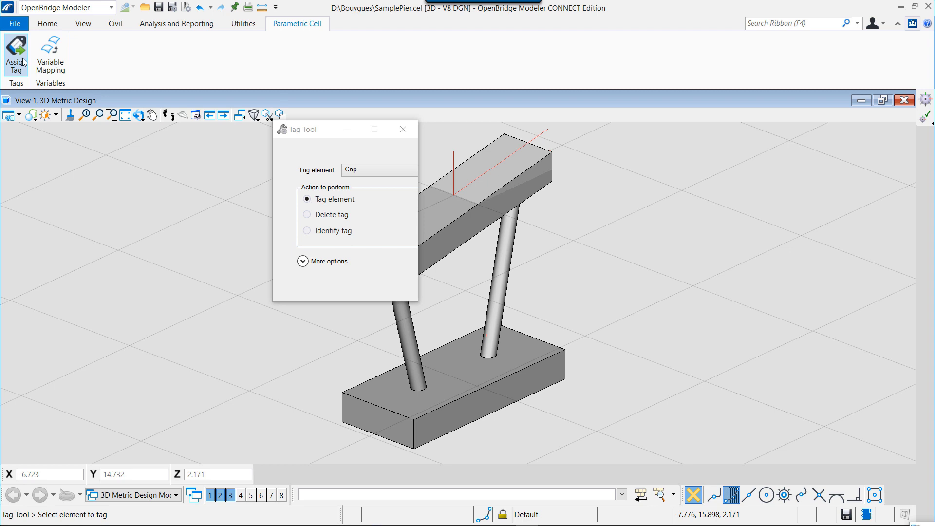
pyautogui.click(394, 131)
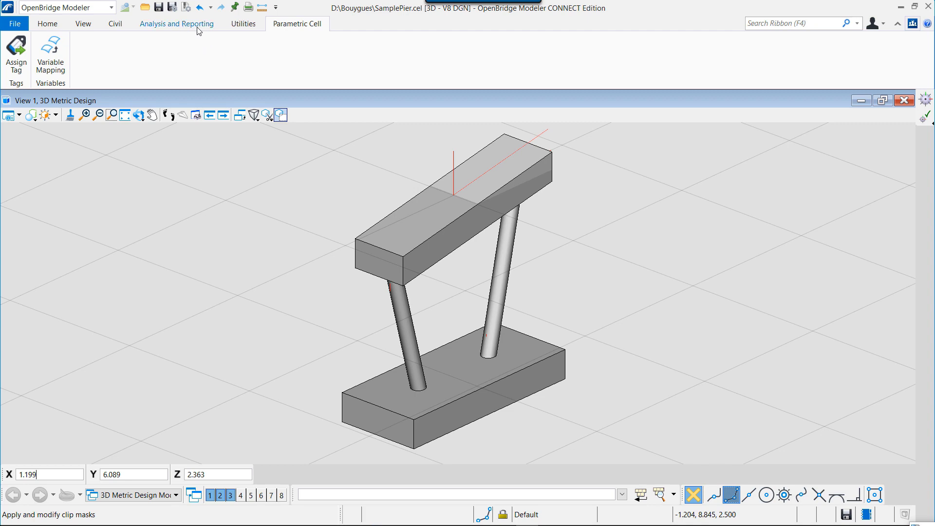
# Map the user variable LCap to Cap Length and SupAngle to Cap Slope Angle, and accept the variable mapping
pyautogui.click(59, 56)
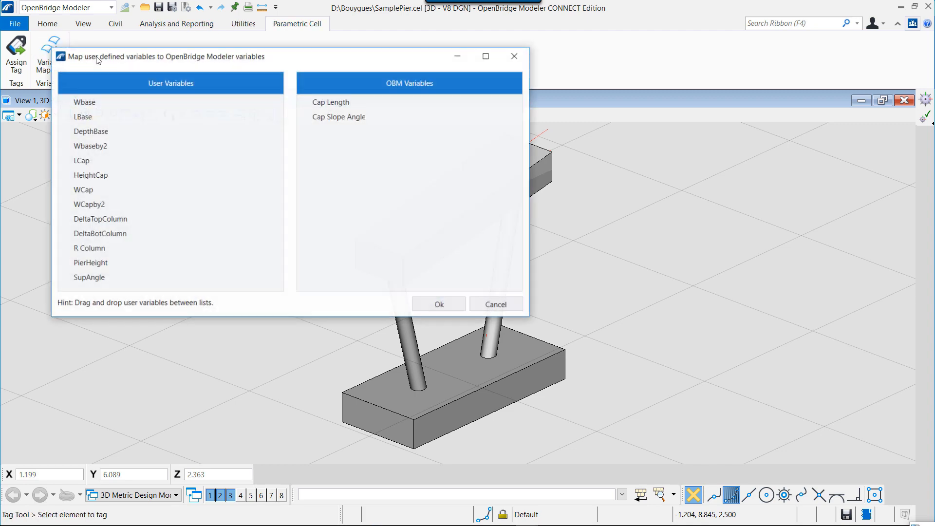
pyautogui.moveTo(312, 59); pyautogui.dragTo(725, 186)
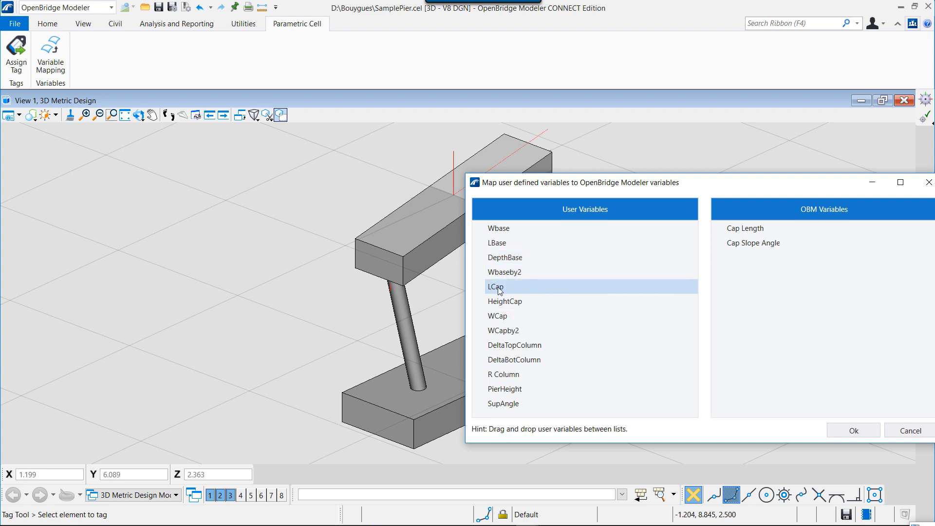
pyautogui.moveTo(498, 286); pyautogui.dragTo(755, 230)
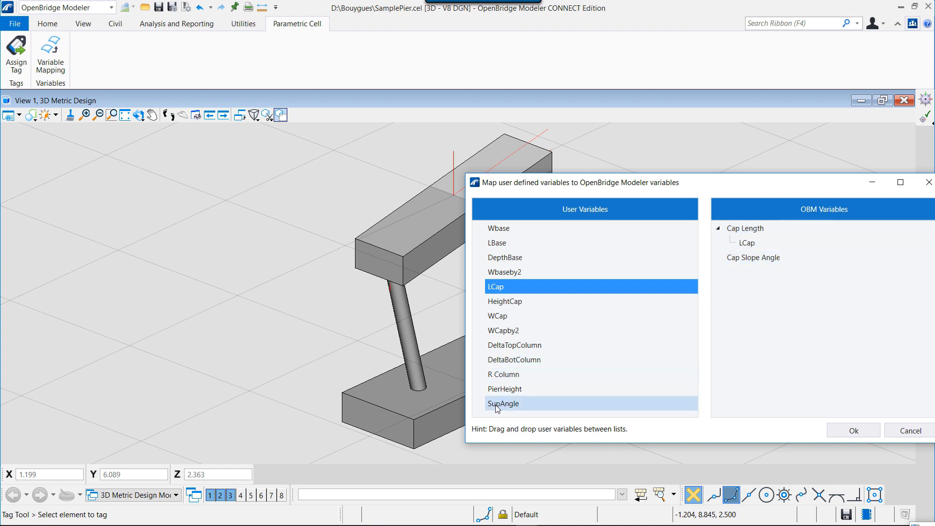
pyautogui.moveTo(498, 408); pyautogui.dragTo(752, 258)
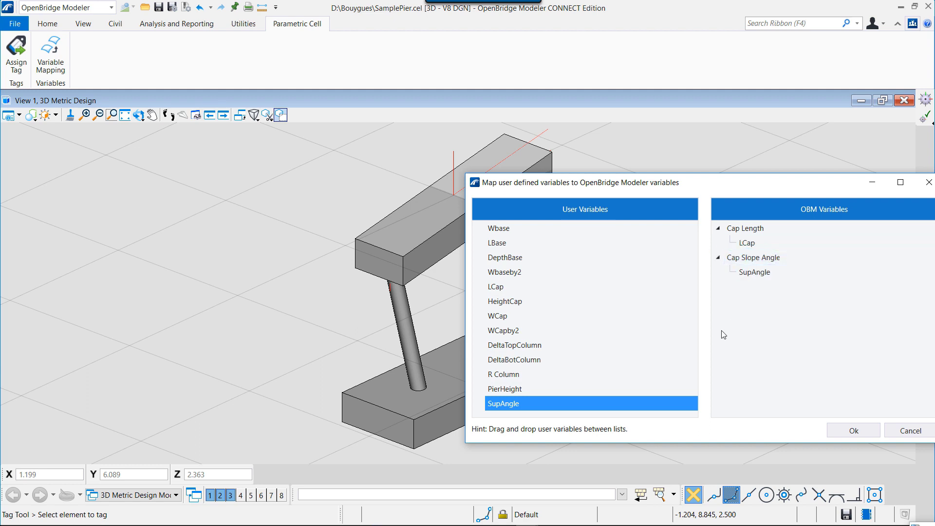
pyautogui.moveTo(745, 189); pyautogui.dragTo(621, 157)
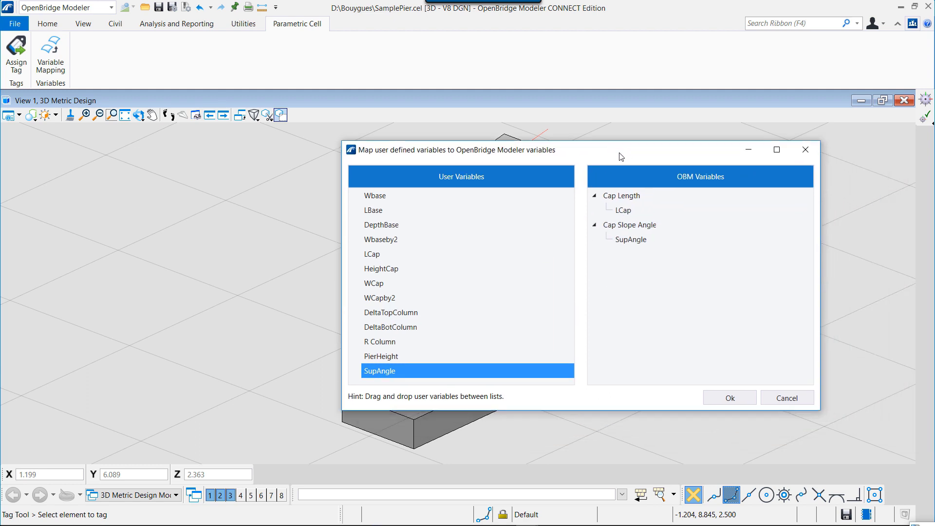
pyautogui.click(736, 399)
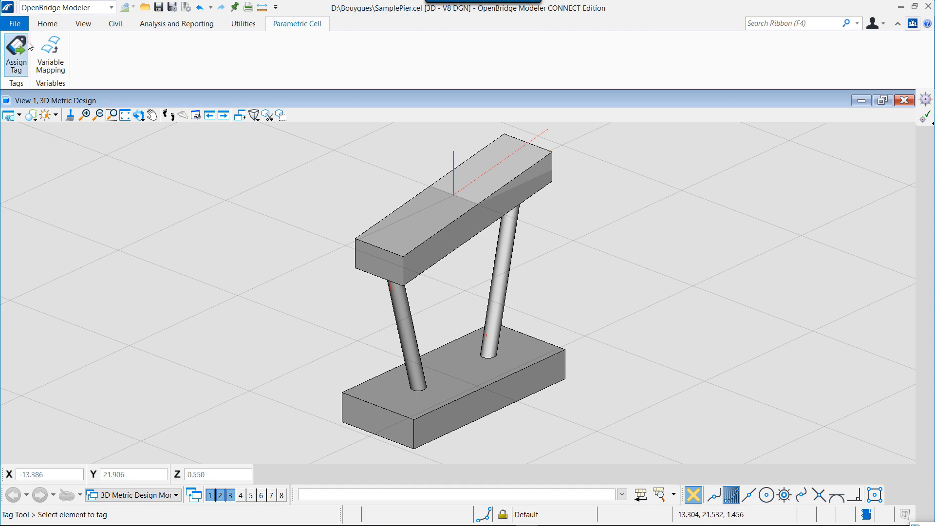
# Open the recent bridge design file BridgeTest.dgn
pyautogui.click(20, 23)
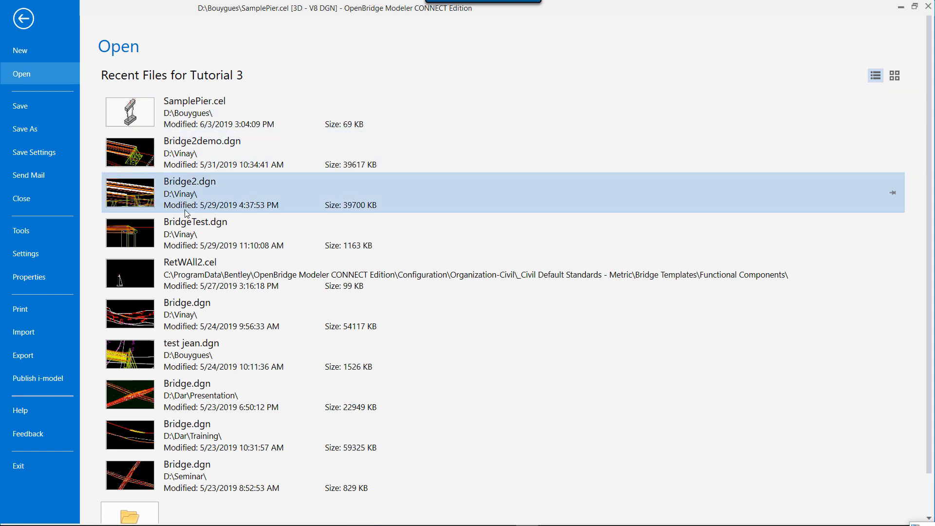
pyautogui.press('Escape')
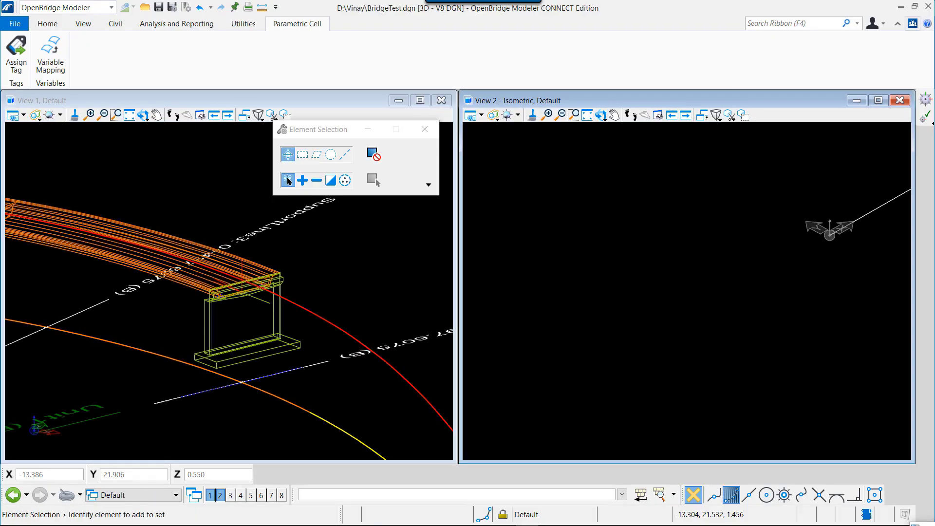
# Copy SamplePier.cel from the Bouygues folder into the Bridge Templates Functional Components folder and return to OpenBridge Modeler
pyautogui.hotkey('alt', 'Tab')
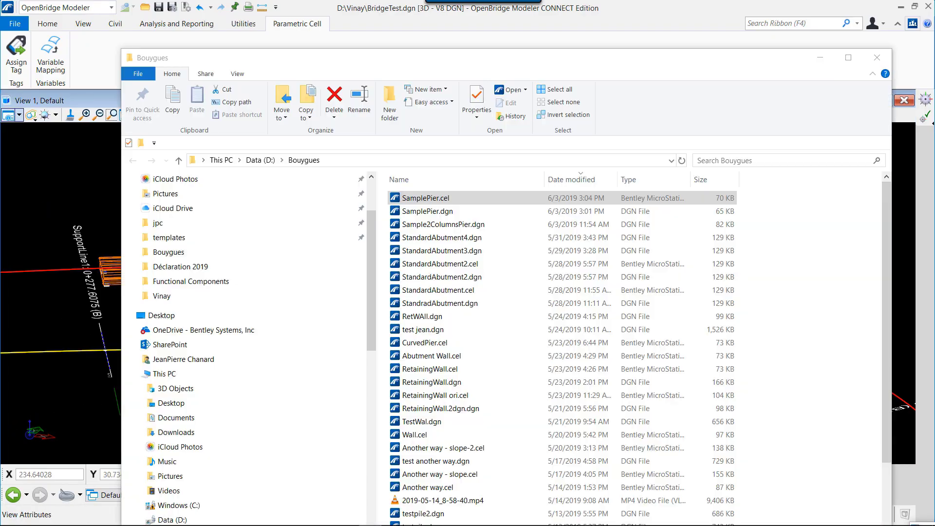
pyautogui.rightClick(422, 199)
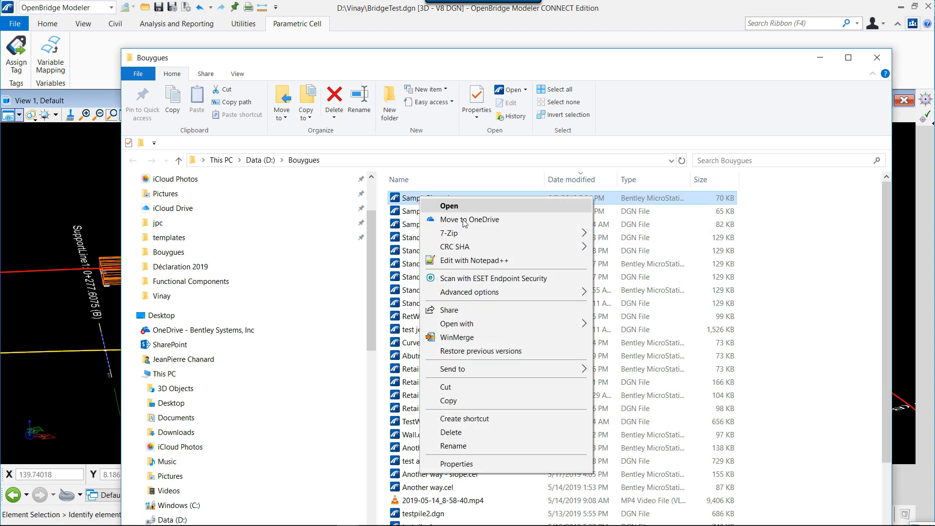
pyautogui.click(448, 402)
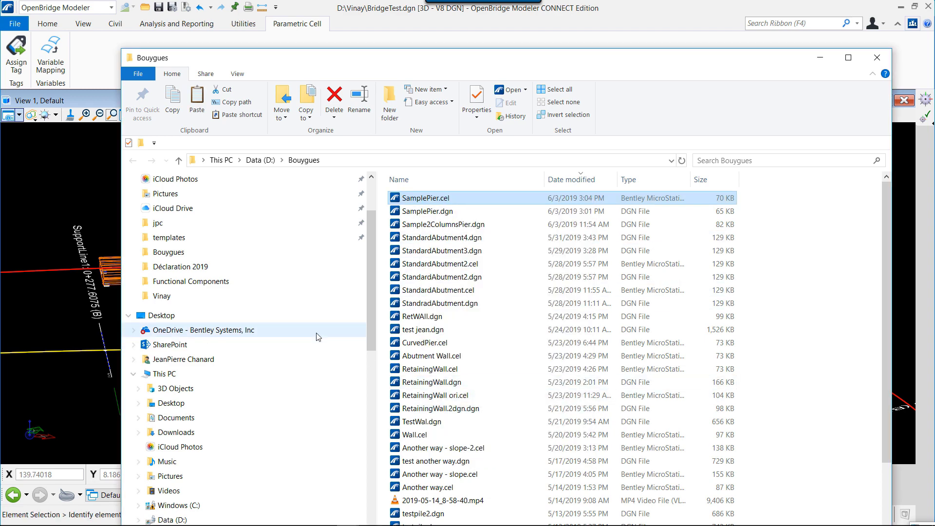
pyautogui.click(202, 282)
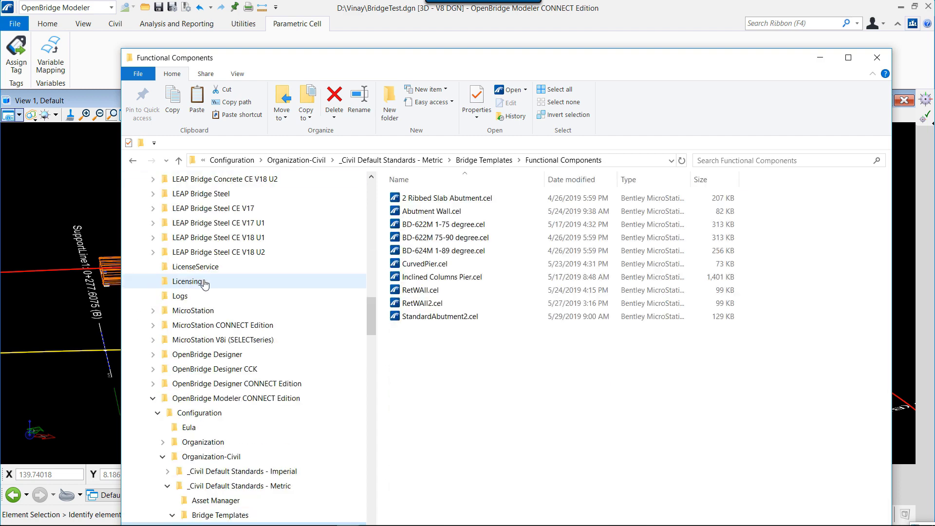
pyautogui.rightClick(427, 353)
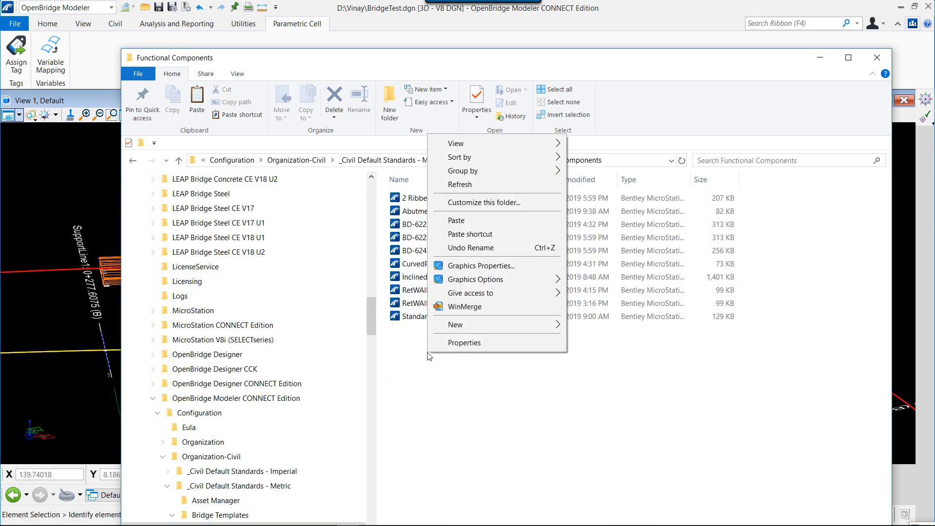
pyautogui.click(477, 224)
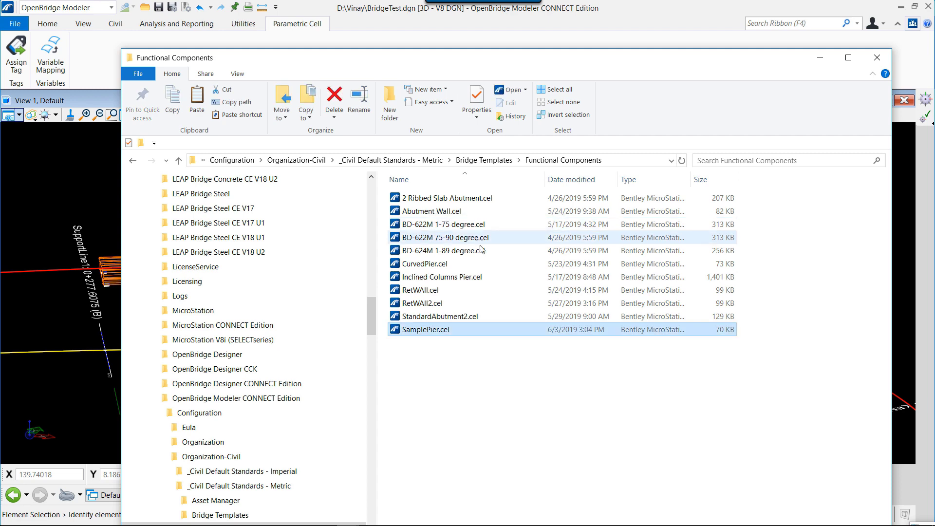
pyautogui.click(633, 37)
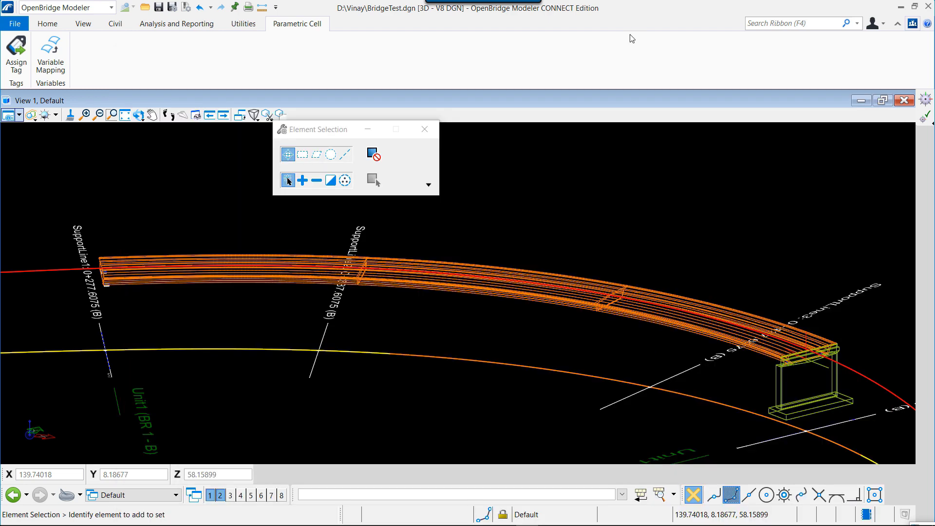
# Open the configuration variables for the active configuration and search them for OBM
pyautogui.click(14, 24)
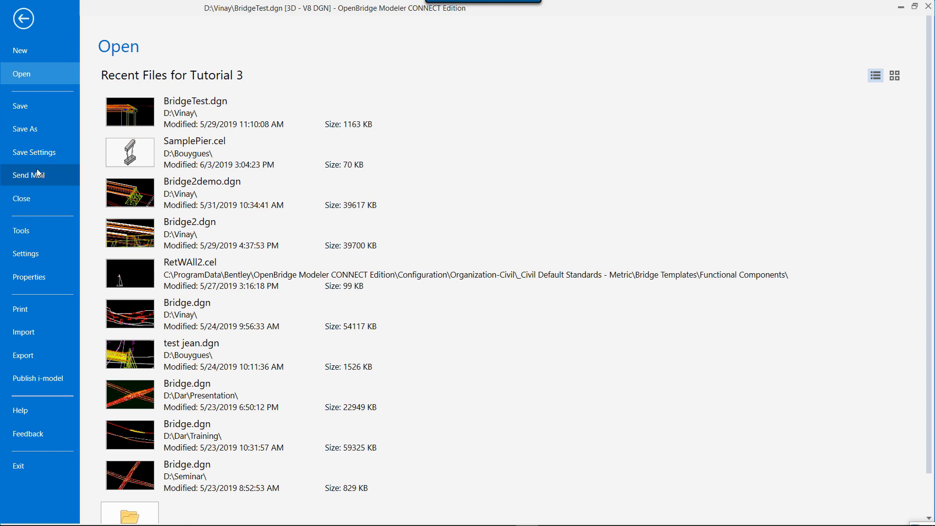
pyautogui.click(37, 254)
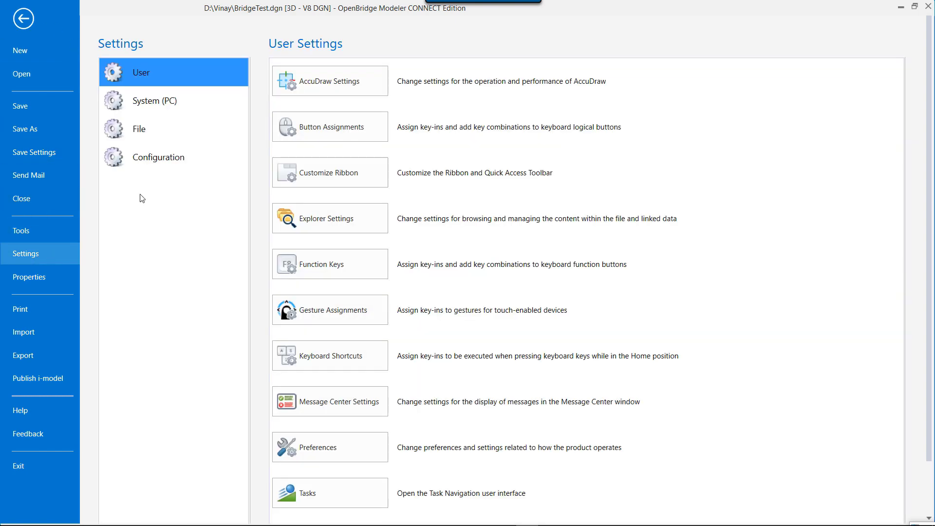
pyautogui.click(168, 158)
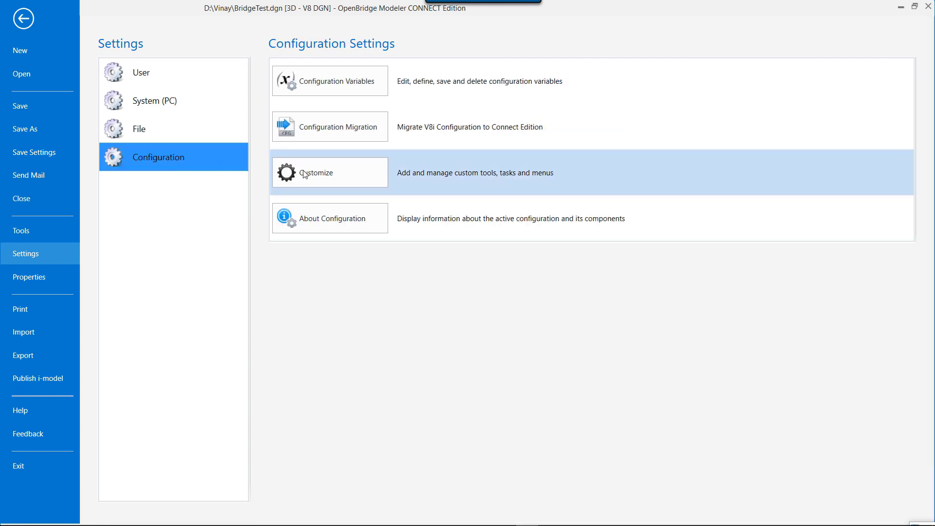
pyautogui.click(336, 87)
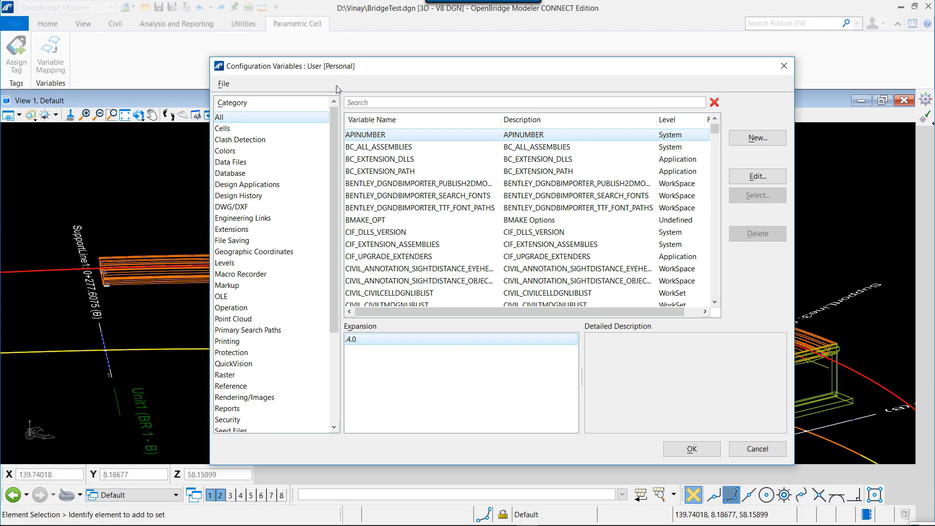
pyautogui.click(396, 106)
pyautogui.write('OBM')
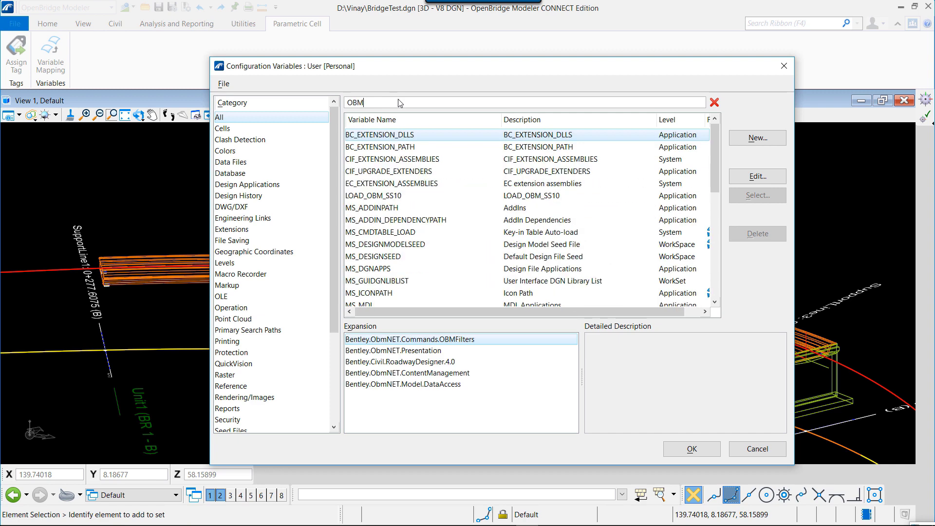
# Review the cell library paths defined in the OBM_PIER_CELLLIST variable and close the configuration variables
pyautogui.scroll(-1, 400, 181)
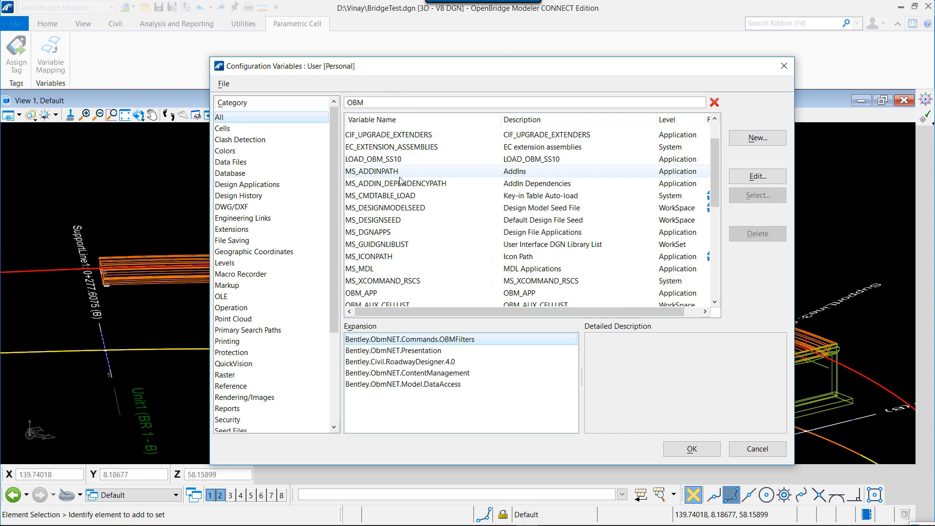
pyautogui.scroll(-3, 399, 180)
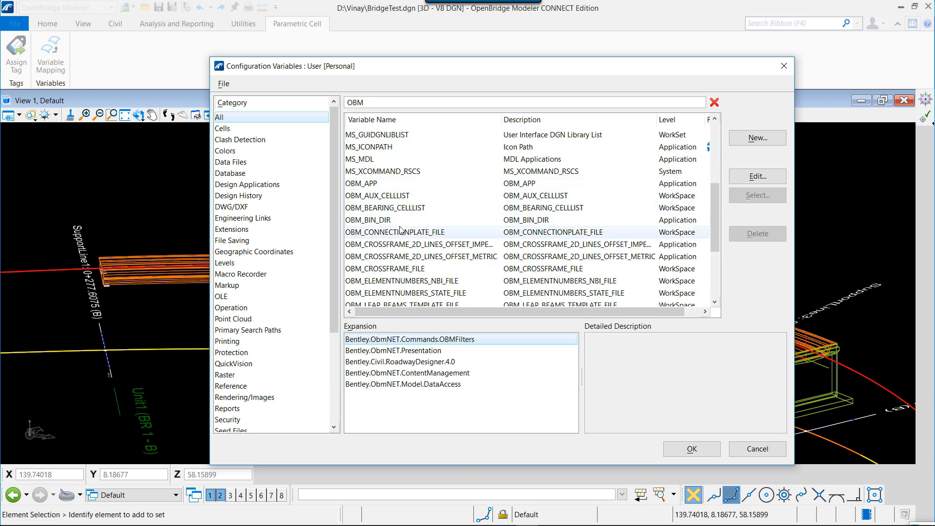
pyautogui.scroll(-1, 400, 229)
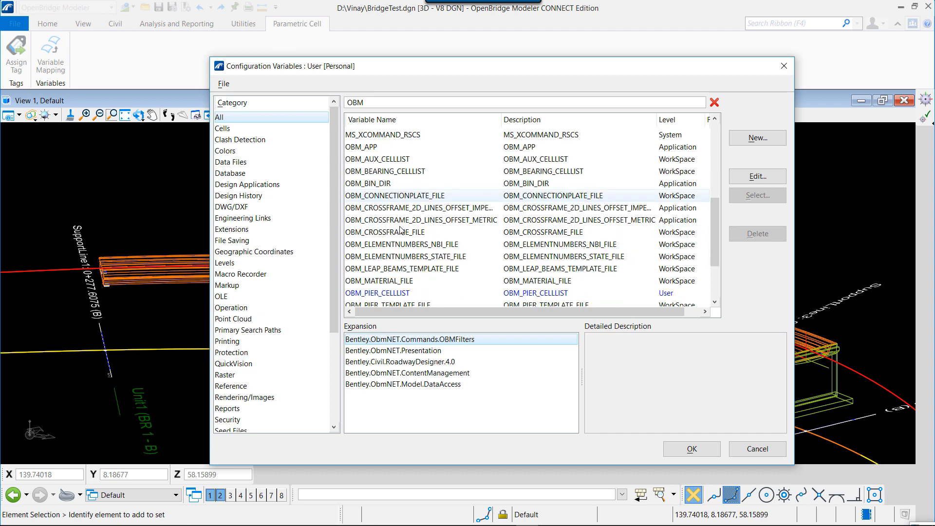
pyautogui.click(408, 292)
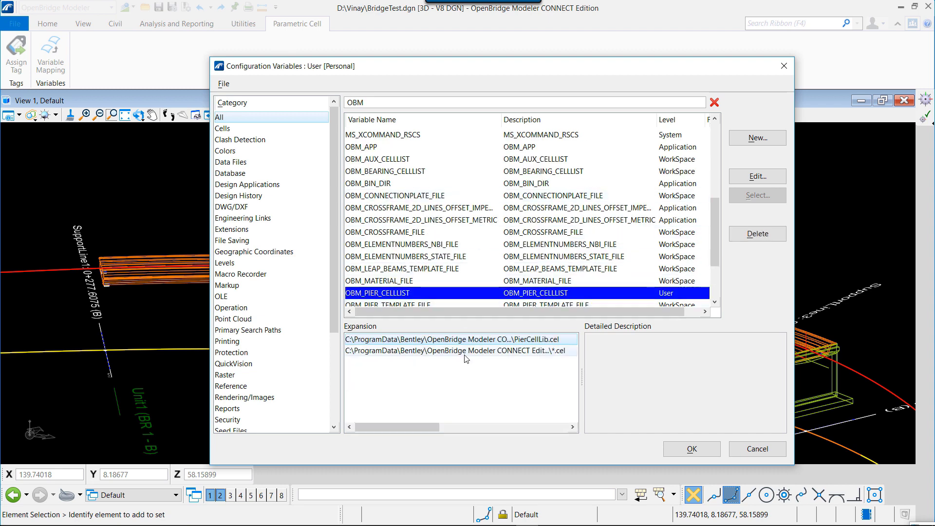
pyautogui.doubleClick(430, 293)
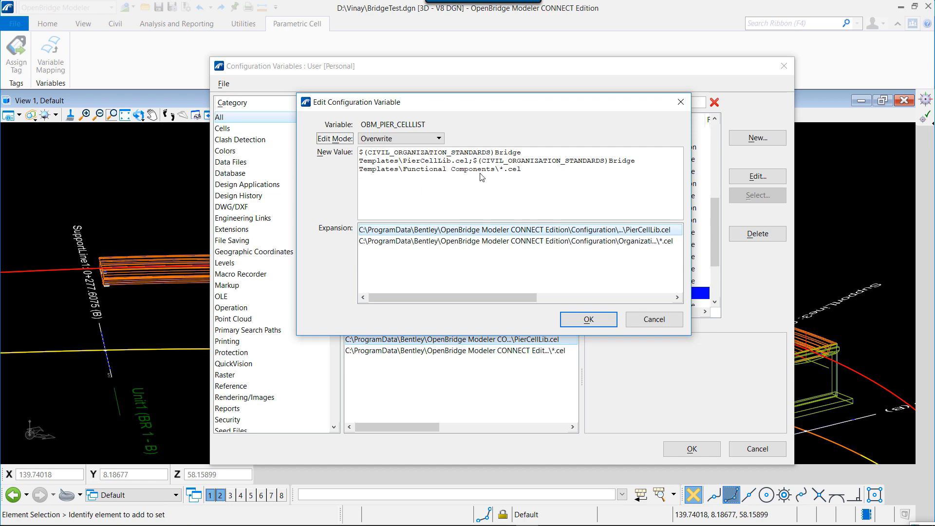
pyautogui.click(588, 319)
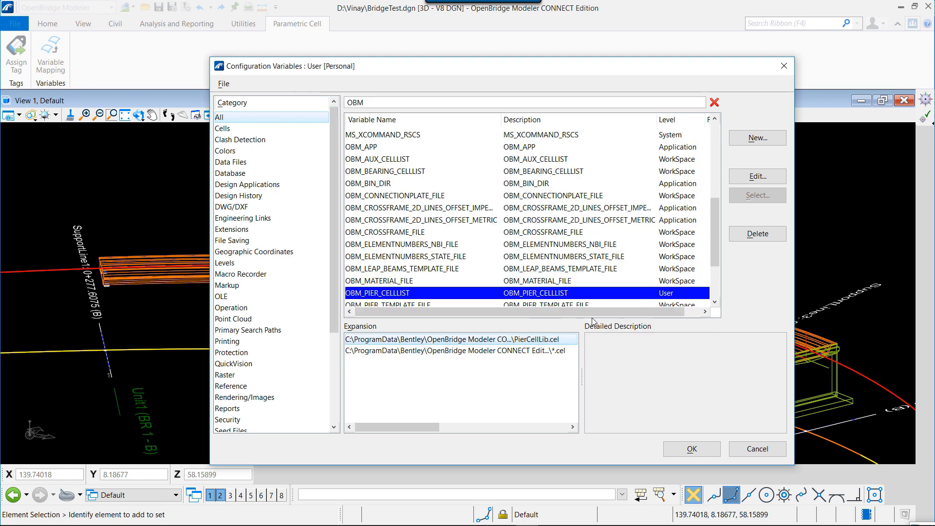
pyautogui.click(783, 66)
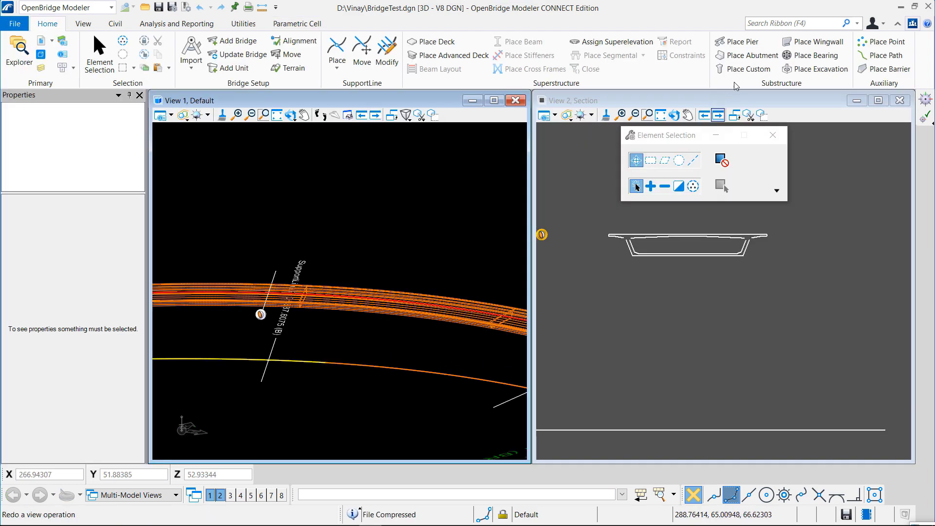
# Place the custom substructure cell Pier2Columns from SamplePier.cel on SupportLine2 and end the placement
pyautogui.click(744, 69)
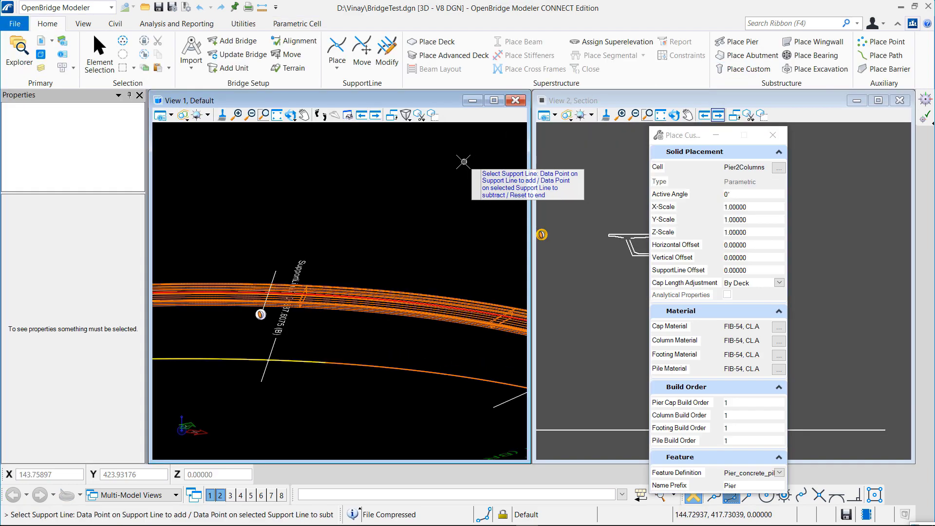
pyautogui.click(778, 168)
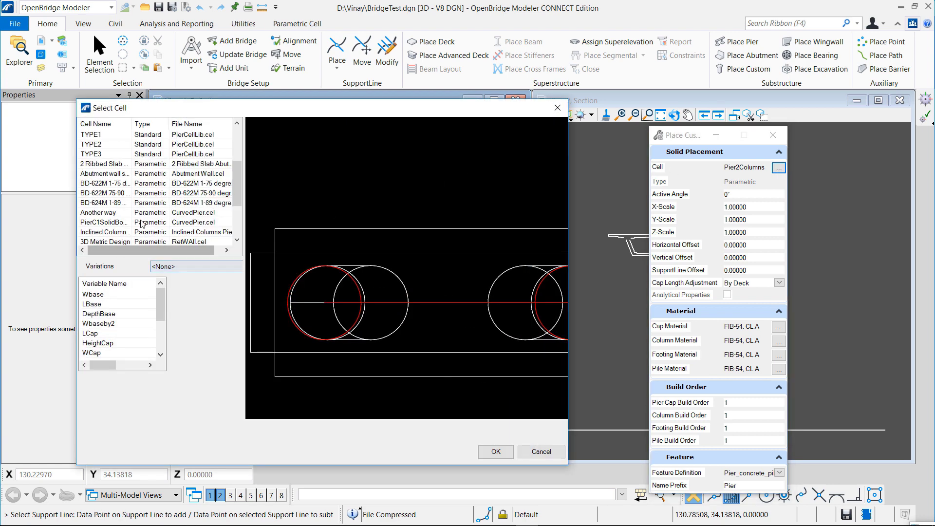
pyautogui.moveTo(237, 184); pyautogui.dragTo(237, 212)
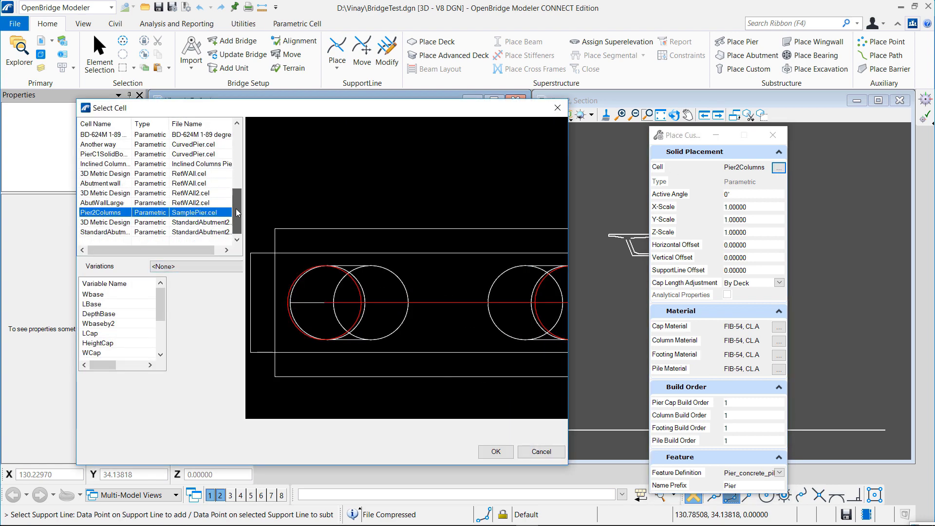
pyautogui.click(106, 213)
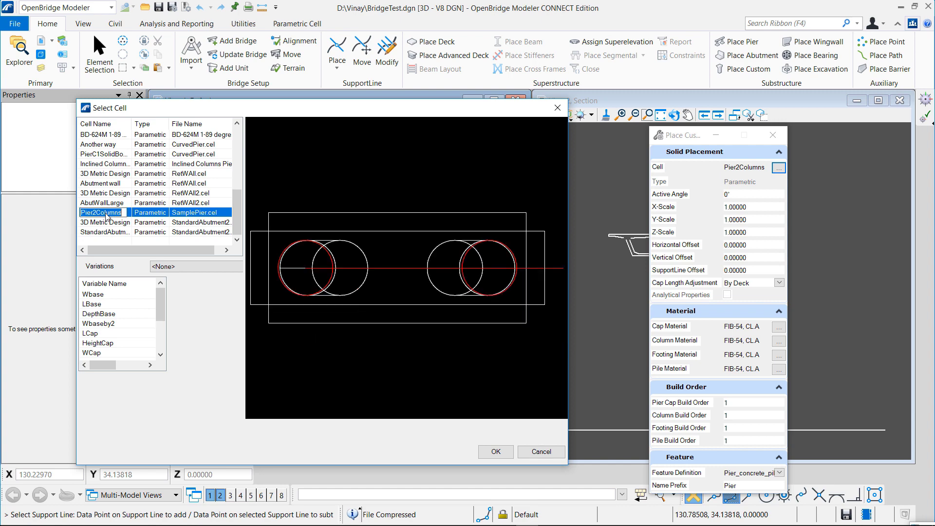
pyautogui.click(496, 451)
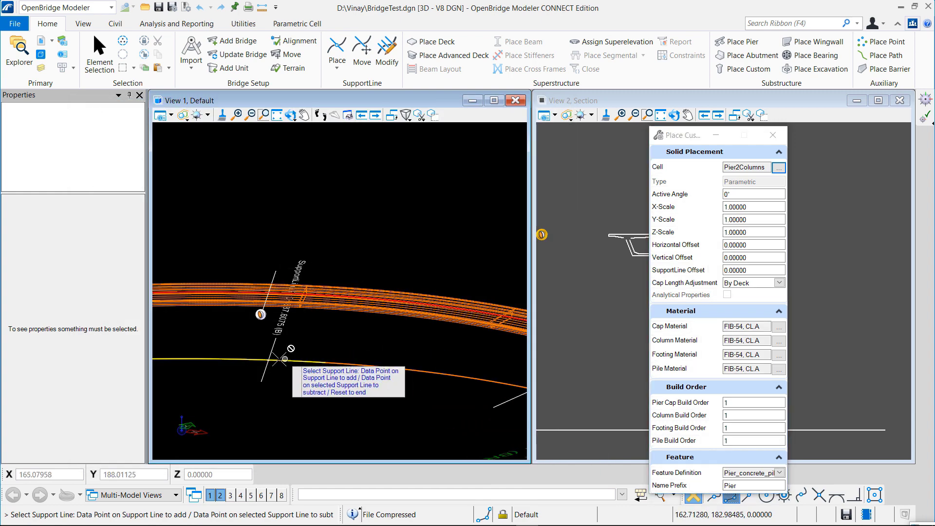
pyautogui.click(305, 342)
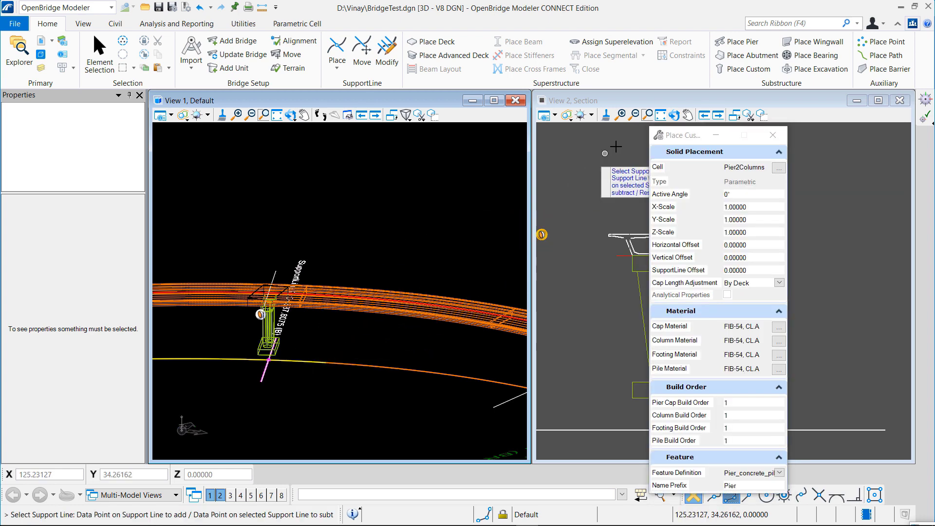
pyautogui.moveTo(687, 135); pyautogui.dragTo(857, 193)
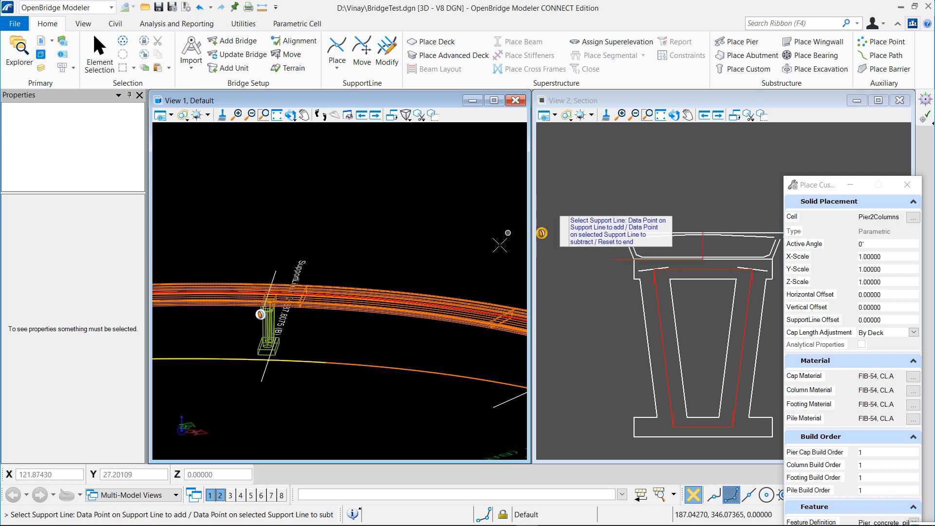
pyautogui.rightClick(421, 195)
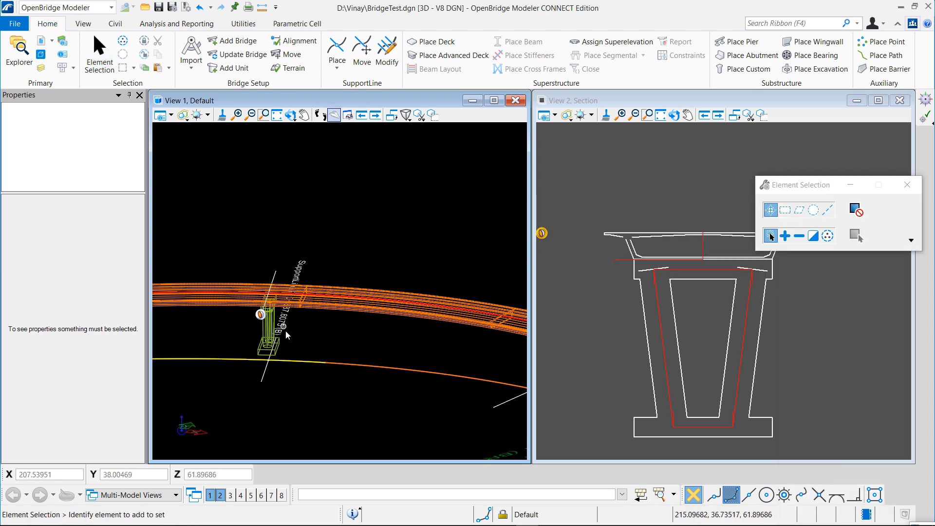
# Select the placed pier's parametric cell entity and set its R Column variable to 1 m
pyautogui.moveTo(278, 344); pyautogui.dragTo(278, 344)
pyautogui.click(278, 344)
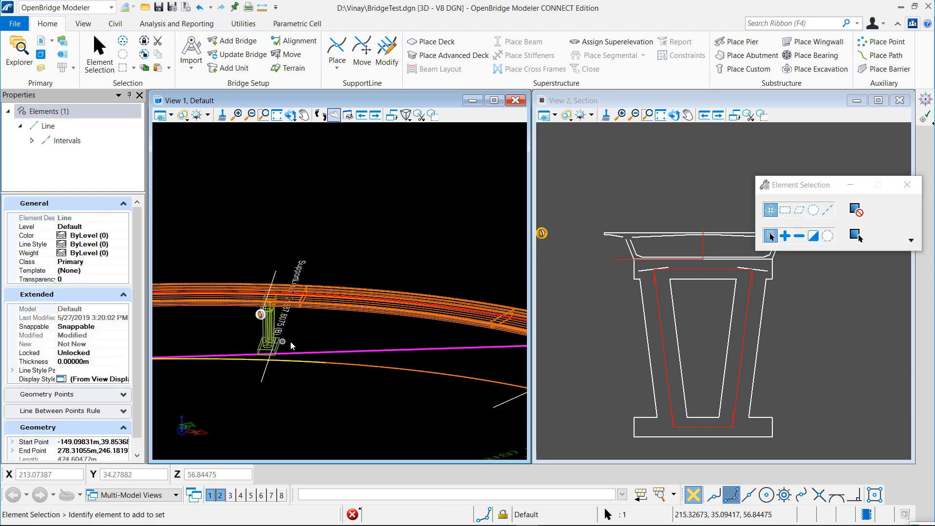
pyautogui.click(276, 347)
pyautogui.click(282, 342)
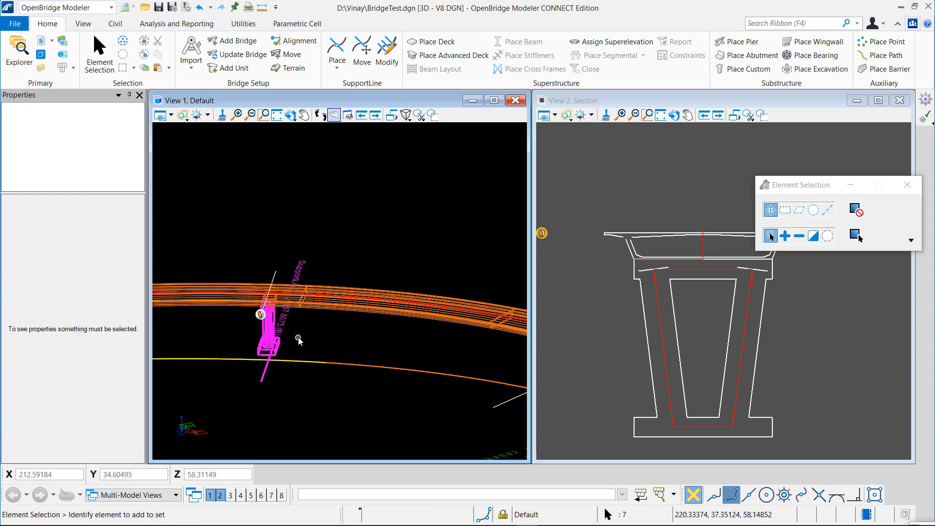
pyautogui.click(76, 125)
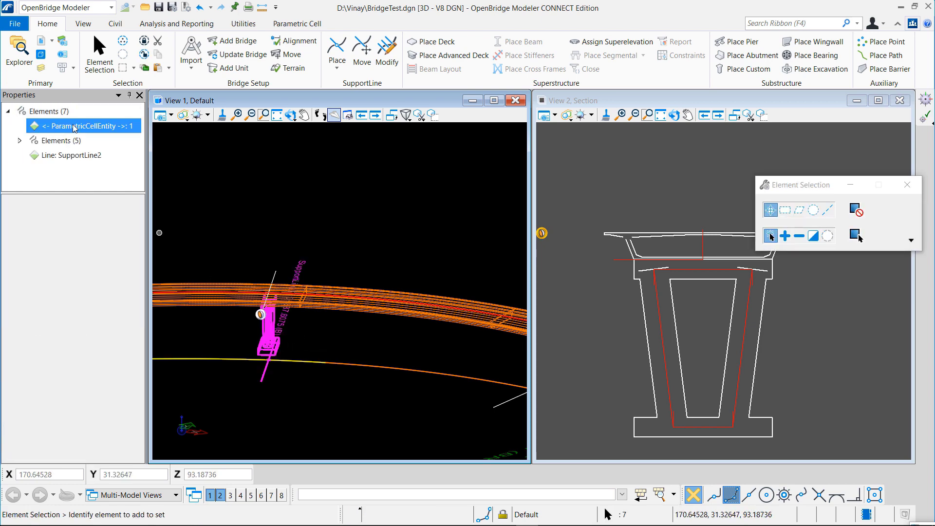
pyautogui.scroll(-5, 139, 267)
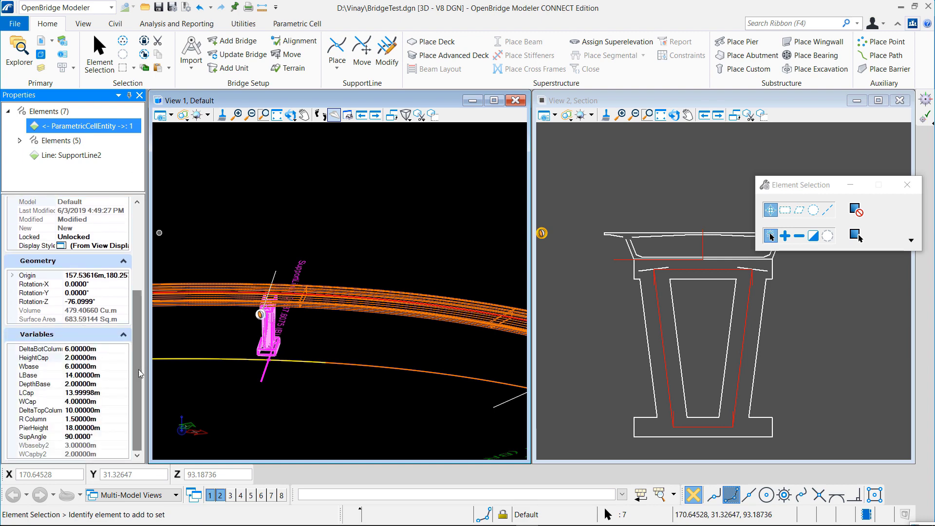
pyautogui.click(85, 419)
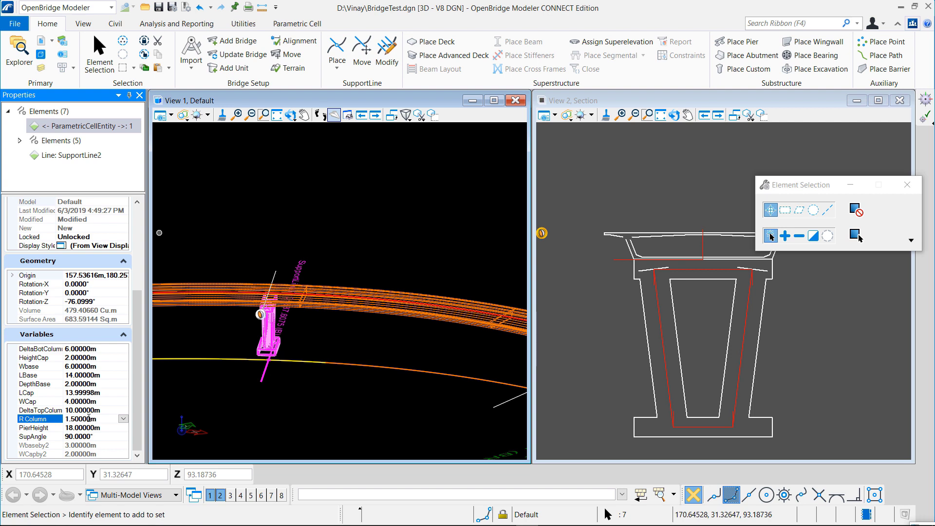
pyautogui.moveTo(90, 418); pyautogui.dragTo(62, 419)
pyautogui.write('1m')
pyautogui.press('Return')
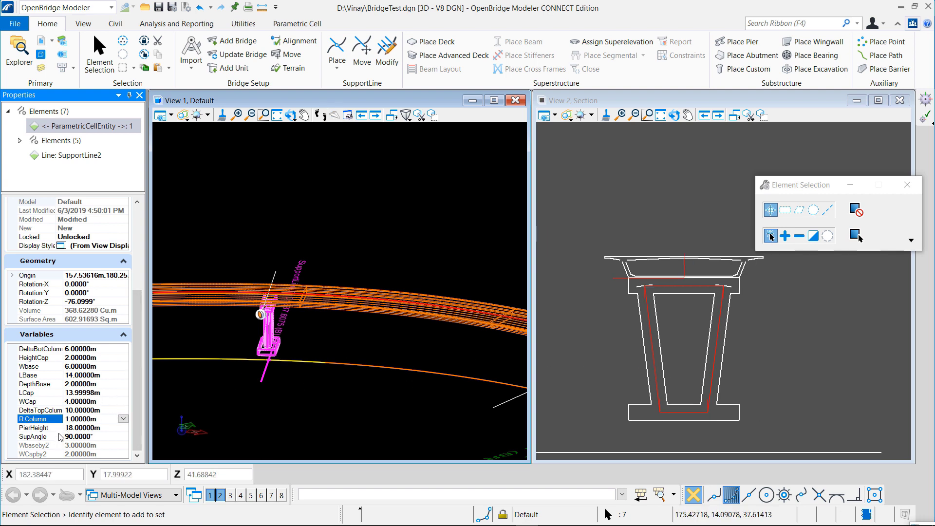
# Set the placed pier's PierHeight variable to 20 m
pyautogui.click(92, 429)
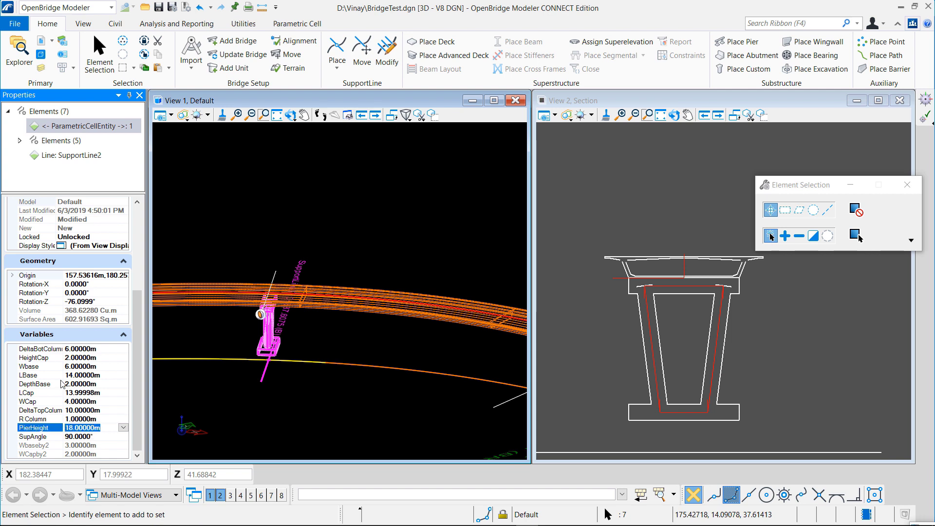
pyautogui.write('20')
pyautogui.press('Return')
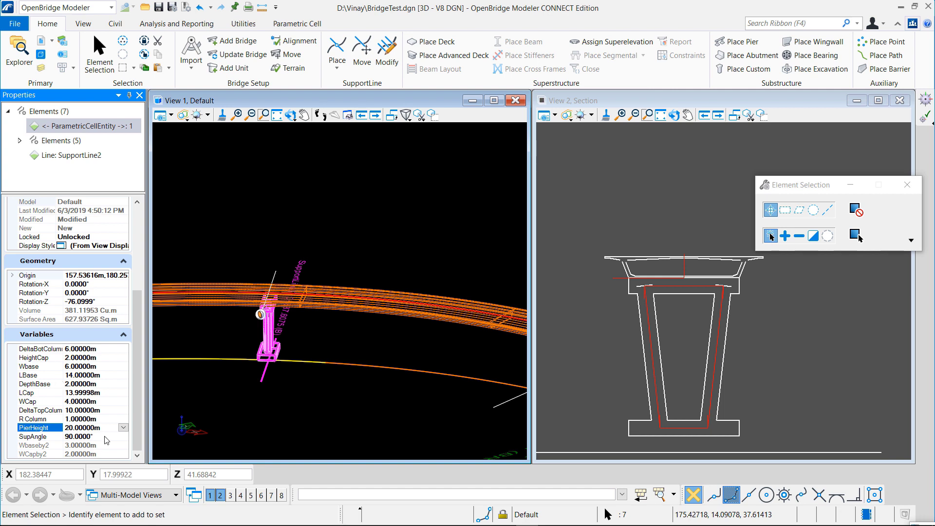
# Set the placed pier's PierHeight variable to 23 m
pyautogui.moveTo(92, 427); pyautogui.dragTo(63, 427)
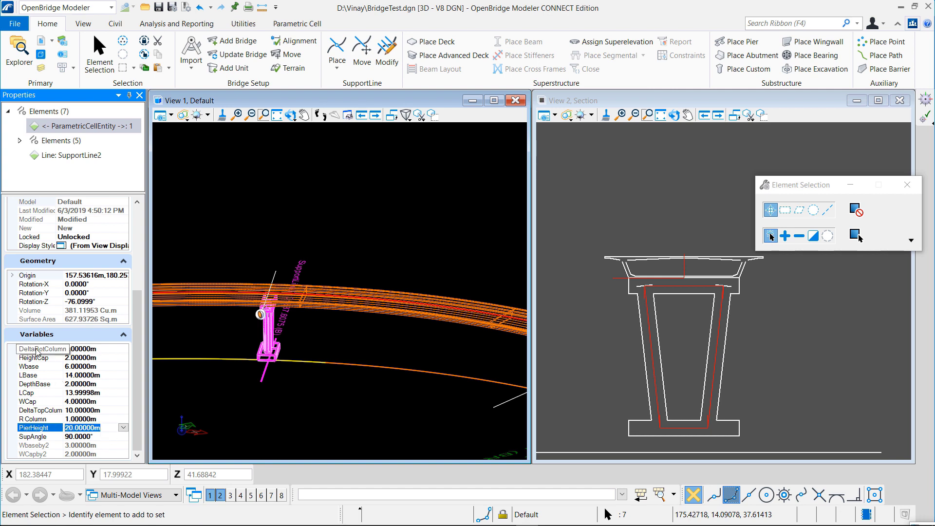
pyautogui.write('23')
pyautogui.press('Return')
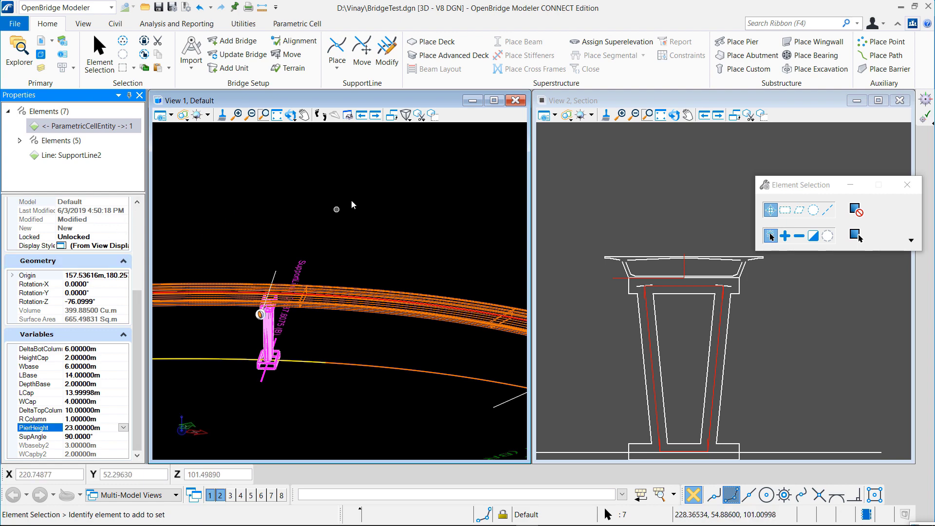
# Open the variable constraints of the Unit1 deck and activate the Rotation By Angle variable
pyautogui.click(399, 293)
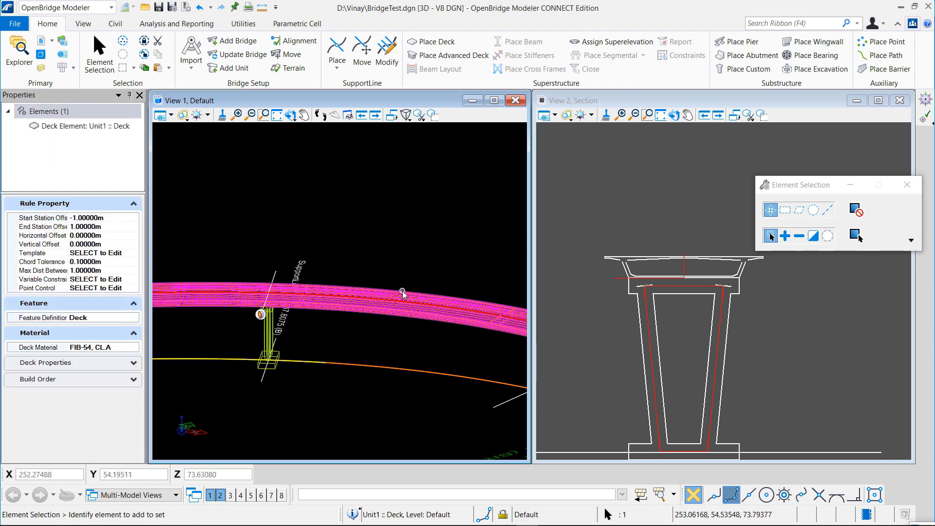
pyautogui.click(416, 286)
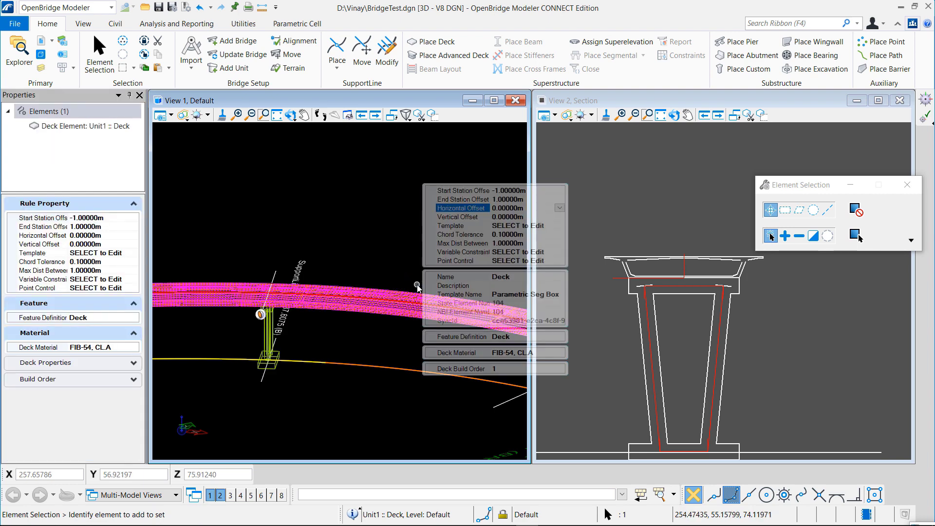
pyautogui.click(552, 253)
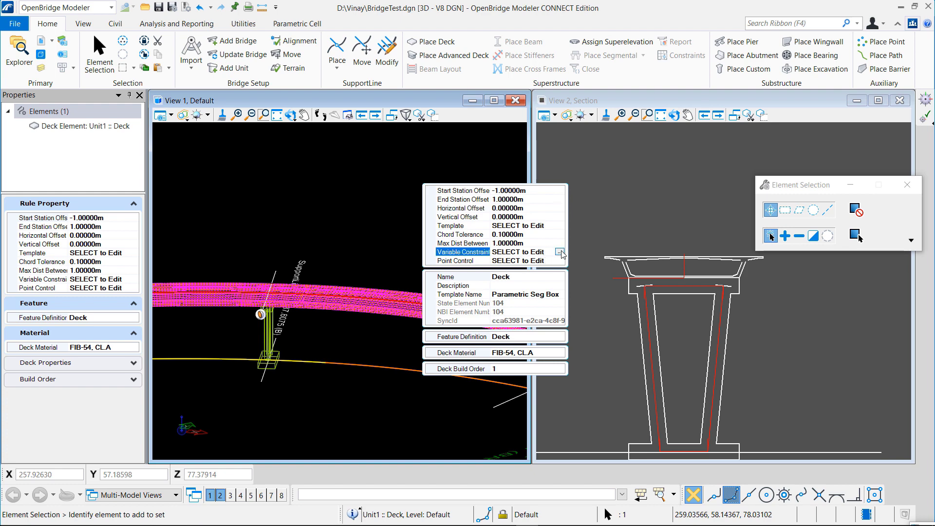
pyautogui.click(560, 252)
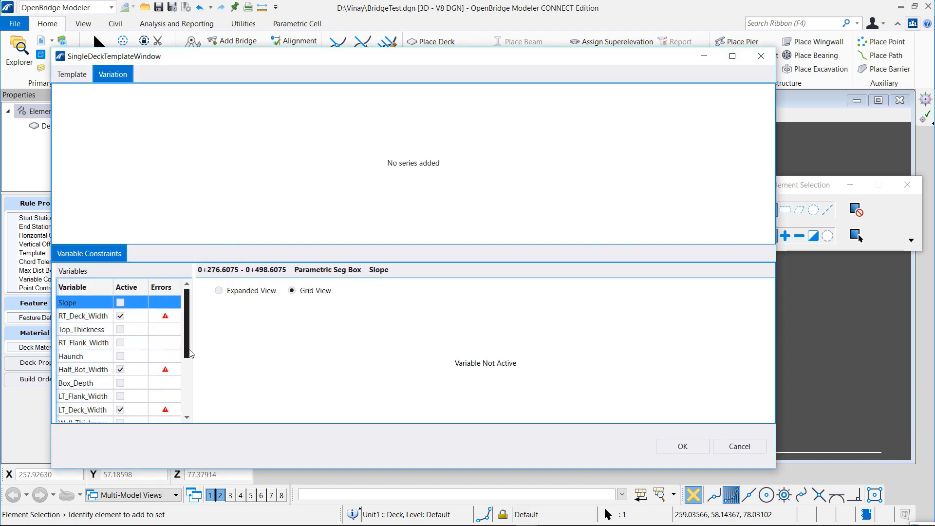
pyautogui.moveTo(189, 360); pyautogui.dragTo(189, 413)
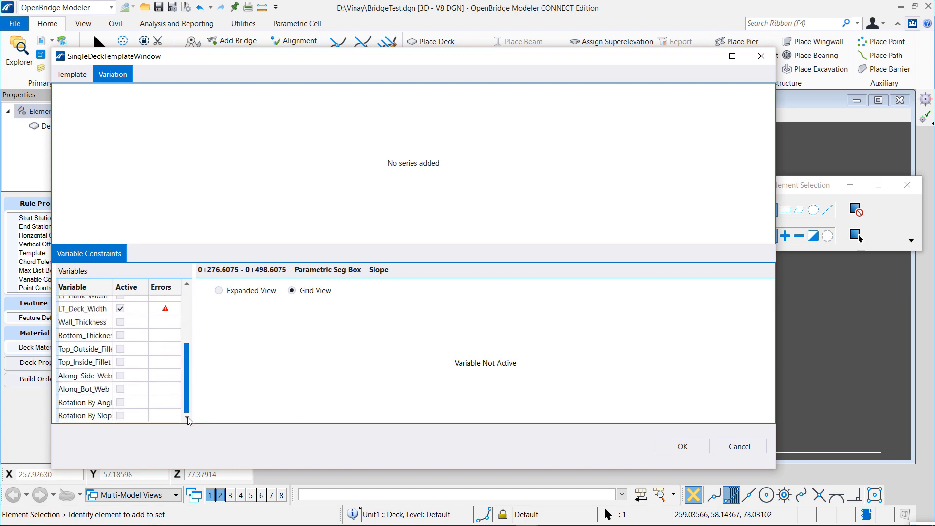
pyautogui.click(99, 408)
pyautogui.click(120, 403)
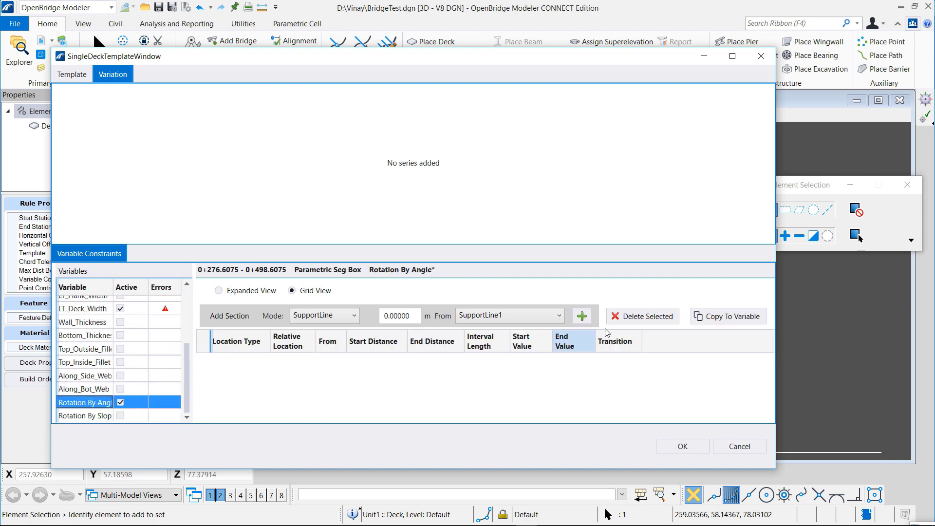
# Add a Rotation By Angle section from SupportLine1 with start and end values of 5° and apply the deck variation
pyautogui.click(582, 316)
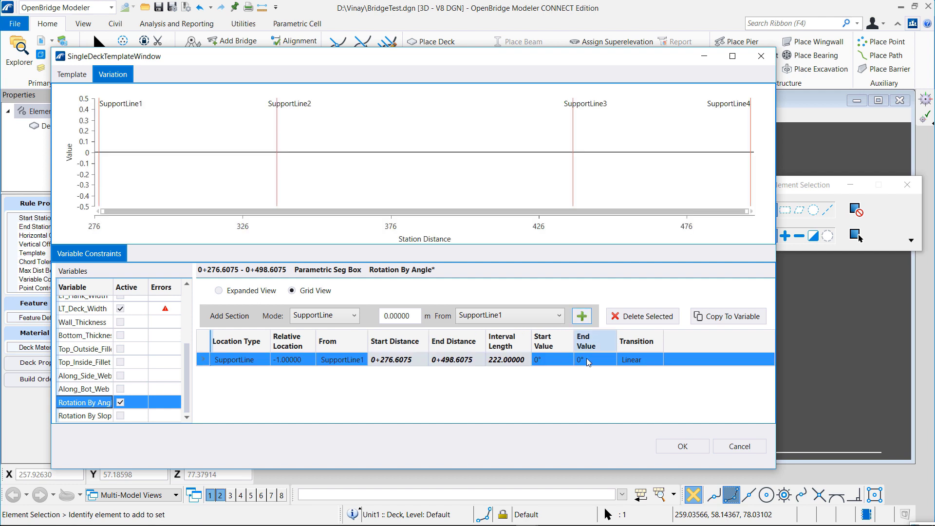
pyautogui.click(552, 361)
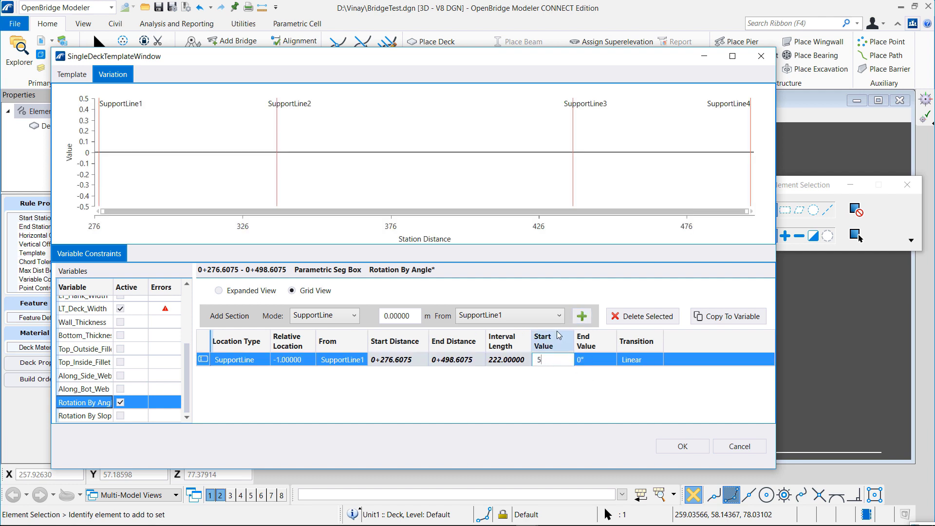
pyautogui.click(600, 361)
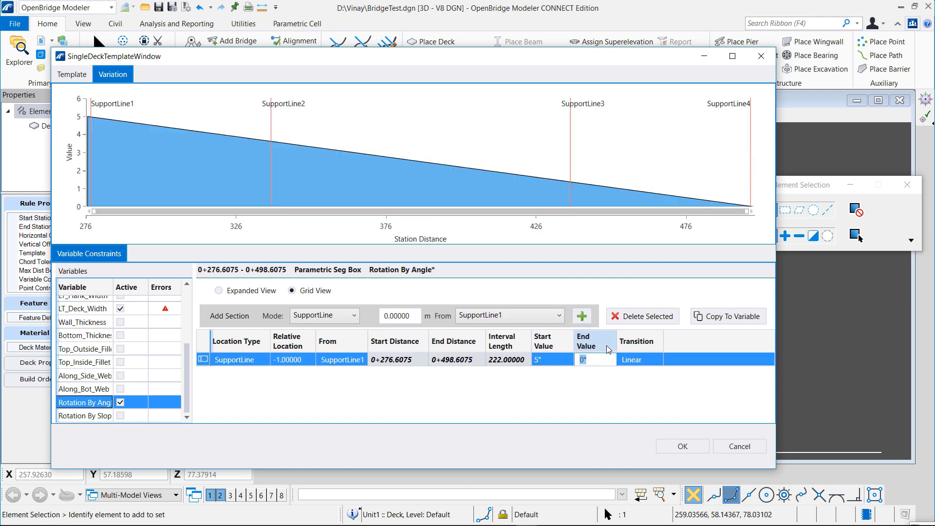
pyautogui.write('5')
pyautogui.press('Return')
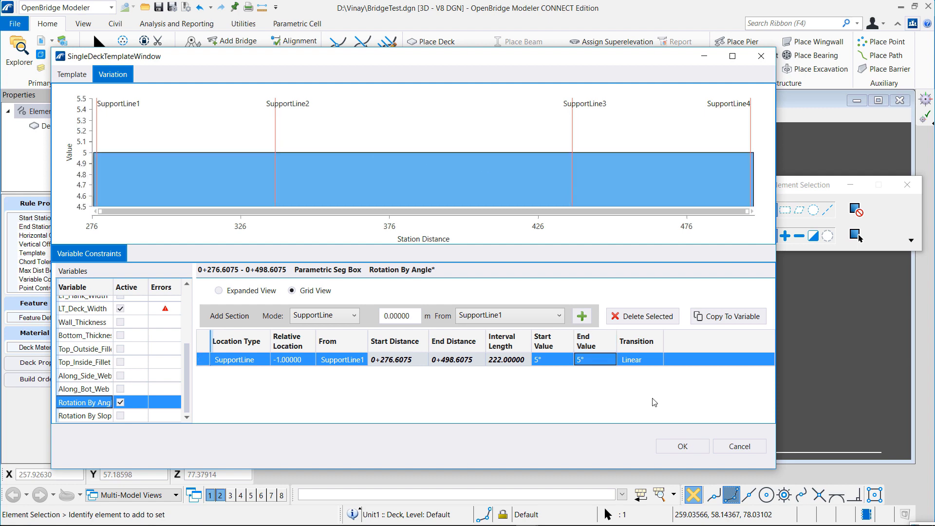
pyautogui.click(682, 447)
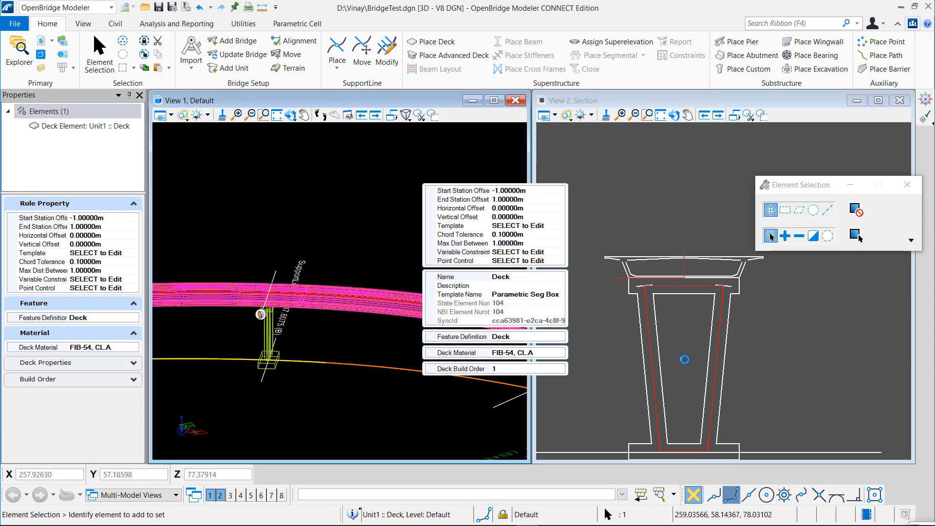